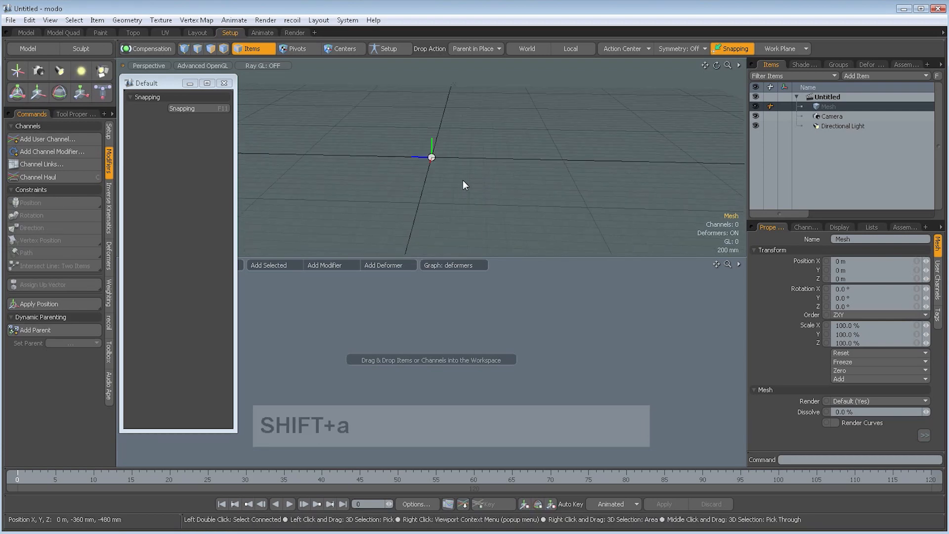
- Draw a leg-shaped chain of five joints with the Skeleton tool, from hip through knee and ankle to the toe tip
key("alt")
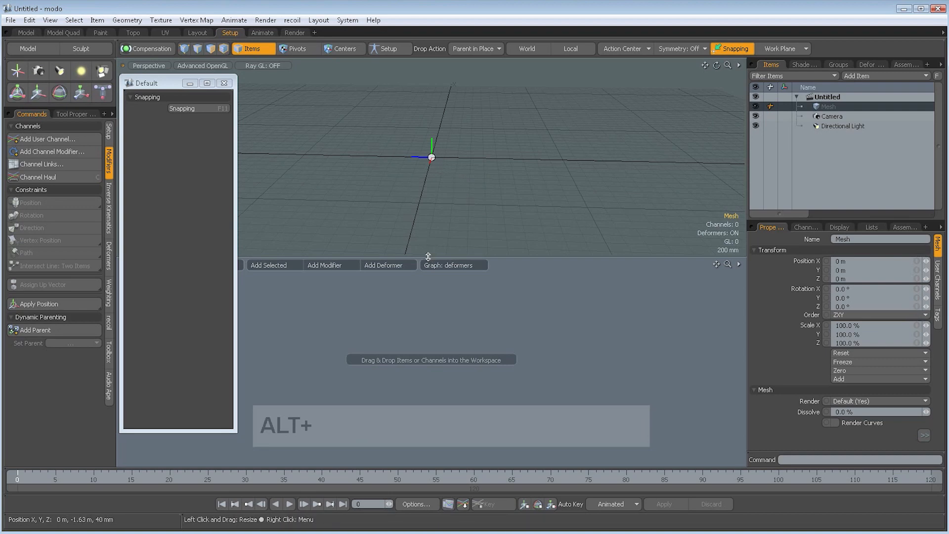
left_click(109, 136)
left_click(74, 154)
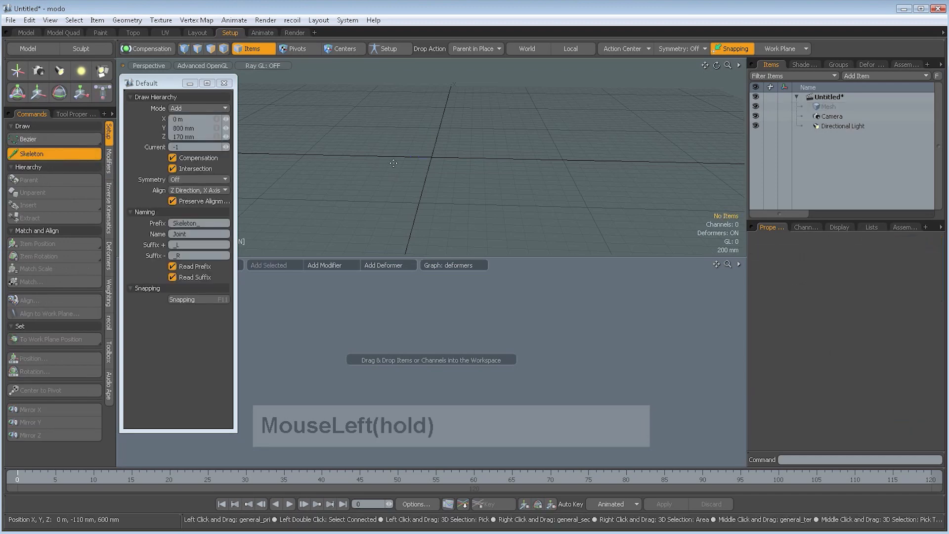
left_click_drag(394, 163, 478, 172)
key("shift+a")
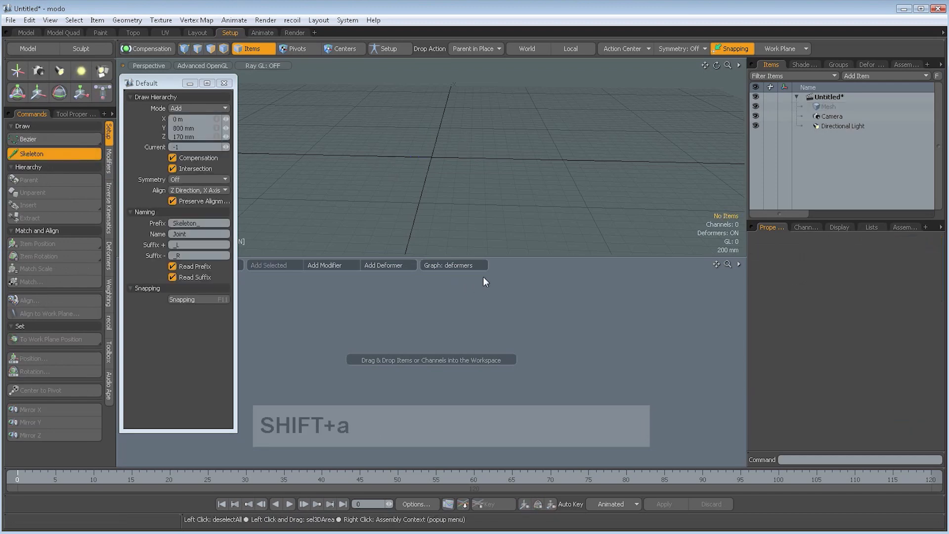
left_click_drag(520, 259, 517, 322)
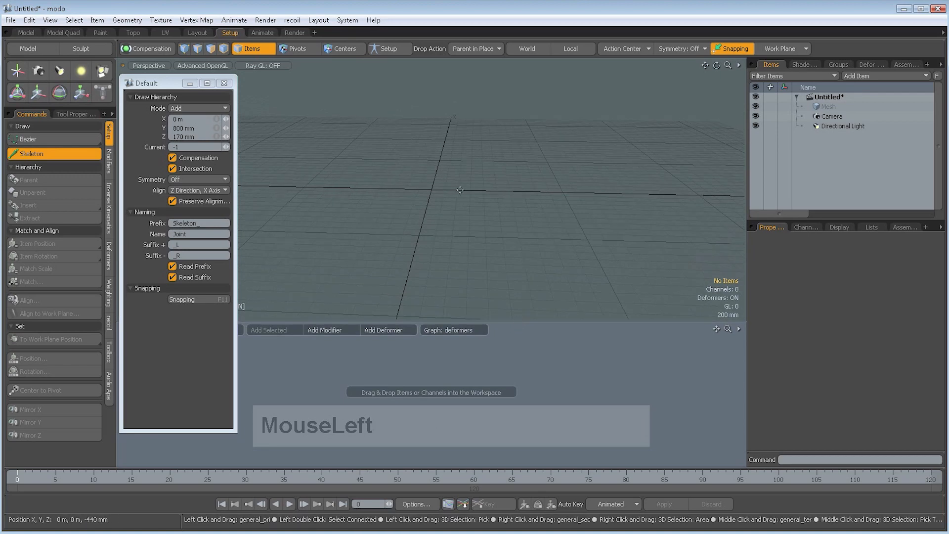
left_click(459, 105)
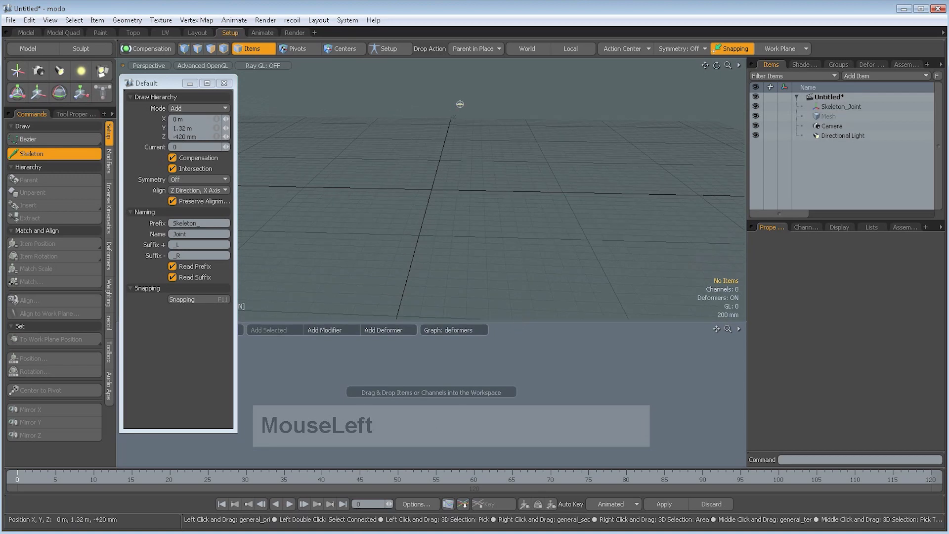
left_click(429, 147)
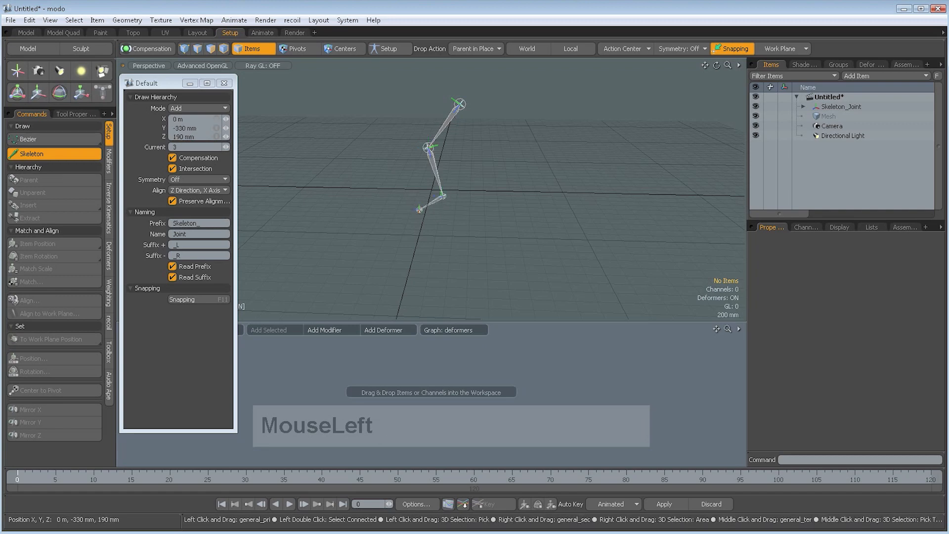
left_click(390, 212)
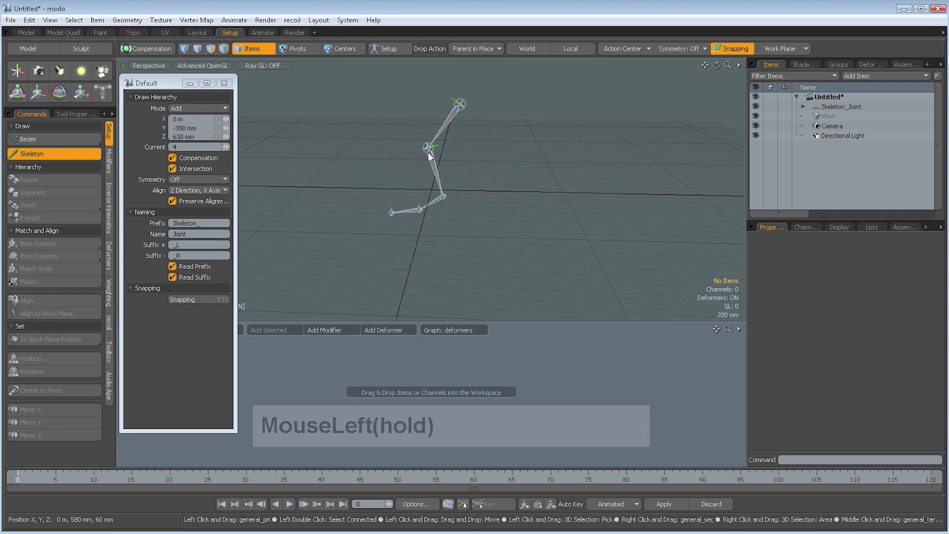
- Reposition the hip and knee joints to straighten the leg, placing the knee at about Y 910 mm, Z 150 mm
left_click_drag(423, 145, 415, 147)
left_click_drag(460, 104, 433, 96)
left_click_drag(414, 148, 421, 131)
left_click(418, 215)
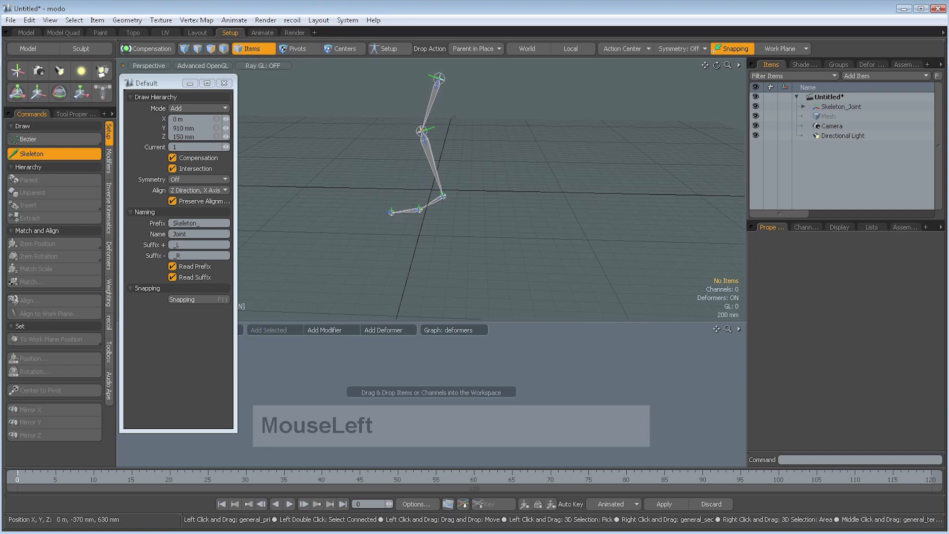
- Level the toe-tip joint at about Y -340 mm, raise the hip joint to about Y 1.8 m, and finish the skeleton
key("alt")
mouse_move(390, 197)
left_mouse_down("alt")
mouse_move(402, 212)
mouse_move(396, 197)
mouse_move(392, 210)
left_mouse_up("alt")
left_click(391, 209)
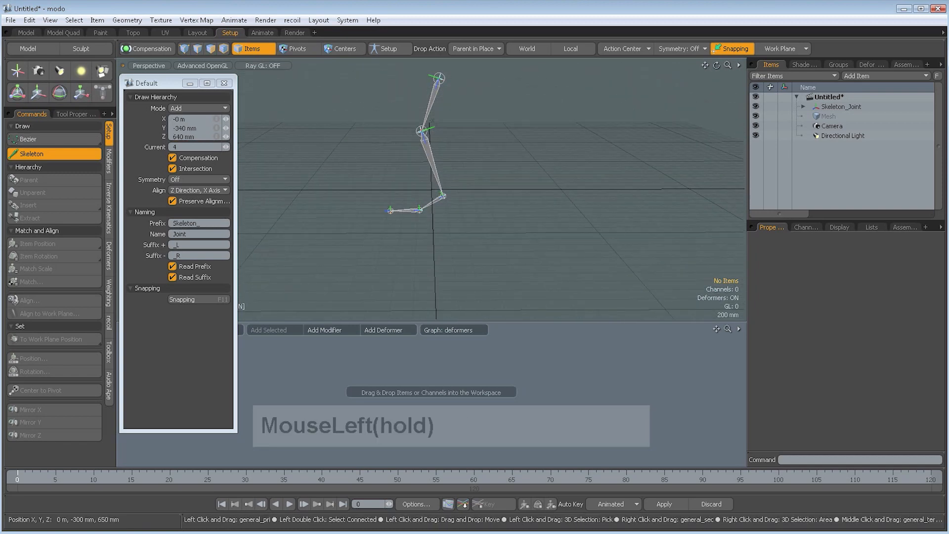
key("alt")
left_click_drag(439, 78, 444, 74)
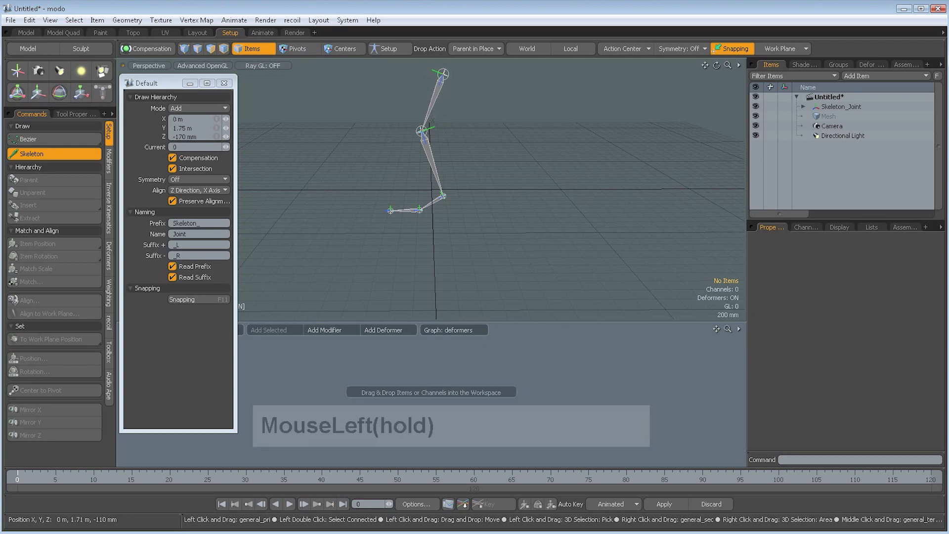
left_click(68, 149)
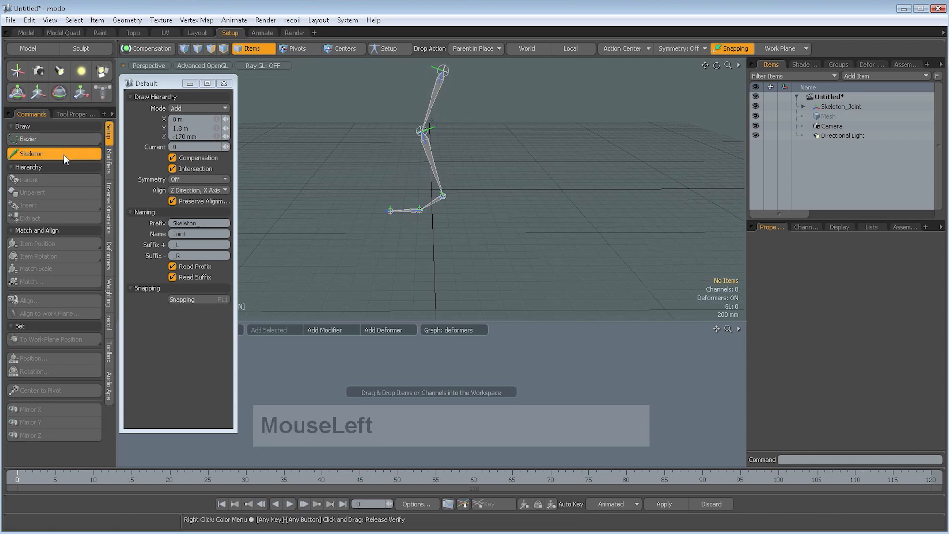
left_click(64, 155)
- Rotate the knee joint 180° about Z with Child Compensate on, leaving the lower joints in place
key("alt")
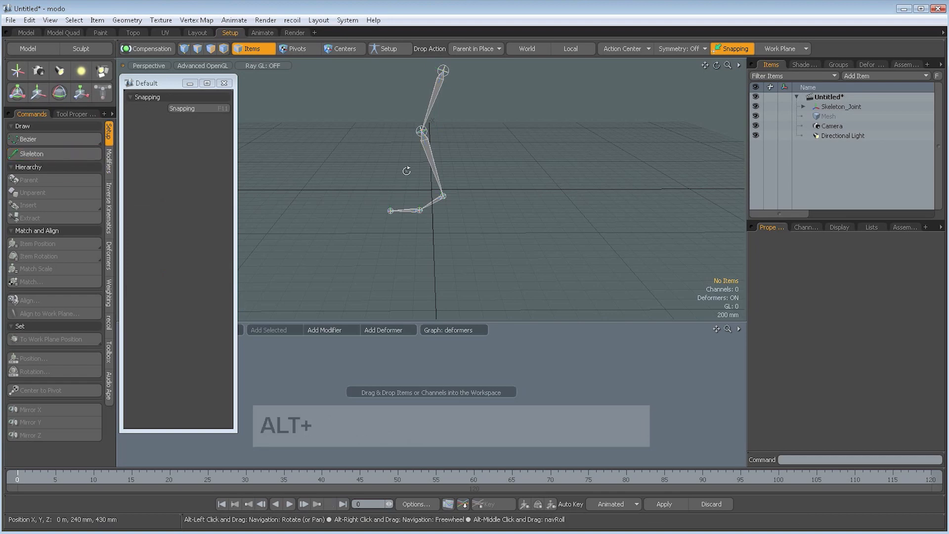
left_click_drag(406, 171, 470, 201, "alt+shift")
left_click(478, 144)
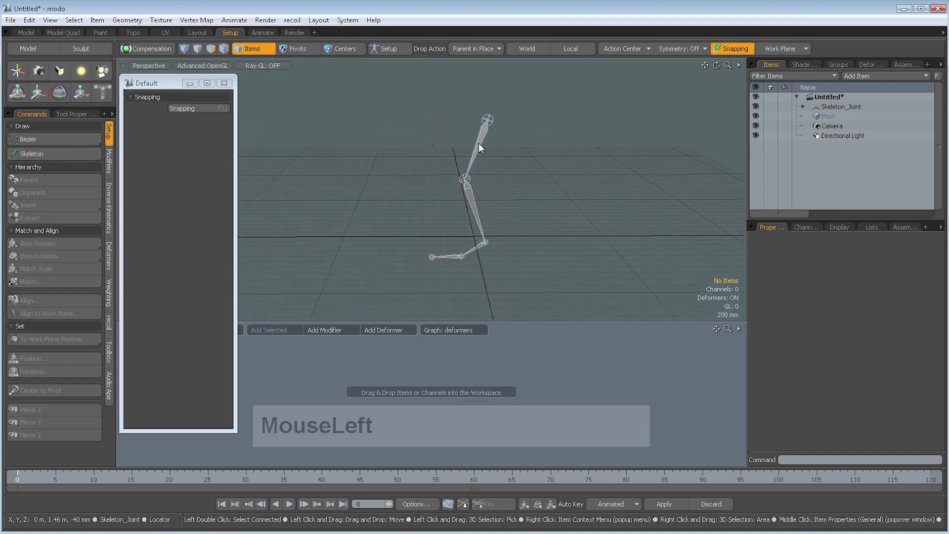
double_click(478, 143)
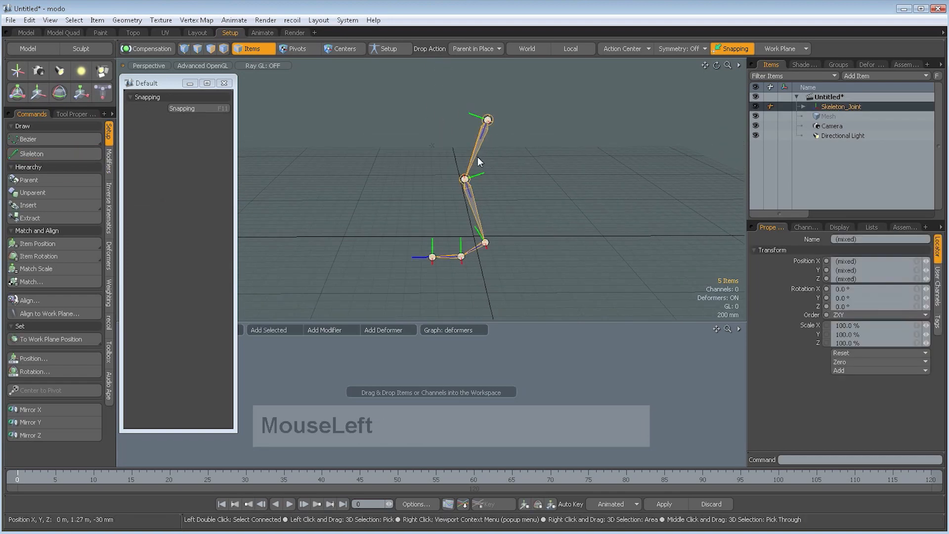
left_click(471, 199)
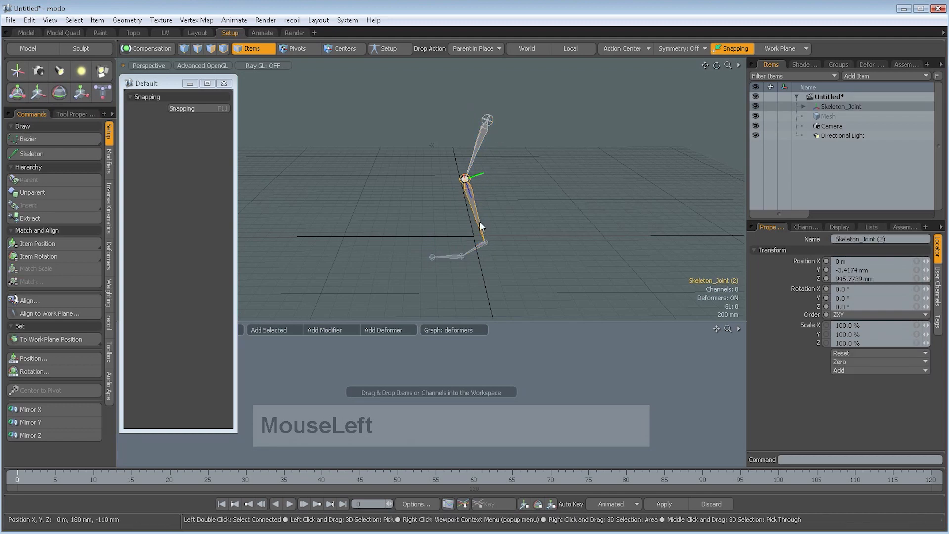
left_click(72, 114)
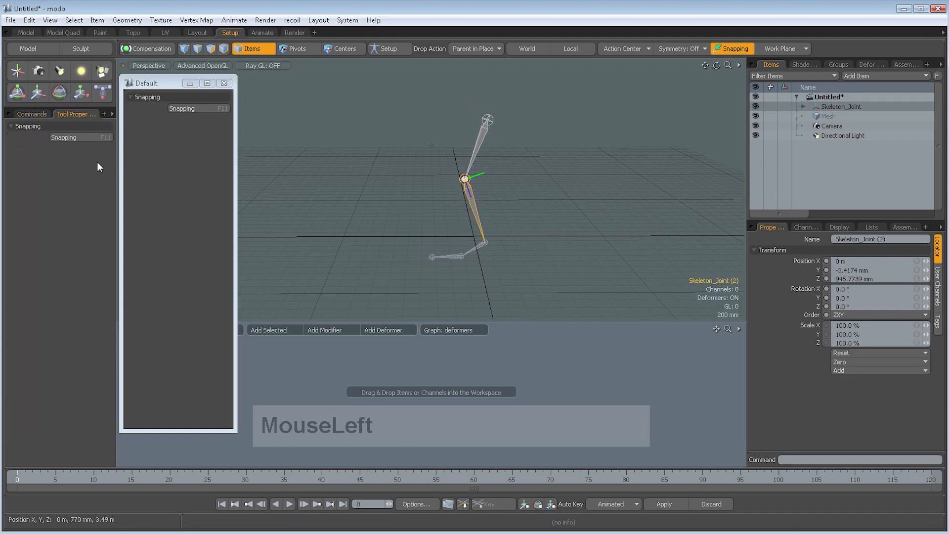
key("e")
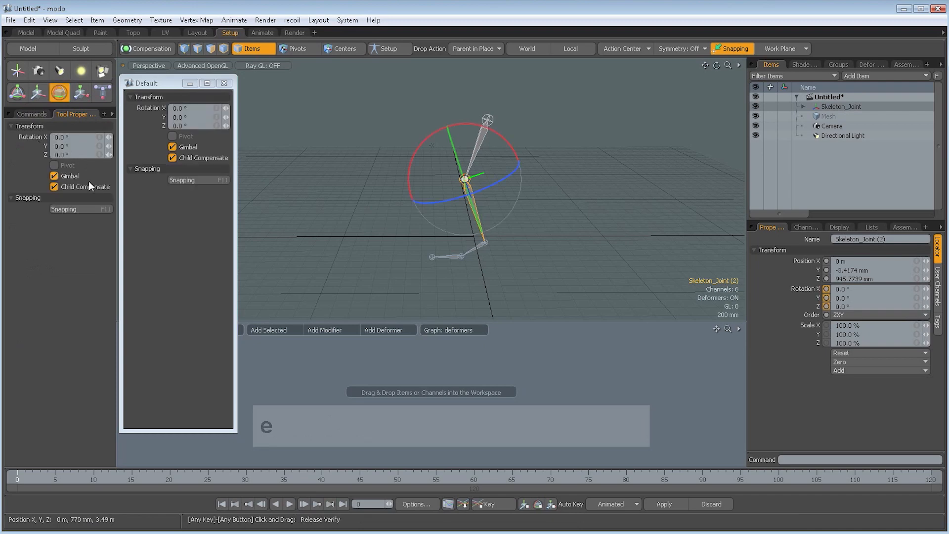
left_click_drag(500, 180, 388, 183)
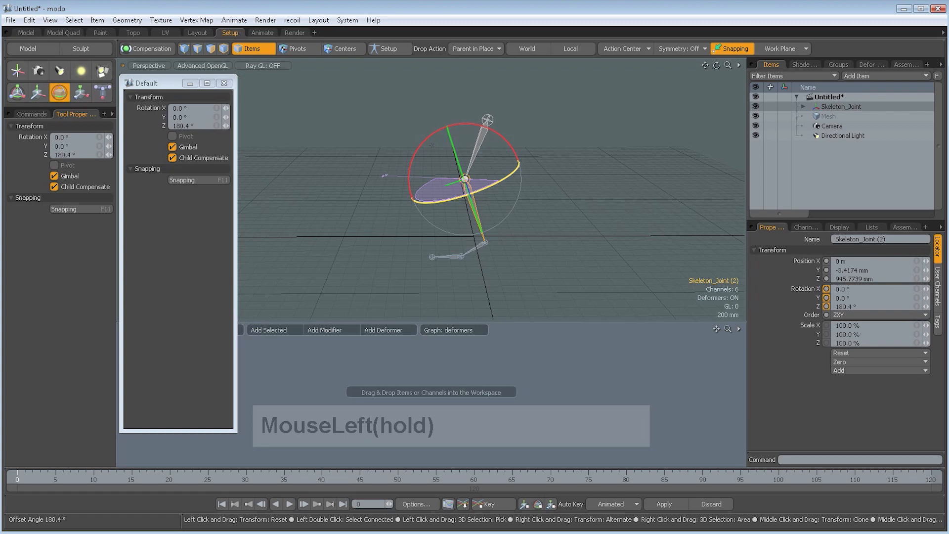
left_click(226, 127)
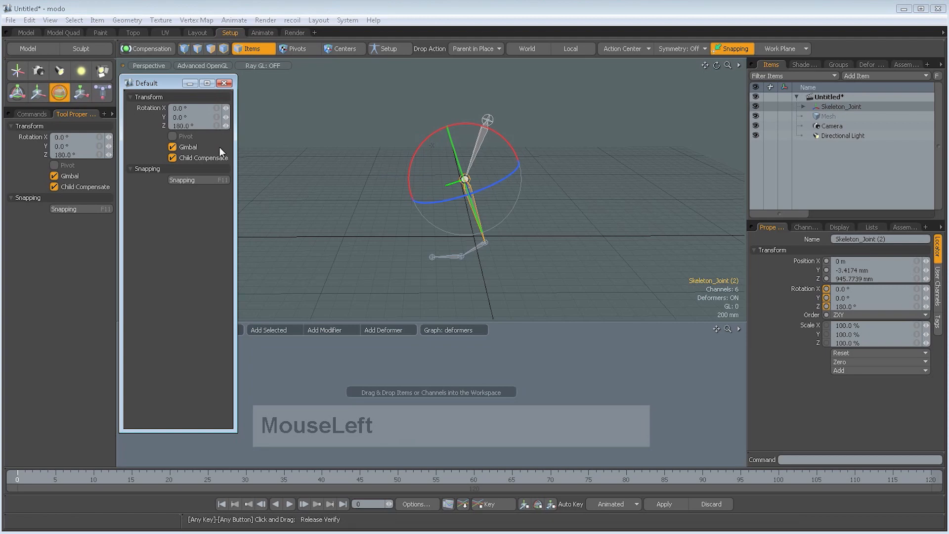
- Turn off Child Compensate for rotation and minimize the floating tool properties window
key("space")
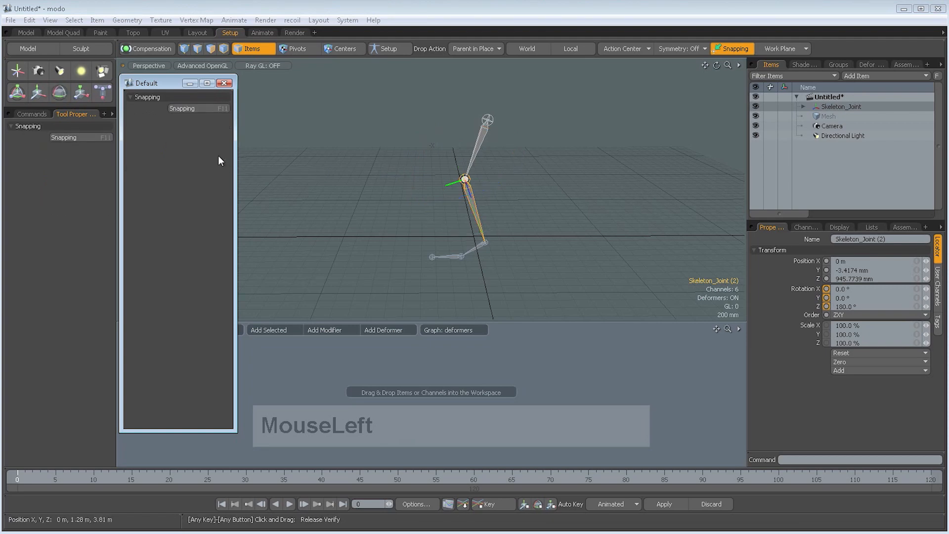
key("e")
left_click(185, 158)
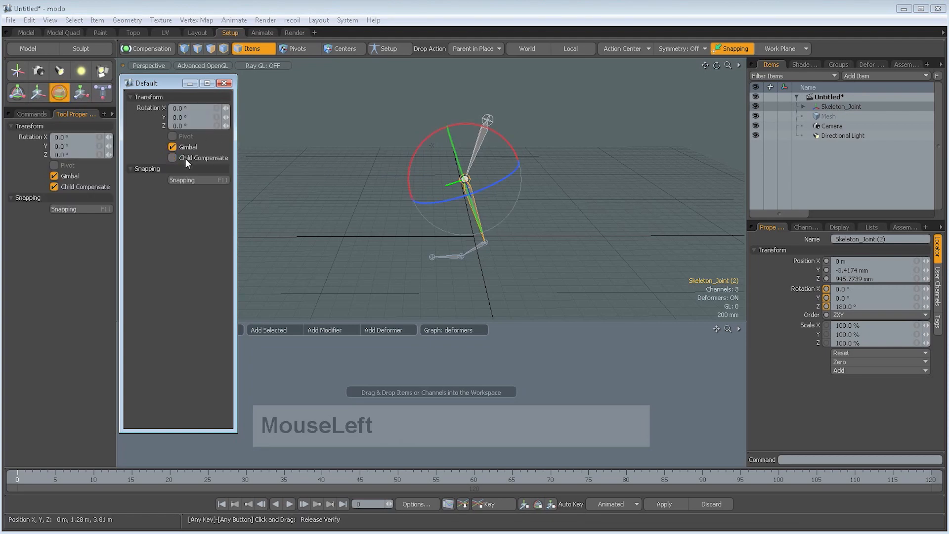
key("e")
left_click(190, 83)
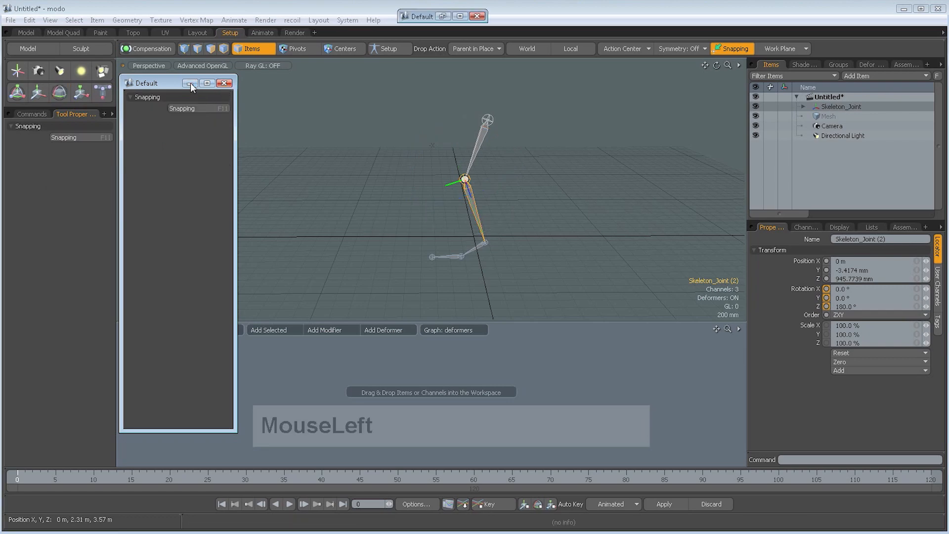
left_click(35, 115)
- Move the root hip joint sideways to about X 910 mm so the whole leg chain sits off-centre
left_click_drag(506, 210, 545, 210, "alt")
left_click(488, 149)
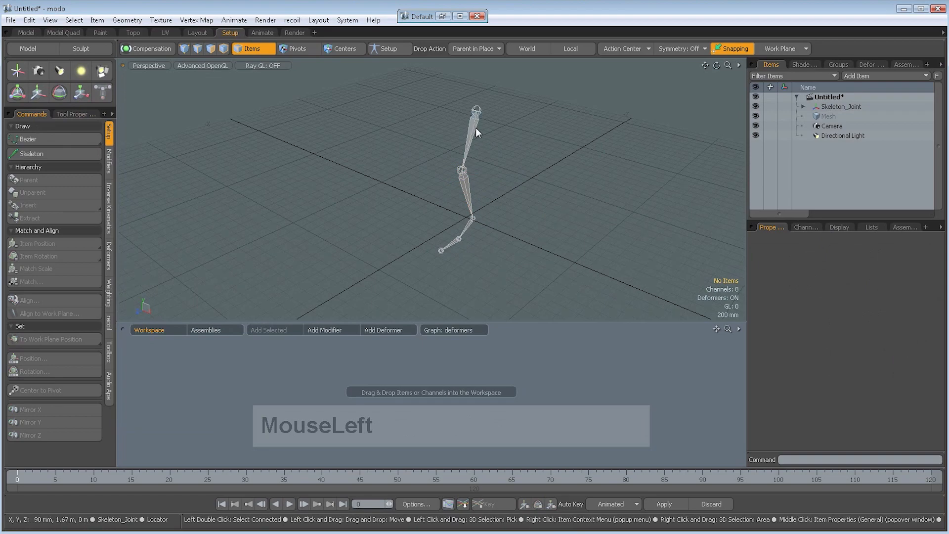
left_click(475, 128)
key("w")
left_click_drag(509, 122, 560, 137)
left_click(600, 212)
left_click_drag(600, 207, 556, 190, "alt")
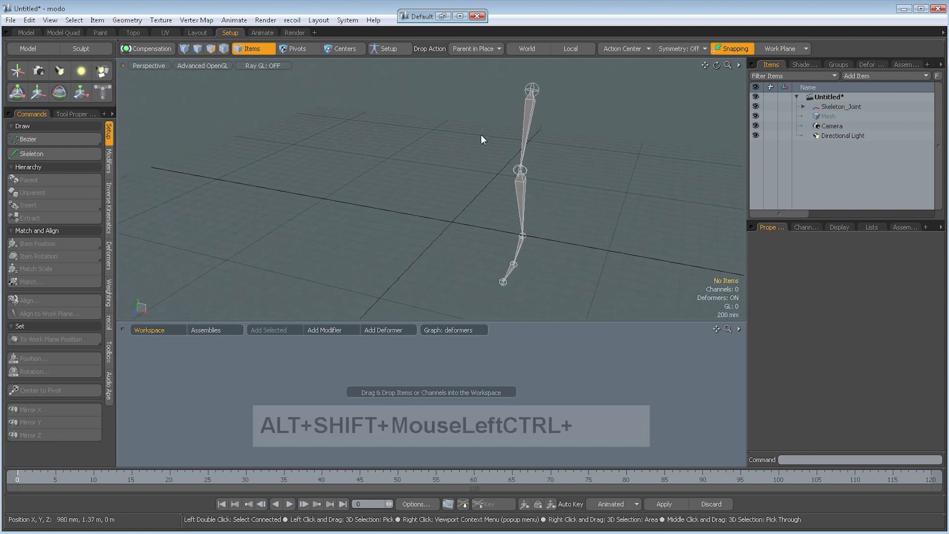
- Add a locator above the leg chain on the centre plane, at about Y 2.2 m, Z -660 mm
left_click(17, 71)
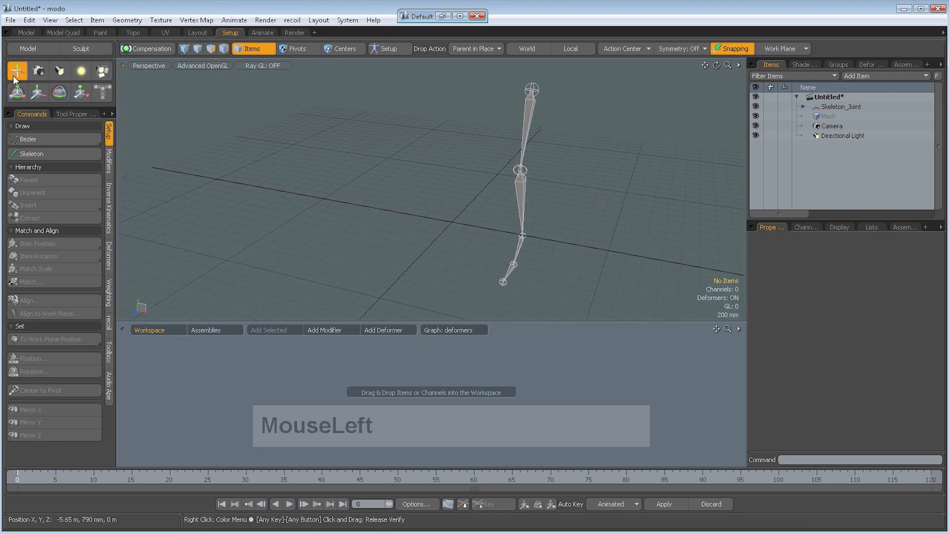
left_click_drag(600, 190, 505, 19, "alt")
key("w")
key("Escape")
key("Escape")
left_click_drag(579, 149, 554, 185, "alt")
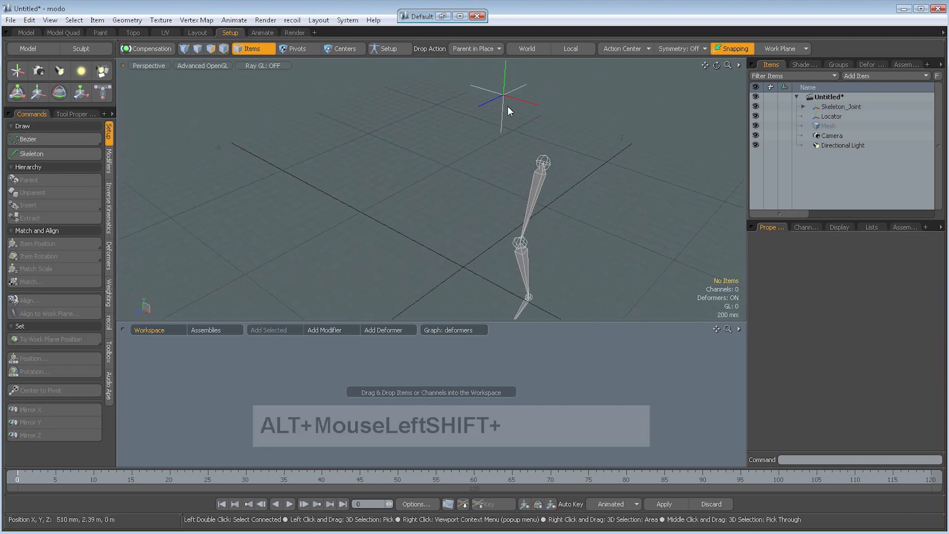
- Rename the new locator "rest of body"
left_click(536, 104)
right_click(831, 120)
left_click(832, 120)
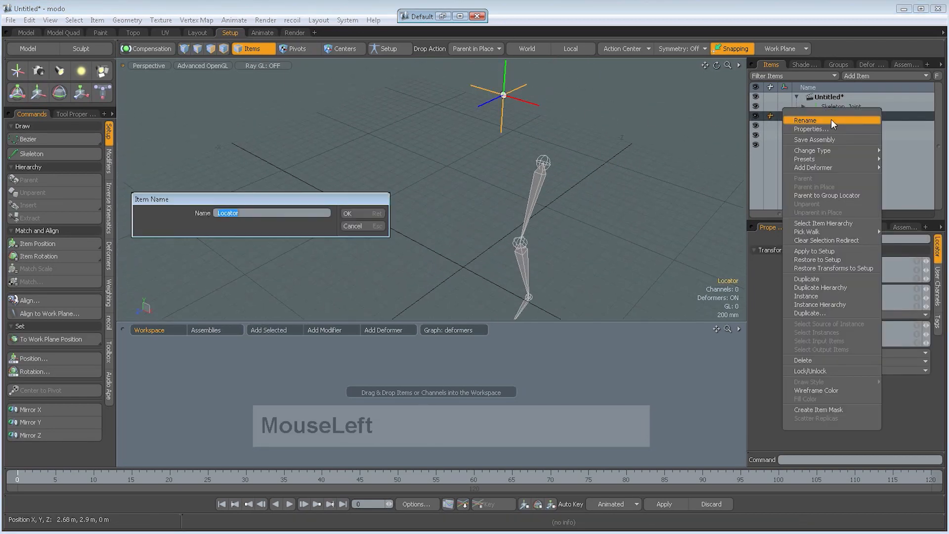
type("ress")
key("BackSpace")
type("t")
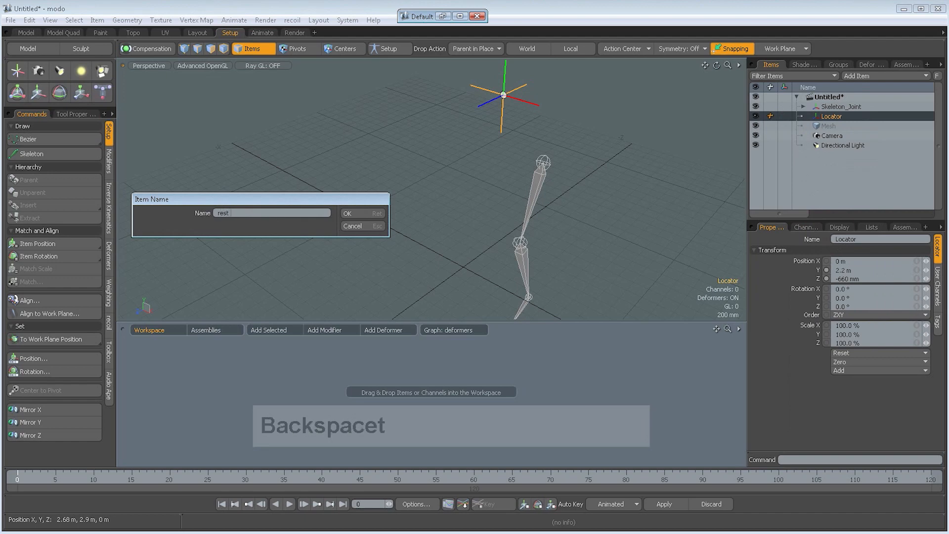
type(" of body")
key("Return")
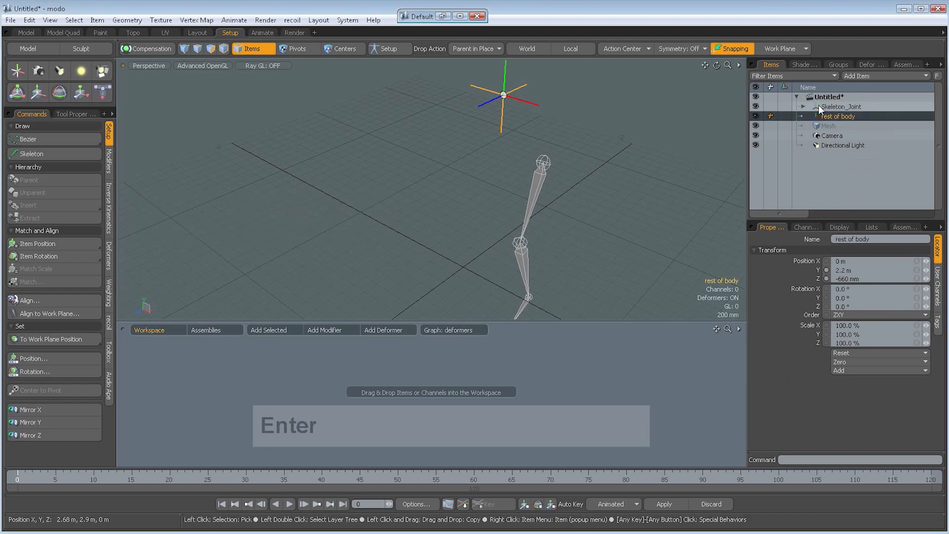
- Select all five leg joints and rename them with the prefix "Deform_", as Deform_Skeleton_Joint
left_click(819, 105)
left_click(529, 201, "shift")
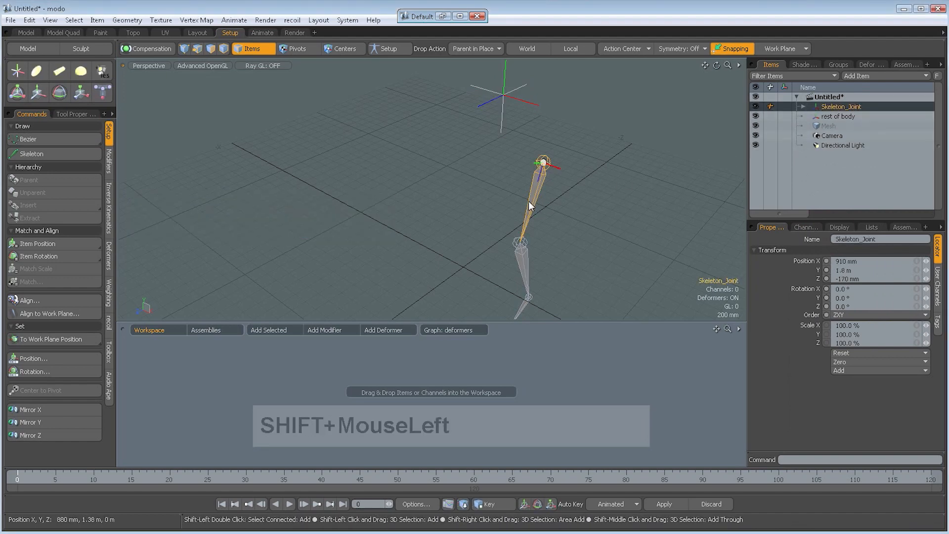
double_click(532, 203, "shift")
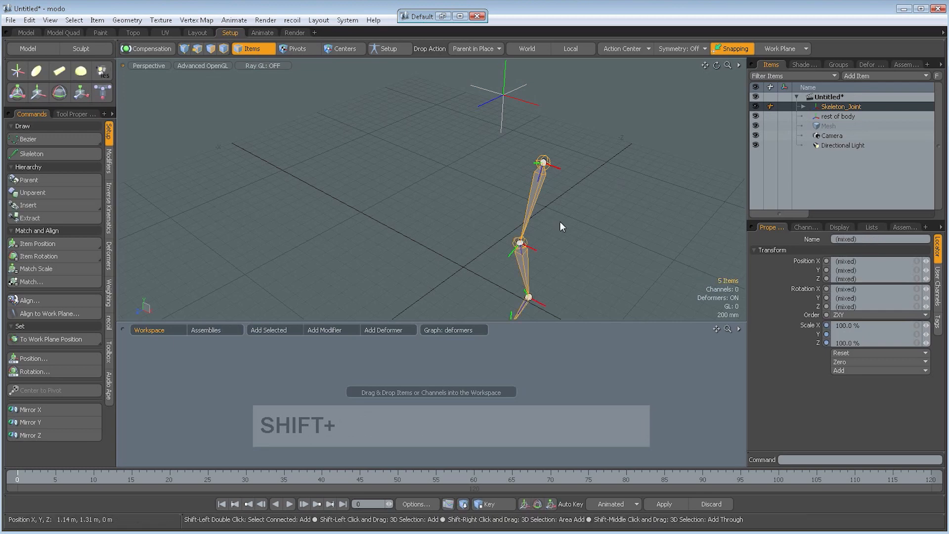
left_click_drag(560, 222, 619, 216, "alt+shift")
right_click(827, 105)
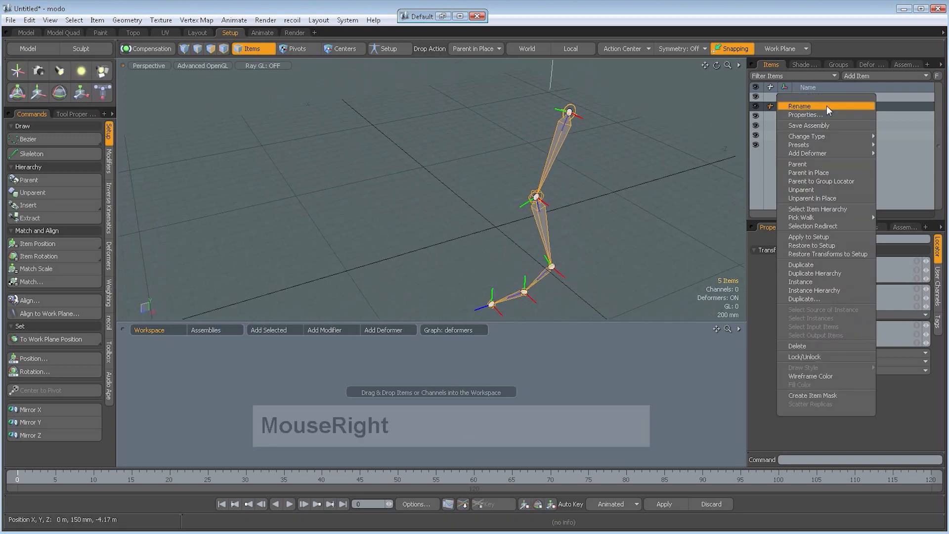
left_click(826, 105)
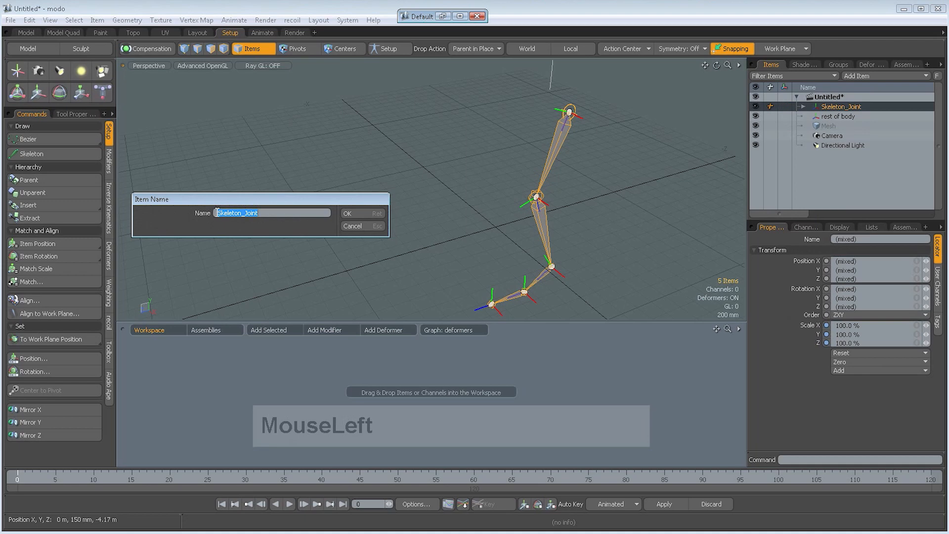
type("Deform_")
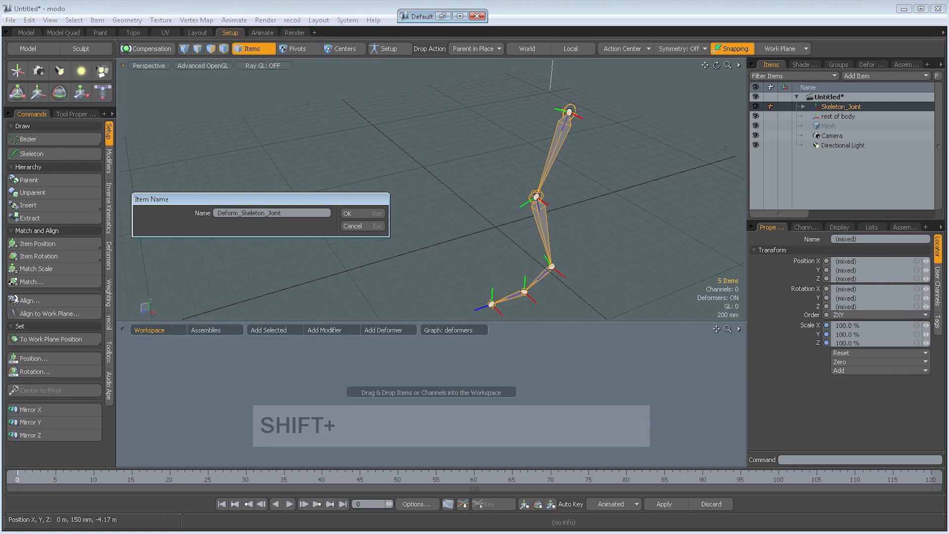
key("Return")
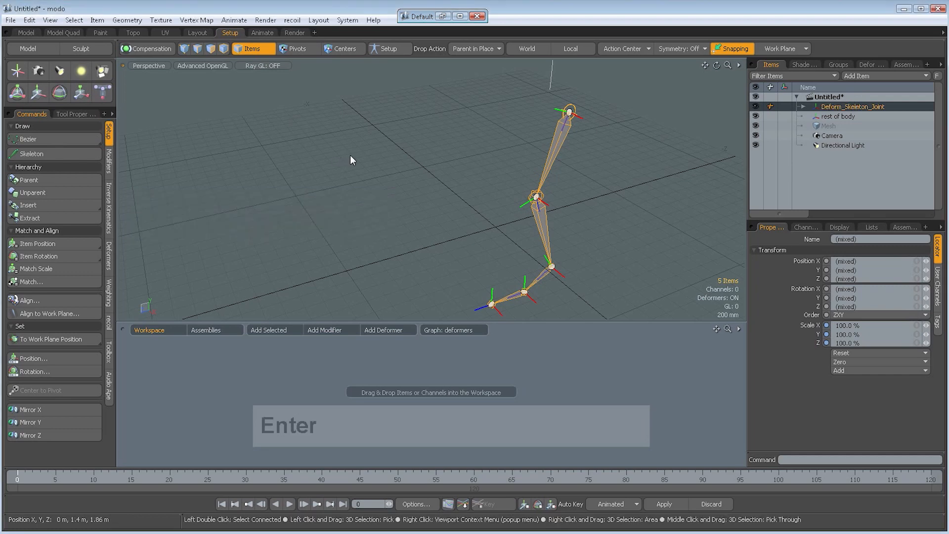
- Parent the root joint of the deform leg chain to the "rest of body" locator in place
left_click(622, 228)
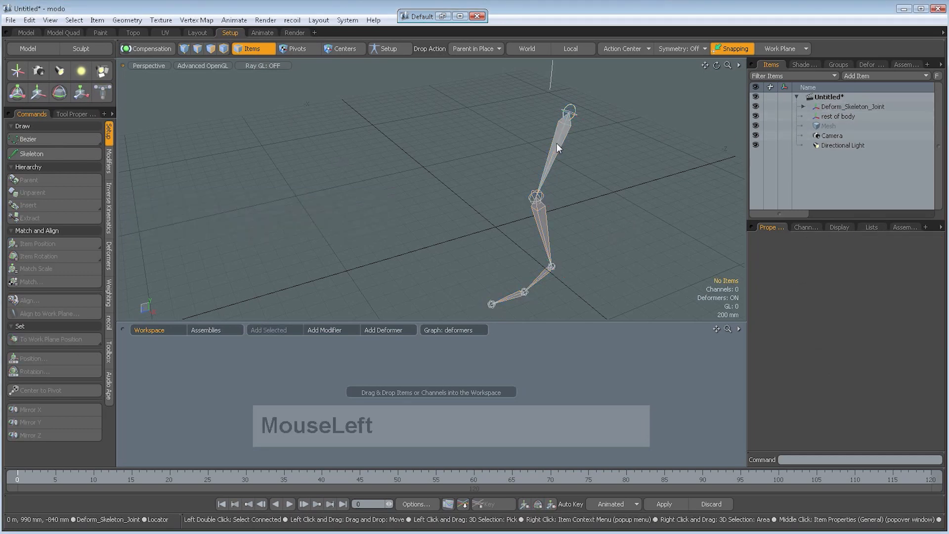
left_click(830, 105)
left_click_drag(636, 131, 574, 174, "alt+shift")
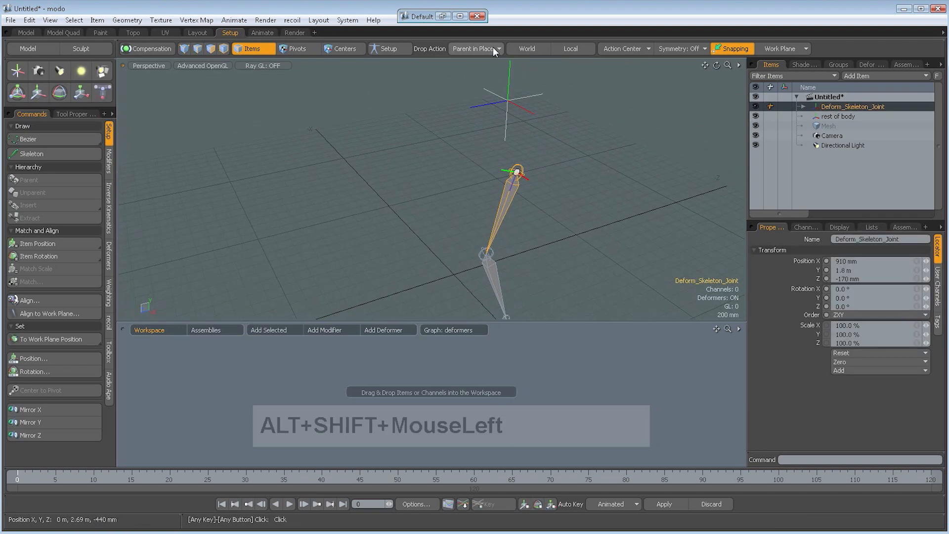
left_click_drag(516, 172, 509, 104)
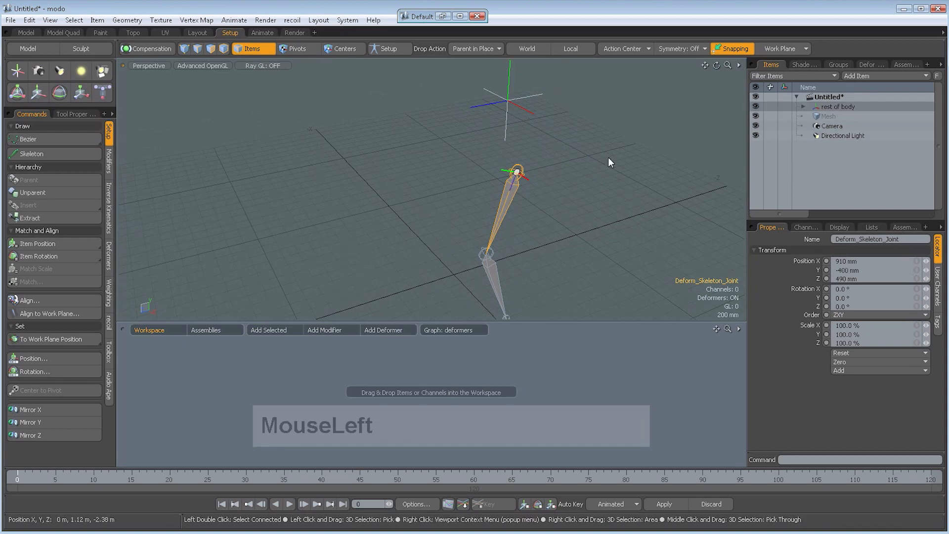
- Select the "rest of body" locator with all five leg joints and zero all their transforms
left_click(608, 157)
left_click_drag(559, 141, 497, 127, "ctrl+alt")
left_click(487, 121)
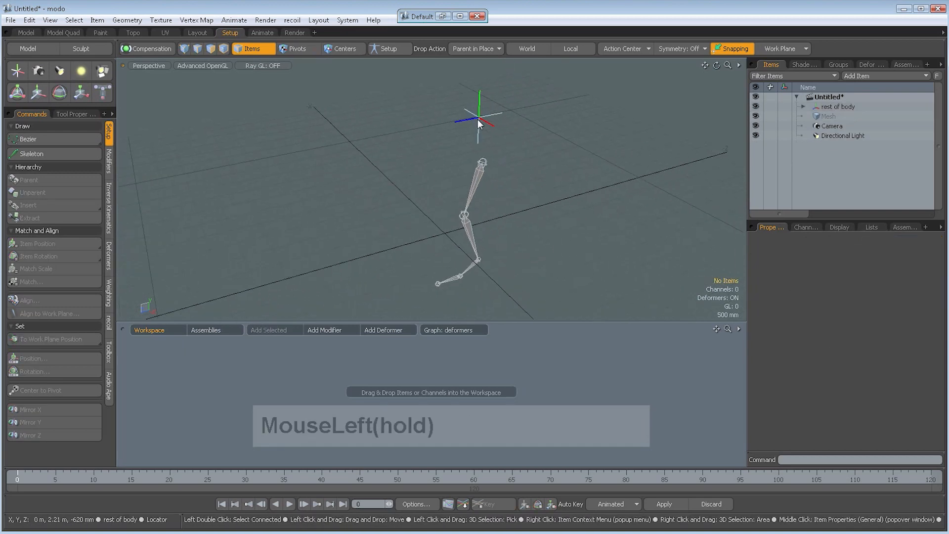
double_click(480, 178, "shift")
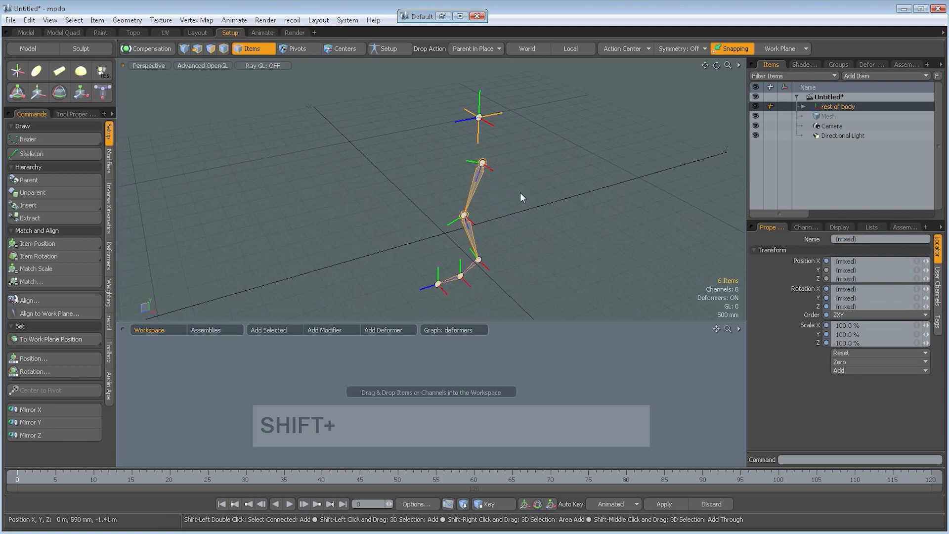
left_click(847, 361)
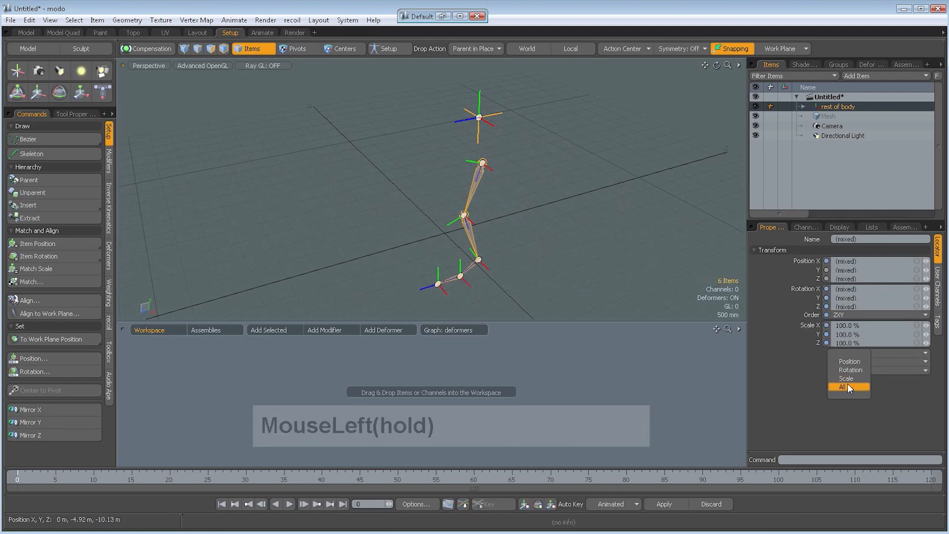
left_click_drag(847, 384, 847, 384)
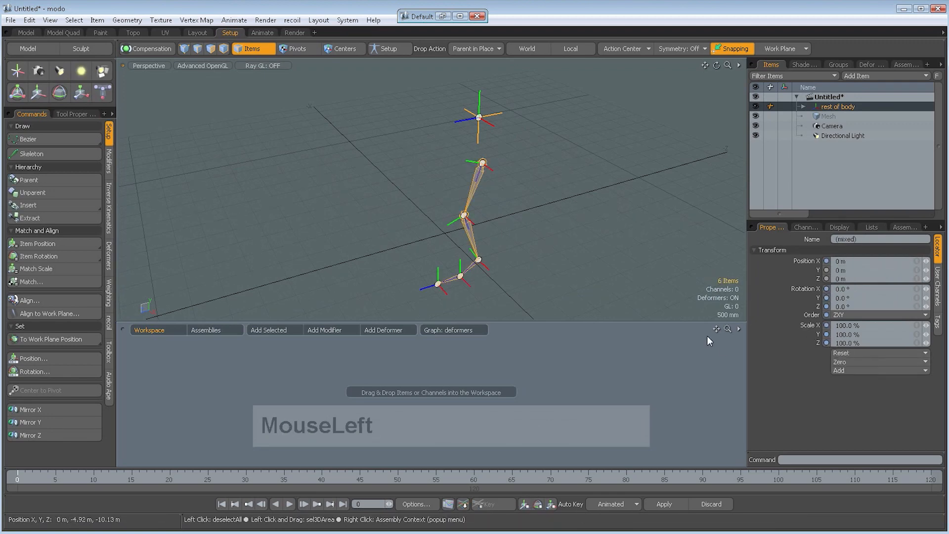
left_click(611, 250)
- Duplicate the whole Deform_Skeleton_Joint hierarchy twice under the "rest of body" locator
left_click_drag(517, 216, 536, 220, "alt")
left_click(803, 106)
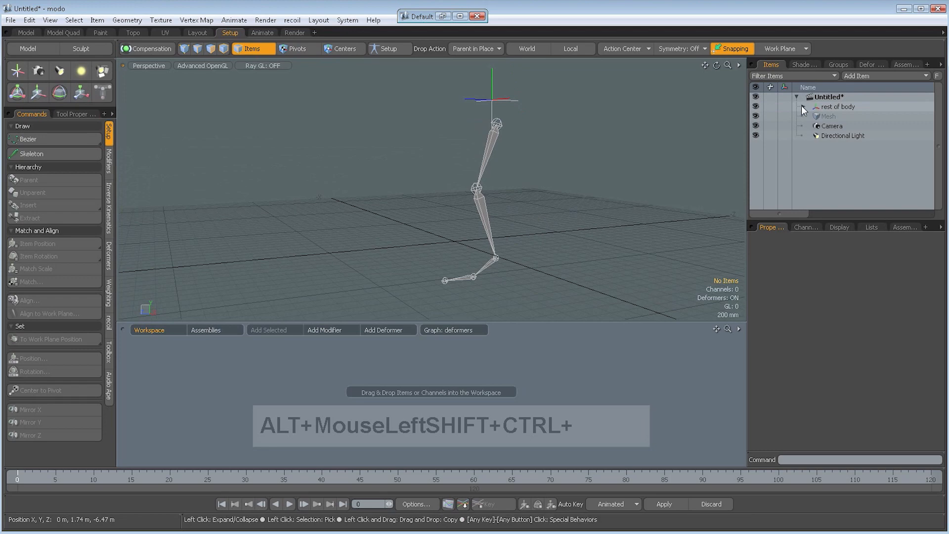
left_click(837, 116)
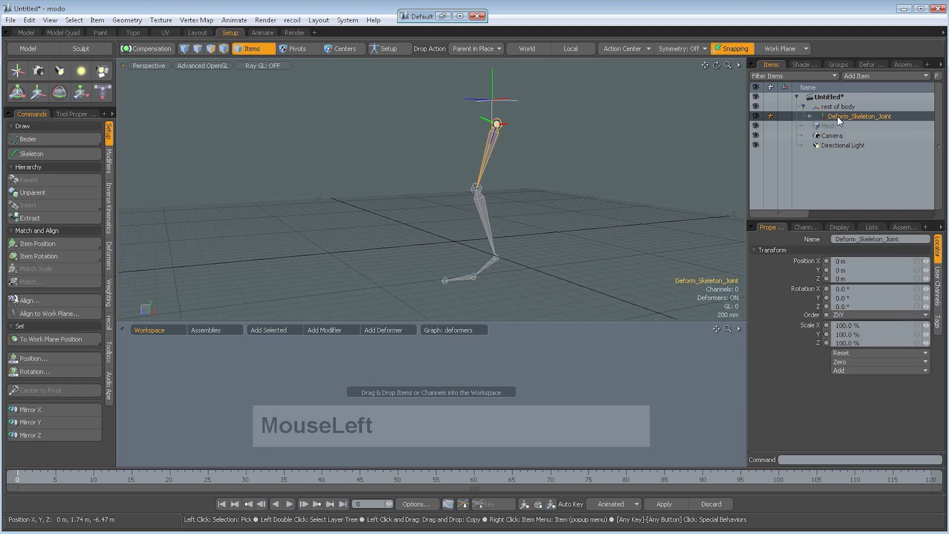
right_click(838, 117)
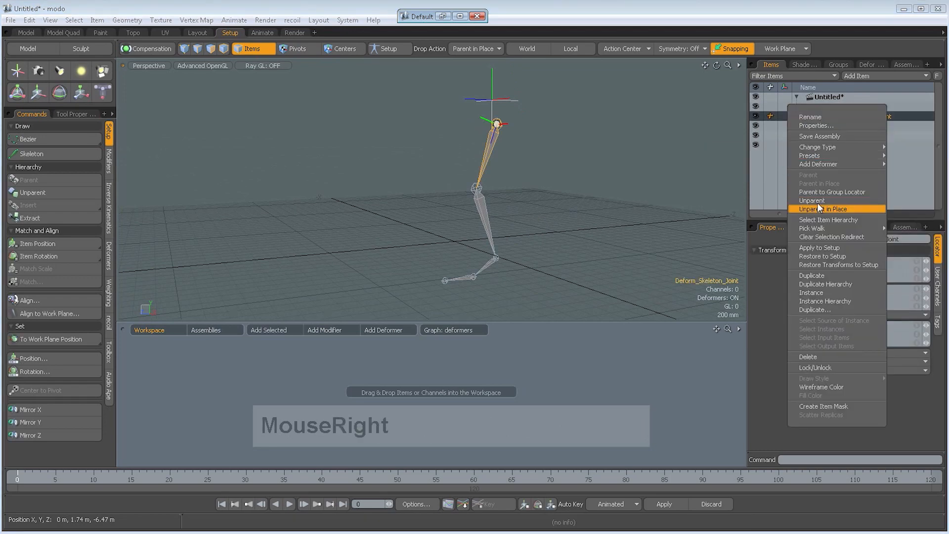
left_click(817, 284)
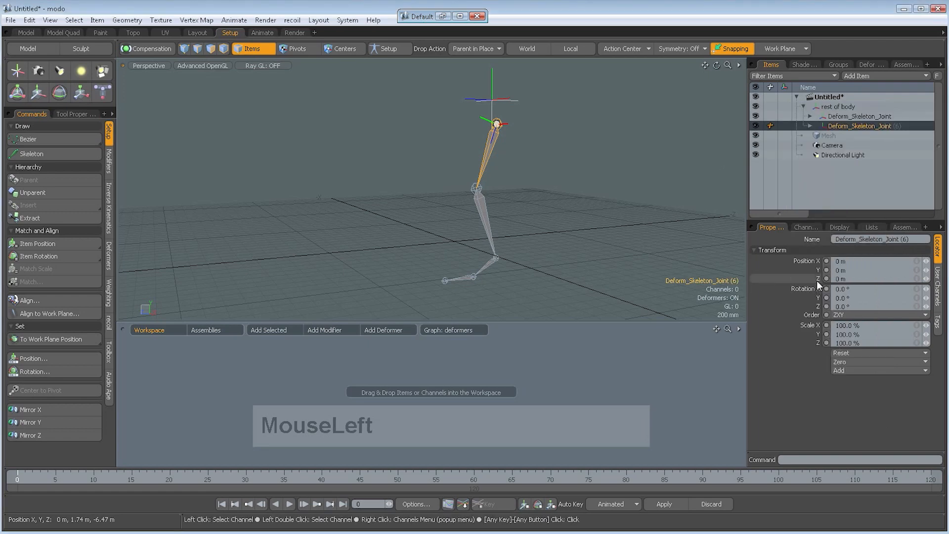
right_click(843, 126)
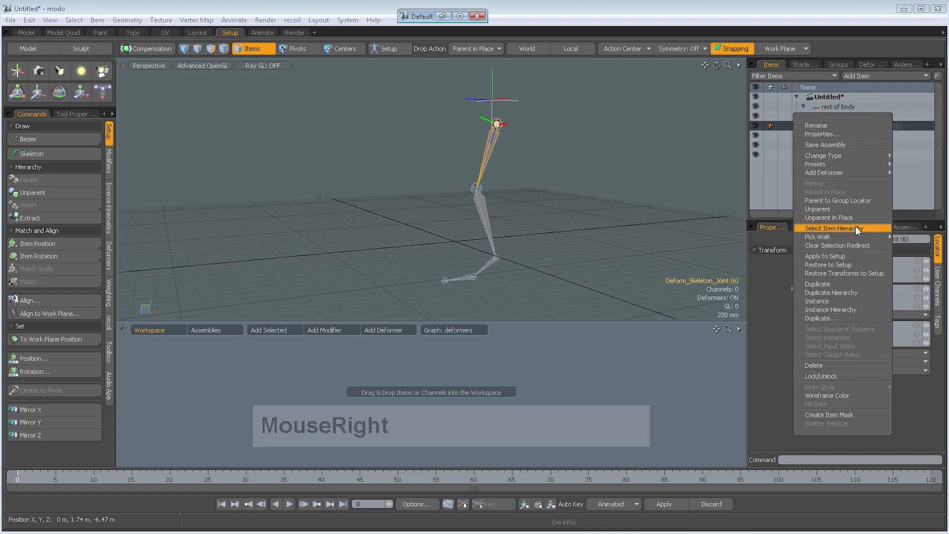
left_click(831, 291)
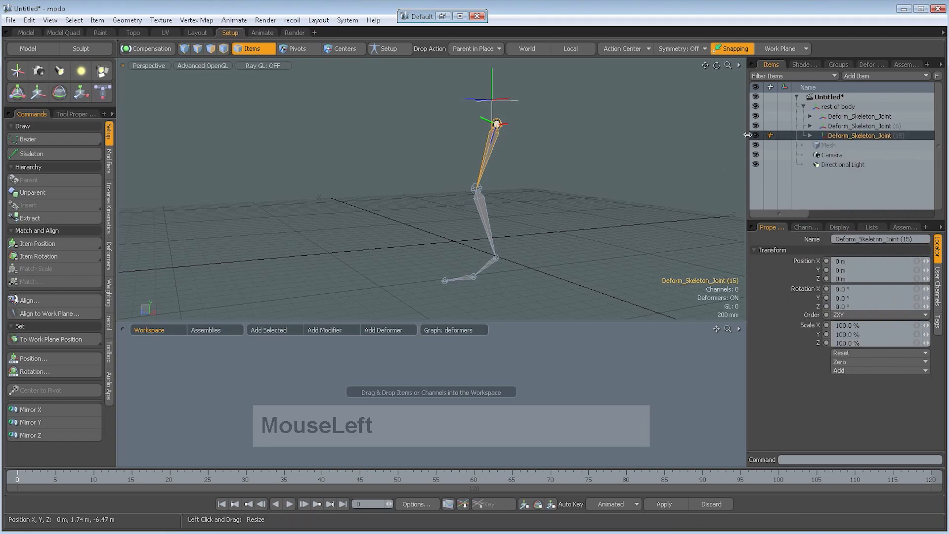
- Hide the original deform chain and the second duplicate so only the first duplicate leg chain stays visible
left_click(836, 126)
left_click(756, 136)
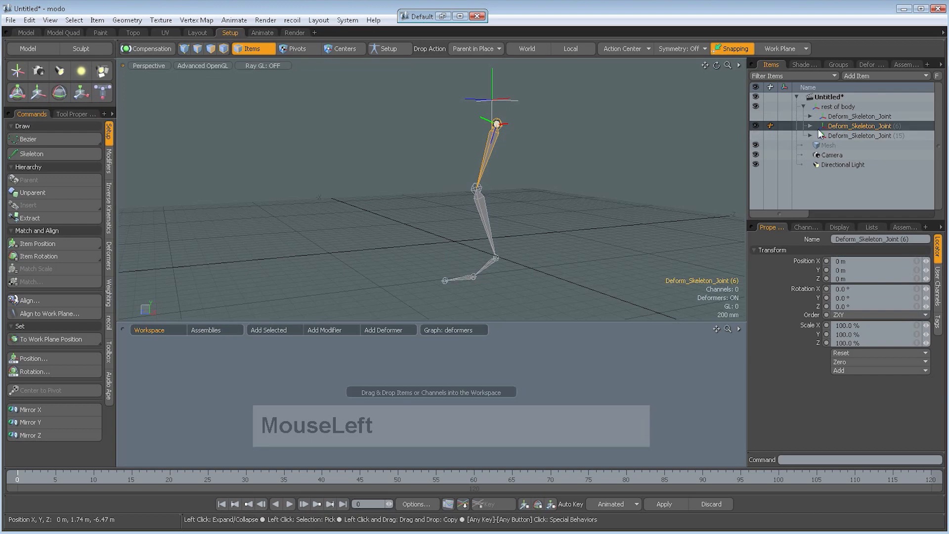
left_click(671, 166)
- Select all five joints of the first duplicate chain and rename them IK_Skeleton_Joint
left_click(834, 126)
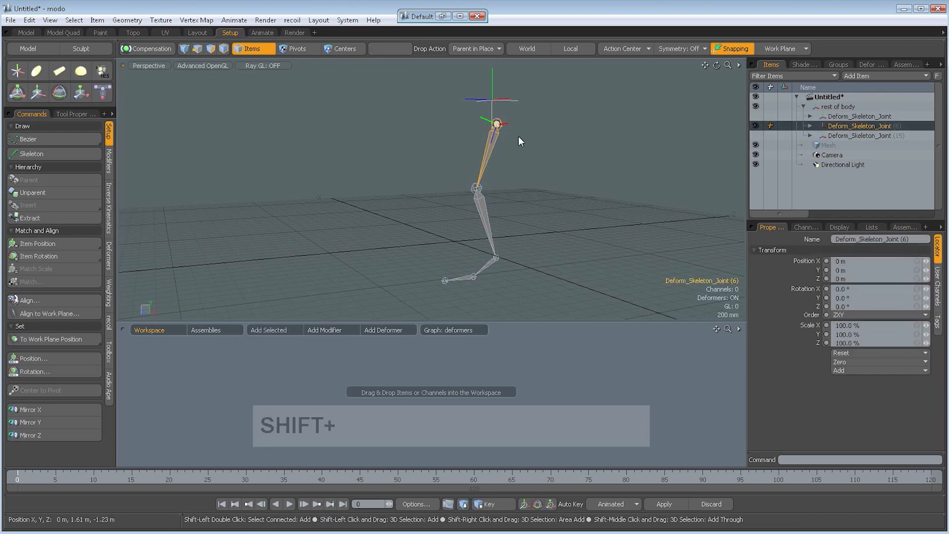
double_click(490, 143, "shift")
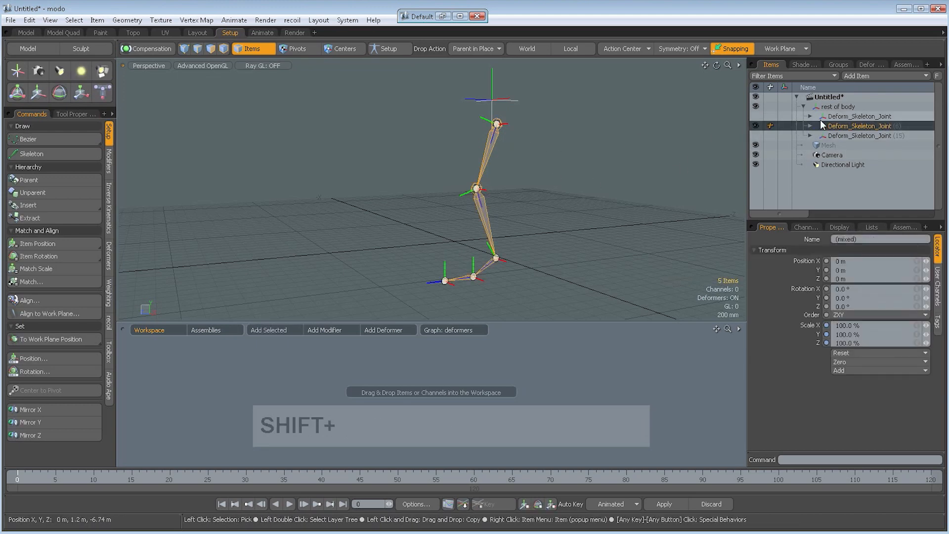
right_click(837, 126)
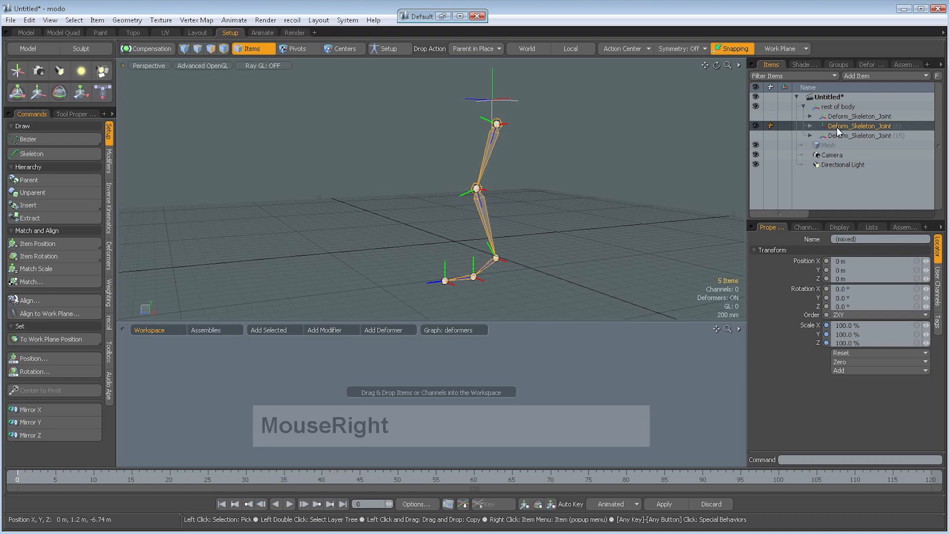
left_click(833, 127)
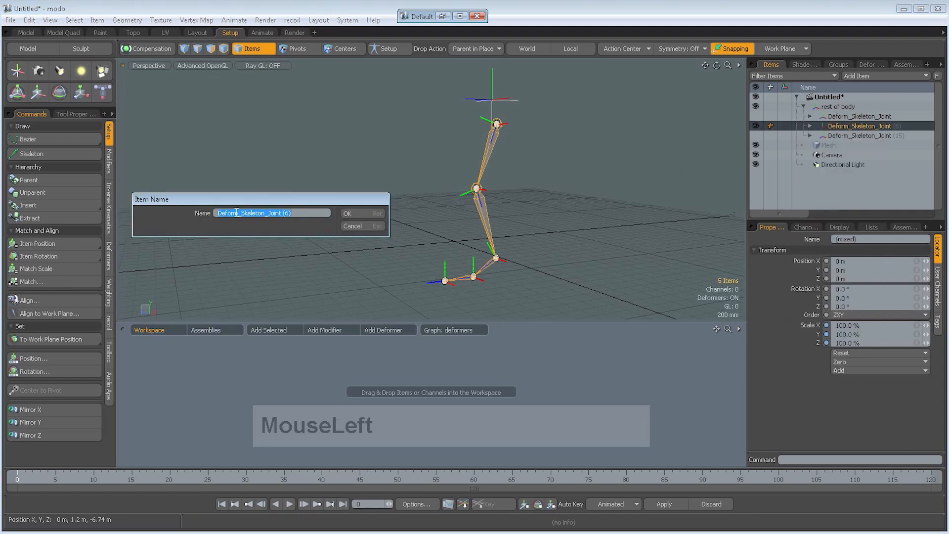
left_click_drag(237, 211, 194, 210)
type("IK")
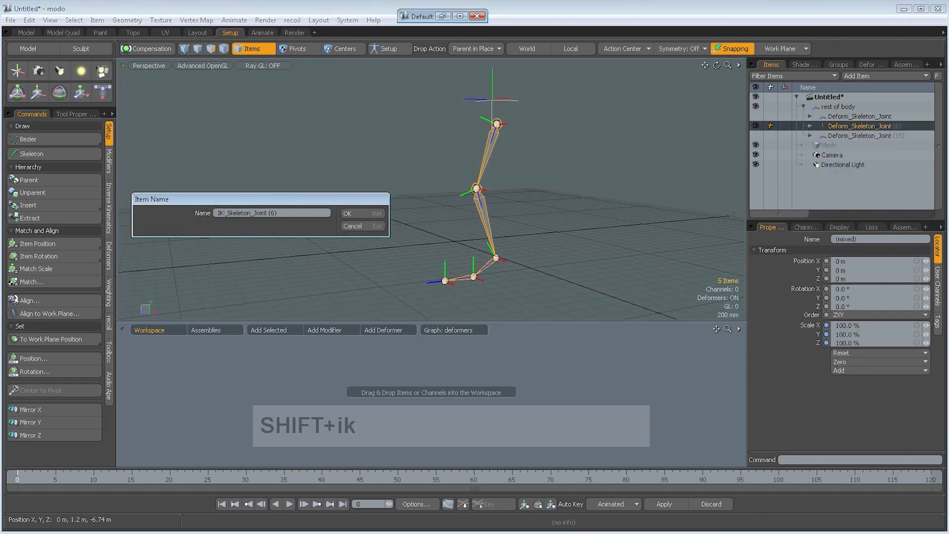
key("End")
key("BackSpace")
key("BackSpace")
key("BackSpace")
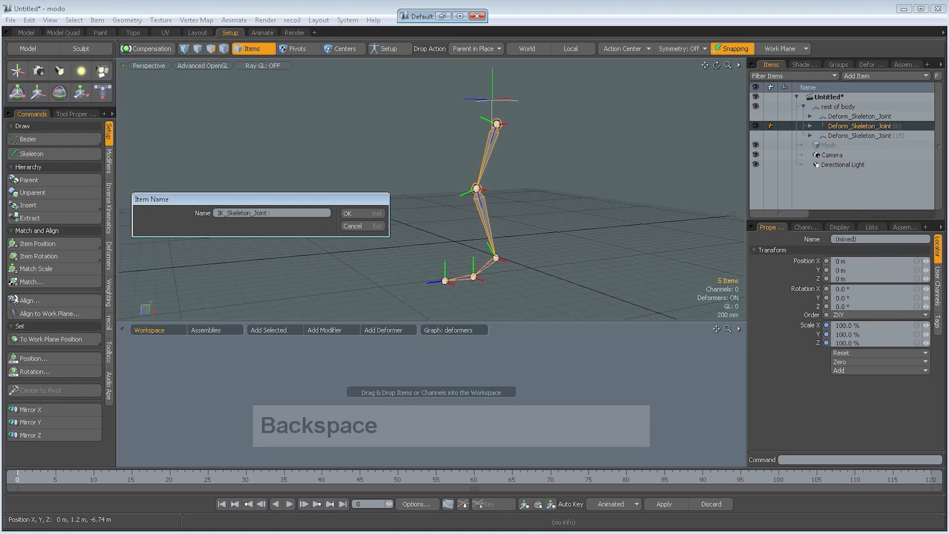
key("Return")
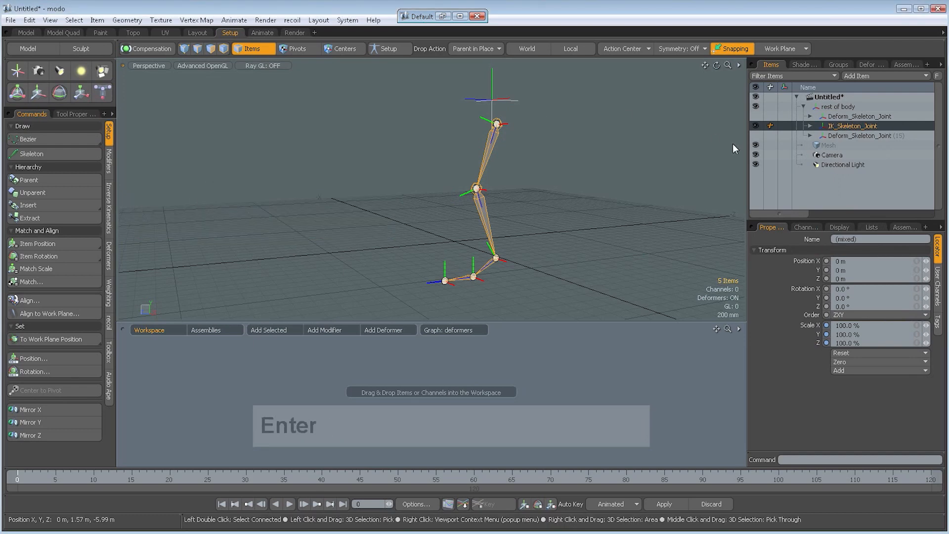
left_click(810, 126)
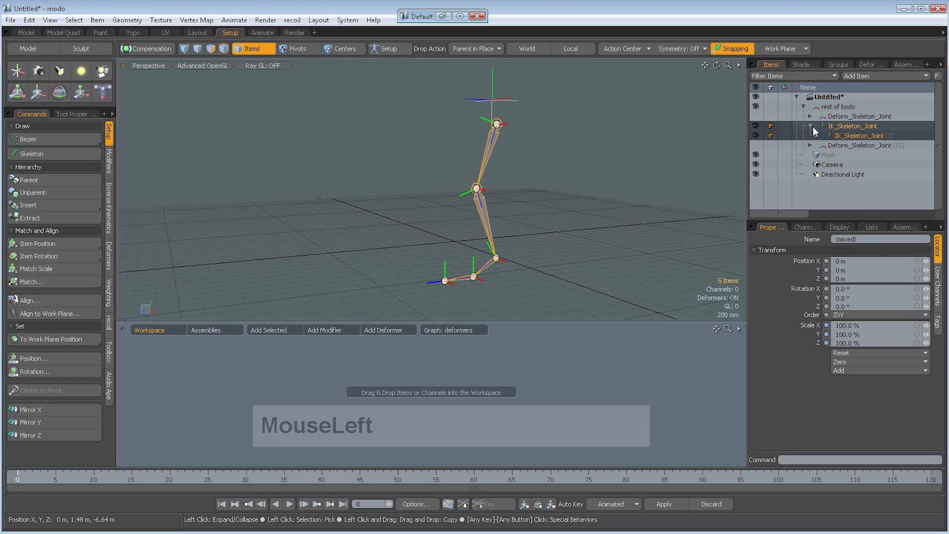
left_click(809, 125)
- Hide the IK chain and show the second duplicate leg chain
left_click(843, 135)
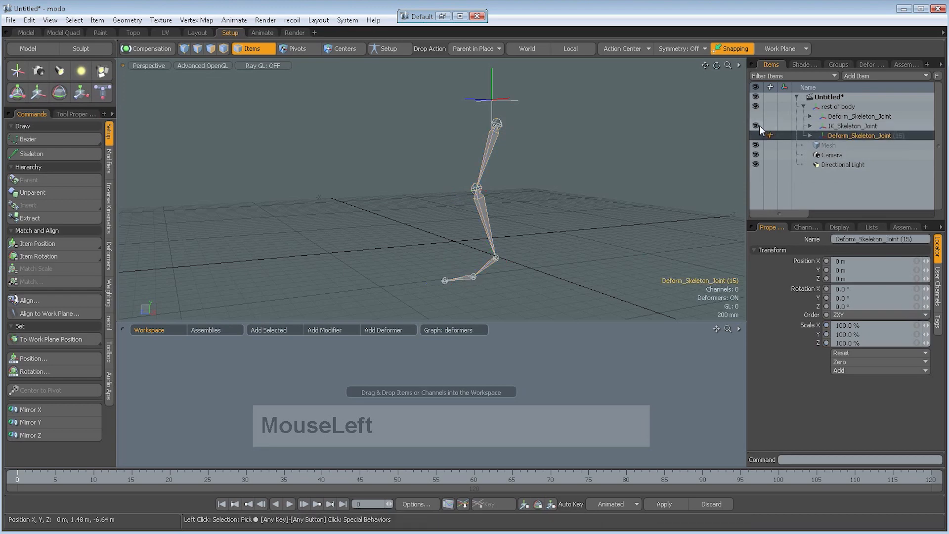
left_click(758, 126)
left_click(755, 136)
- Select all five joints of the second duplicate chain and rename them FK_Skeleton_Joint
double_click(487, 156, "shift")
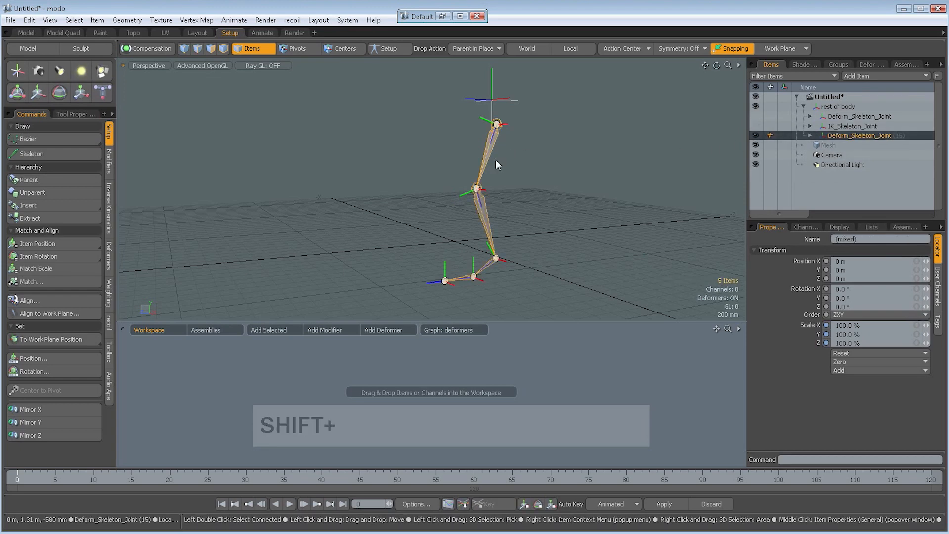
right_click(846, 135)
left_click(809, 147)
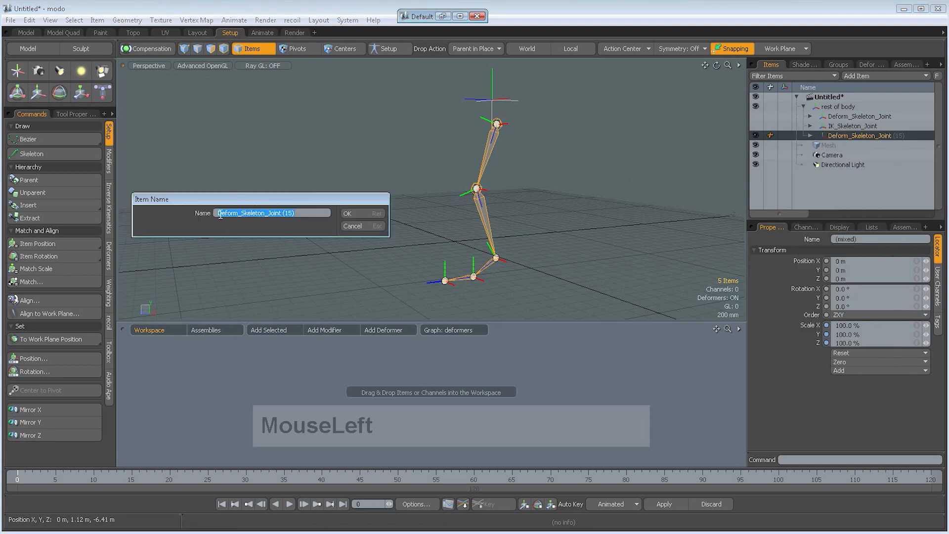
left_click_drag(238, 213, 175, 189)
type("FK")
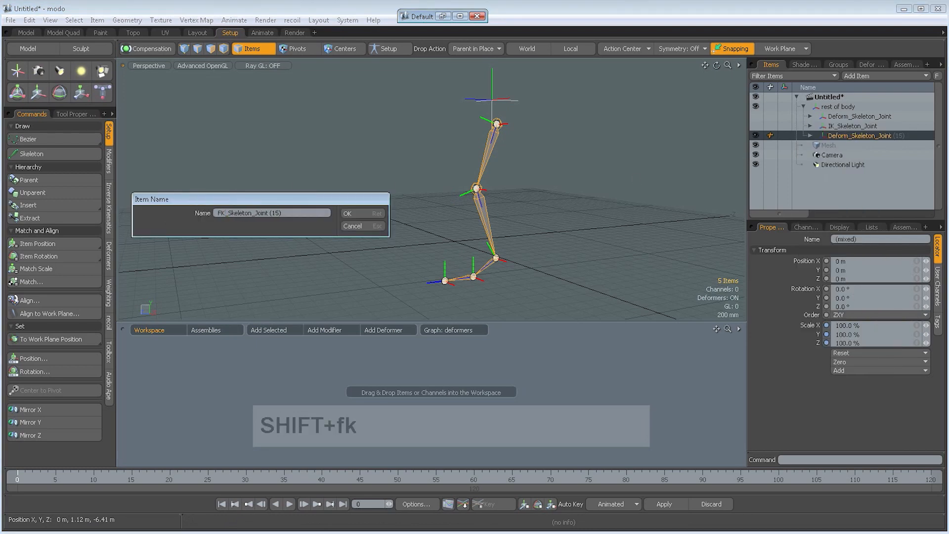
key("End")
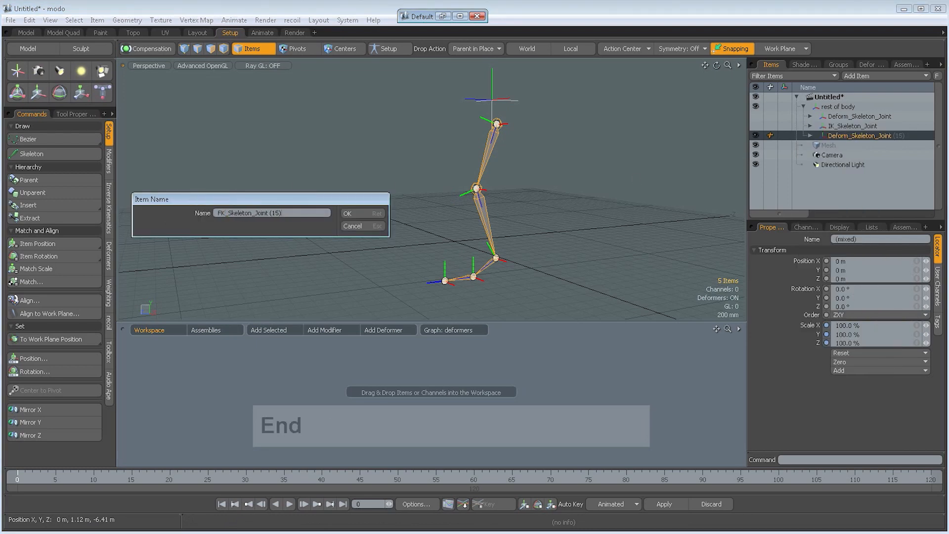
key("BackSpace")
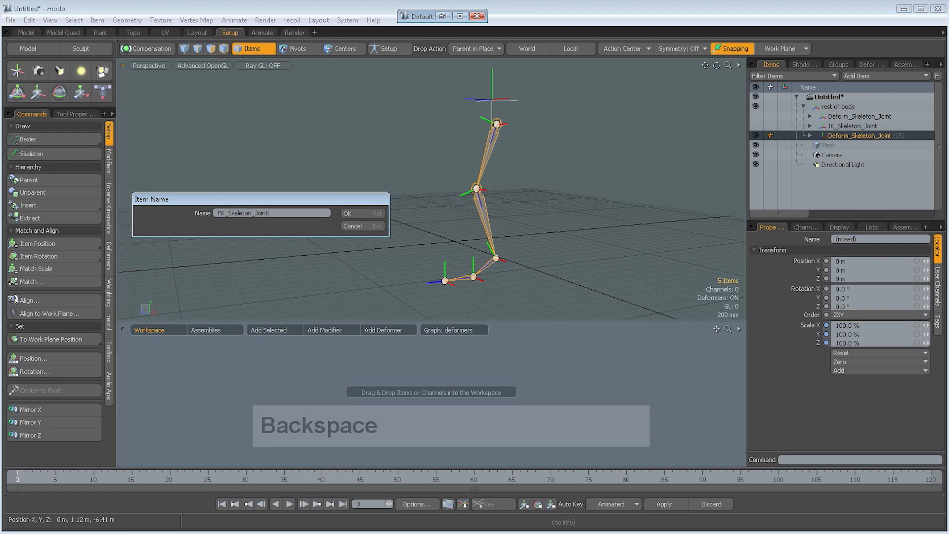
key("Return")
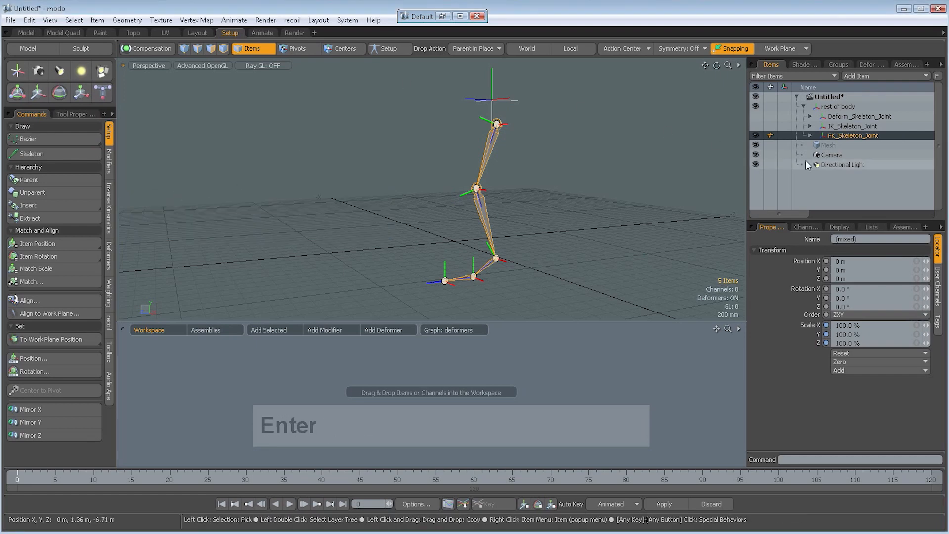
left_click(811, 135)
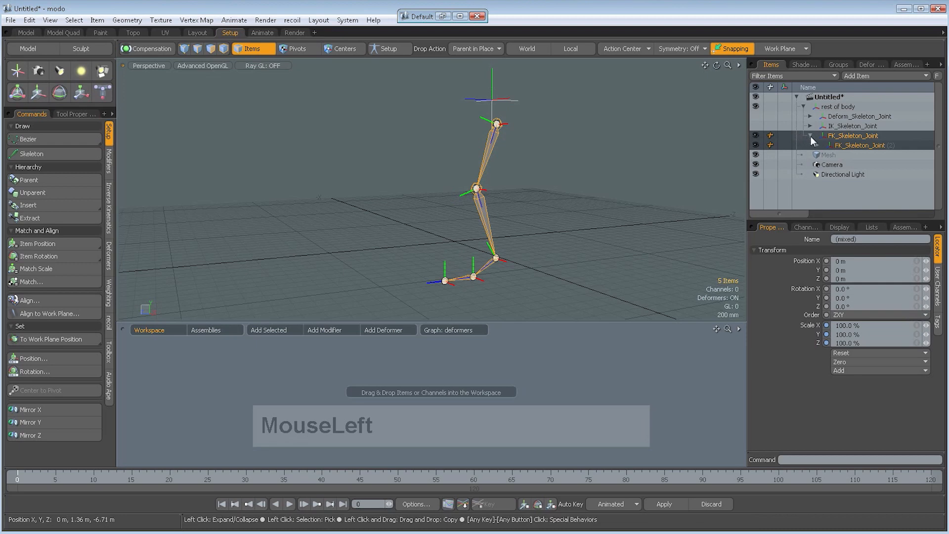
left_click(811, 135)
- Hide the FK chain and make the IK and deform chains visible again
left_click(755, 135)
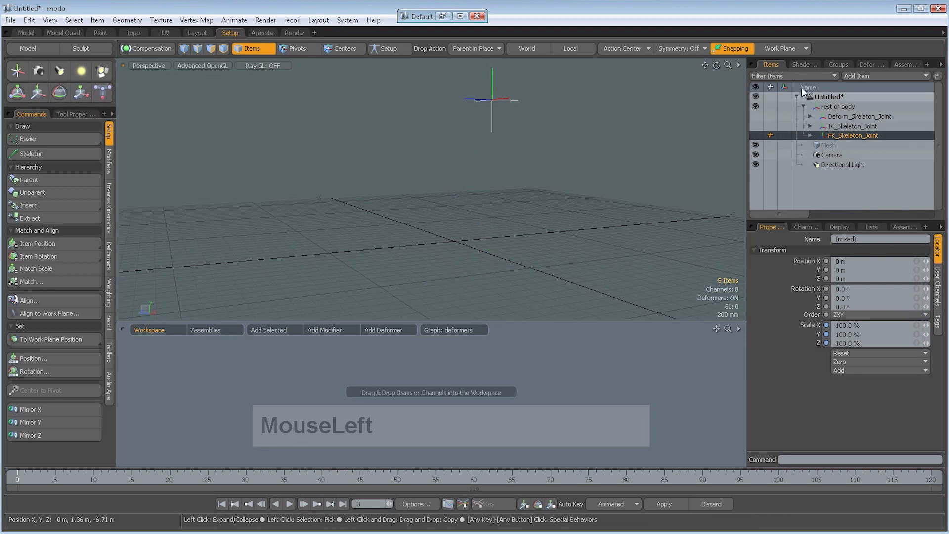
left_click(834, 126)
left_click(756, 125)
left_click_drag(600, 130, 593, 151, "alt")
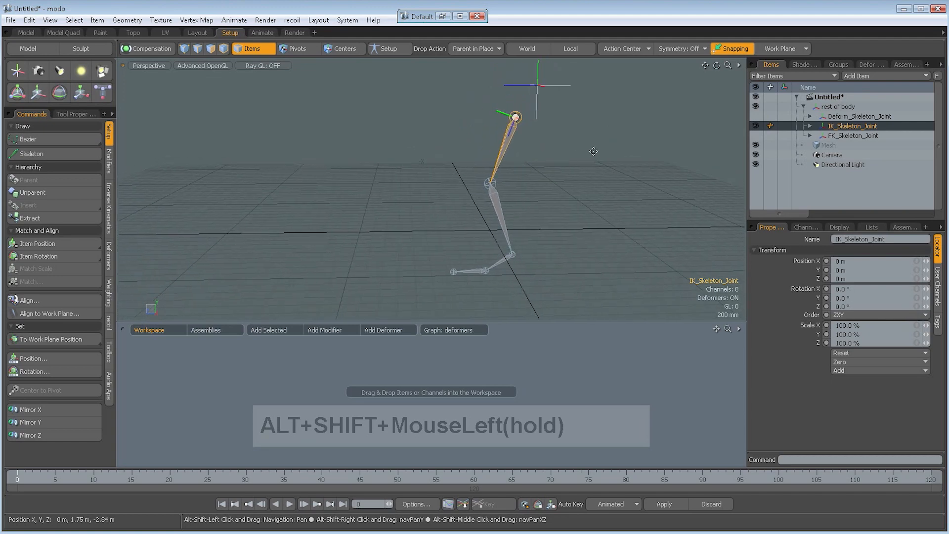
left_click_drag(543, 203, 540, 226, "alt")
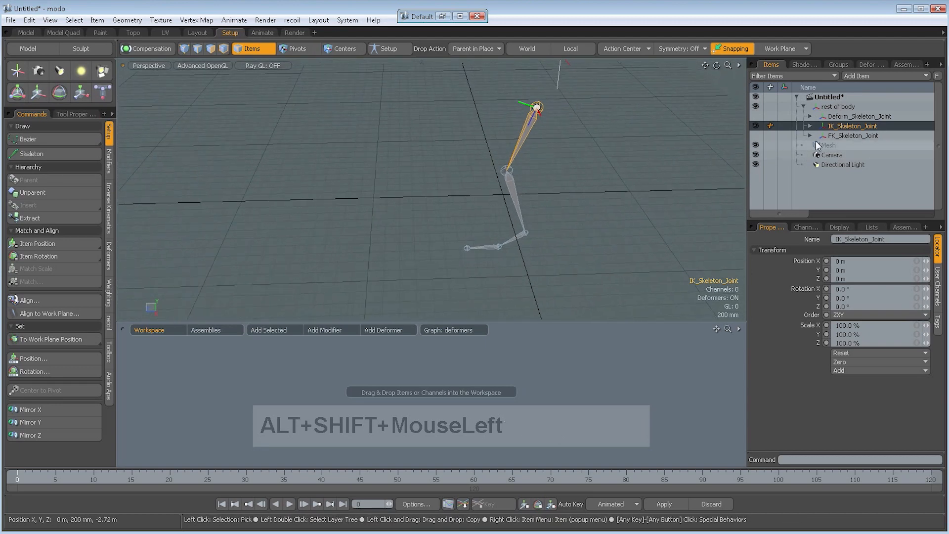
left_click(844, 117)
left_click(756, 117)
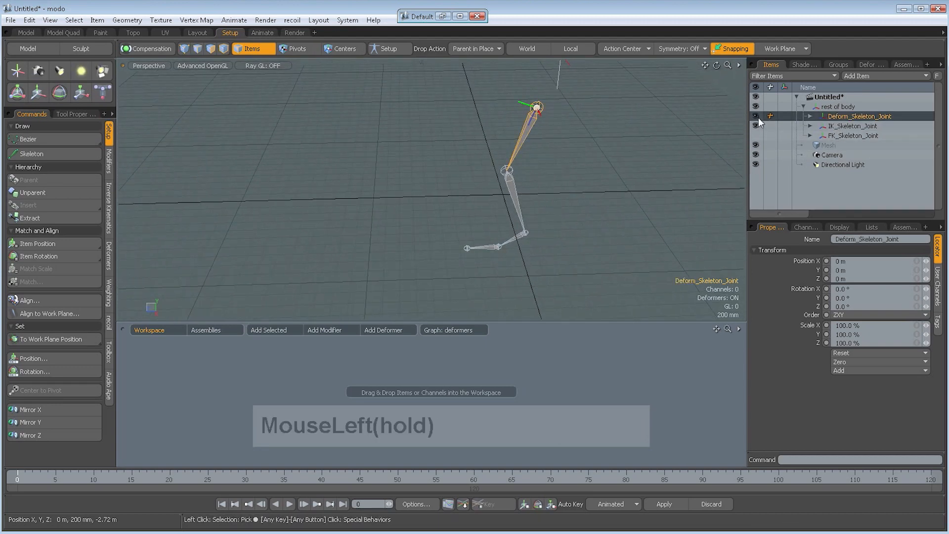
left_click(823, 136, "shift")
left_click_drag(595, 192, 538, 124, "alt")
key("alt+w")
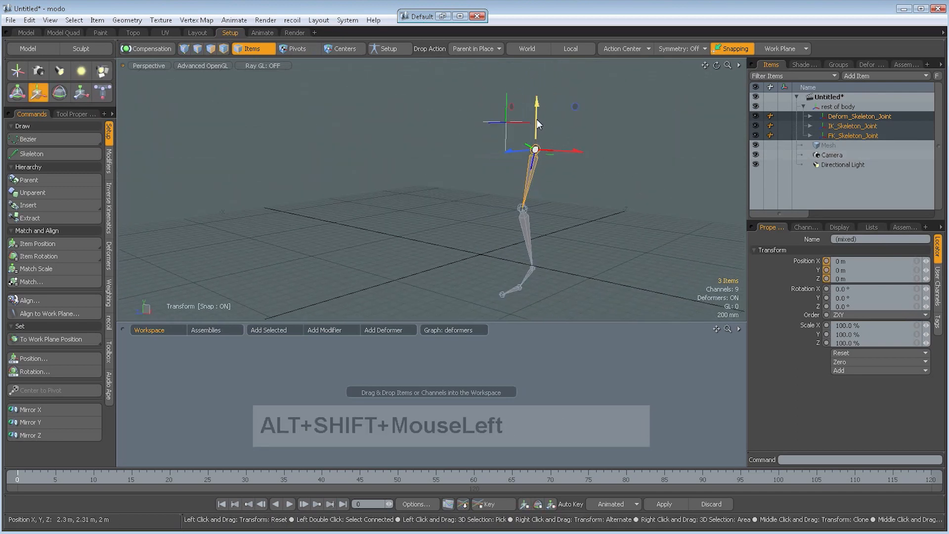
left_click(621, 157)
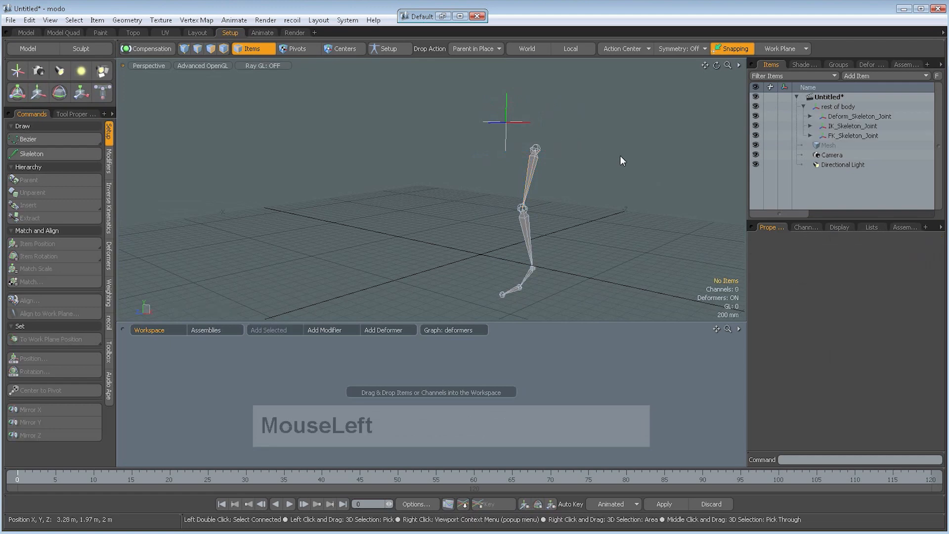
- Move the "rest of body" locator up about 510 mm to test that the three leg chains follow it
left_click(506, 121)
key("w")
left_click(507, 97)
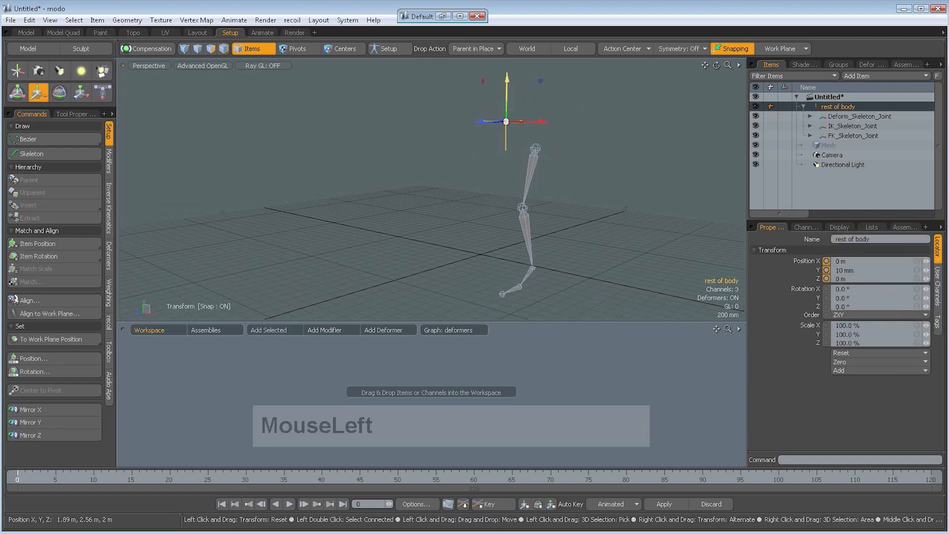
left_click_drag(507, 97, 552, 147)
left_click(456, 70)
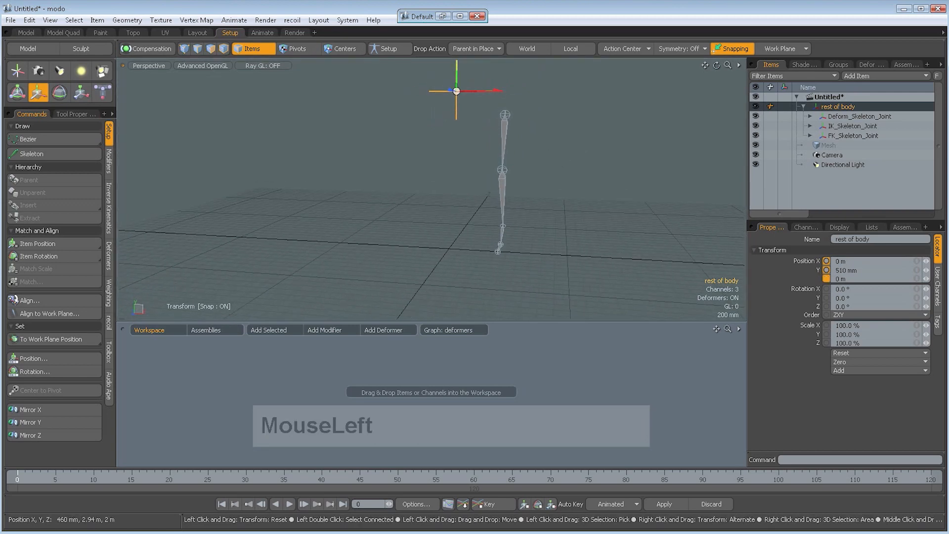
- Reset the position of the "rest of body" locator to undo the test move
left_click_drag(456, 69, 485, 180, "alt")
left_click_drag(633, 176, 578, 204, "alt+shift")
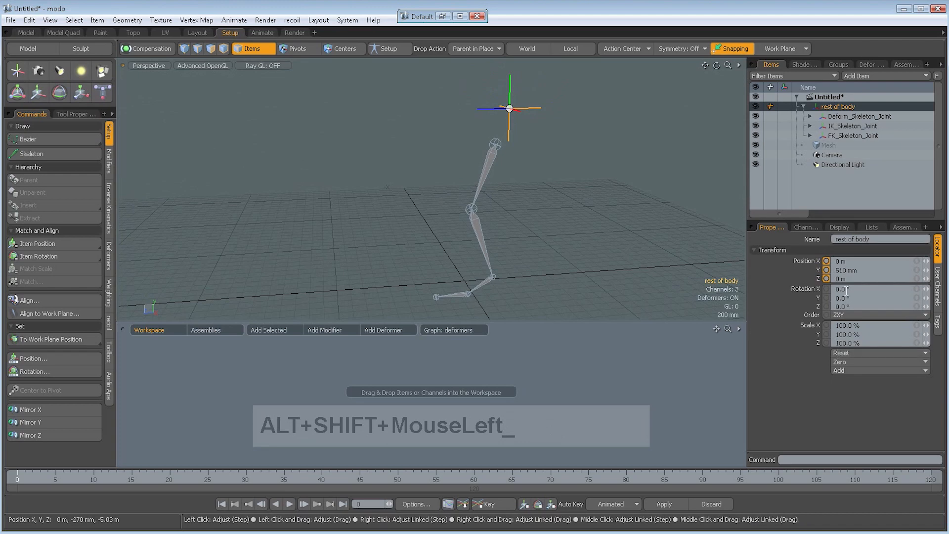
left_click(853, 352)
left_click(853, 359)
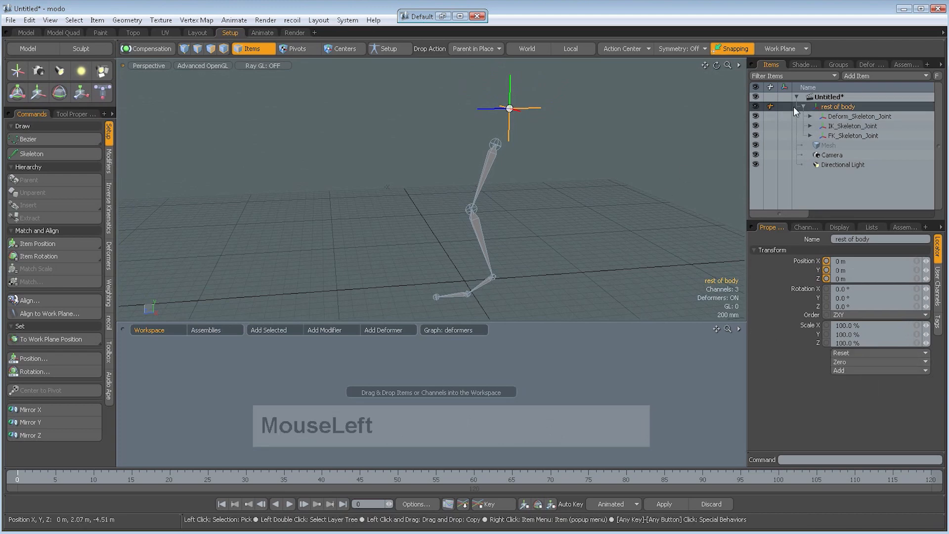
- Hide the Deform and FK chains, keep only the IK chain visible, and expand its joint hierarchy
left_click(834, 117)
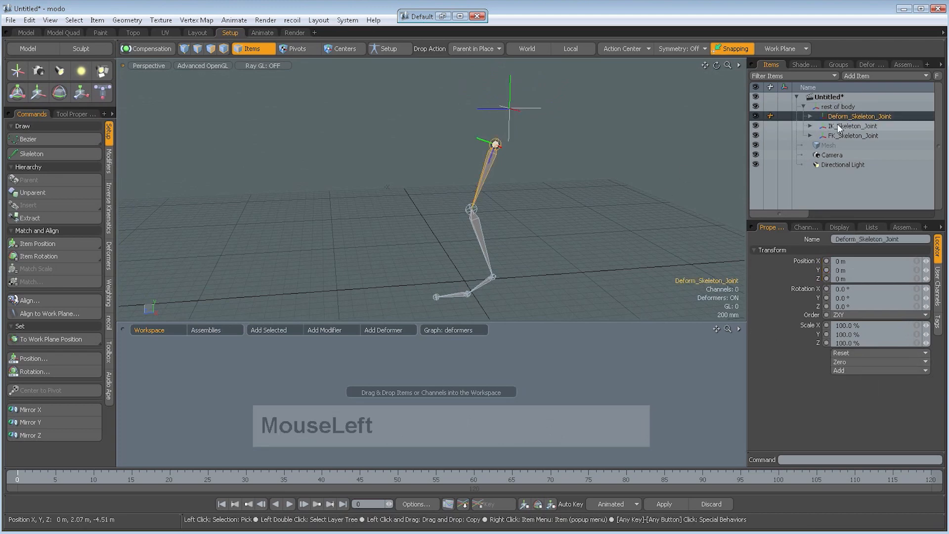
left_click(755, 133)
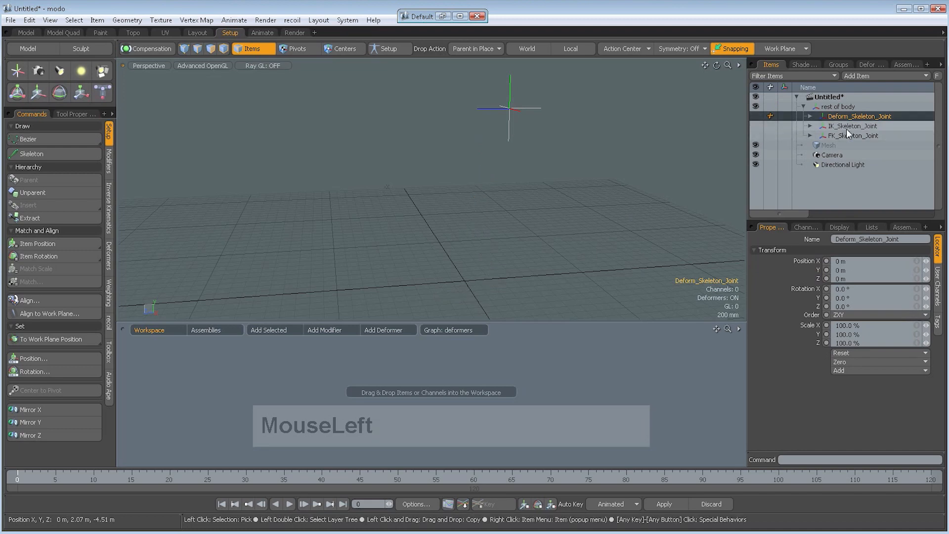
left_click(846, 127)
left_click(755, 125)
left_click(809, 126)
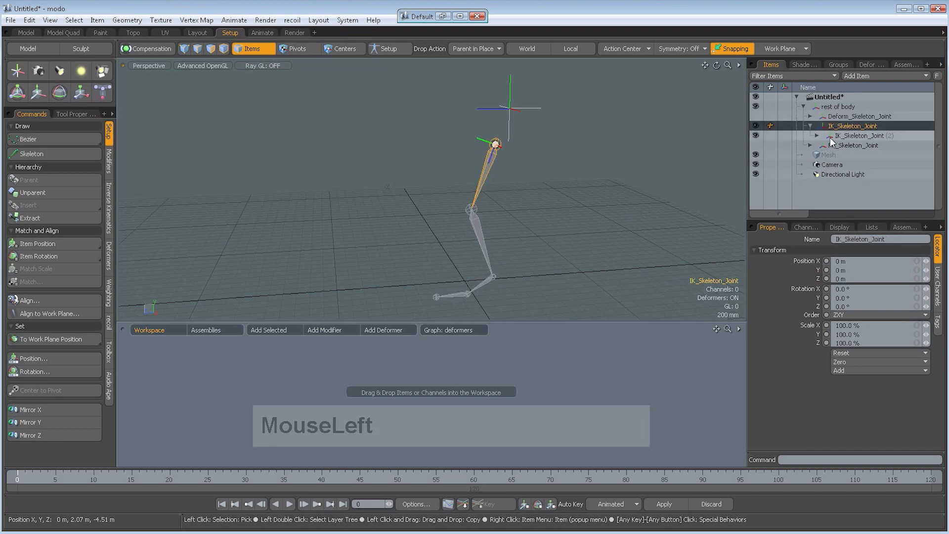
left_click(817, 135)
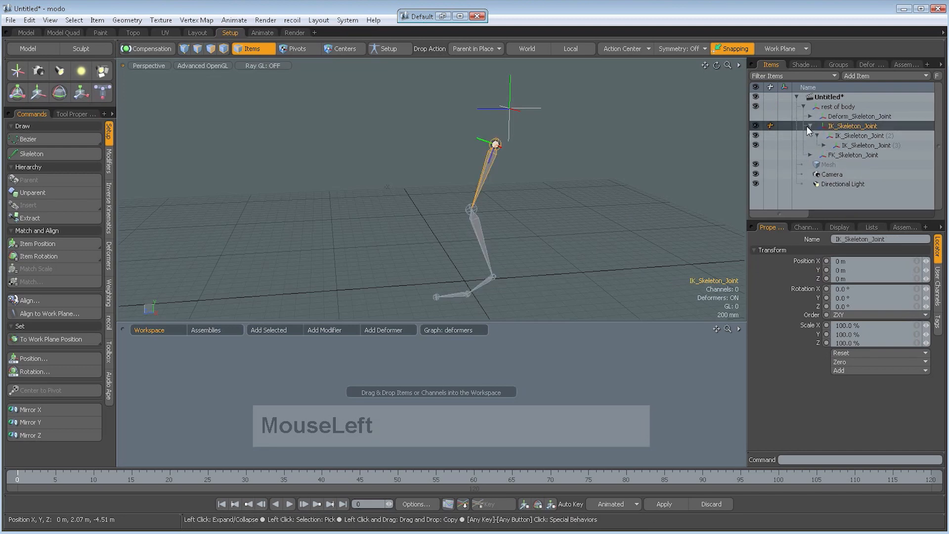
- Add six new locators to the scene
left_click_drag(545, 210, 586, 197, "alt+shift")
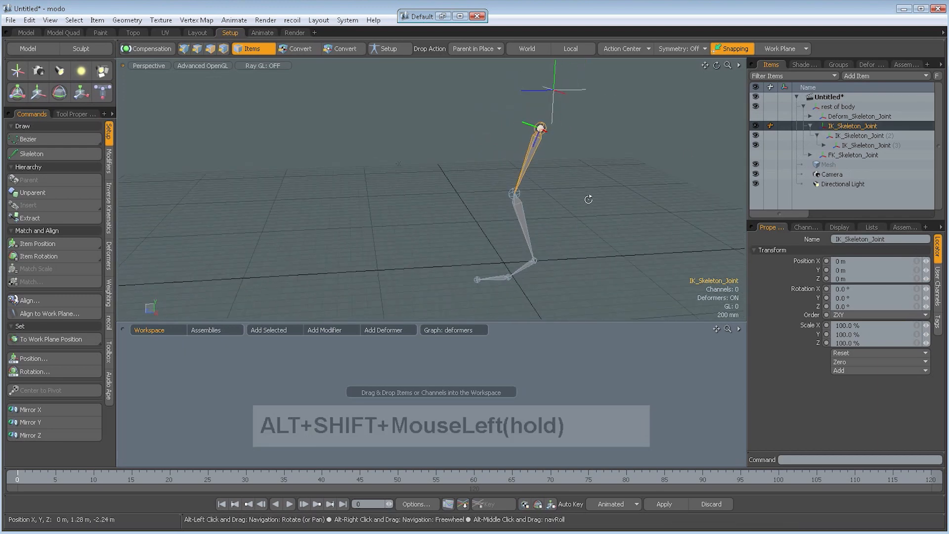
left_click(17, 72)
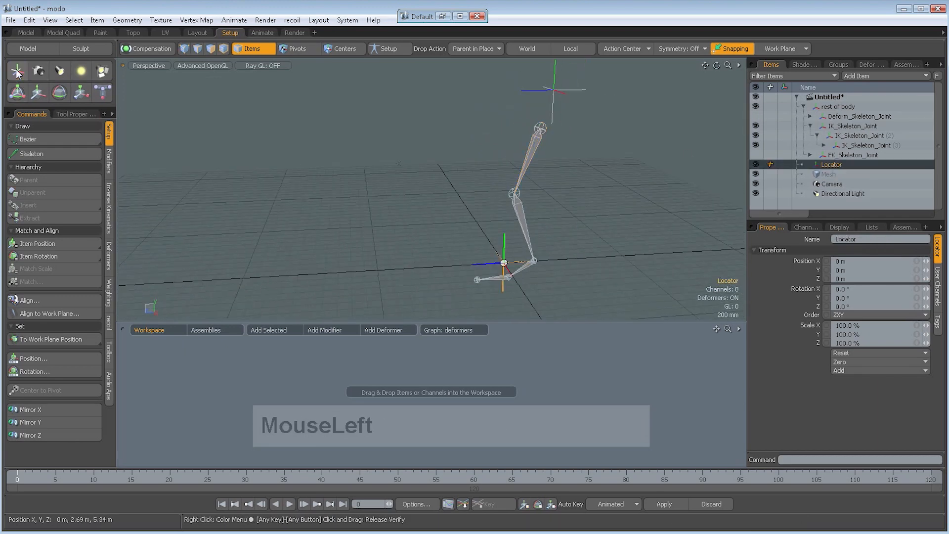
left_click(18, 71)
left_click(17, 71)
left_click(17, 72)
left_click(17, 72)
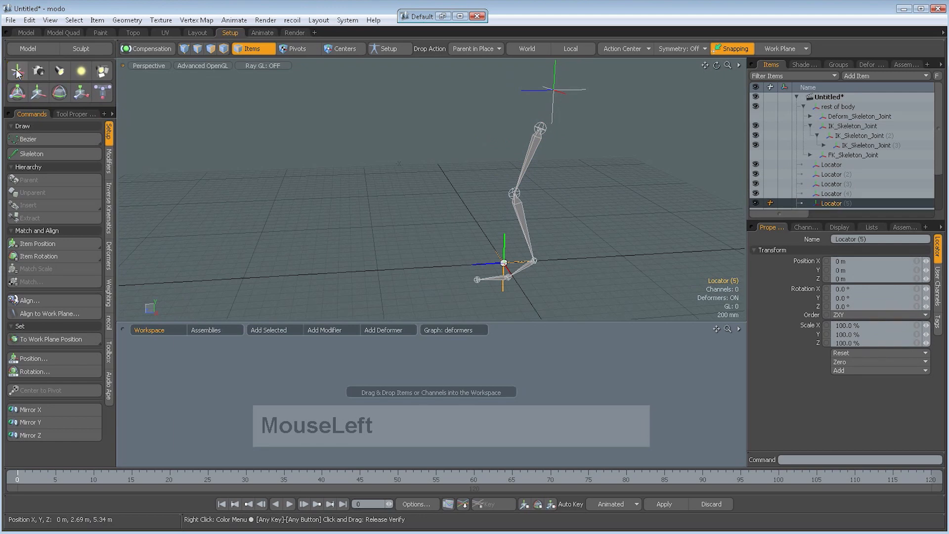
left_click(17, 72)
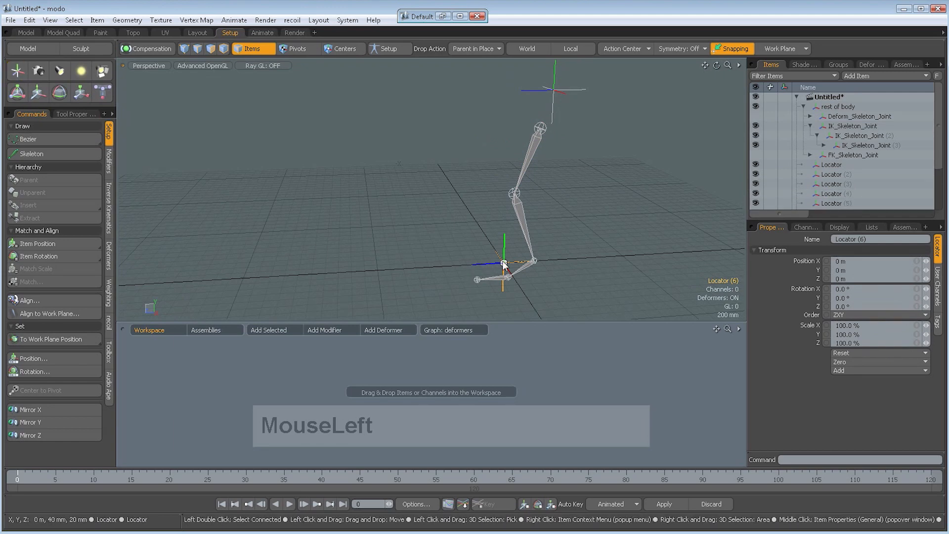
- Select all six new locators and set their display size to 0.6
left_click(937, 289)
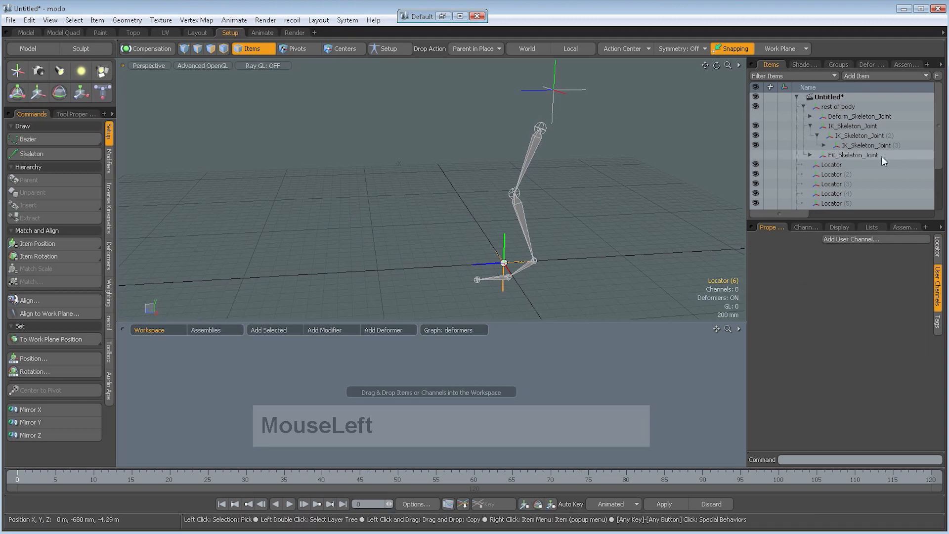
left_click(845, 167)
scroll(849, 174, "down", 3)
left_click(843, 183, "shift")
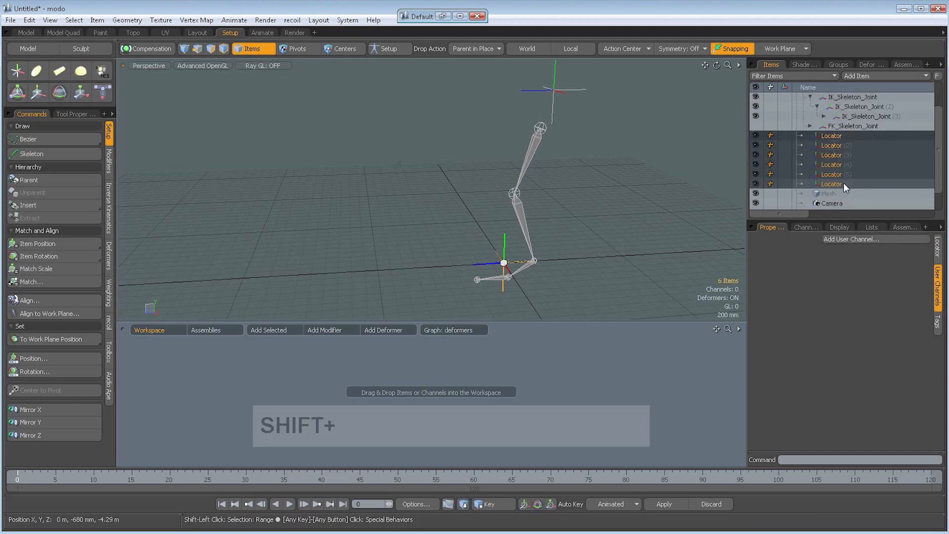
left_click(833, 227)
left_click(886, 272)
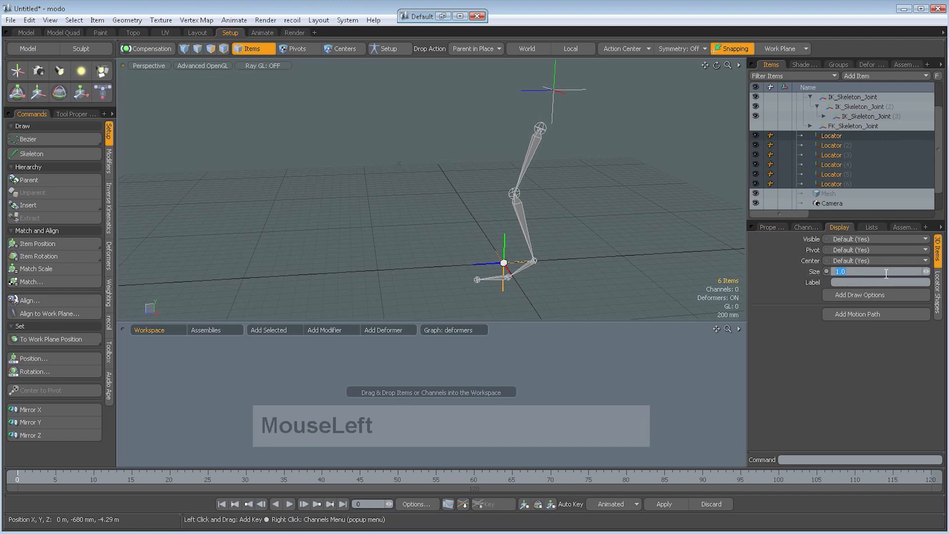
type(".8")
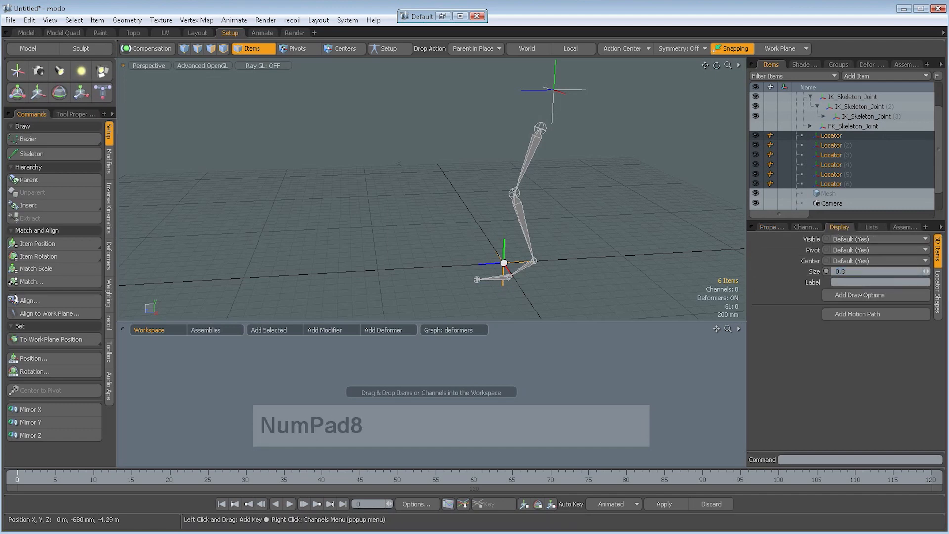
left_click(862, 272)
type(".")
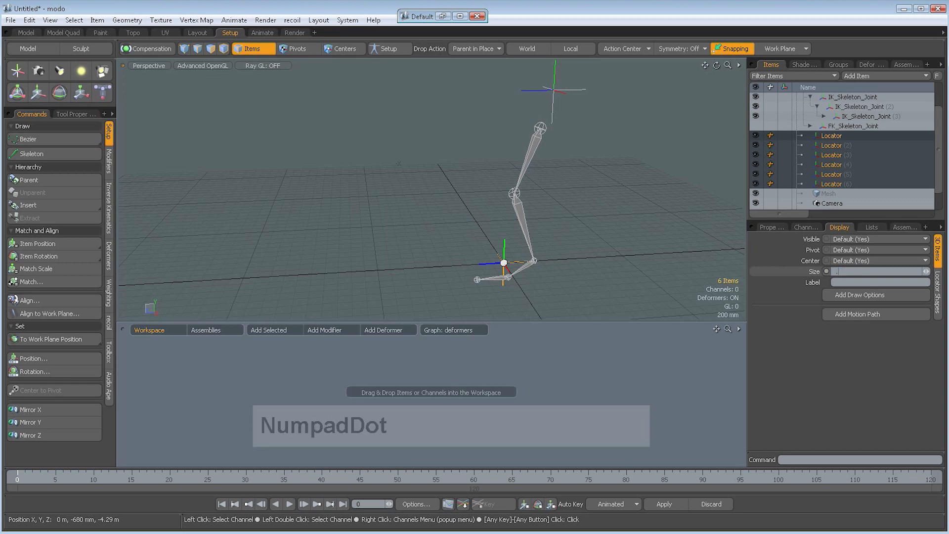
left_click(595, 263)
- Using the Match Position drop action, match the first locator to the ball joint and Locator (2) to the toe-end joint of the IK leg
mouse_move(595, 263)
left_mouse_down("alt+shift")
mouse_move(636, 267)
mouse_move(601, 277)
left_mouse_up("alt+shift")
left_click(828, 138)
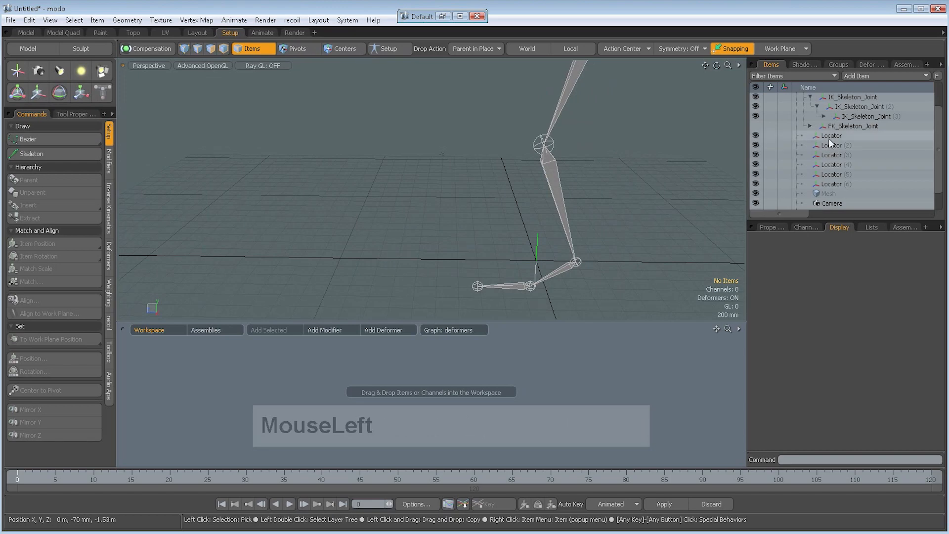
left_click(476, 48)
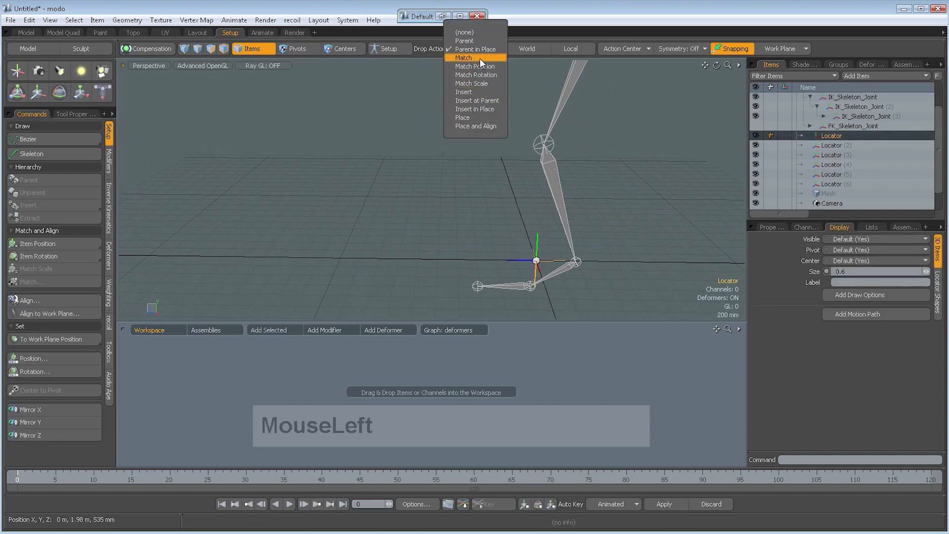
left_click(474, 66)
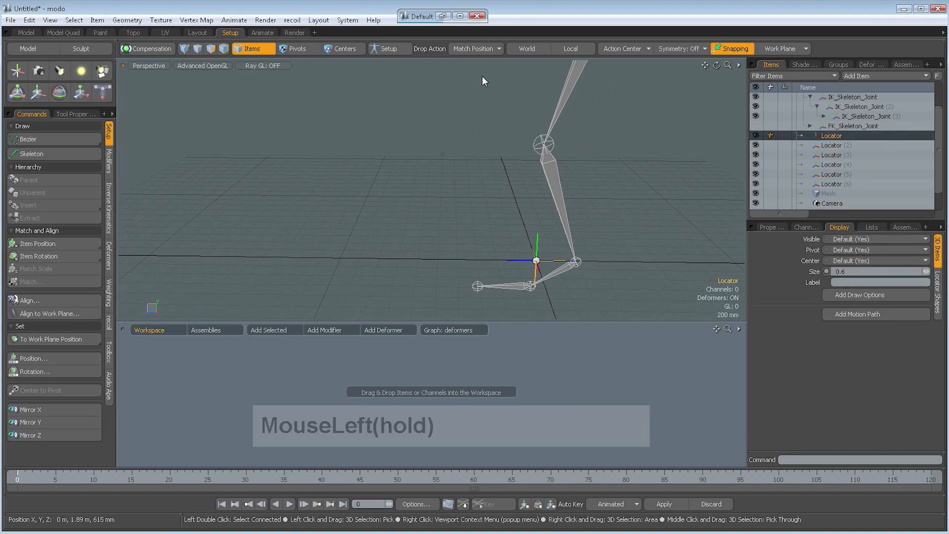
left_click_drag(829, 139, 597, 140)
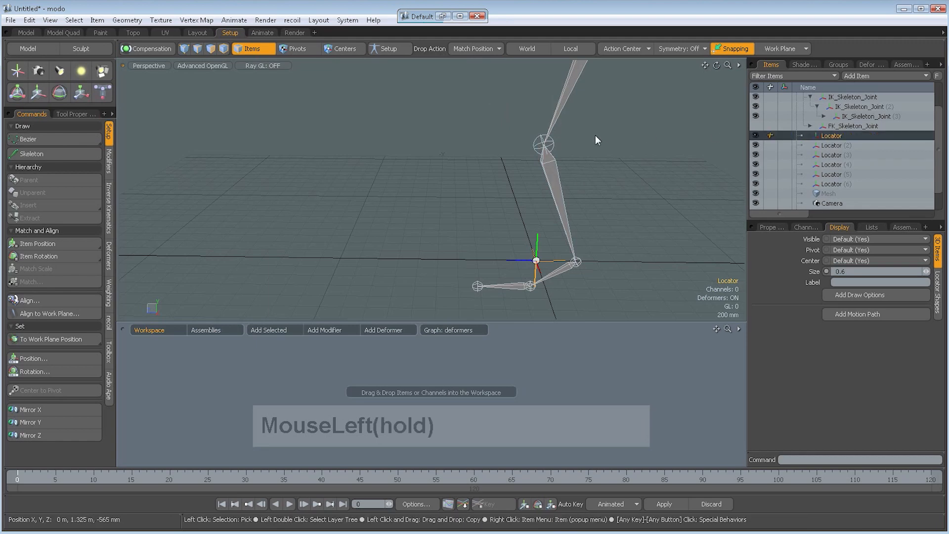
left_click_drag(519, 268, 662, 238)
left_click(835, 145)
left_click_drag(835, 145, 510, 264)
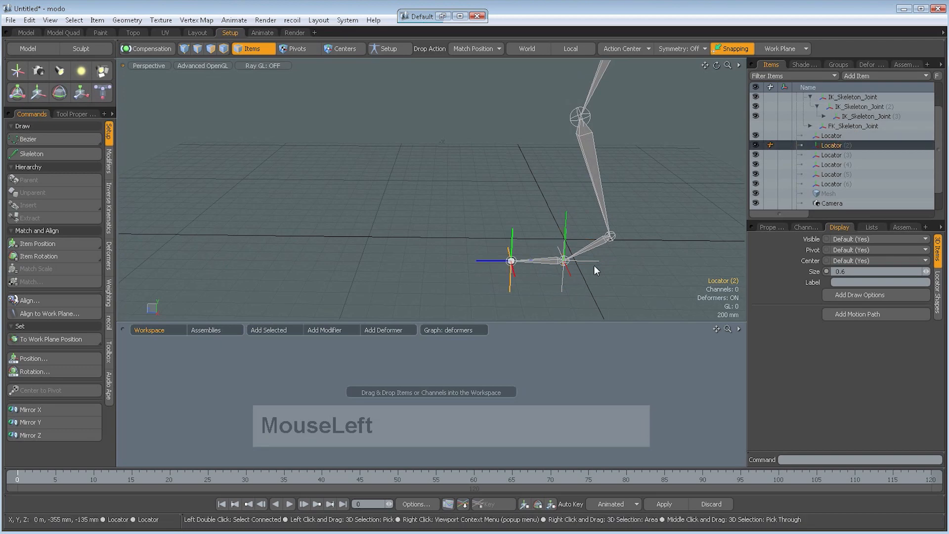
- Move Locator (3) behind the ankle to the heel position, level with the ball of the foot
left_click(841, 155)
left_click_drag(669, 230, 538, 255, "alt+shift")
key("w")
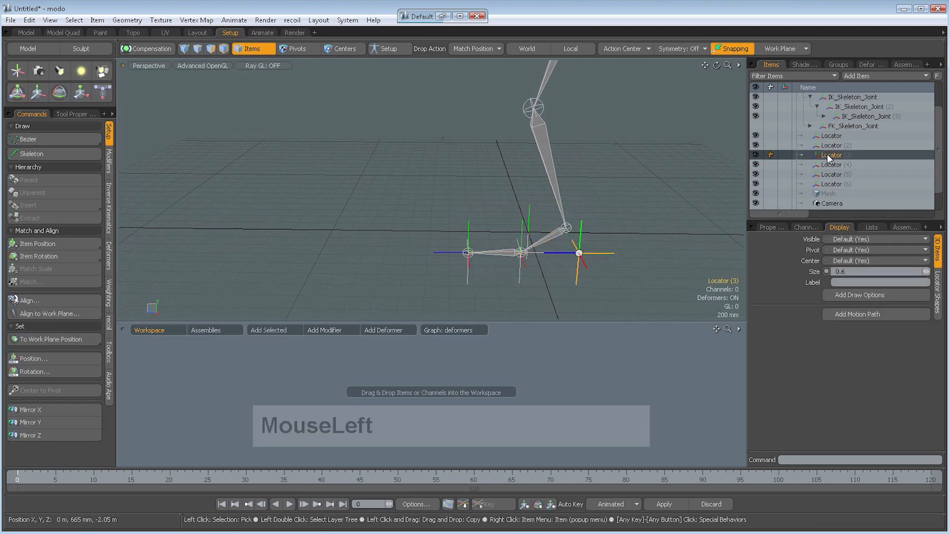
- Move Locator (4) up and forward to a spot above the foot, in front of the ankle
left_click(829, 166)
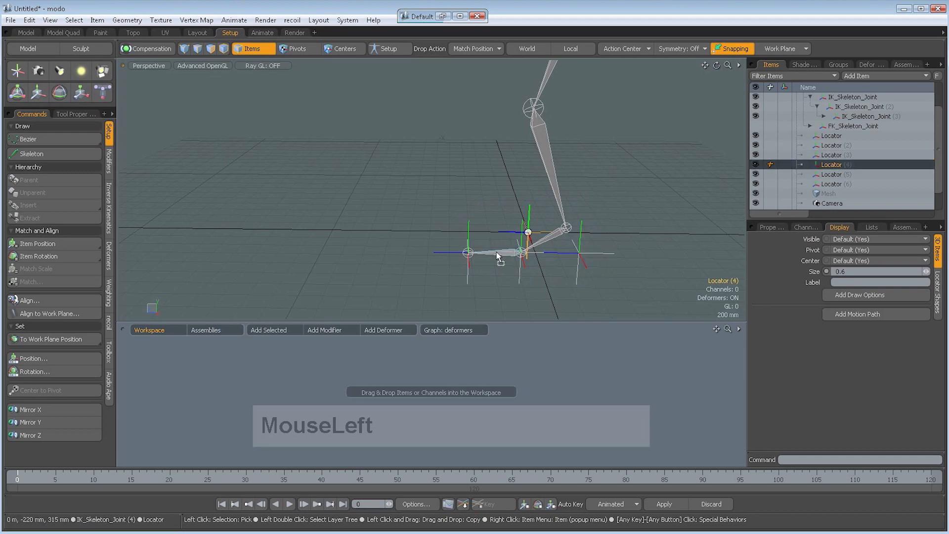
key("w")
left_click_drag(470, 206, 450, 161)
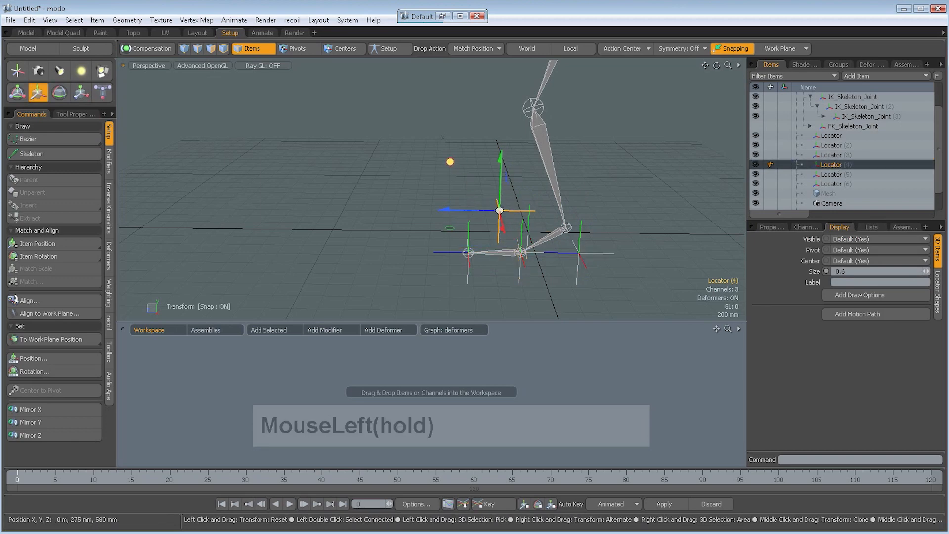
- Move Locator (5) up and forward to a spot in front of the knee joint, then deselect it
left_click(824, 173)
left_click_drag(512, 219, 536, 256, "alt+shift")
left_click(831, 174)
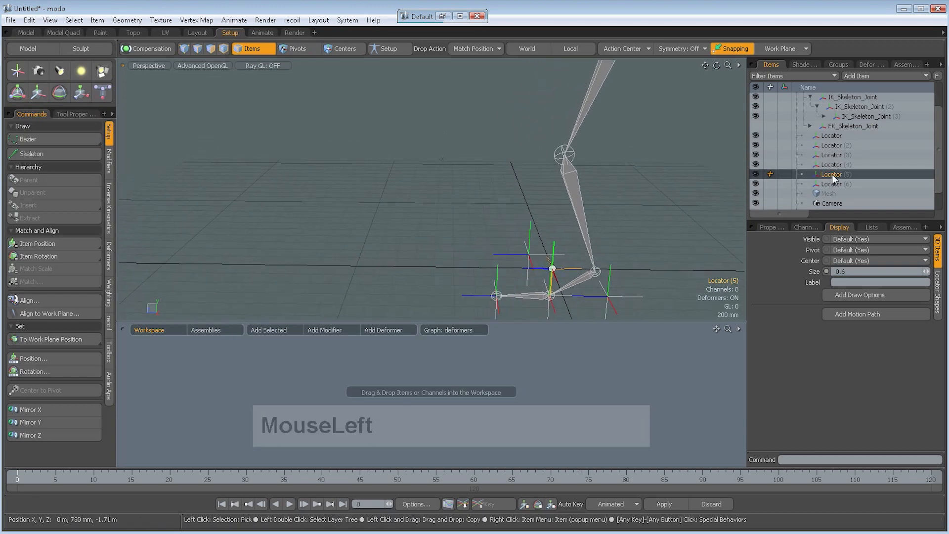
left_click(571, 176)
key("w")
left_click_drag(523, 157, 453, 157)
left_click(626, 153)
- Set the drop action to Insert and insert Locator (6) as the parent of the root IK_Skeleton_Joint
left_click_drag(626, 154, 556, 215, "alt+shift")
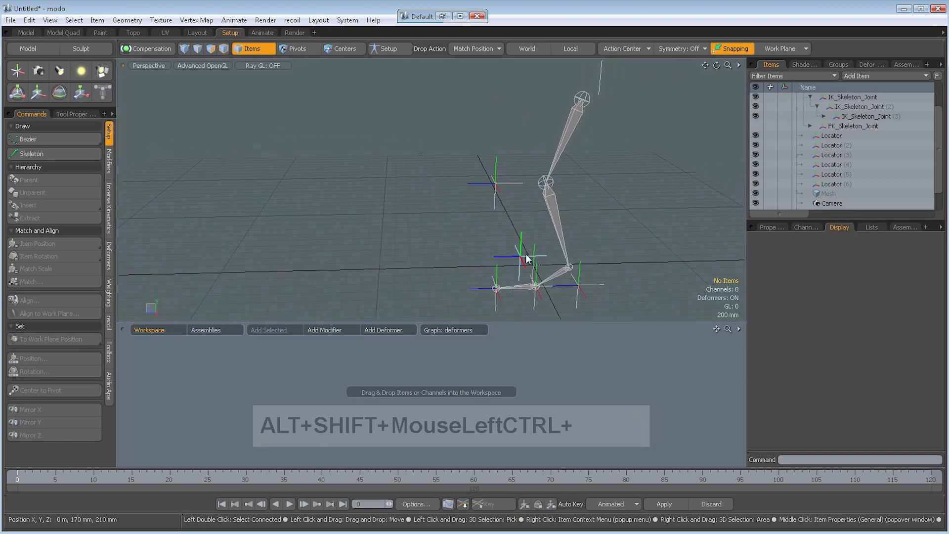
left_click(761, 183)
left_click_drag(523, 99, 502, 68, "alt")
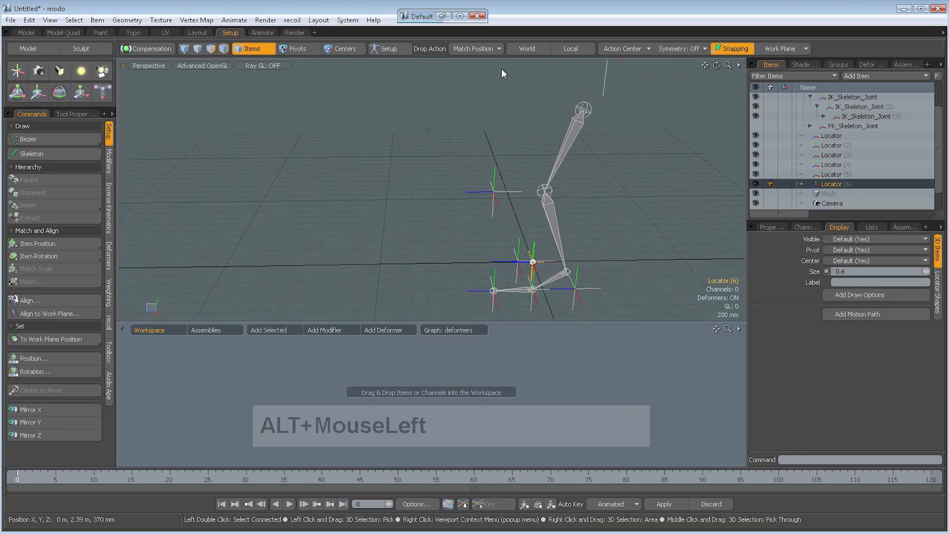
left_click(482, 49)
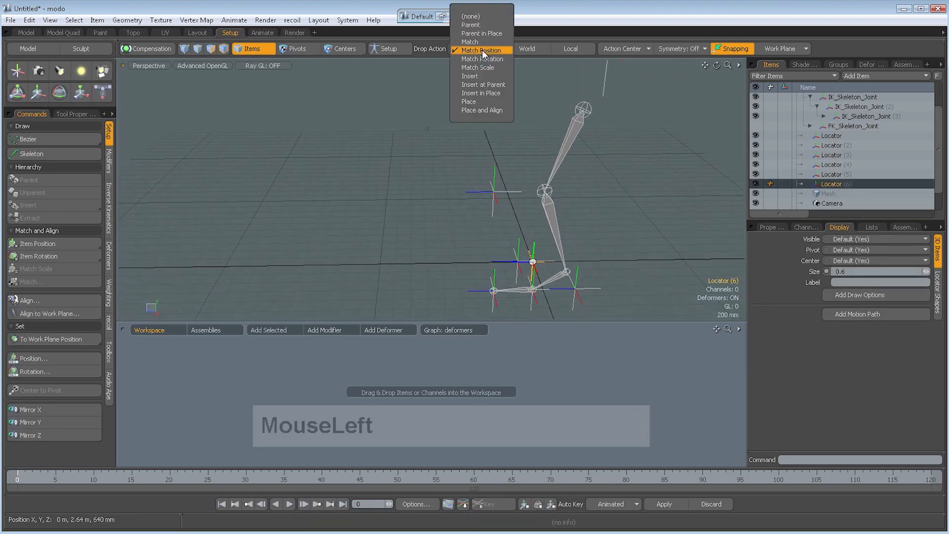
left_click(480, 75)
left_click_drag(479, 77, 472, 197, "alt")
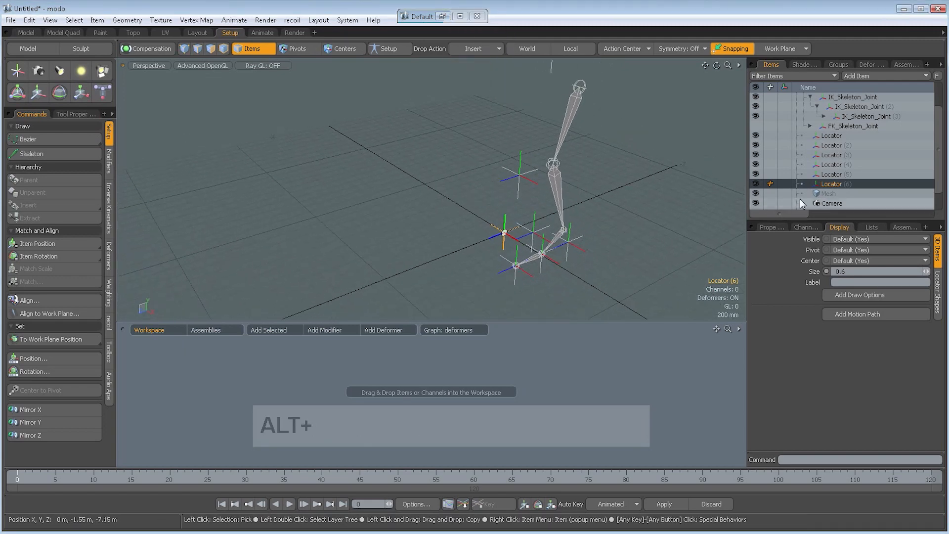
left_click_drag(823, 186, 544, 149)
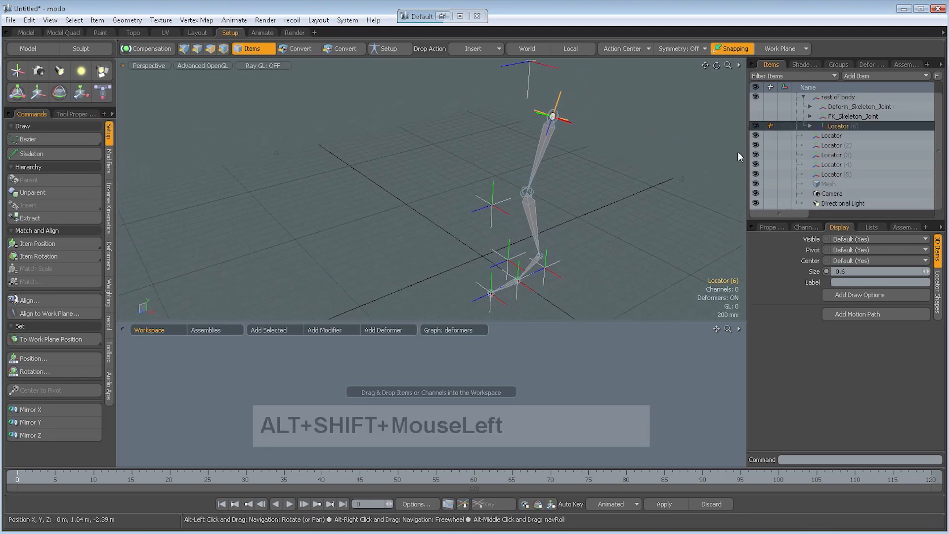
- Rename Locator (6), the parent of the root IK_Skeleton_Joint, as IK_hip_Locator and deselect it
left_click(809, 127)
left_click_drag(700, 162, 833, 127, "alt")
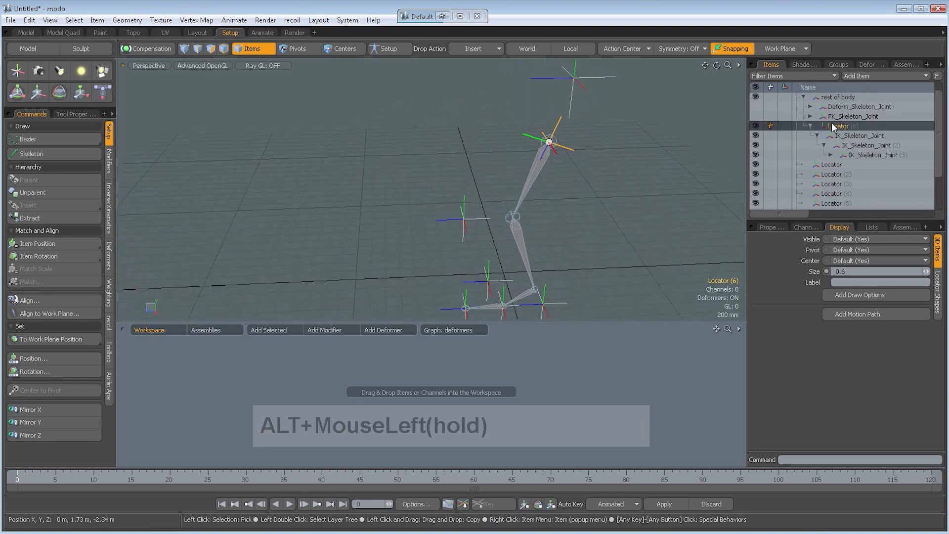
right_click(833, 126)
left_click(834, 124)
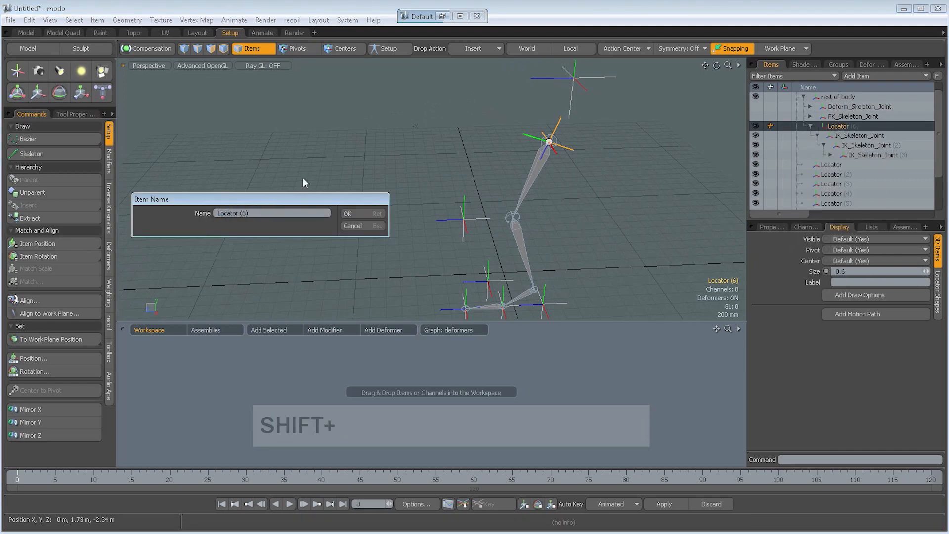
type("IK_hip_")
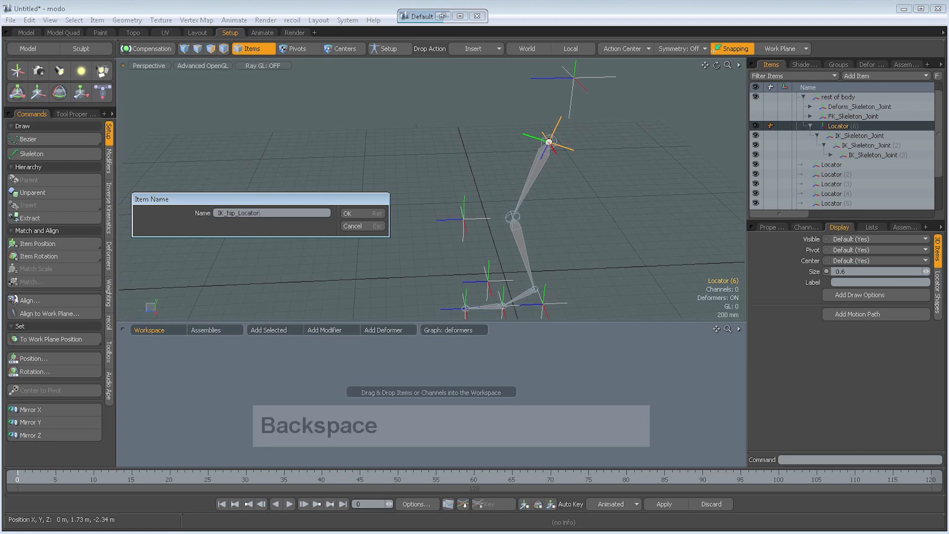
key("Return")
left_click_drag(303, 176, 609, 144, "alt+shift")
left_click(610, 143)
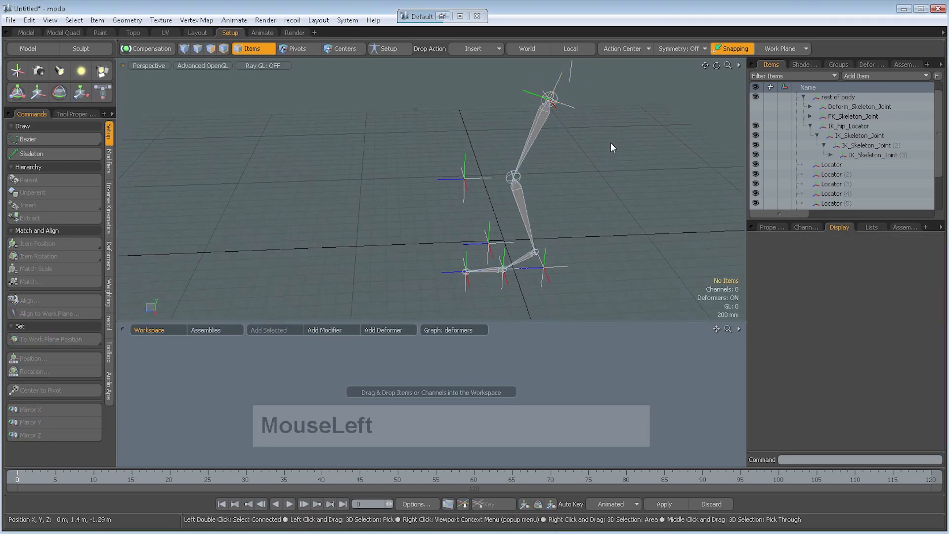
- Zero the position and rotation transforms of IK_hip_Locator
left_click(568, 105)
left_click(771, 228)
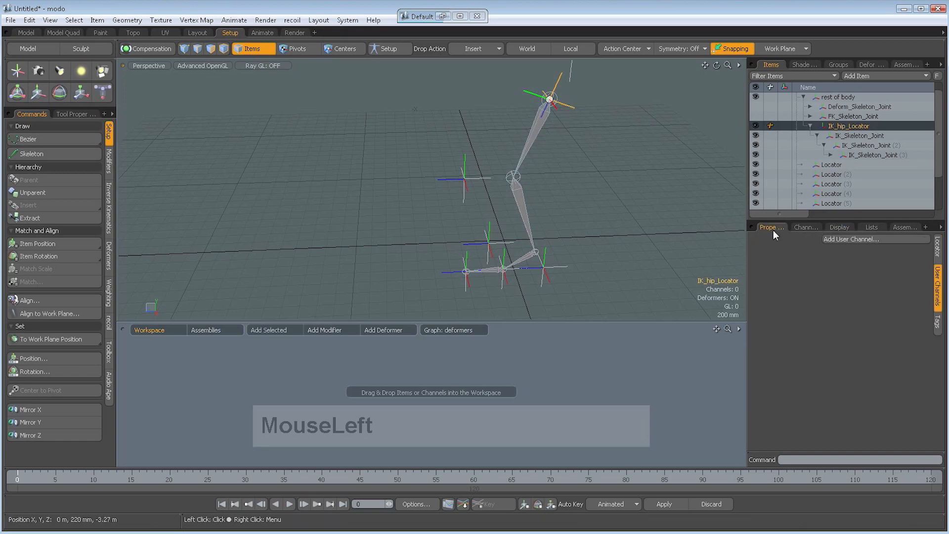
left_click(937, 246)
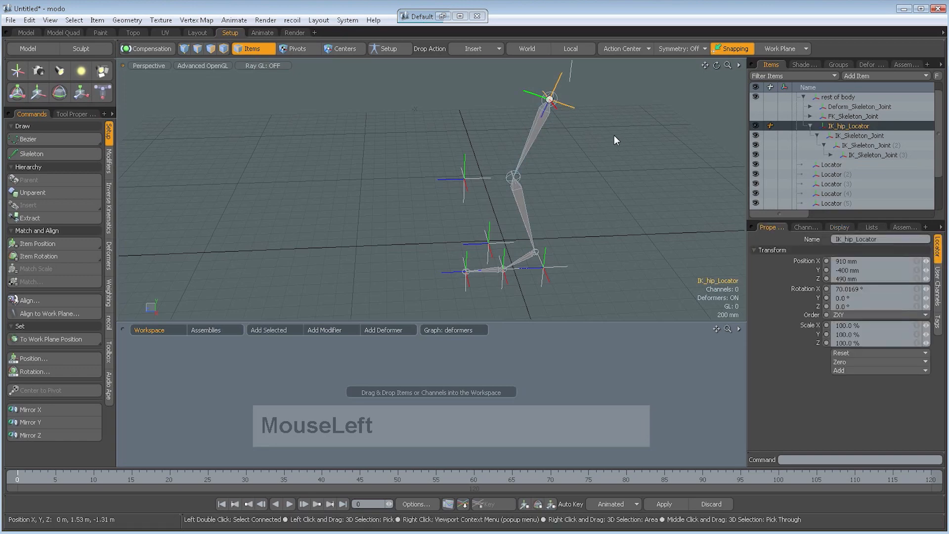
left_click_drag(595, 188, 587, 188, "alt")
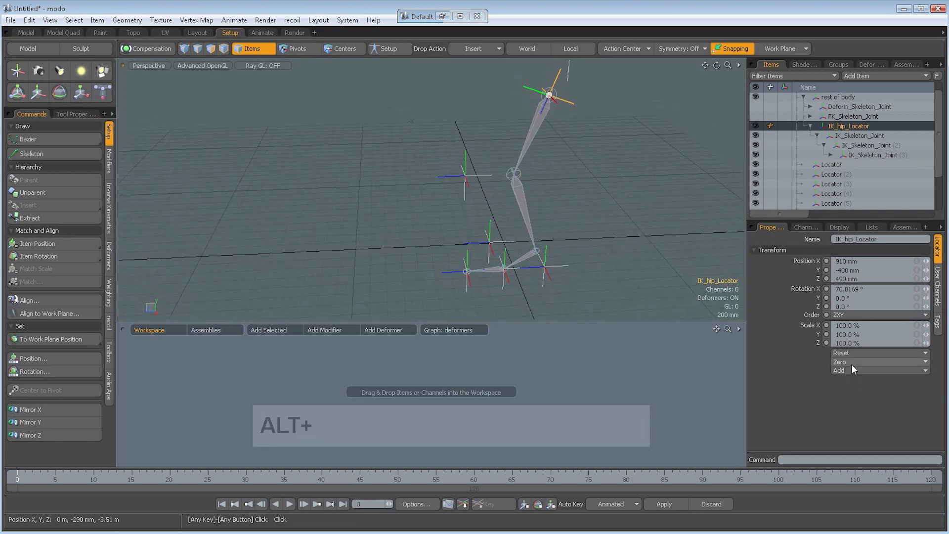
left_click_drag(851, 364, 846, 390)
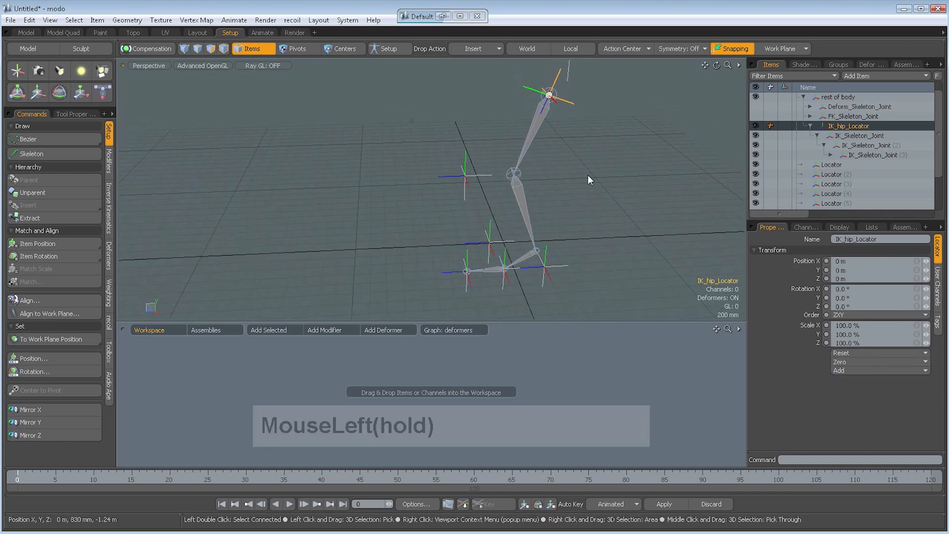
- Zero the position and rotation transforms of the root IK_Skeleton_Joint
left_click(530, 135)
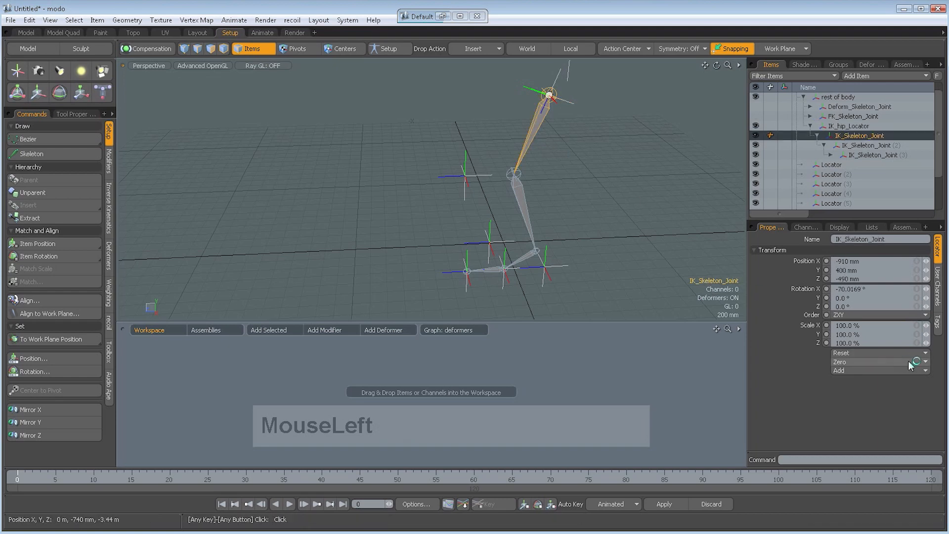
left_click_drag(857, 365, 854, 386)
left_click(588, 137)
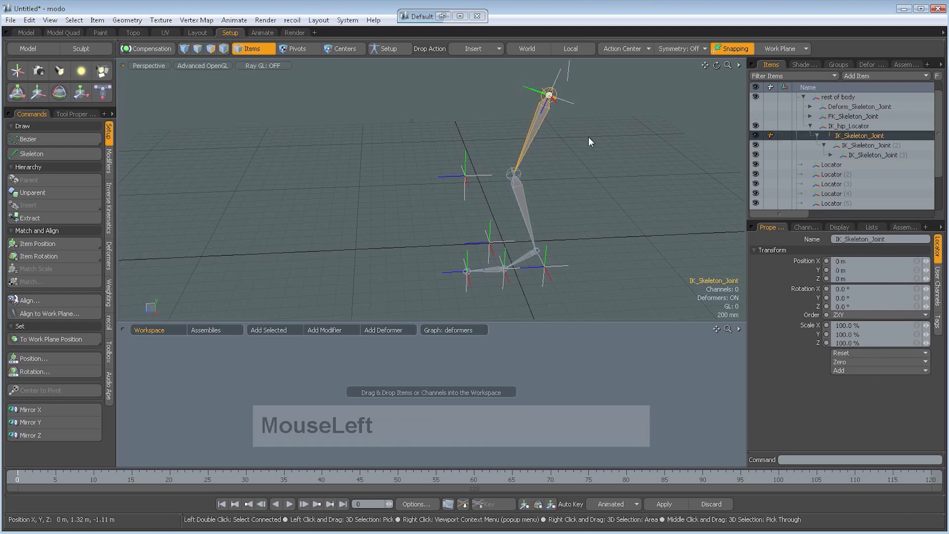
- In Setup mode, assign Full Body IK from the root IK_Skeleton_Joint to the ankle joint, IK_Skeleton_Joint (3)
left_click_drag(596, 157, 576, 196, "alt")
left_click(517, 190)
left_click(534, 142)
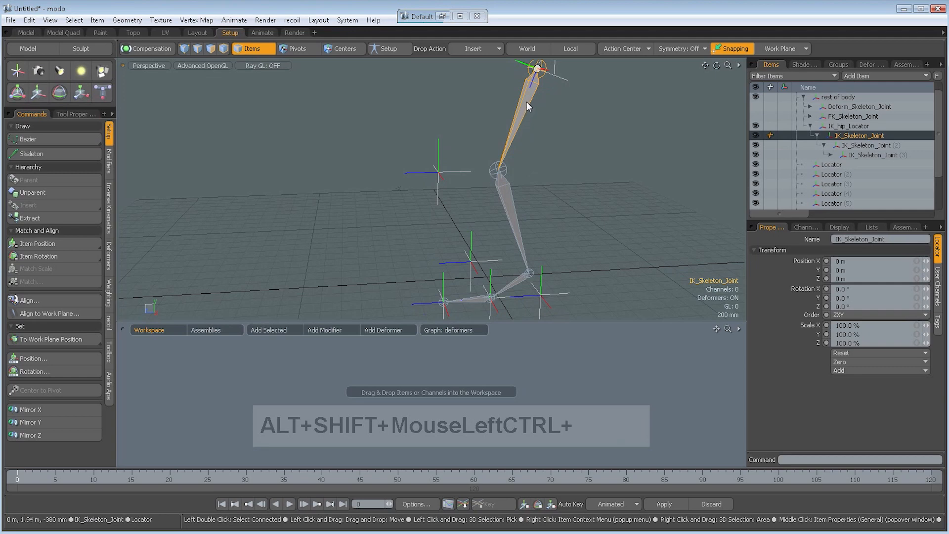
mouse_move(536, 277)
left_mouse_down("alt")
mouse_move(578, 236)
mouse_move(540, 264)
left_mouse_up("alt")
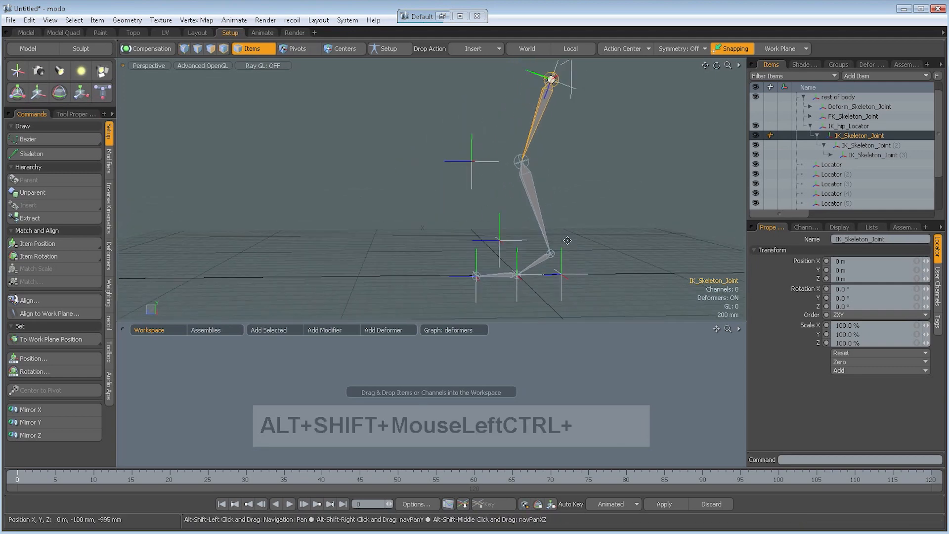
left_click(539, 262, "shift")
left_click_drag(591, 183, 593, 227, "alt")
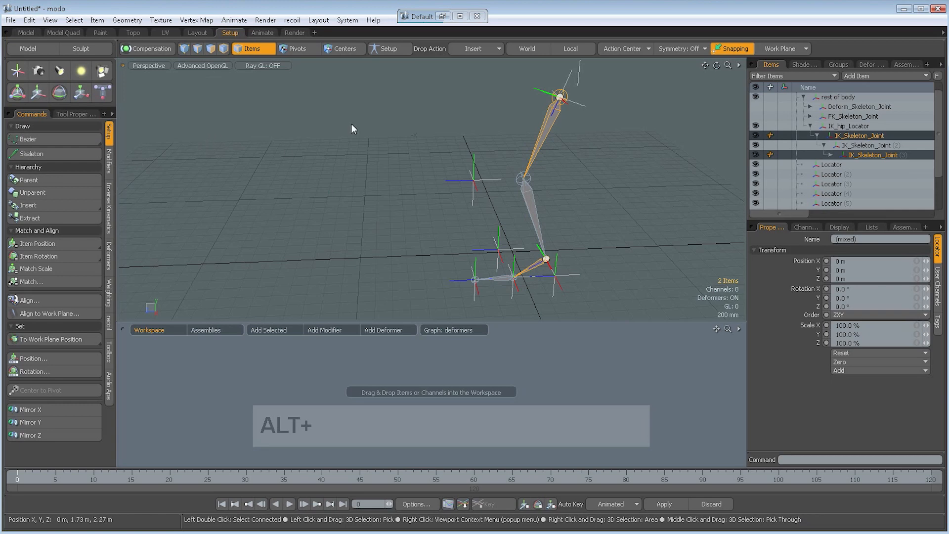
left_click(388, 49)
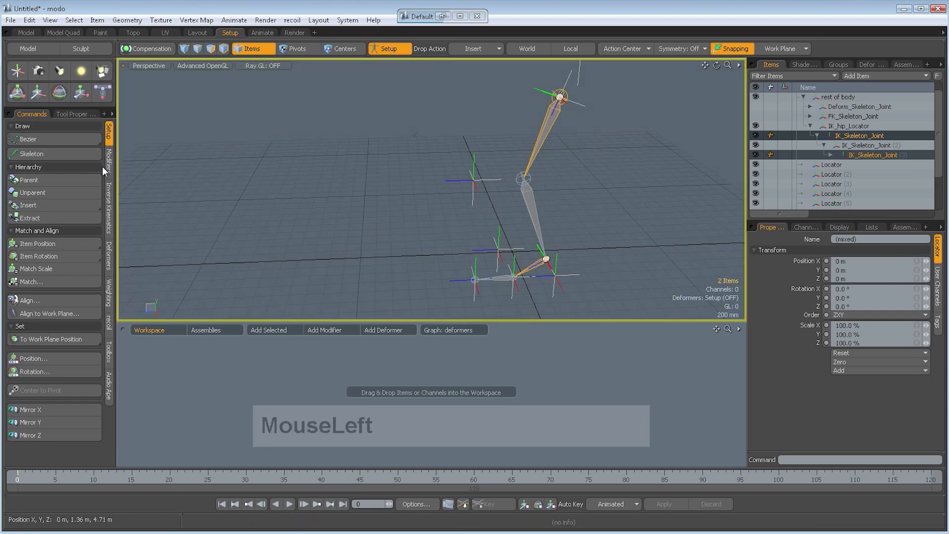
left_click(109, 219)
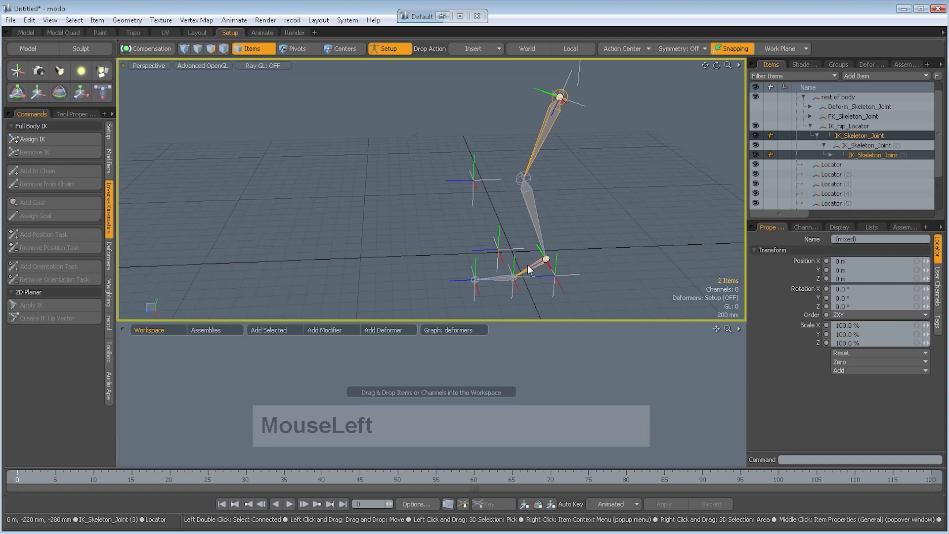
left_click(51, 139)
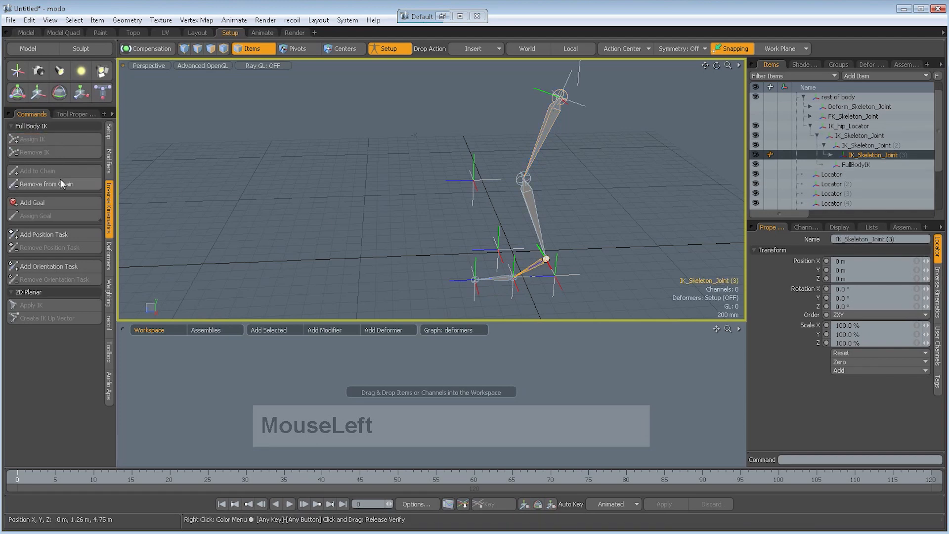
- Add an IK goal to the ankle joint, IK_Skeleton_Joint (3)
left_click(51, 203)
left_click_drag(441, 265, 397, 226, "alt+shift")
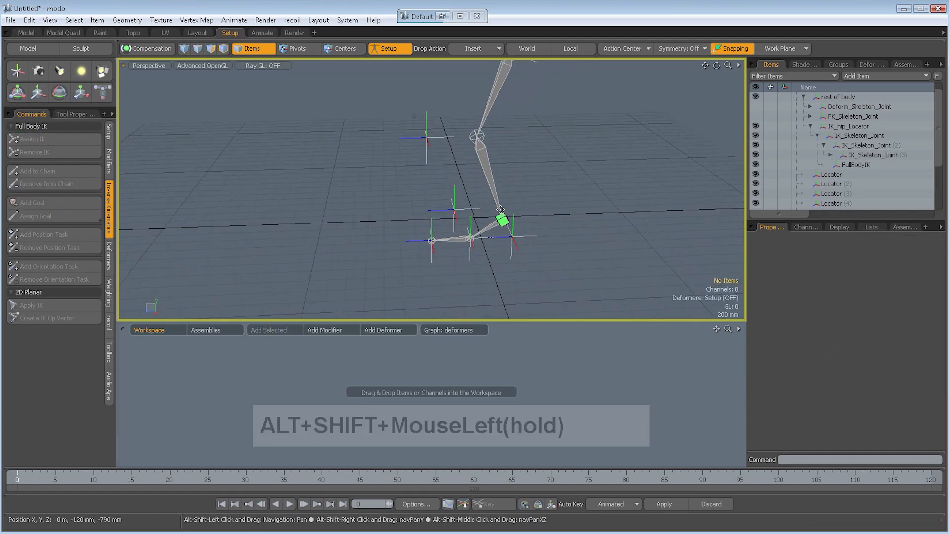
left_click_drag(500, 209, 525, 256, "alt+shift")
- Leave Setup mode, set the drop action to Parent in Place, and parent the Goal to Locator at the ball of the foot
left_click(525, 256)
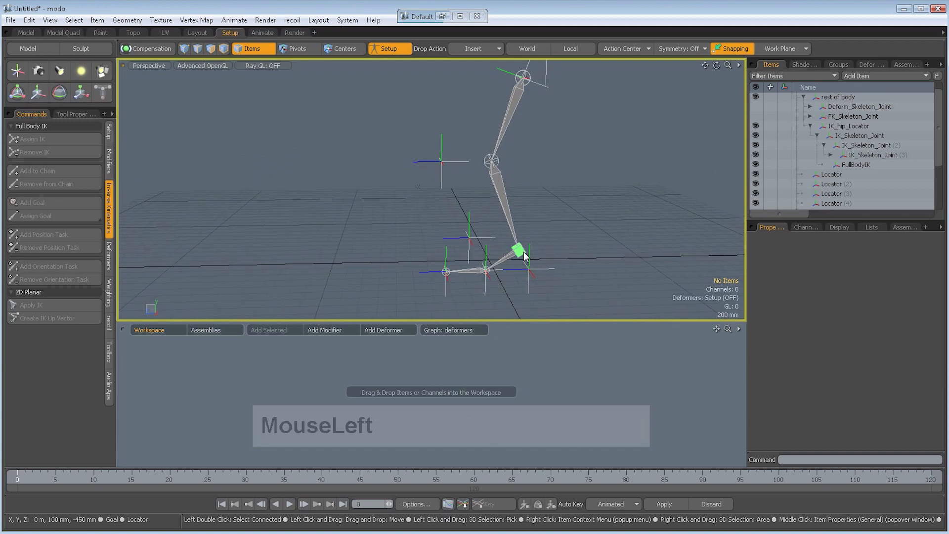
left_click(398, 49)
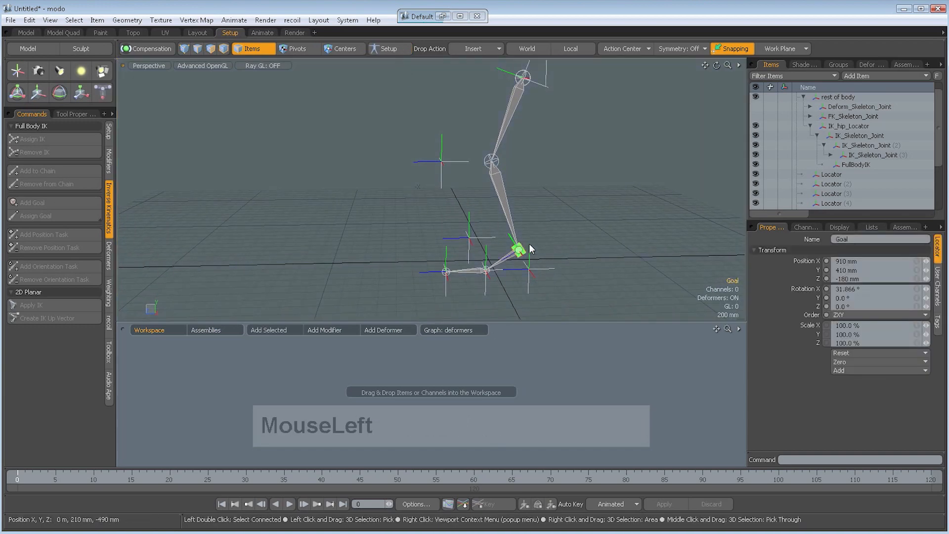
left_click_drag(464, 48, 464, 27)
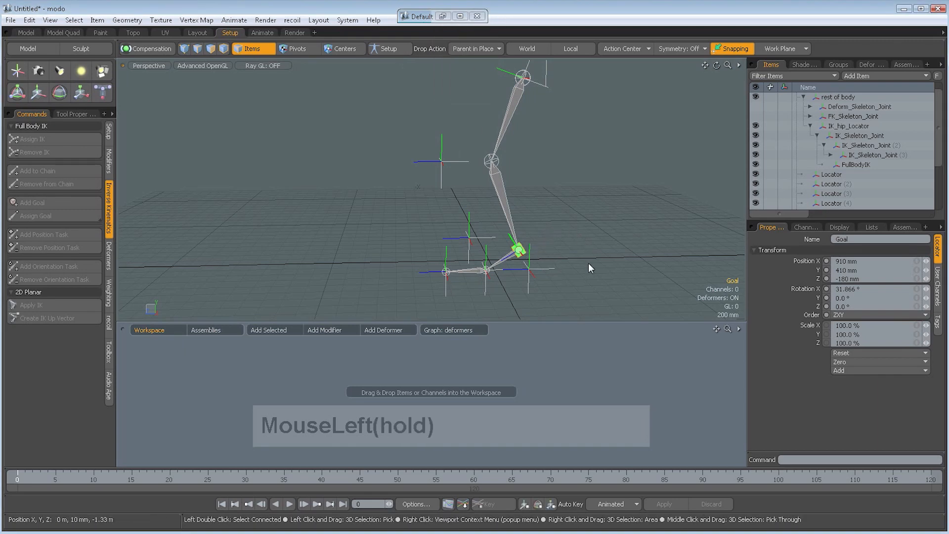
left_click_drag(484, 288, 485, 289)
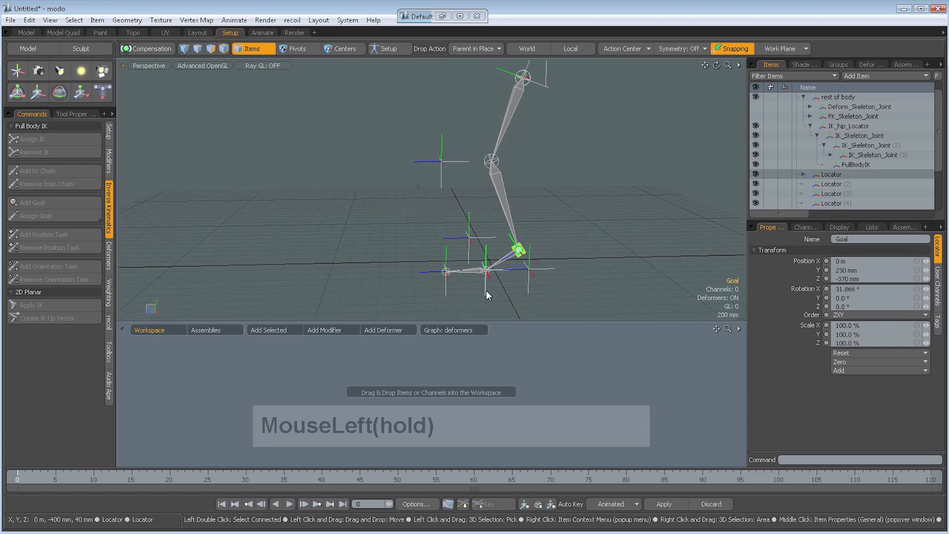
- Parent the ball Locator in place to Locator (2) at the toe, and Locator (2) to Locator (3) at the heel
left_click(485, 287)
left_click(467, 293)
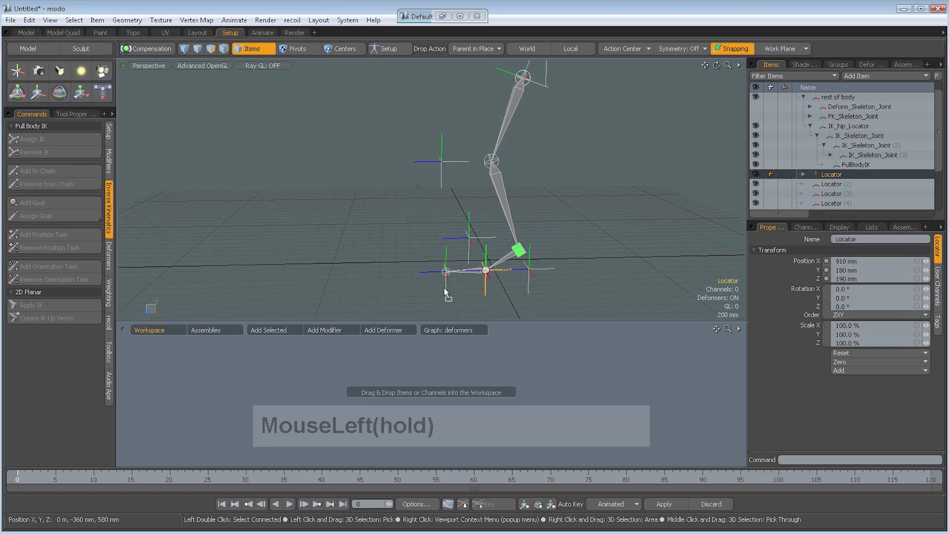
left_click_drag(445, 288, 446, 289)
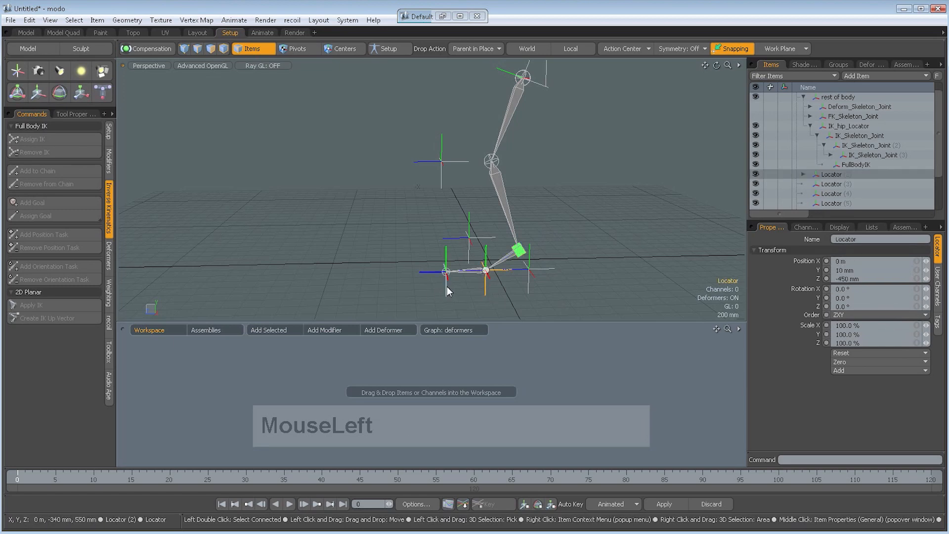
left_click(446, 287)
left_click_drag(529, 290, 529, 291)
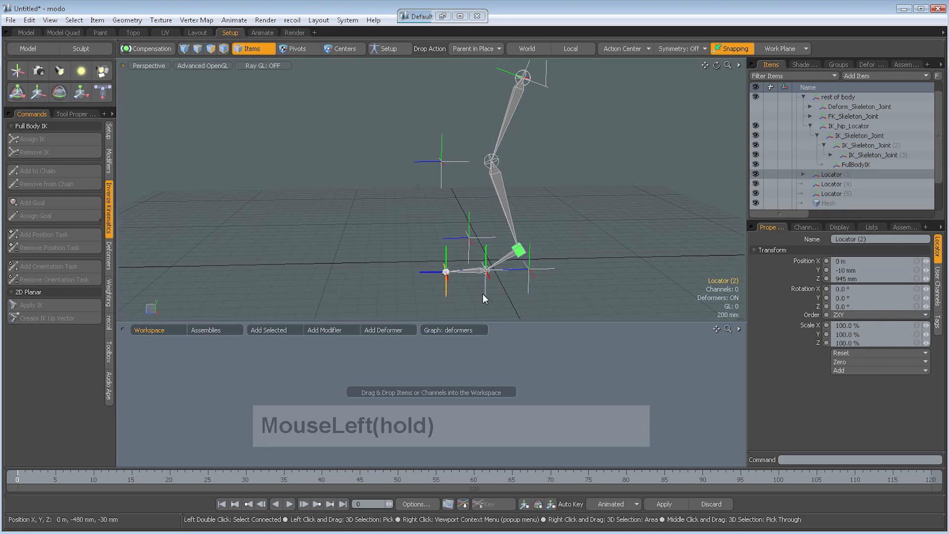
- Parent Locator (4), above the foot, in place to the toe's Locator (2), then clear the selection
left_click(470, 239)
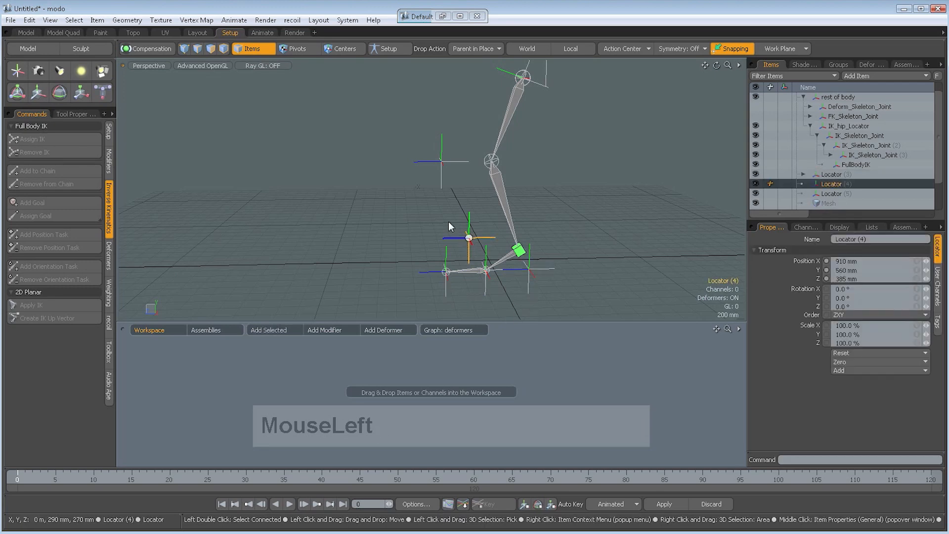
left_click_drag(441, 292, 445, 289)
left_click(399, 236)
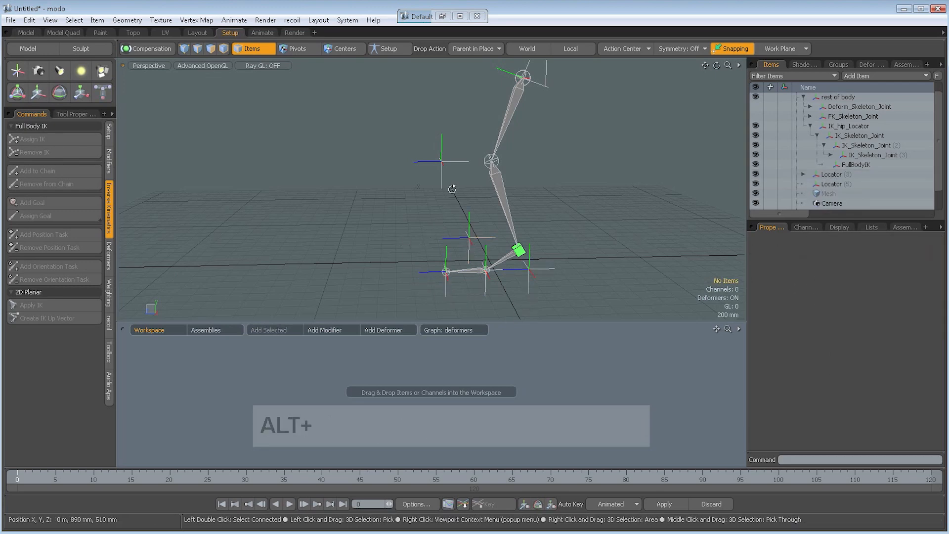
- Parent Locator (5), in front of the knee, in place to the heel's Locator (3)
left_click_drag(449, 190, 435, 212, "alt+shift")
left_click(407, 170)
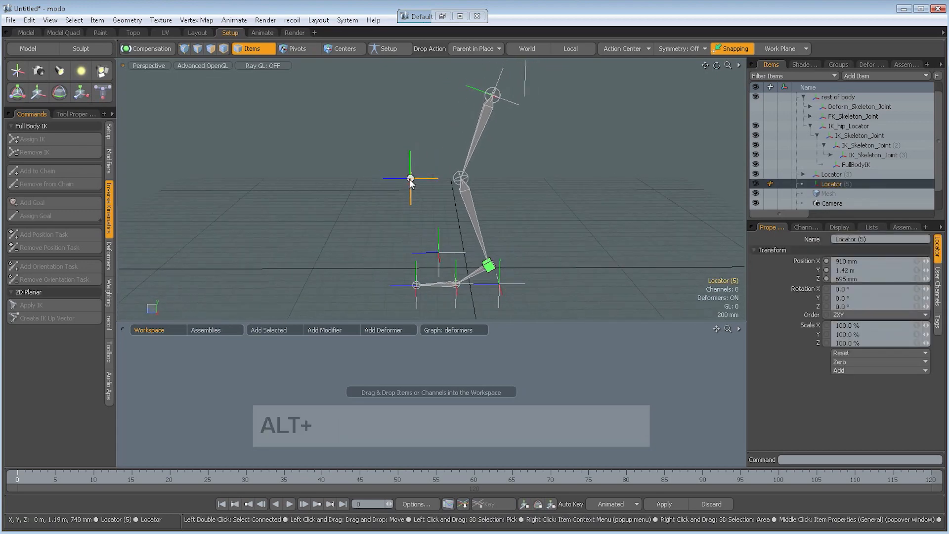
left_click_drag(411, 183, 316, 218)
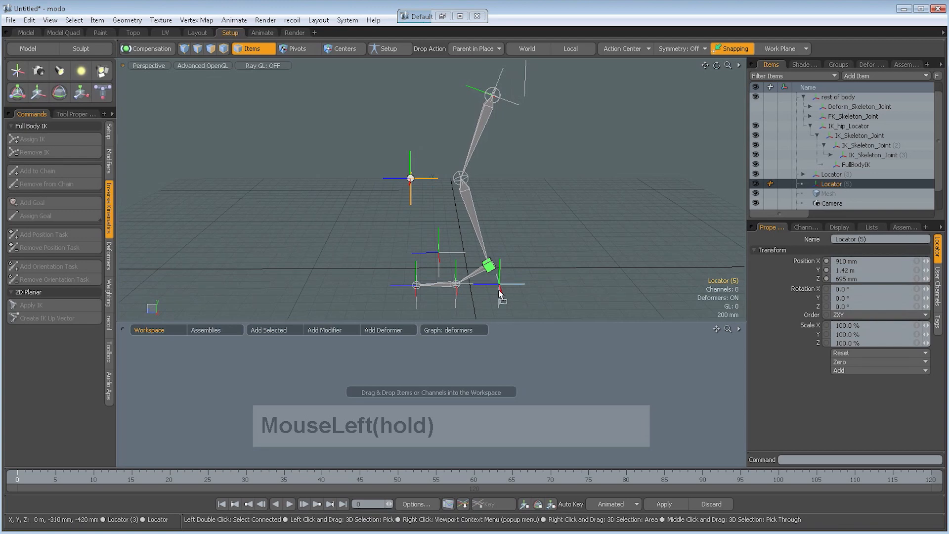
left_click_drag(500, 293, 499, 292)
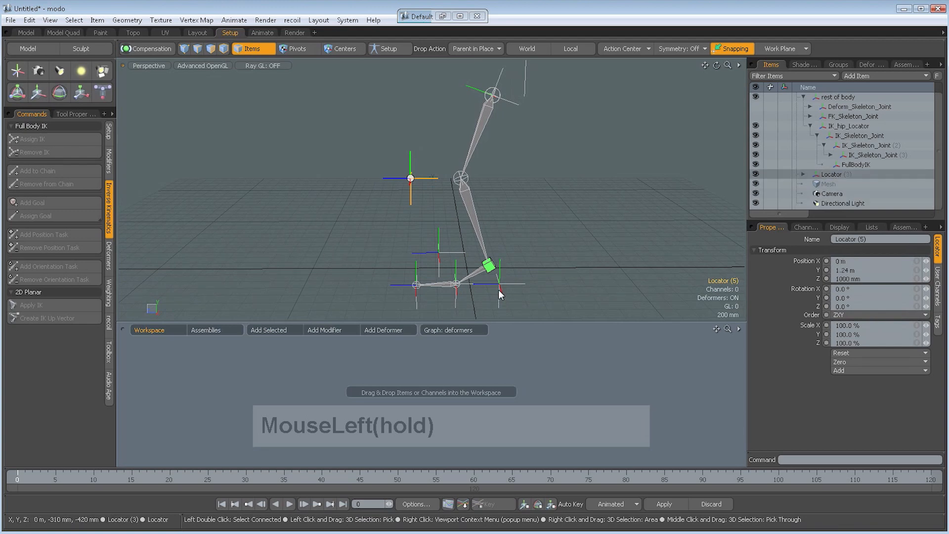
left_click_drag(435, 293, 427, 235, "alt")
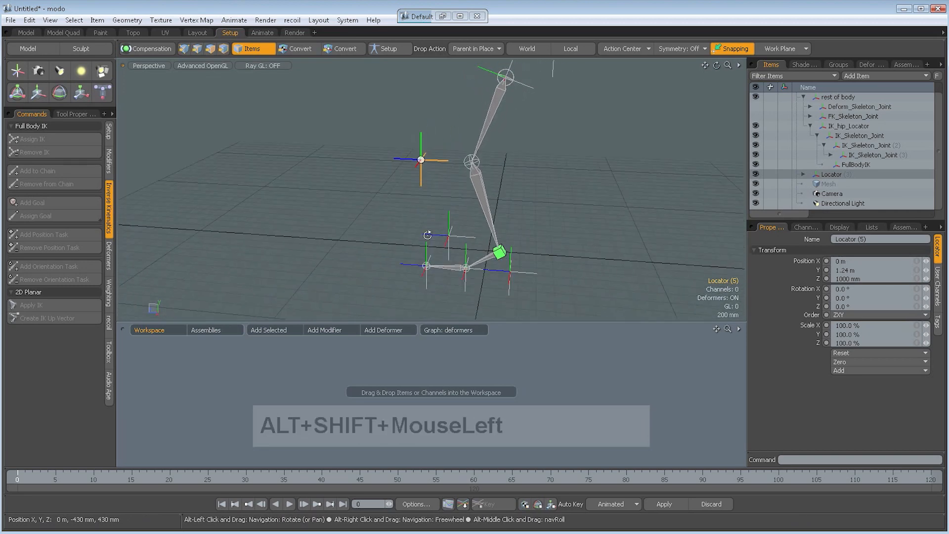
left_click(501, 256)
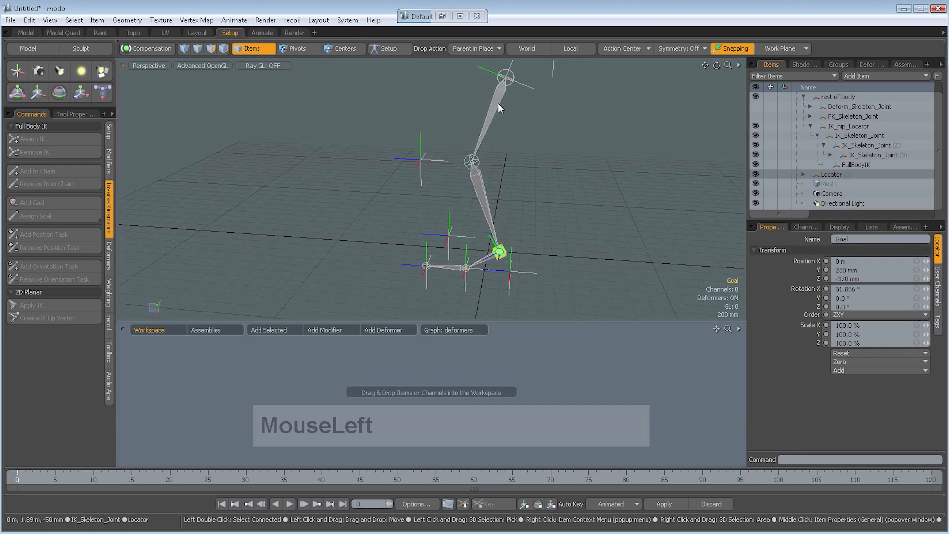
left_click(497, 103)
left_click(482, 260)
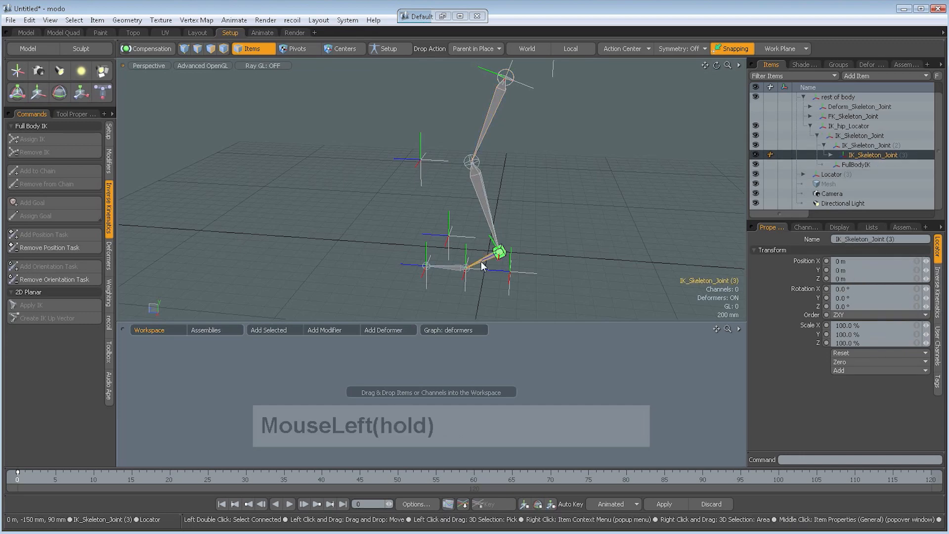
left_click(488, 225)
mouse_move(546, 250)
left_mouse_down("alt+shift")
mouse_move(524, 260)
mouse_move(537, 251)
left_mouse_up("alt+shift")
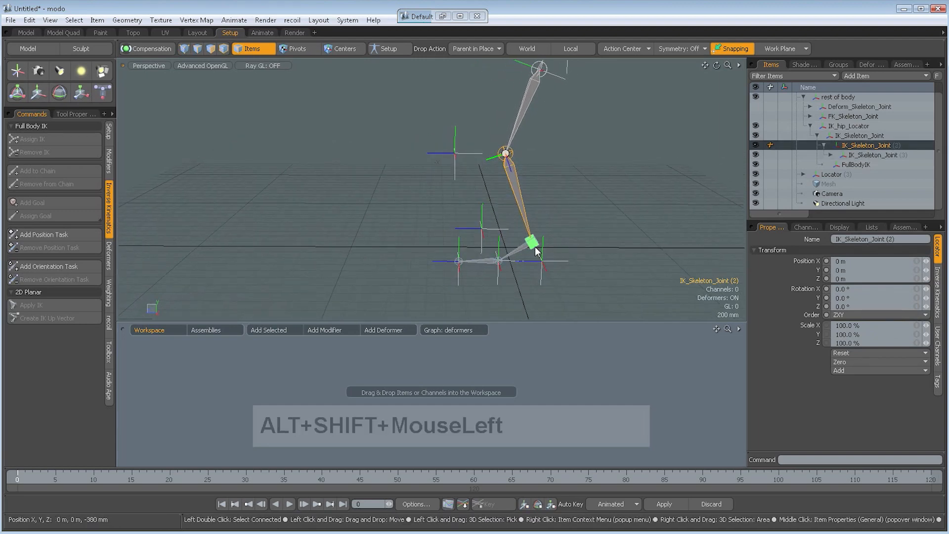
- Select the ankle Goal together with the foot locators, zero their transforms, and clear the selection
left_click(538, 250)
left_click(543, 260, "shift")
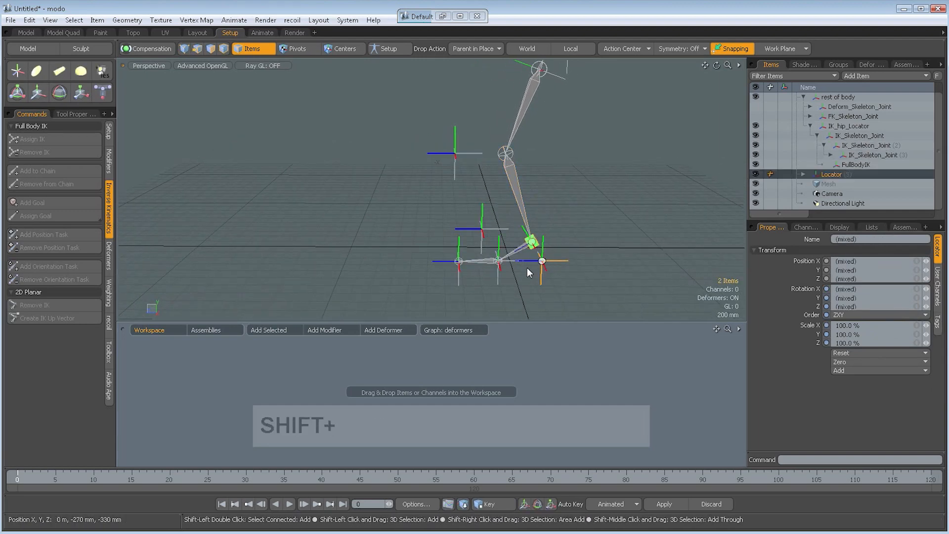
left_click(497, 275, "shift")
left_click(459, 271, "shift")
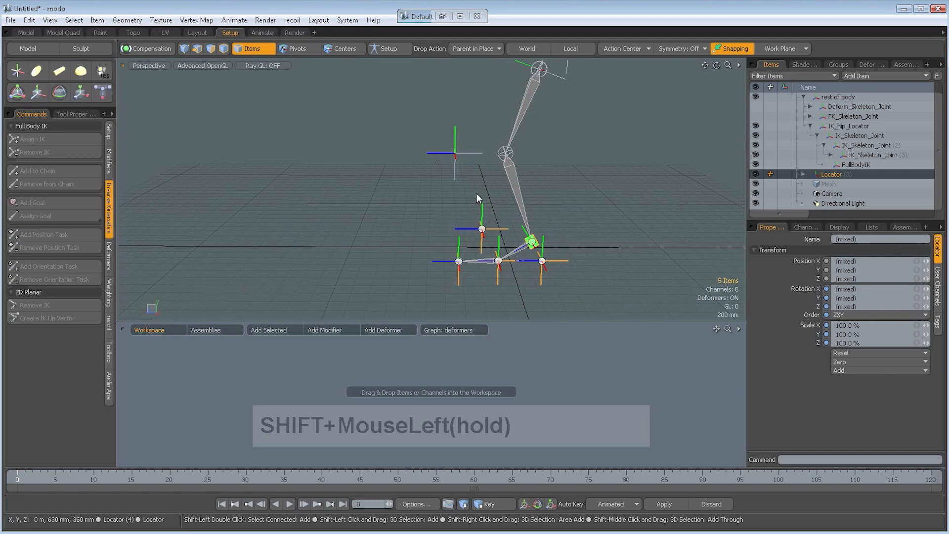
left_click_drag(847, 360, 844, 387)
left_click(610, 266)
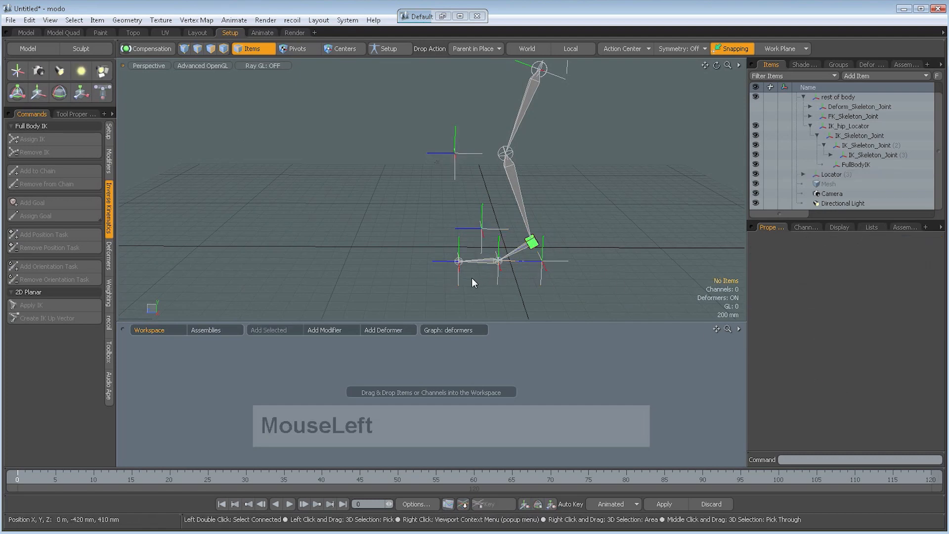
- Try moving the heel's Locator (3) up and forward to test the leg, then undo the move
left_click_drag(471, 278, 505, 262, "alt+shift")
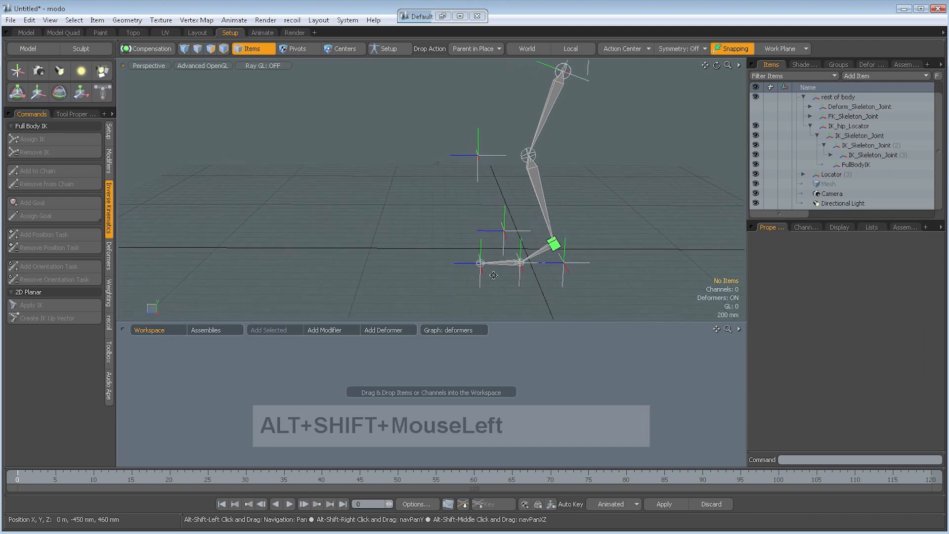
left_click(562, 263)
key("w")
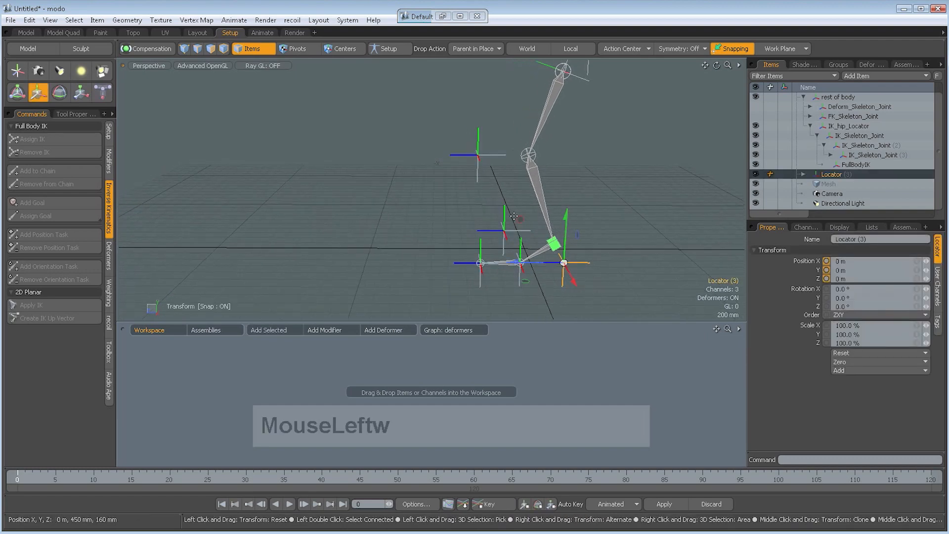
left_click_drag(520, 223, 509, 196)
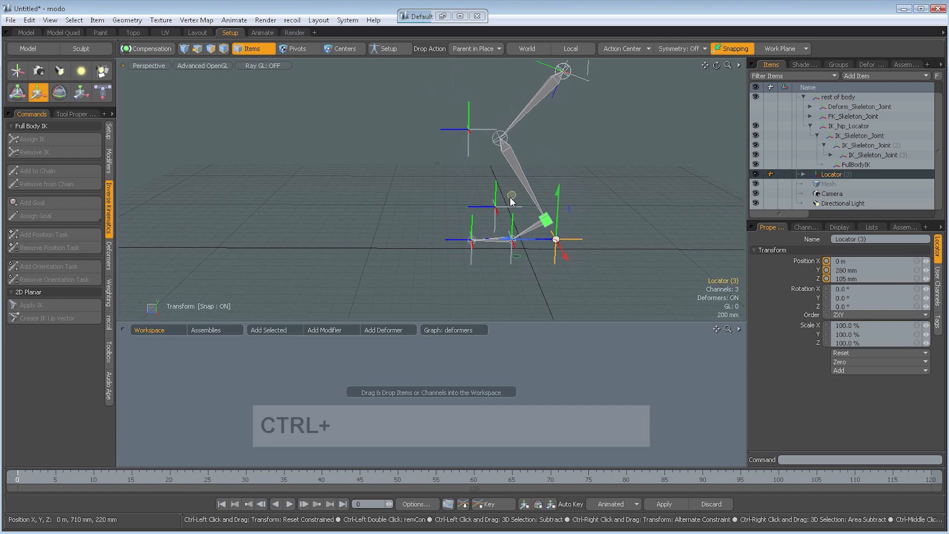
key("ctrl+z")
key("ctrl+z")
- Add a Direction constraint aiming the toe bone, IK_Skeleton_Joint (4), at the locator at the toe tip
left_click_drag(589, 204, 490, 243, "alt+shift")
left_click(484, 245)
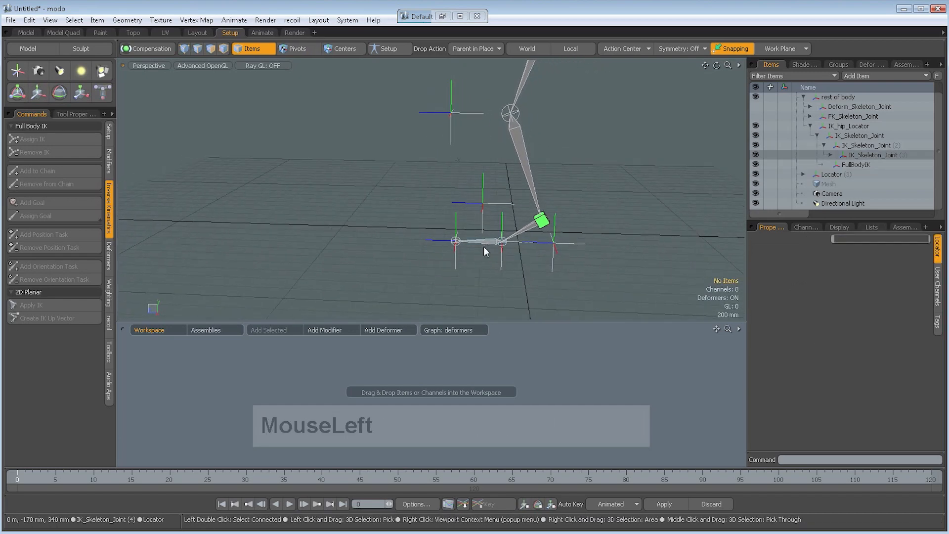
left_click(456, 259, "shift")
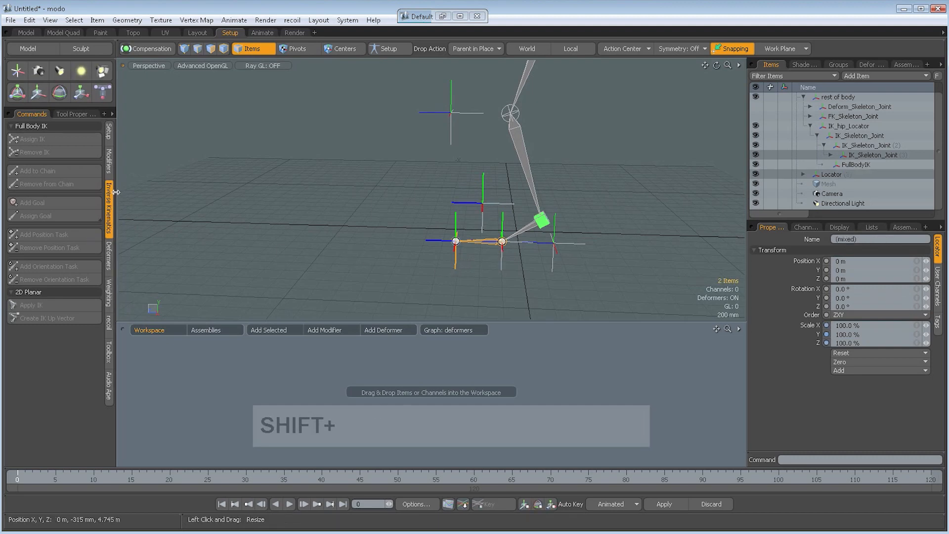
left_click(111, 166)
left_click(49, 228)
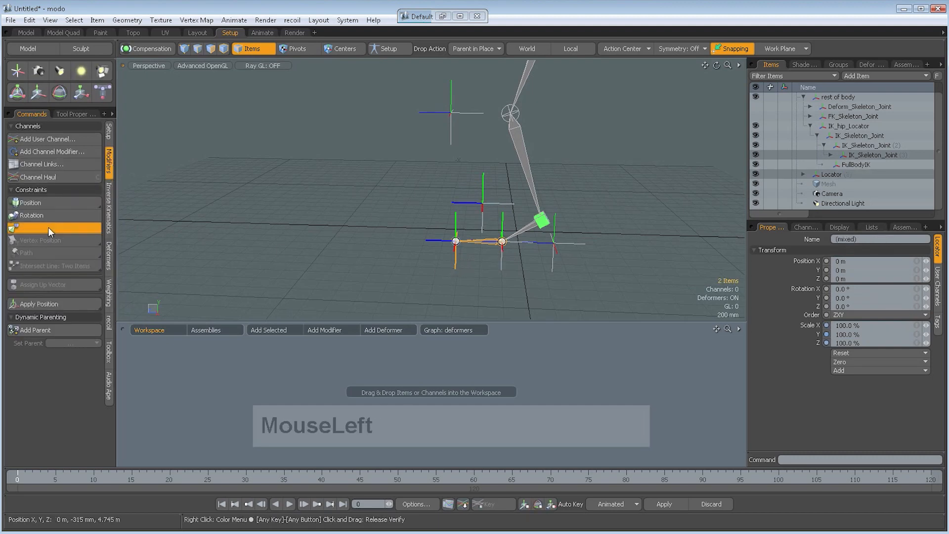
- Try rotating the ball-of-foot Locator 30° about X to test the toe constraint, then undo the rotation
left_click_drag(467, 260, 529, 267, "alt+shift")
left_click(530, 270)
key("e")
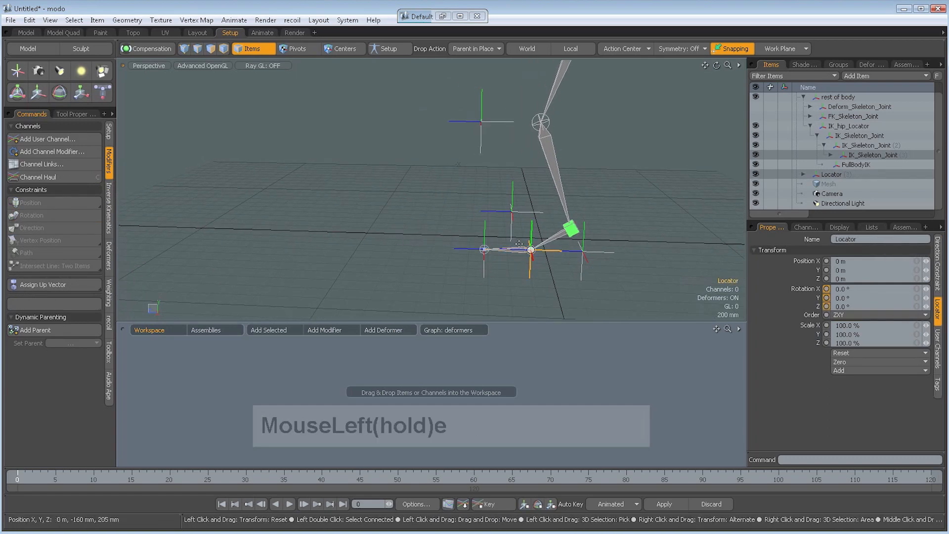
left_click_drag(486, 214, 479, 237)
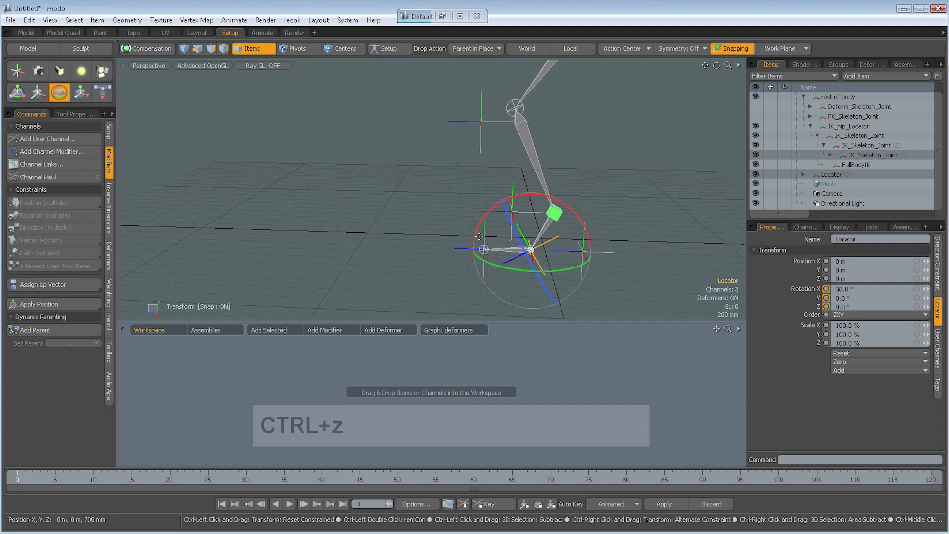
key("ctrl+z")
- Try moving the heel's Locator (3) by 245 mm in X and 235 mm in Y, test its rotation, then undo both
left_click_drag(436, 263, 472, 260, "alt+shift")
left_click(558, 233)
left_click_drag(558, 233, 628, 199, "alt")
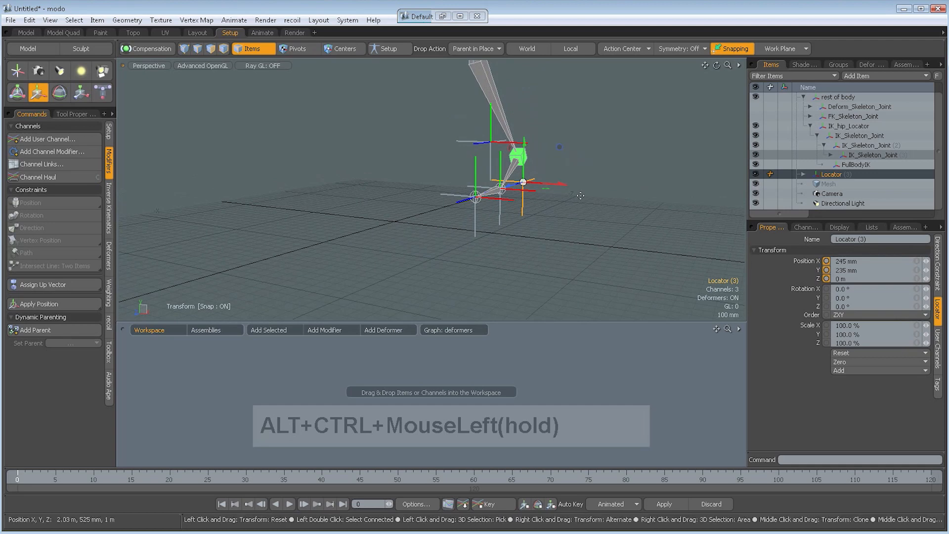
key("e")
left_click_drag(566, 184, 570, 233)
key("ctrl+z")
key("ctrl+z")
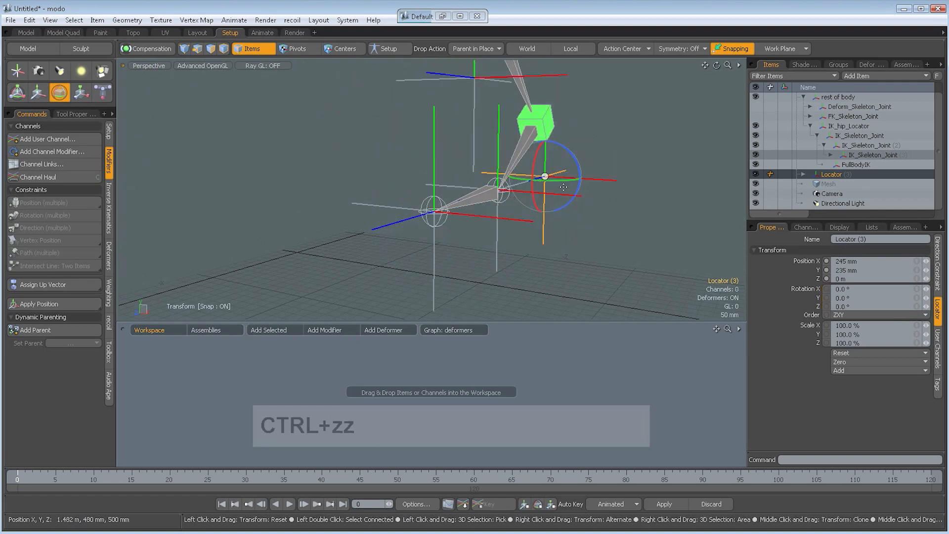
key("ctrl+z")
key("ctrl+z")
key("ctrl+z")
- Assign Locator (4), above the foot, as the up vector of the Direction constraint on IK_Skeleton_Joint (4)
mouse_move(466, 231)
left_mouse_down("alt")
mouse_move(530, 231)
mouse_move(543, 201)
mouse_move(509, 214)
mouse_move(470, 208)
mouse_move(477, 233)
left_mouse_up("alt")
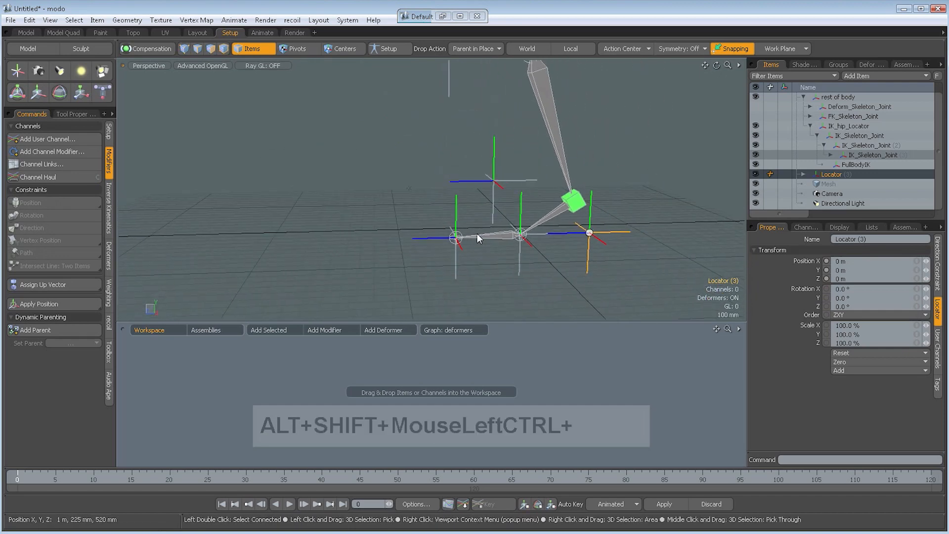
left_click(503, 235)
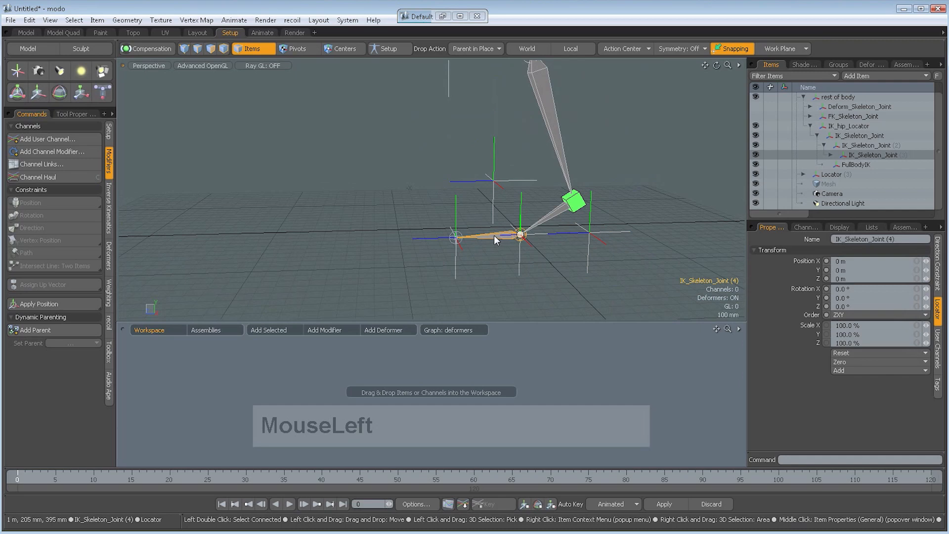
right_click(494, 236)
left_click(494, 247)
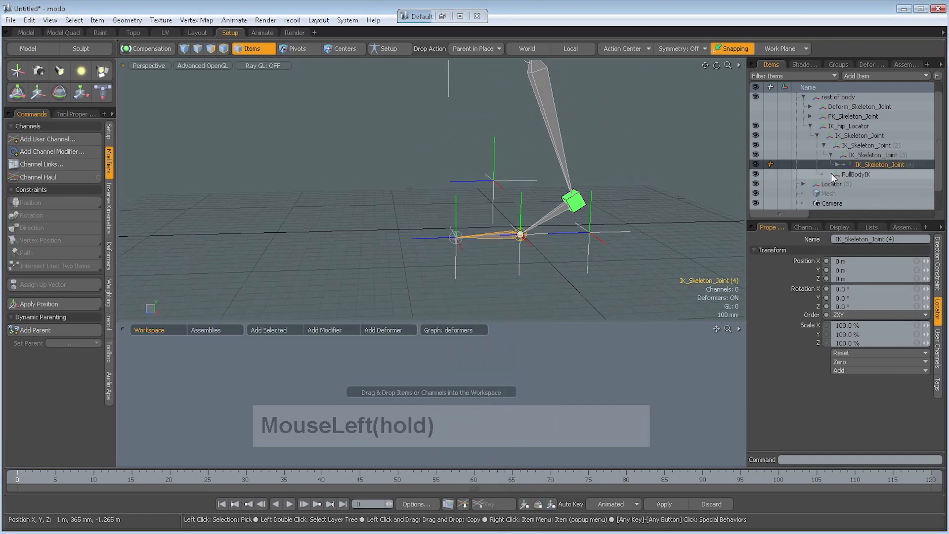
left_click(843, 165)
left_click(860, 173)
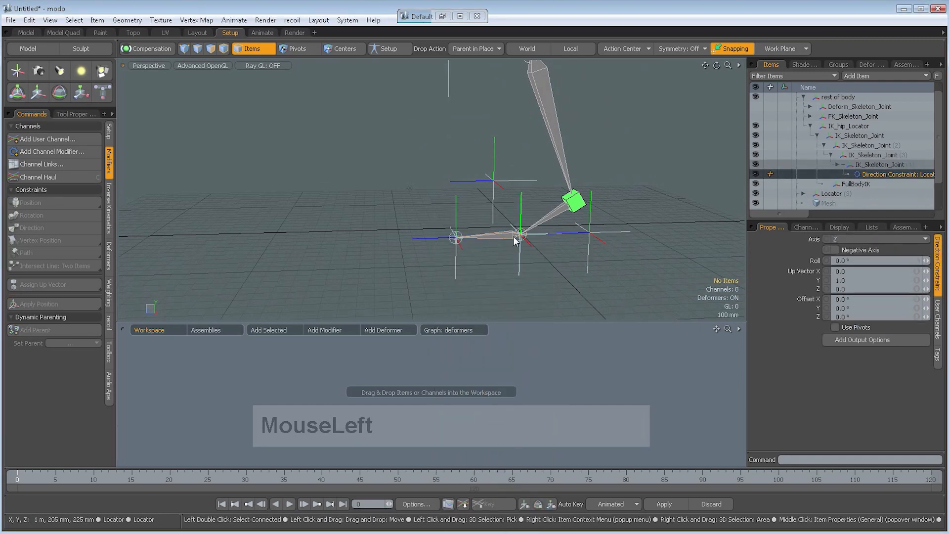
key("shift")
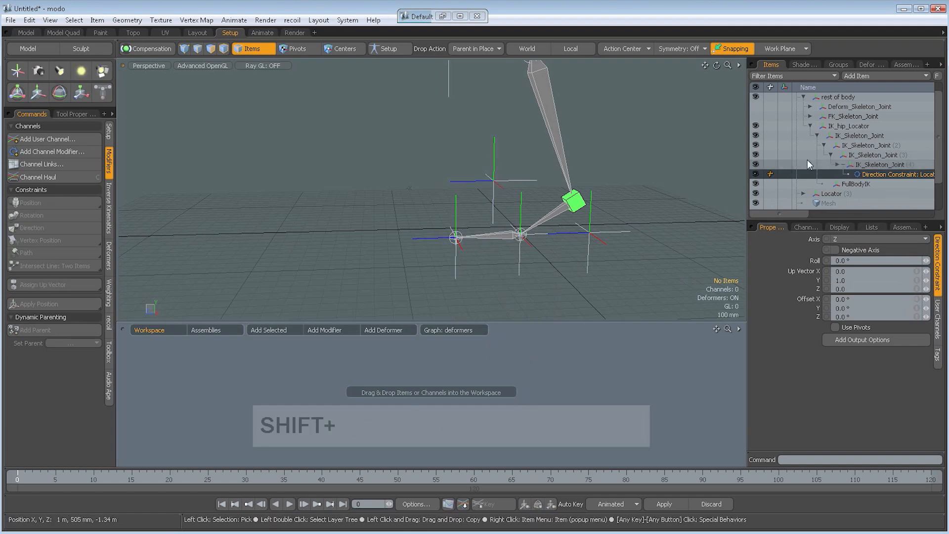
key("shift")
left_click(494, 180, "shift")
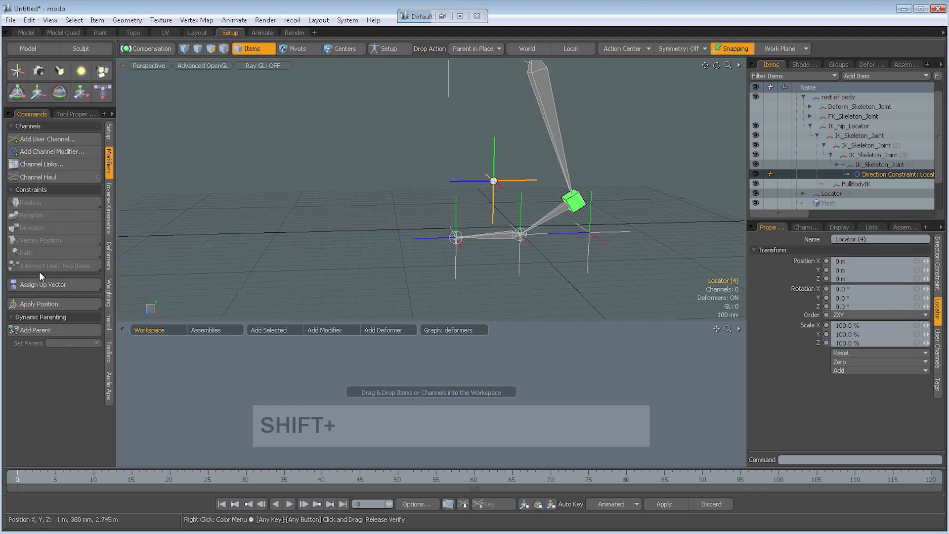
left_click(39, 282)
key("alt")
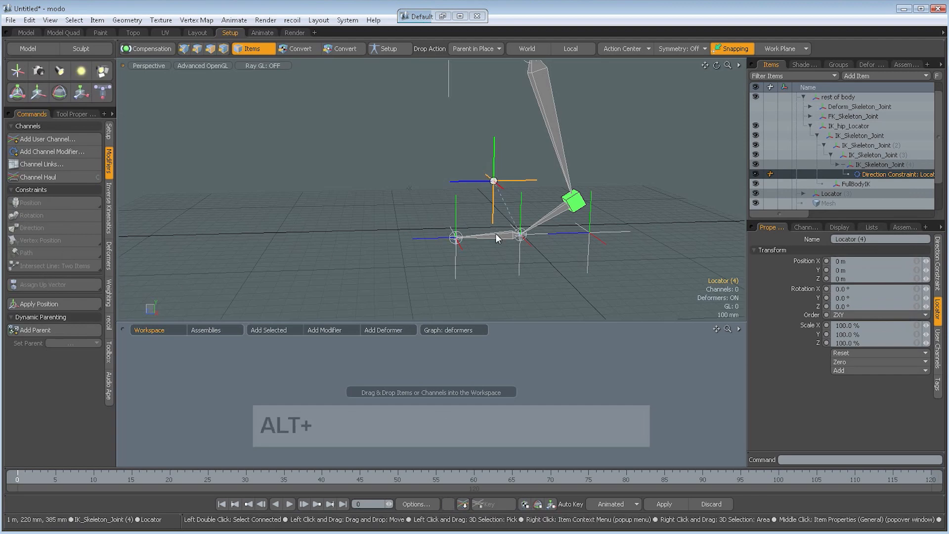
- Try rotating the heel's Locator (3) to test the toe bone's up vector, then undo the rotation
left_click(591, 240)
left_click_drag(593, 238, 555, 197, "alt")
key("e")
key("ctrl+z")
key("ctrl+z")
key("space")
left_click(595, 191)
- Try moving the leg's controls to test how the knee follows, then undo the moves
mouse_move(561, 143)
left_mouse_down("alt+shift")
mouse_move(551, 193)
mouse_move(554, 151)
left_mouse_up("alt+shift")
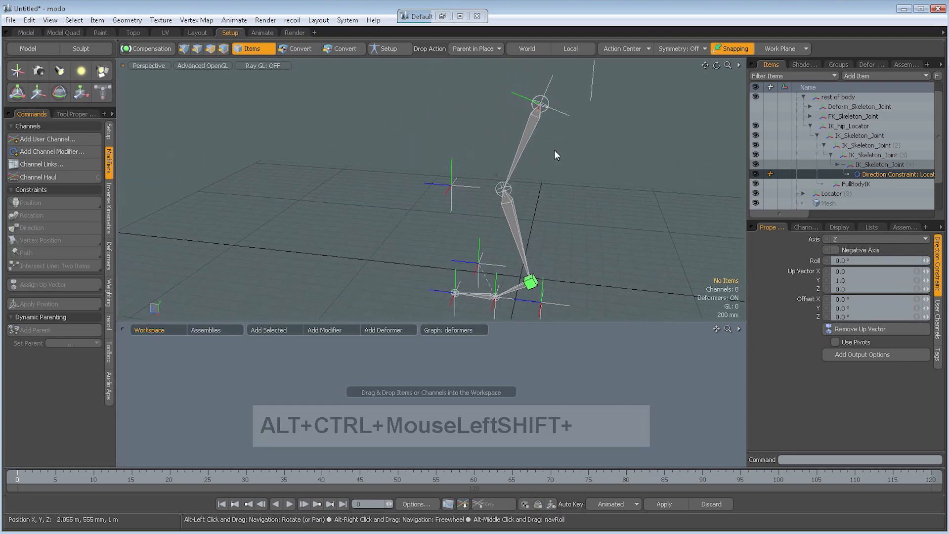
left_click(562, 113)
left_click_drag(558, 176, 432, 151, "alt")
left_click(535, 249)
key("w")
key("ctrl+z")
key("ctrl+z")
key("ctrl+z")
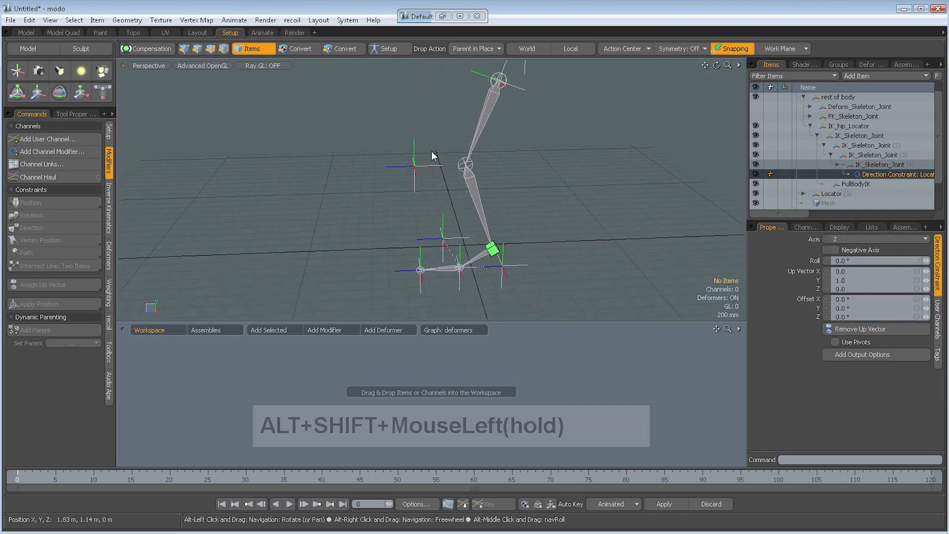
- Add a Direction constraint aiming the IK_hip_Locator at the ankle Goal
left_click(516, 88)
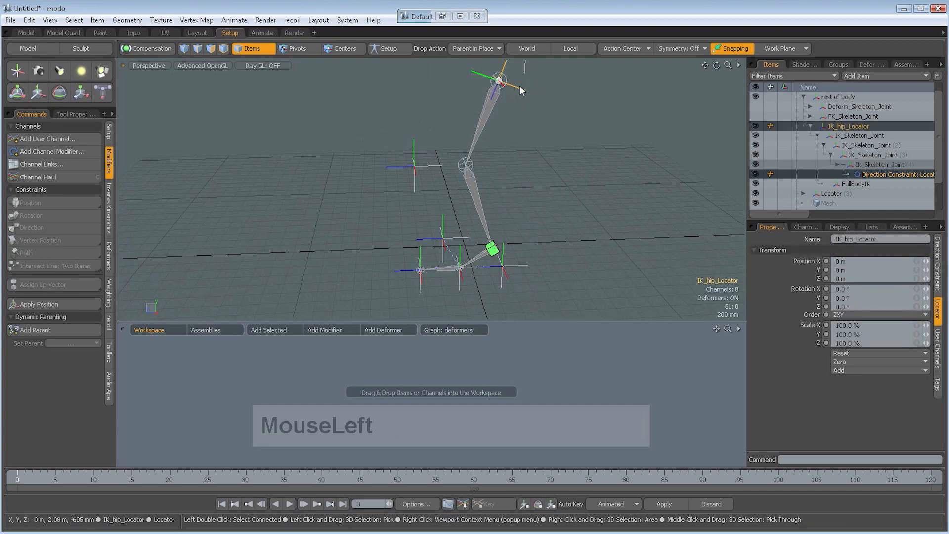
left_click(492, 249, "shift")
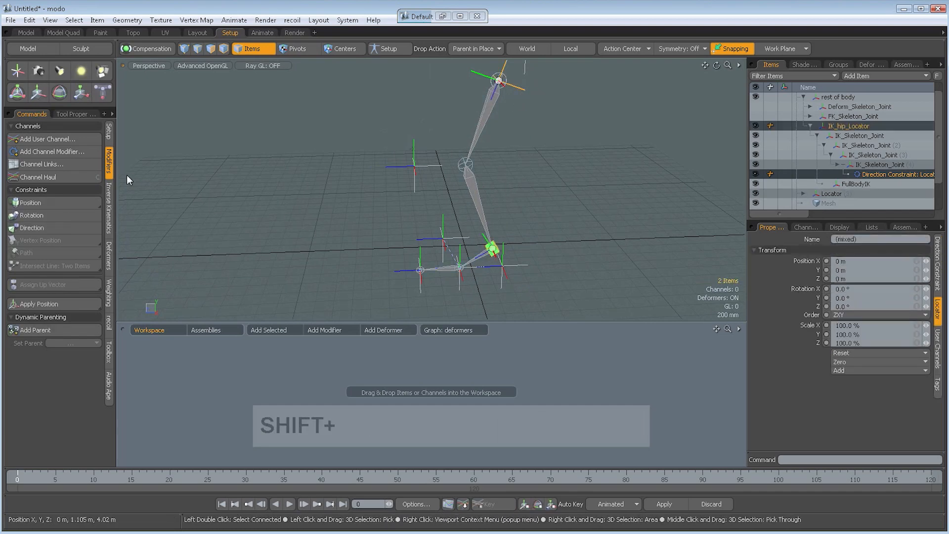
left_click(51, 229)
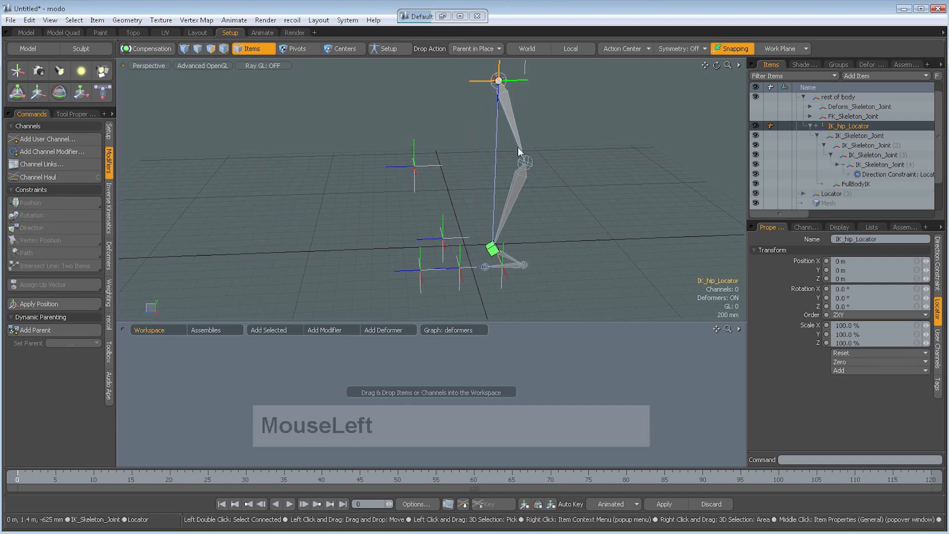
- Assign Locator (5), in front of the knee, as the up vector of the hip locator's Direction constraint
left_click(815, 126)
left_click(834, 135)
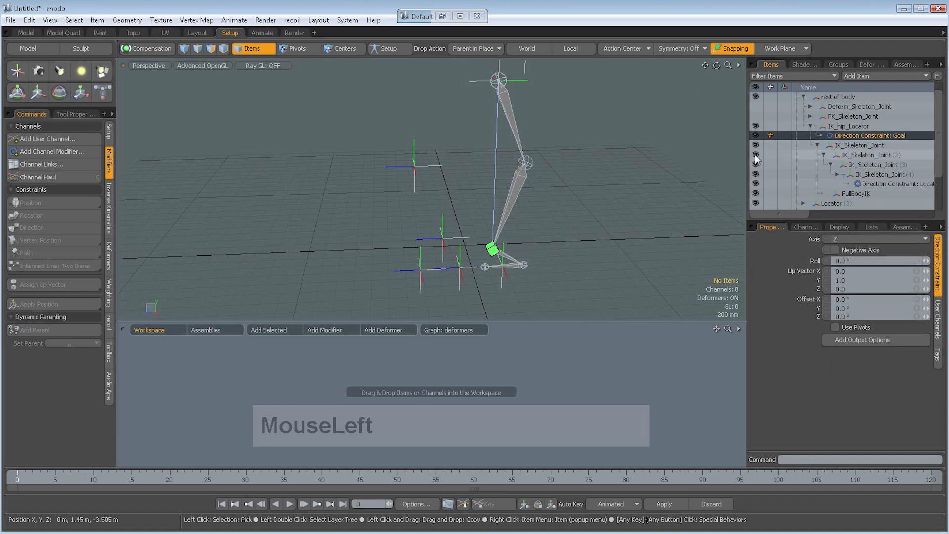
left_click(433, 165, "shift")
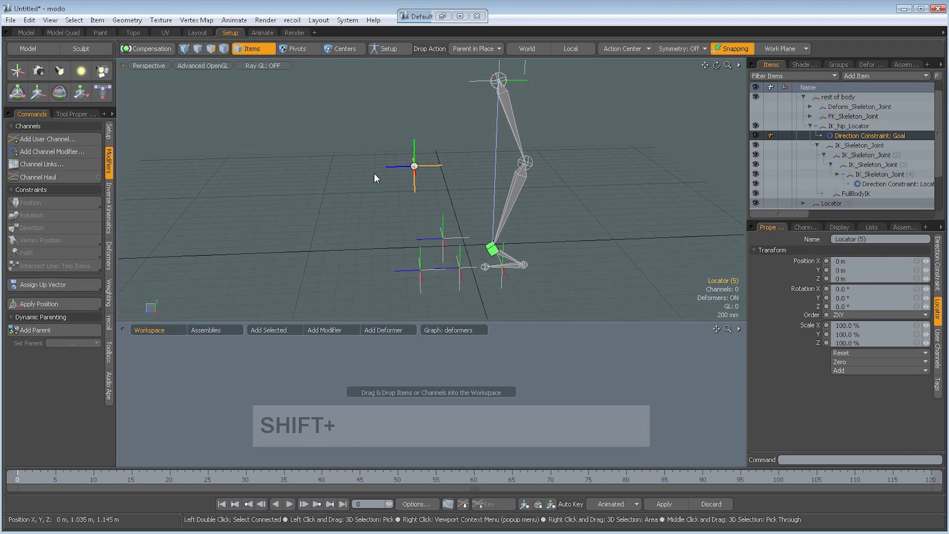
left_click(54, 285)
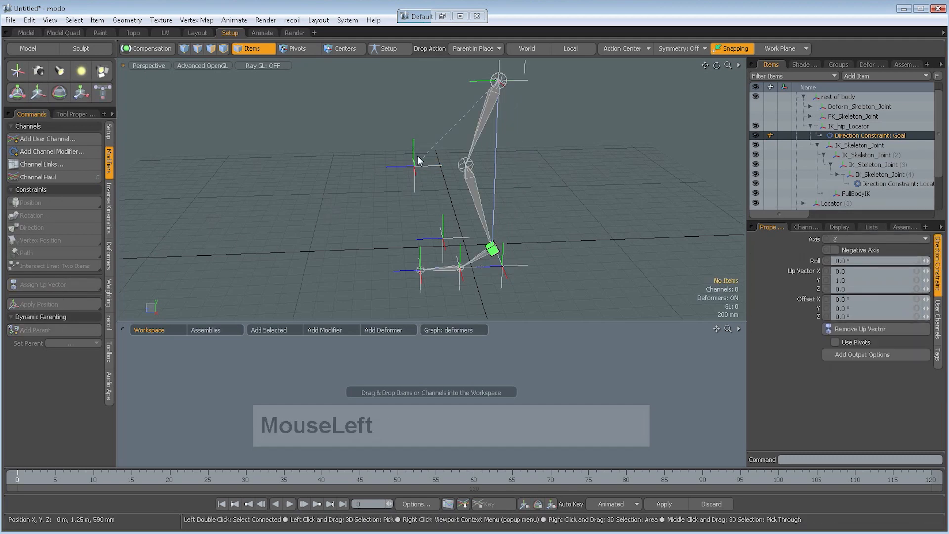
- Rename Locator (5), in front of the knee, as knee_pointer
key("alt")
left_click_drag(374, 217, 378, 218, "alt")
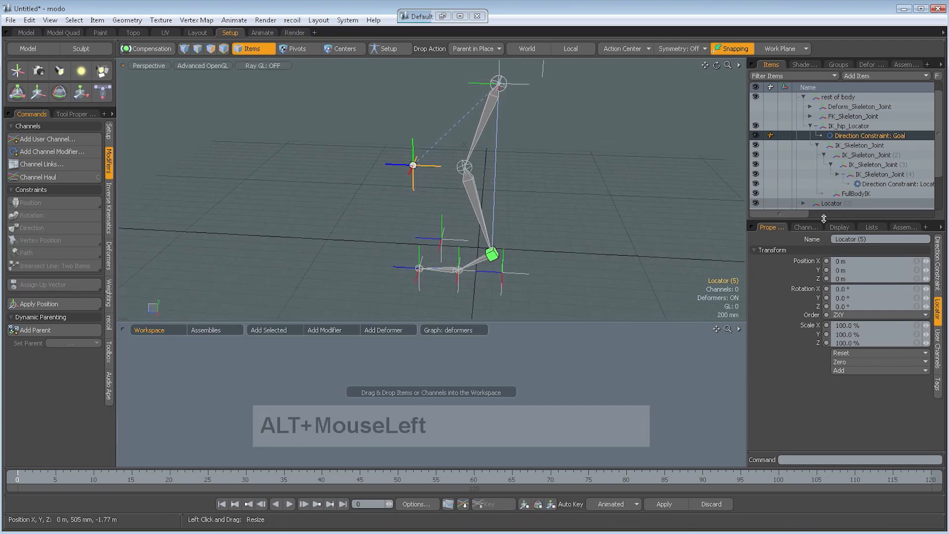
left_click(870, 241)
type("knee_pointer")
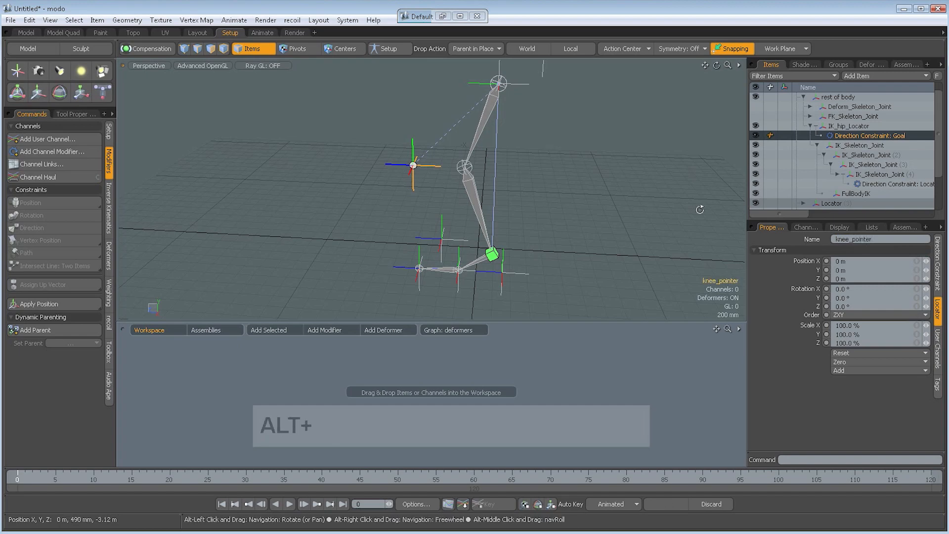
- Rename Locator (4), above the foot, as Toe_up vector_Locator
left_click_drag(519, 233, 530, 217, "alt")
left_click(517, 79)
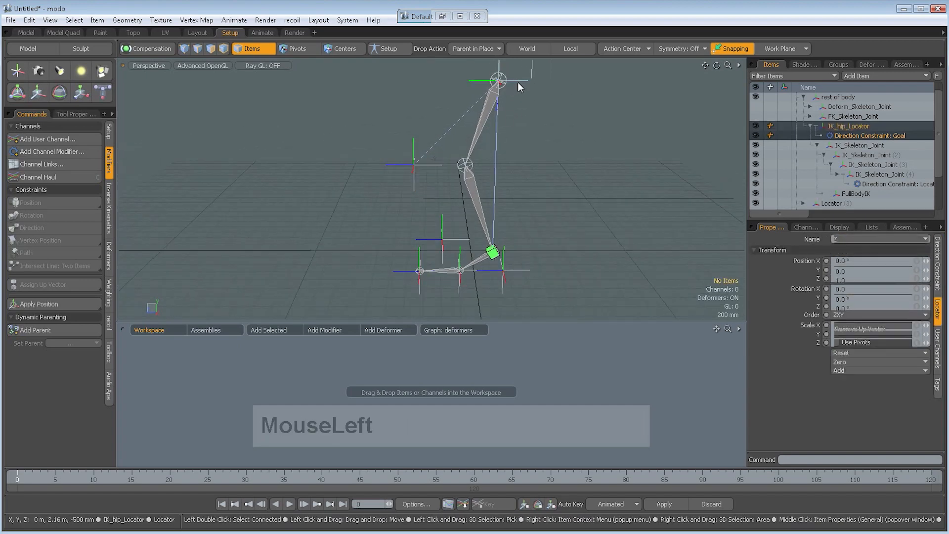
left_click(443, 241)
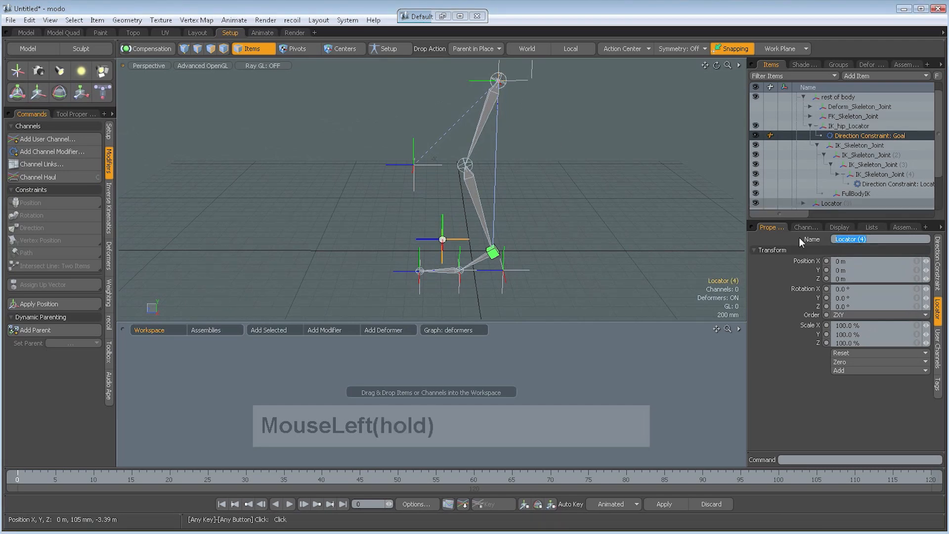
key("Right")
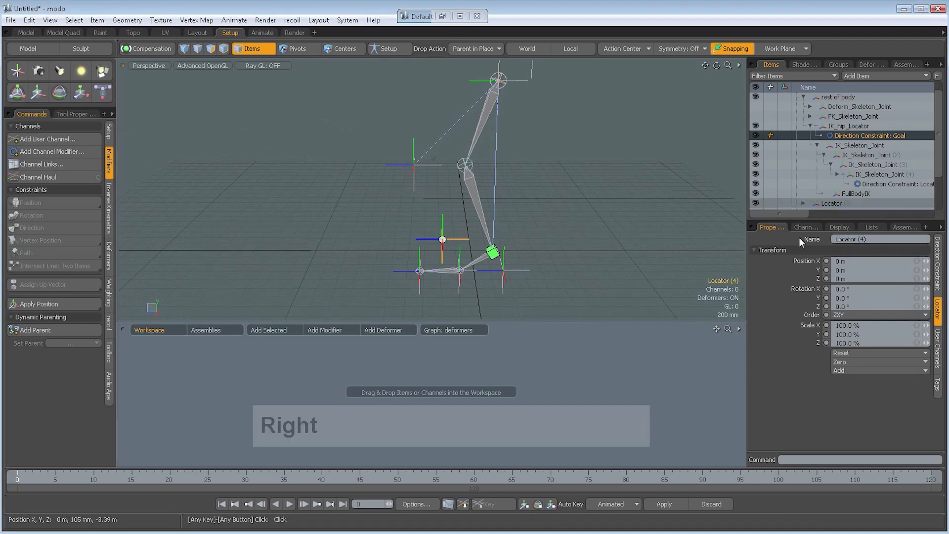
key("BackSpace")
key("BackSpace")
key("BackSpace")
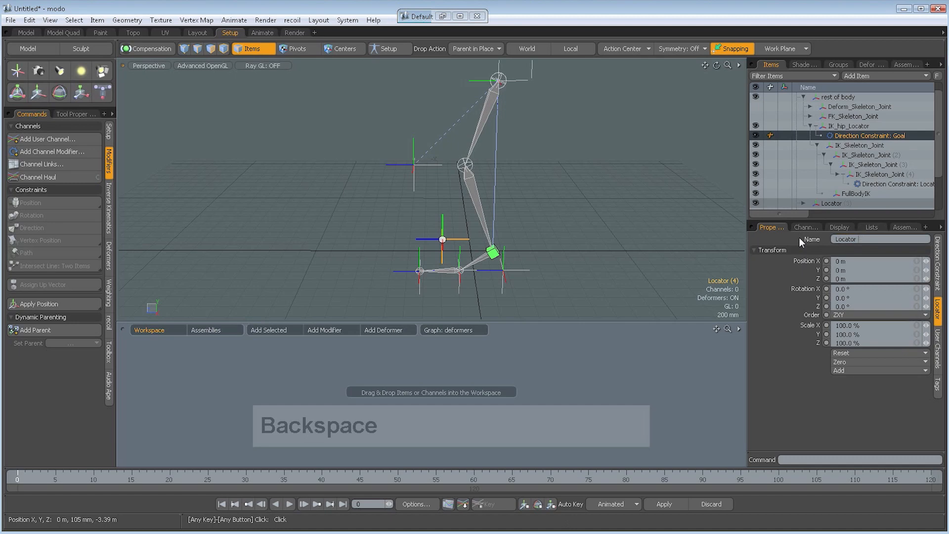
type("Toe_up vector_")
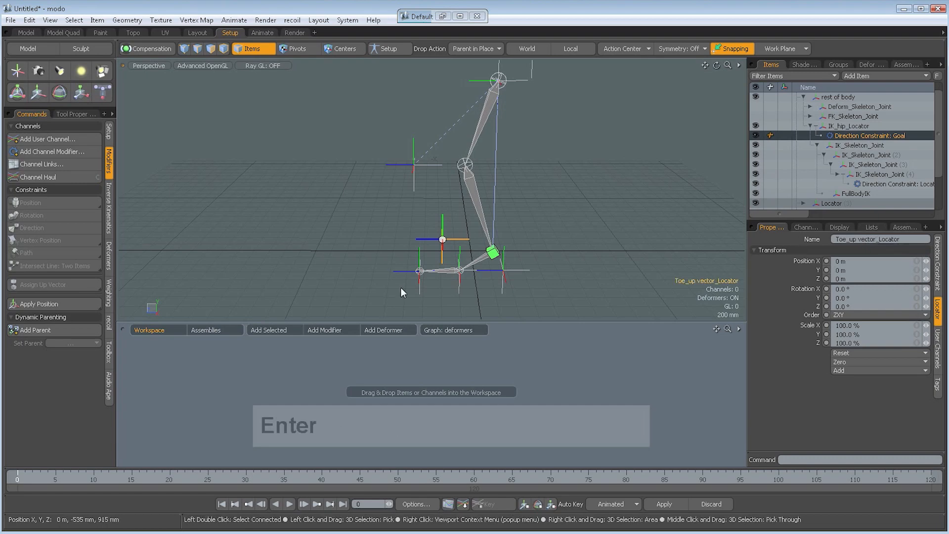
- Rename the locators at the toe tip, ball and heel of the foot as Toe_Locator), Ball_Locator and Heel_Locator
left_click(419, 270)
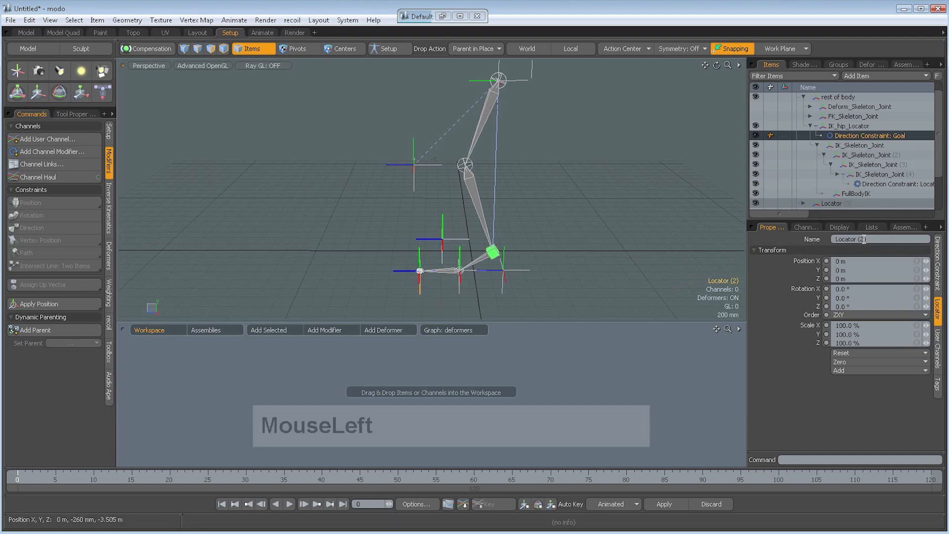
key("BackSpace")
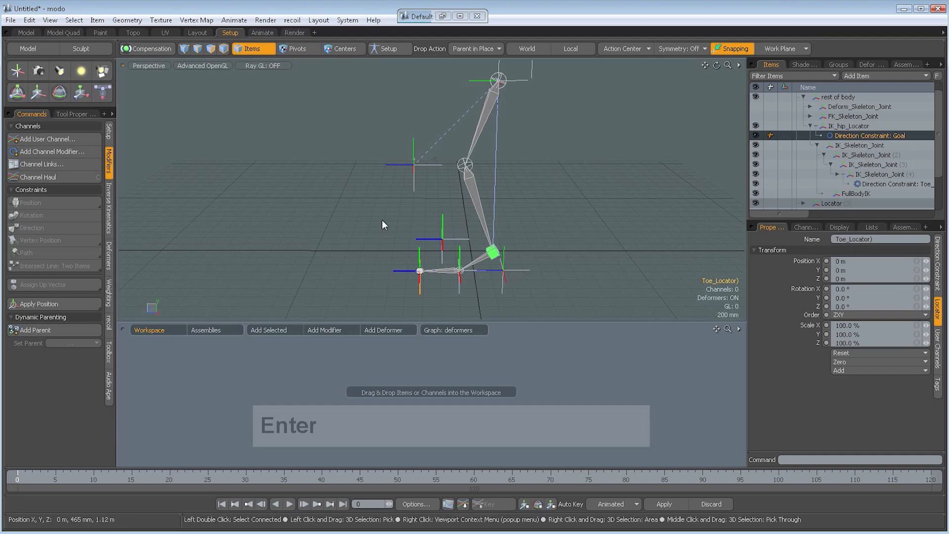
left_click(458, 282)
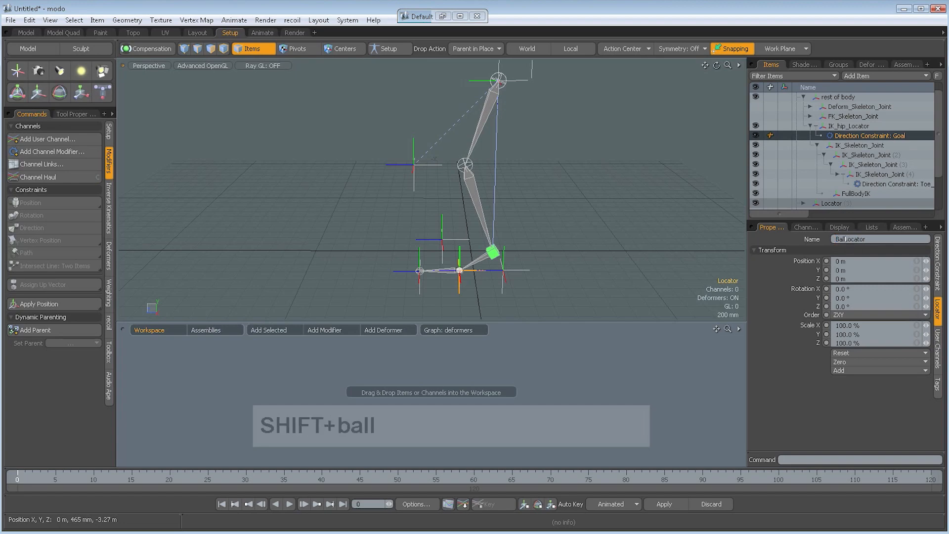
left_click(501, 270)
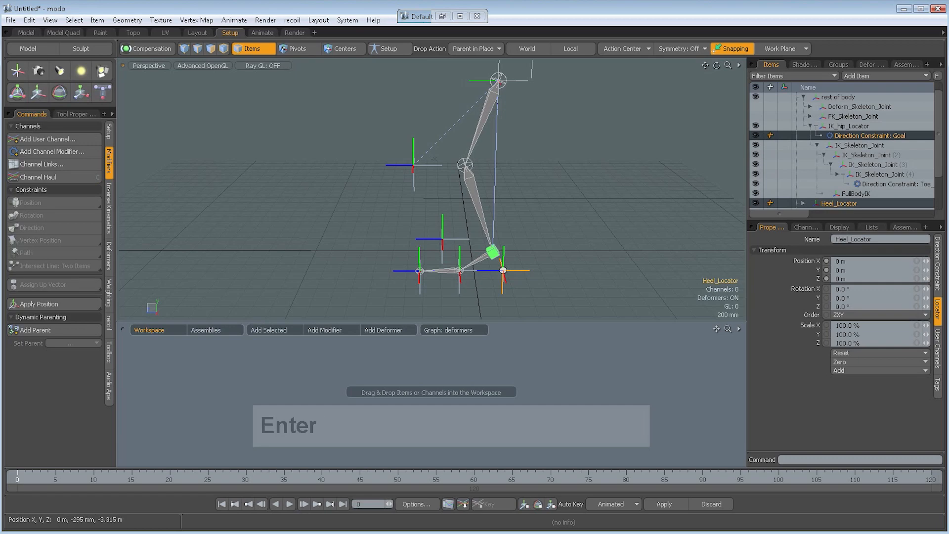
- Check the names of the knee, hip and heel controls, and save the scene as asdf.lxo
left_click(412, 163)
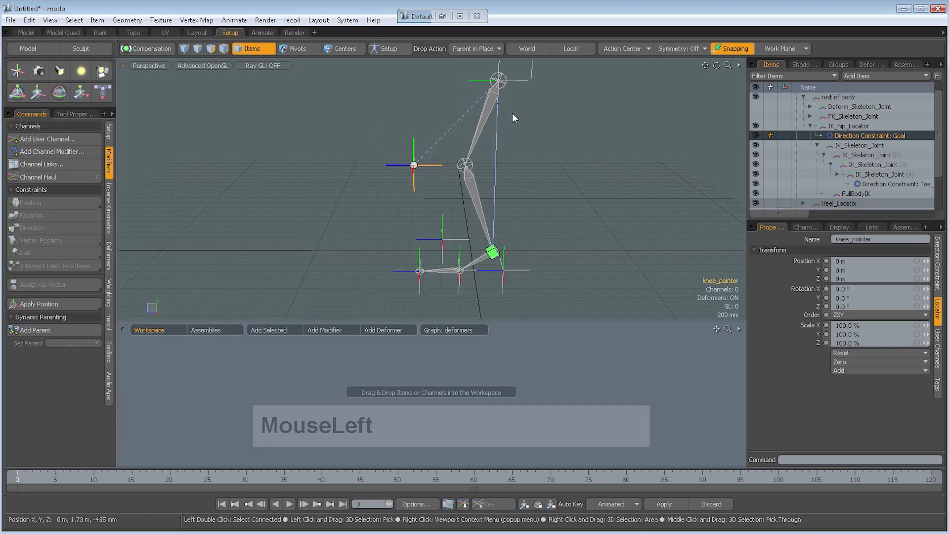
left_click(524, 80)
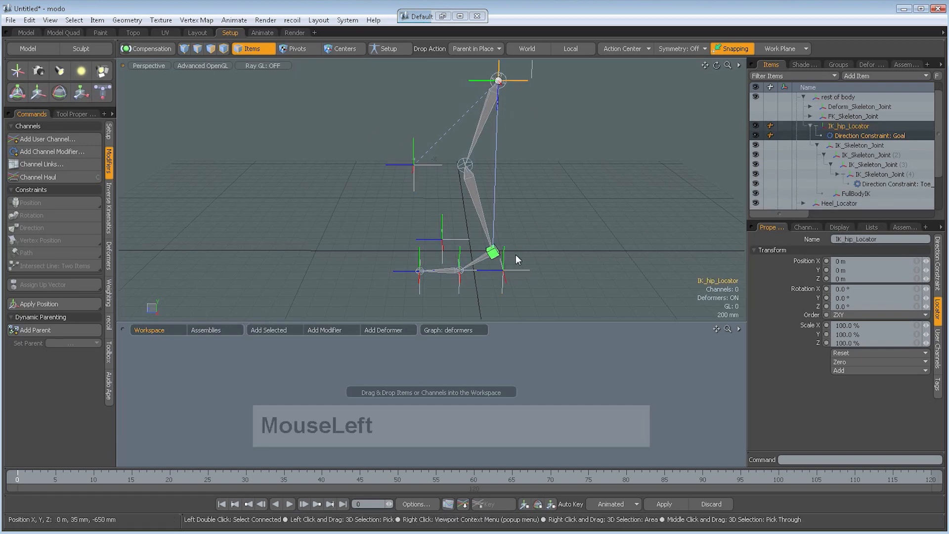
left_click(502, 269)
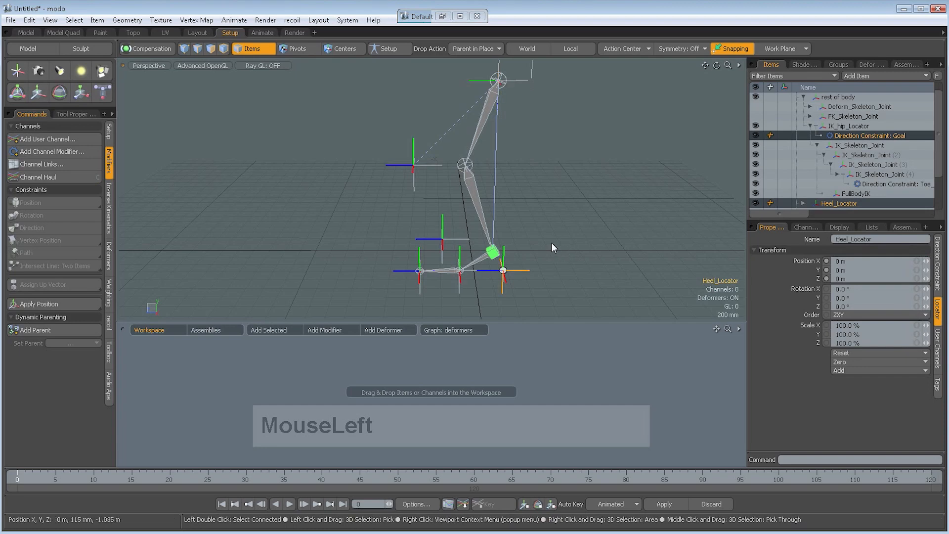
key("ctrl+s")
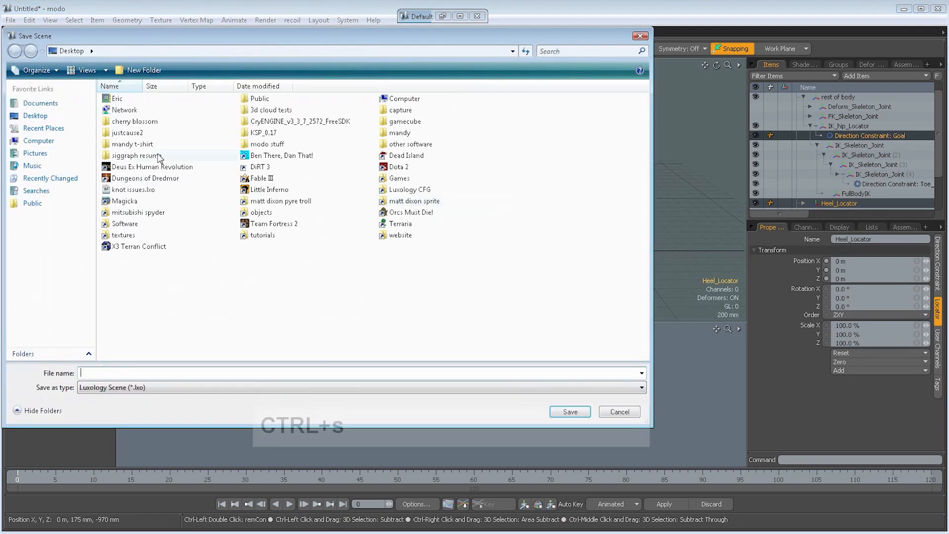
left_click(583, 415)
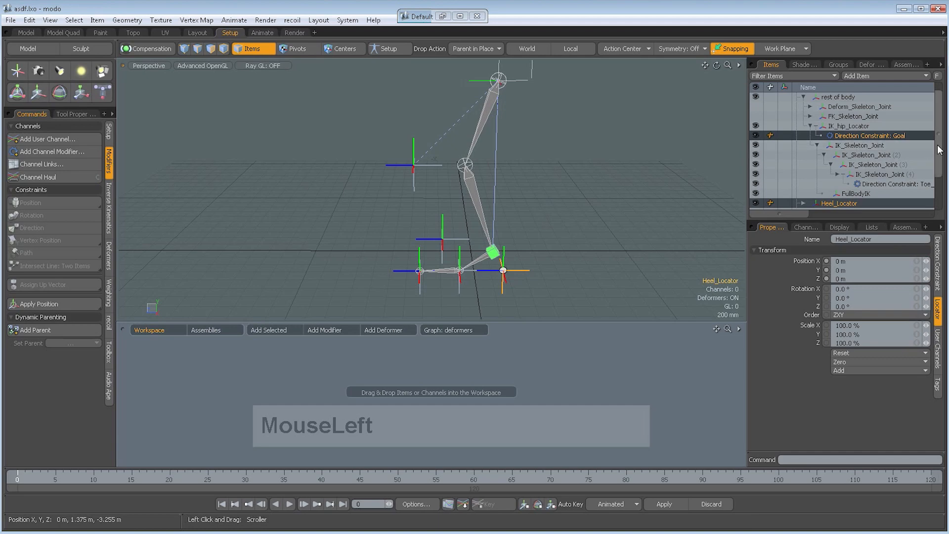
- Move the Heel_Locator to about X 395 mm, Y 1.01 m to test how the IK leg bends
mouse_move(939, 156)
left_mouse_down()
mouse_move(939, 170)
mouse_move(939, 148)
mouse_move(939, 161)
left_mouse_up()
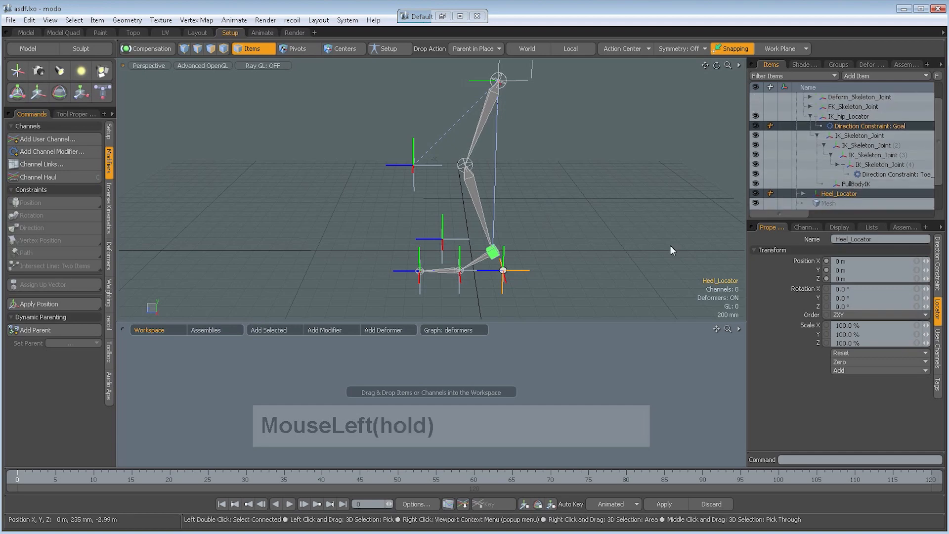
left_click(559, 267)
left_click_drag(504, 275, 527, 273, "alt")
left_click(489, 263)
key("w")
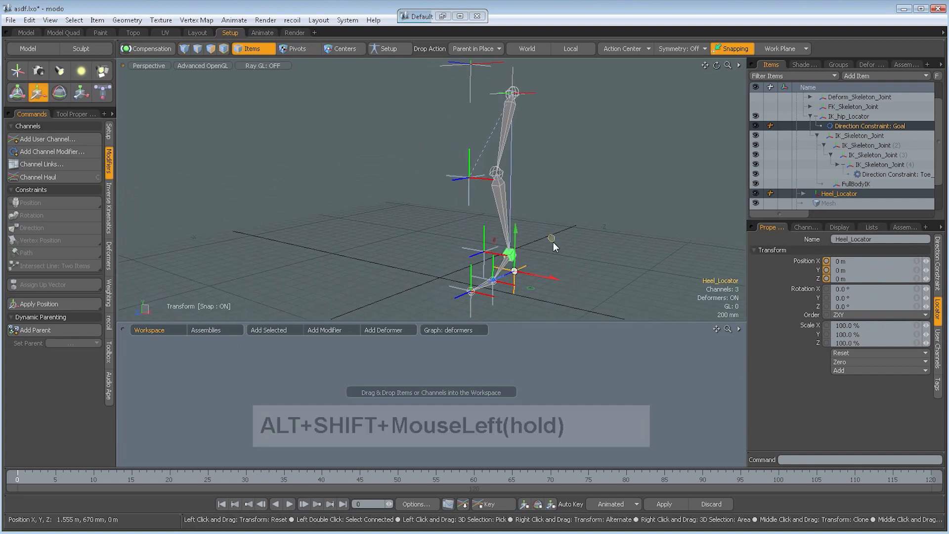
left_click_drag(553, 237, 506, 149)
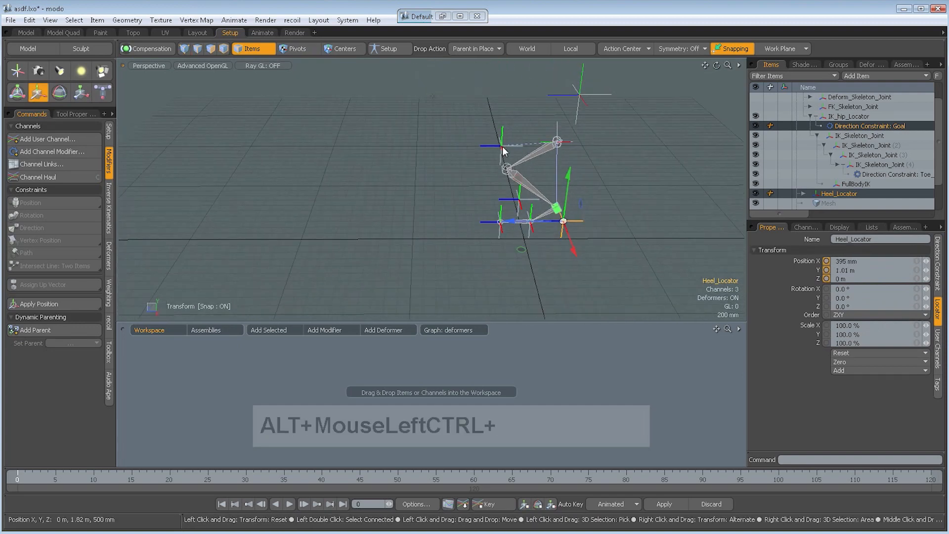
- Move the knee_pointer to about X -285 mm, Y -210 mm to test the knee direction
key("q")
left_click(502, 144)
left_click_drag(463, 182, 555, 146, "alt")
key("w")
left_click_drag(540, 110, 486, 124)
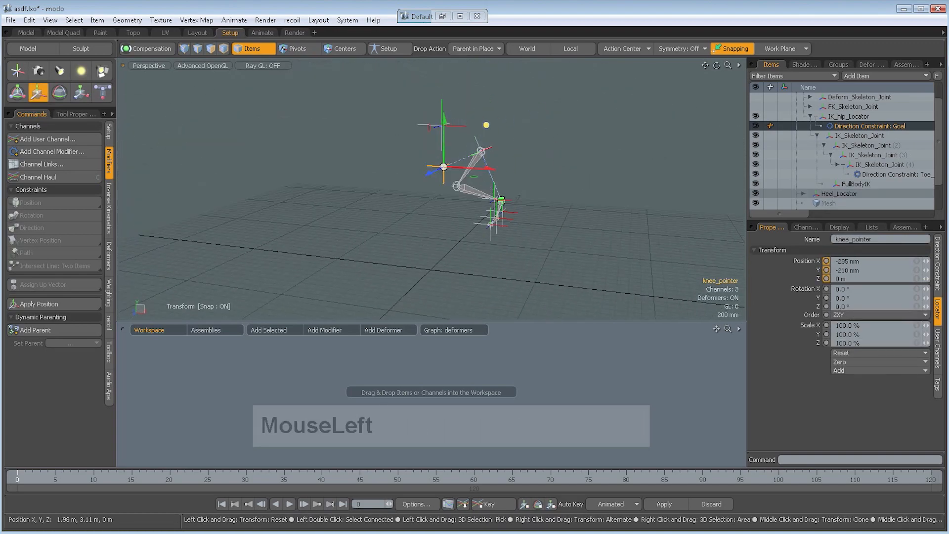
- Undo the test moves of the knee_pointer and the Heel_Locator
key("ctrl+z")
key("ctrl+z")
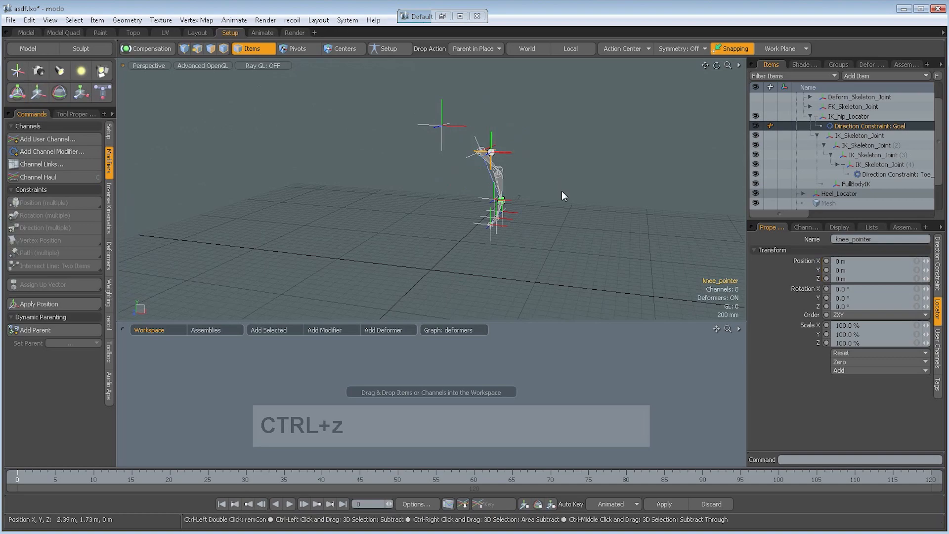
key("ctrl+z")
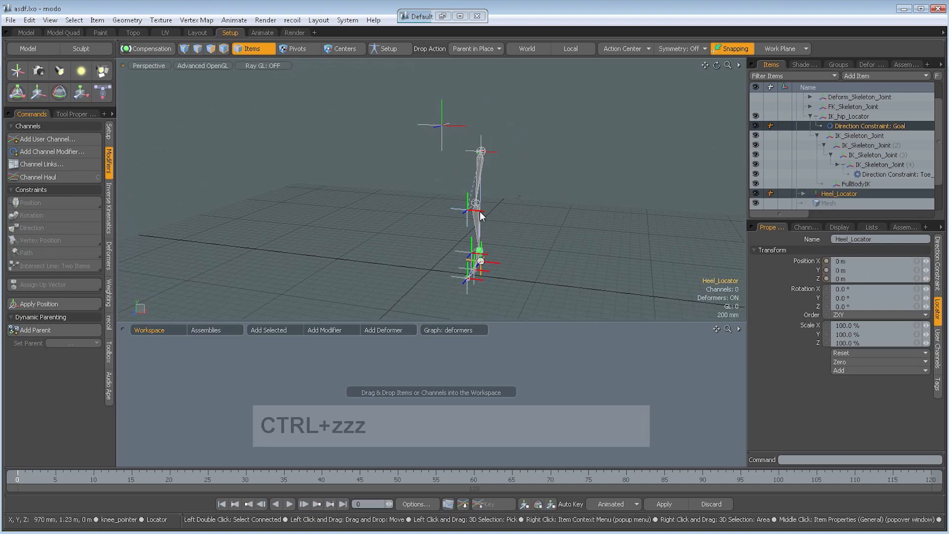
- Collapse the IK_hip_Locator hierarchy in the item list, hide it, and show the FK_Skeleton_Joint chain
left_click(467, 211)
left_click_drag(506, 231, 500, 251, "alt")
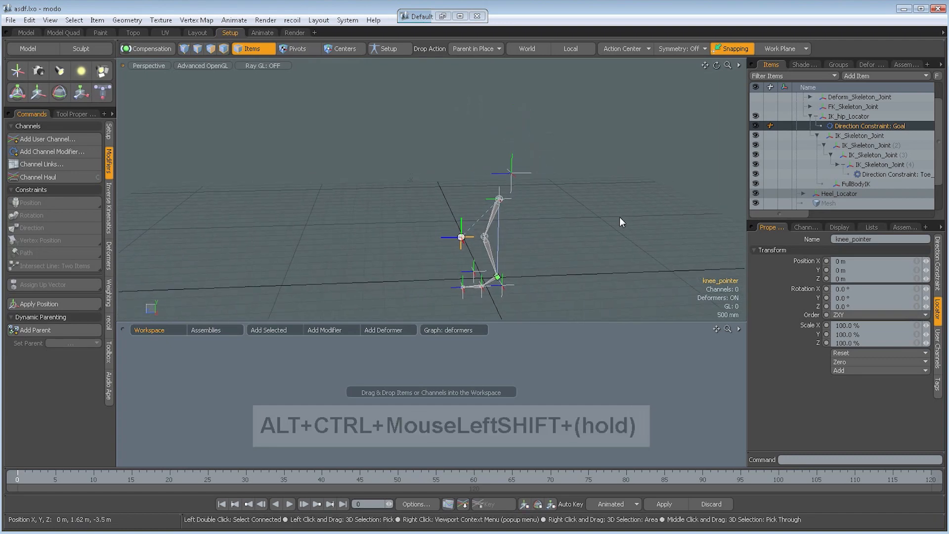
left_click(809, 116)
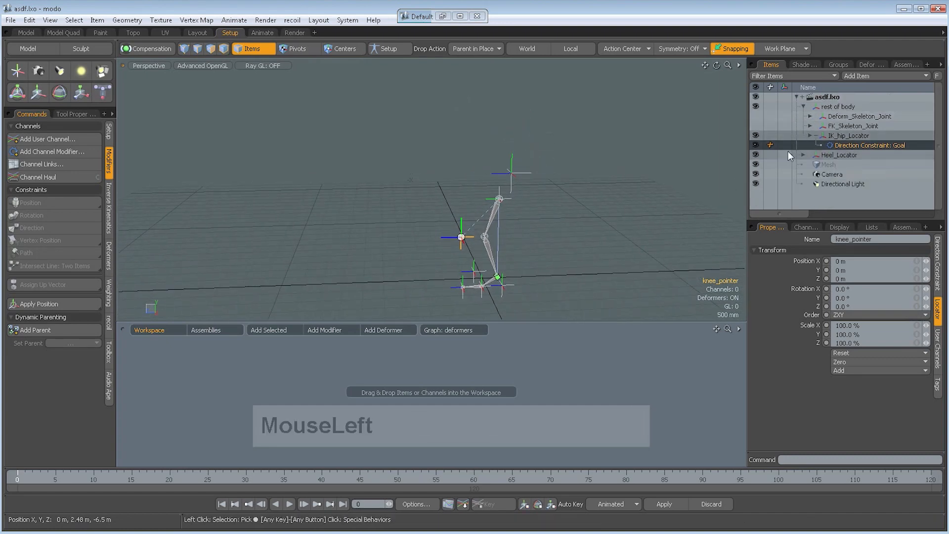
left_click(815, 135)
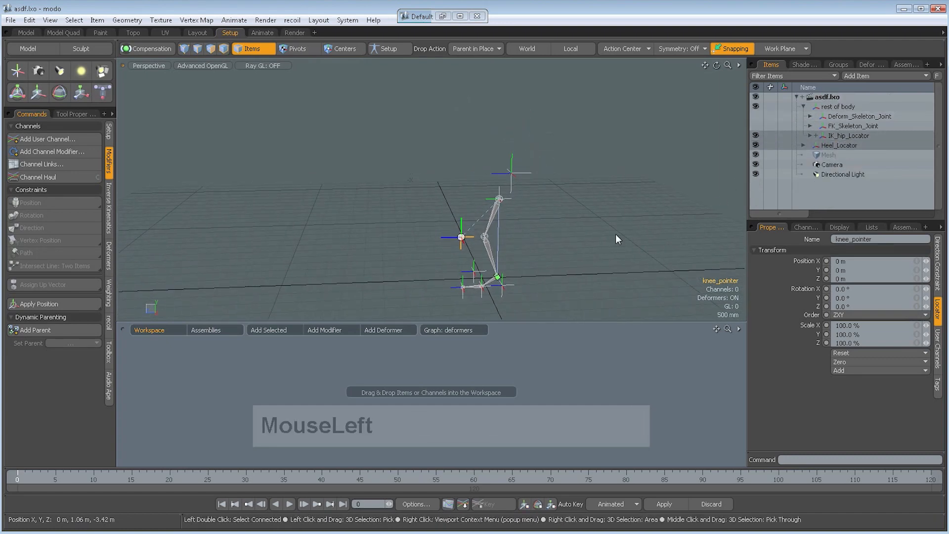
left_click_drag(580, 227, 485, 267, "alt")
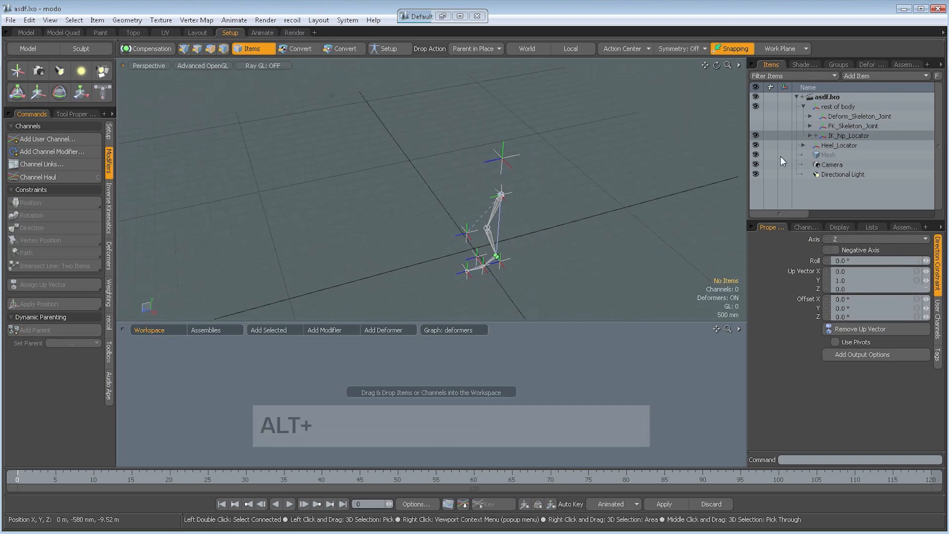
left_click(755, 126)
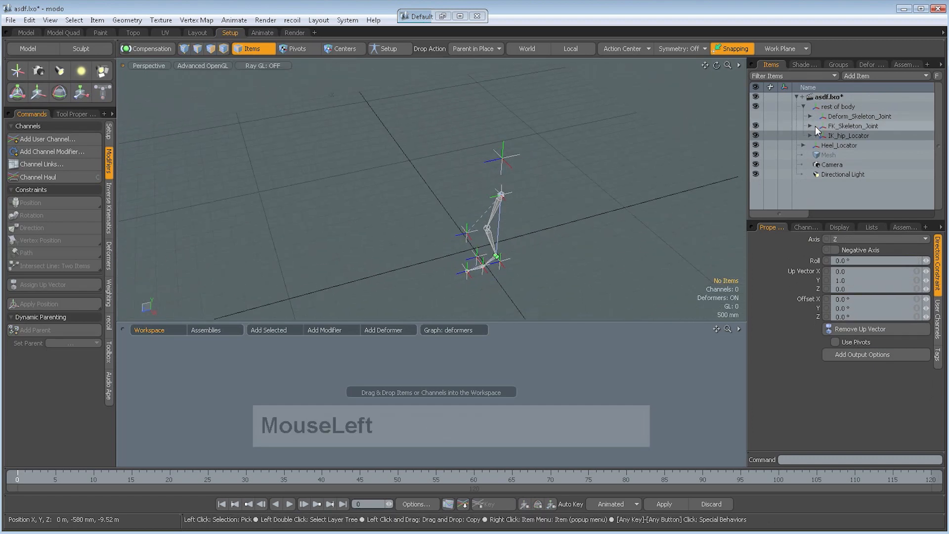
- Set the locator shape of the four FK joints from hip to ball to Circle, leaving out the toe tip joint
left_click_drag(636, 200, 558, 194, "alt")
left_click(496, 213)
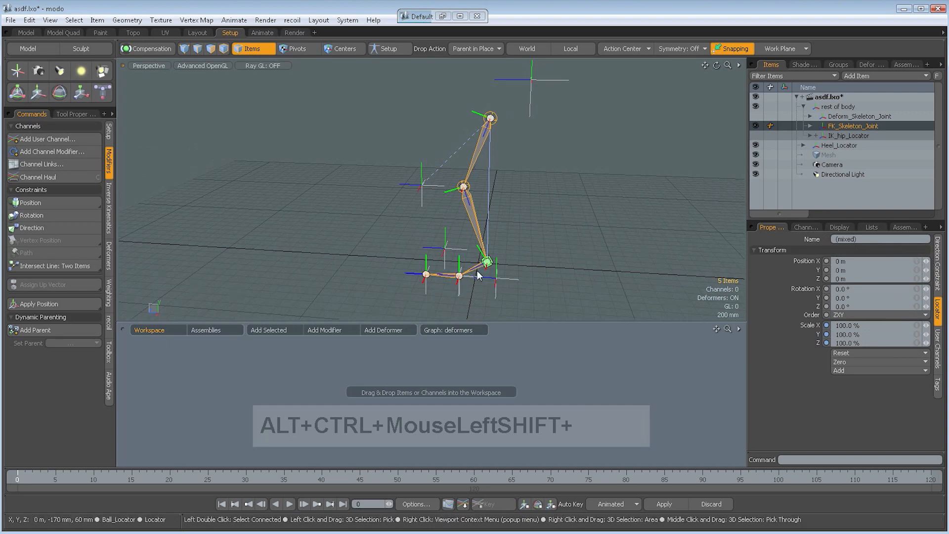
left_click(840, 226)
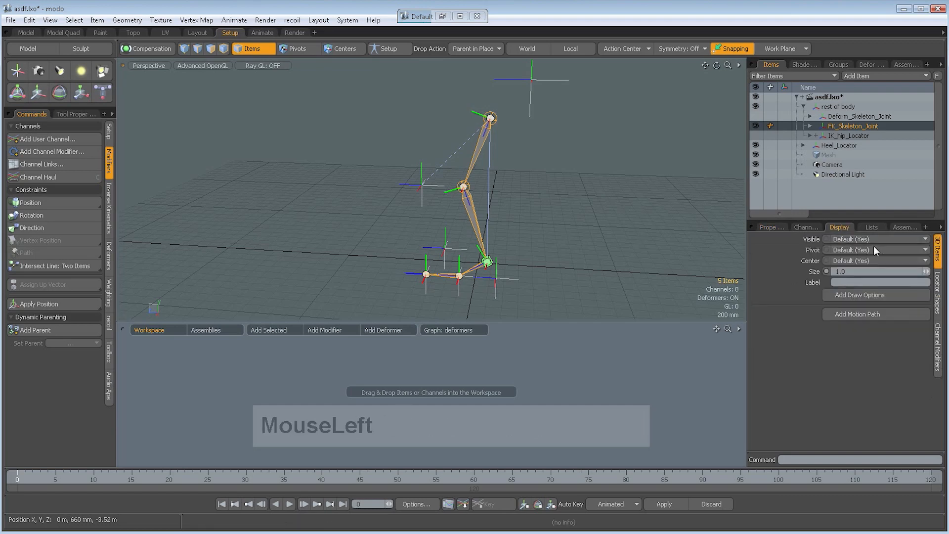
left_click(938, 292)
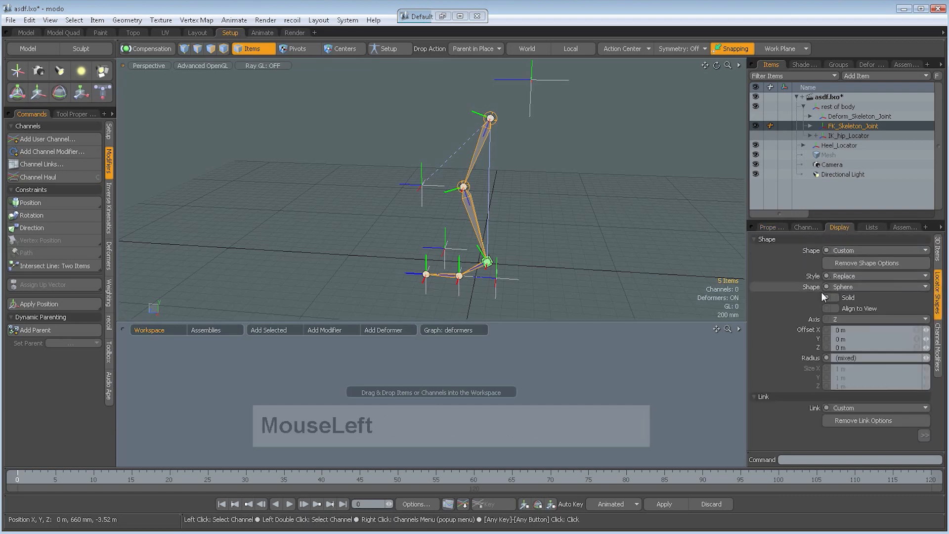
left_click(850, 287)
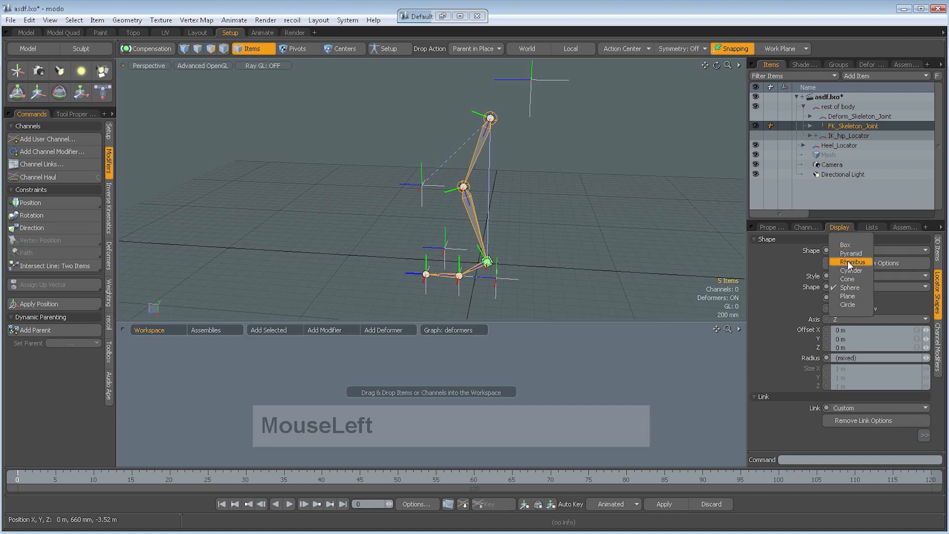
left_click(555, 279)
left_click_drag(555, 280, 603, 275, "ctrl+alt")
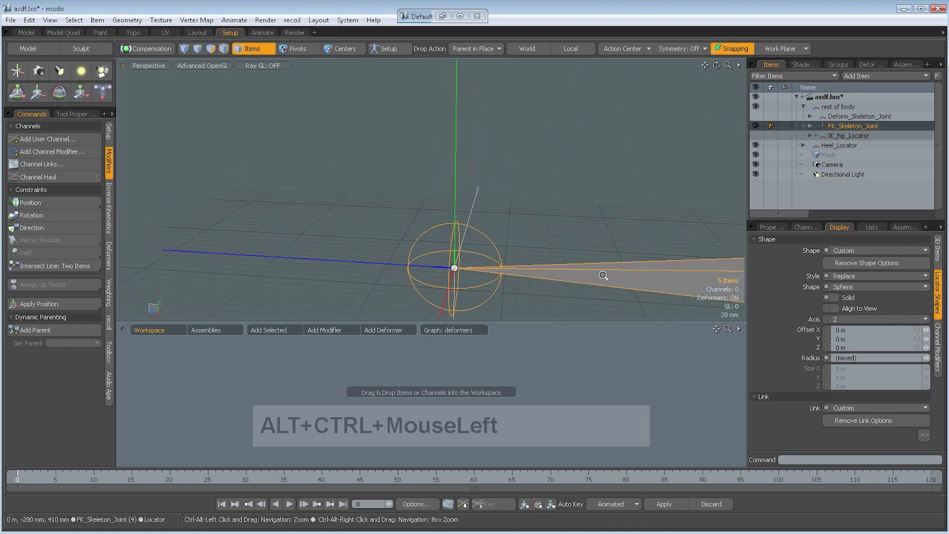
left_click_drag(602, 228, 428, 260, "ctrl+alt")
left_click(842, 288)
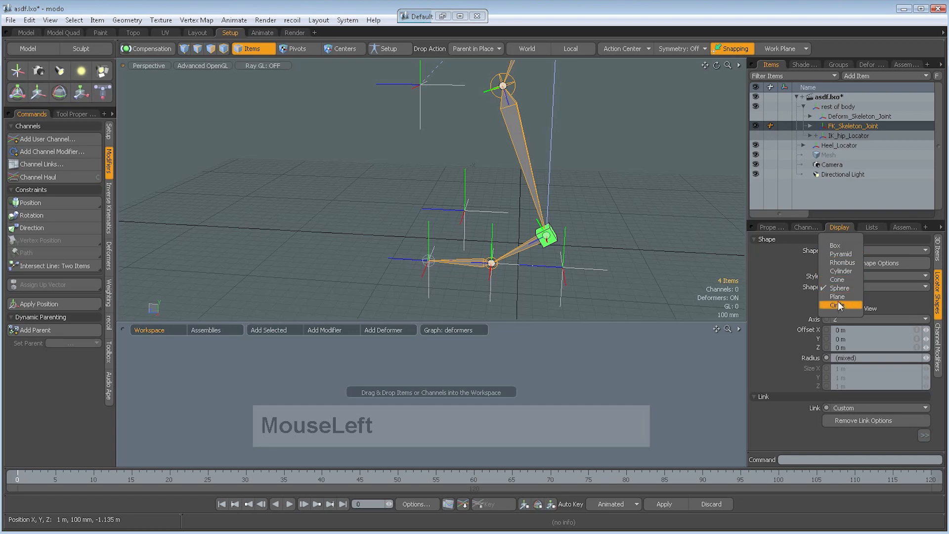
left_click(838, 306)
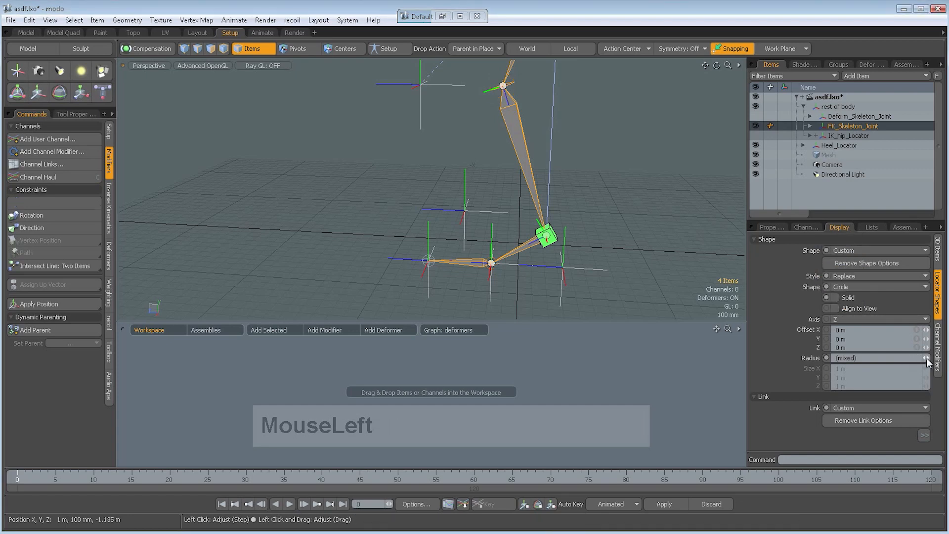
- Enlarge the circle radius of the four FK joints to about 304 mm and clear the selection
left_click_drag(926, 357, 934, 357)
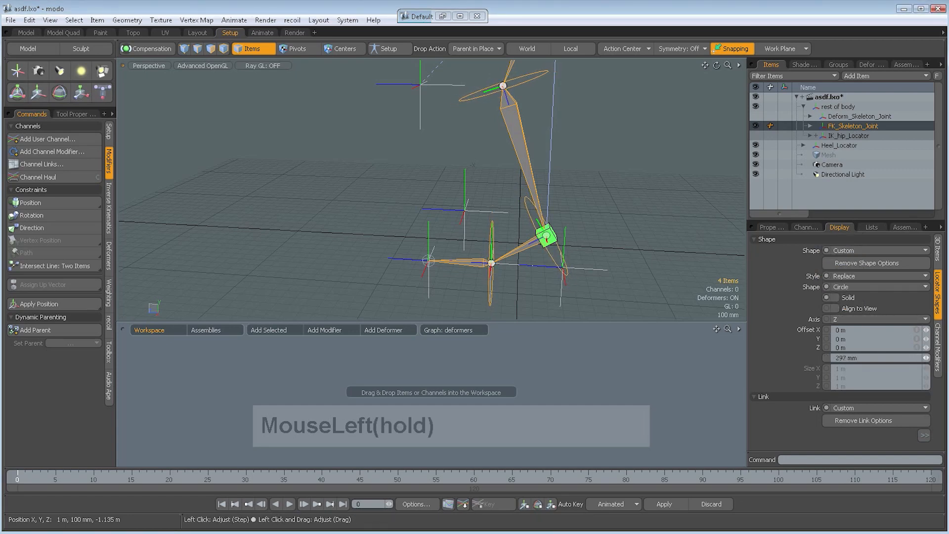
left_click_drag(593, 119, 692, 192, "alt+shift")
left_click_drag(692, 193, 613, 187, "ctrl+alt")
left_click_drag(631, 144, 600, 156, "alt+shift")
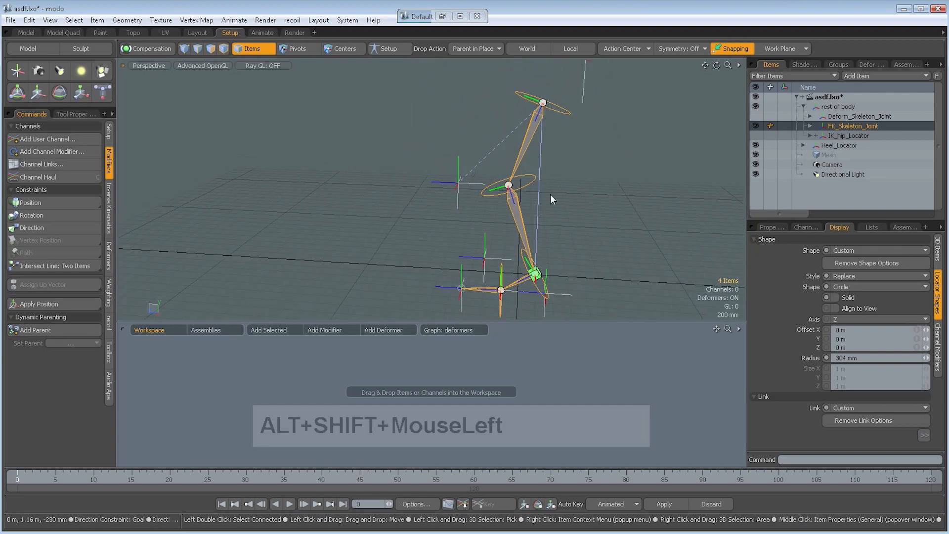
left_click(598, 219)
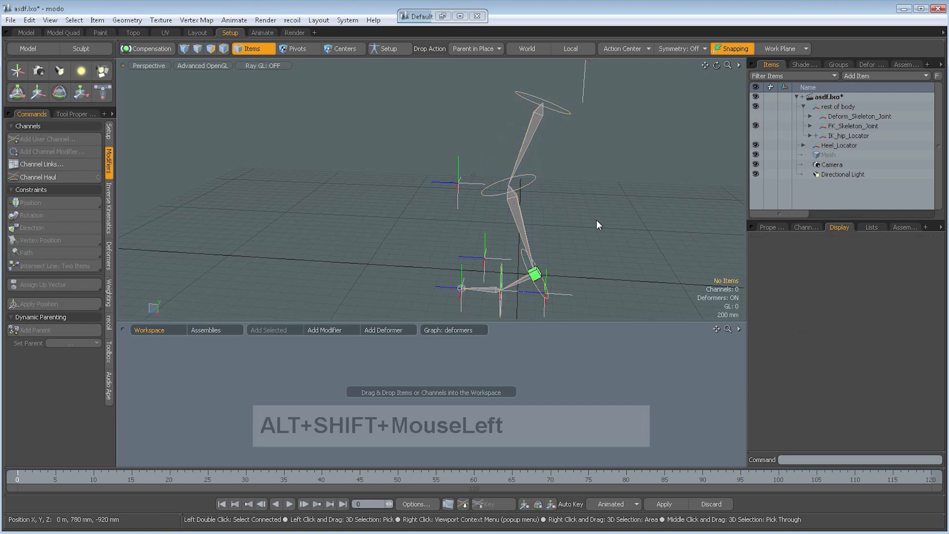
- Rotate the FK hip joint in the Local action axis, swinging the FK leg away from the knee_pointer
left_click(534, 181)
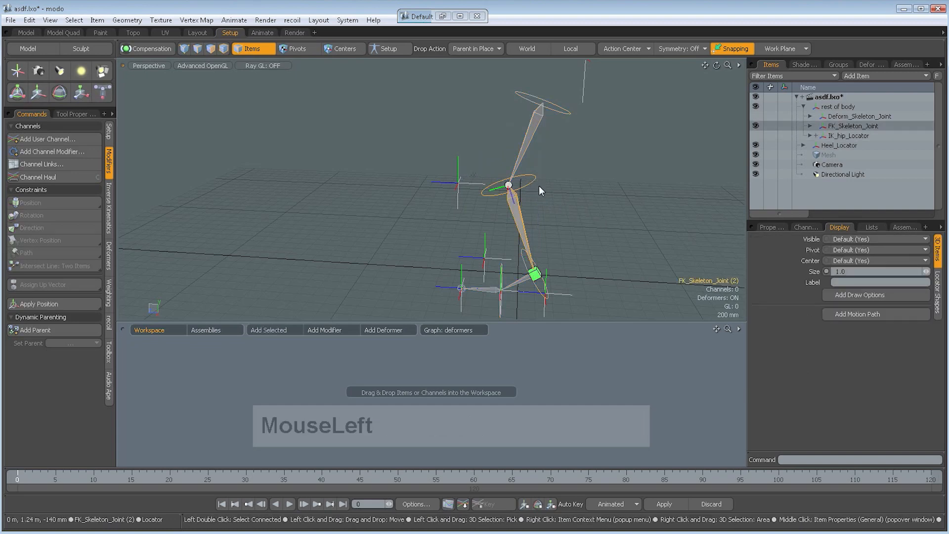
left_click(601, 220)
left_click_drag(602, 222, 543, 102, "alt")
left_click(543, 103)
left_click_drag(616, 177, 588, 161, "alt")
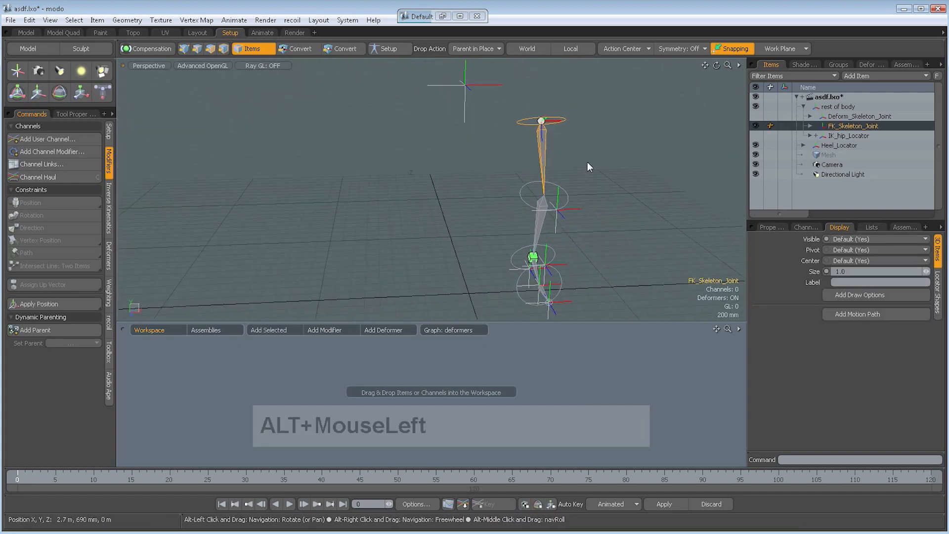
key("e")
left_click(570, 49)
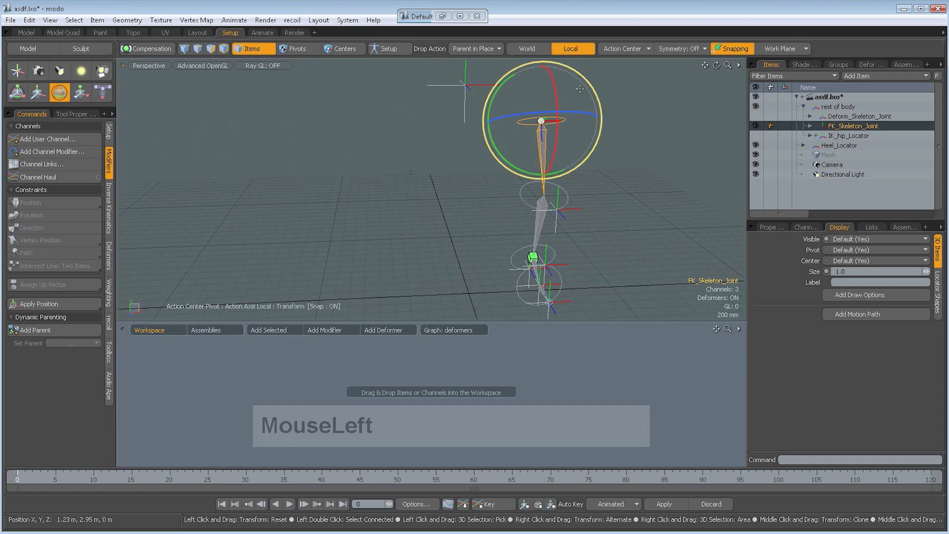
mouse_move(641, 198)
left_mouse_down("alt")
mouse_move(578, 173)
mouse_move(533, 179)
mouse_move(577, 207)
mouse_move(627, 208)
left_mouse_up("alt")
left_click_drag(493, 126, 434, 176)
key("space")
- Rotate the FK knee joint about its local axis to bend the lower leg up behind the thigh
left_click(436, 185)
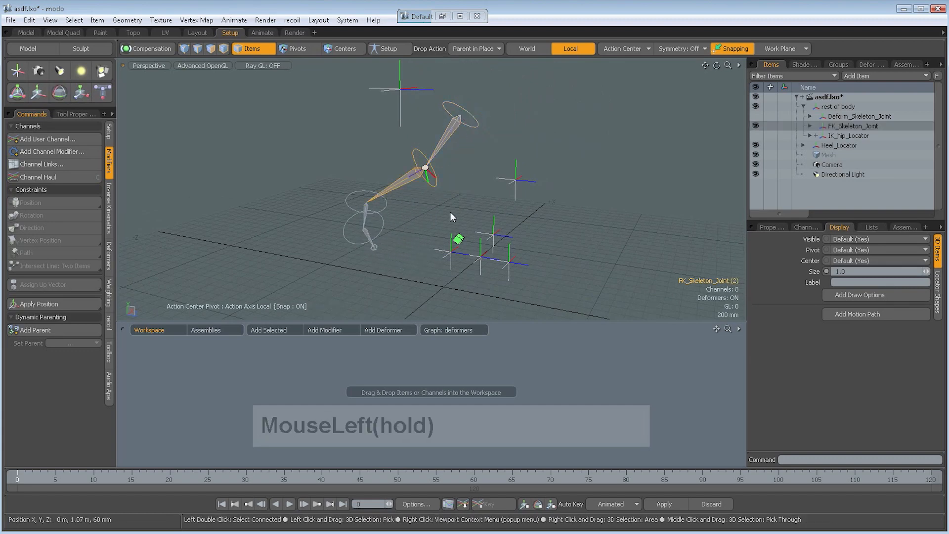
key("e")
left_click_drag(452, 189, 405, 223)
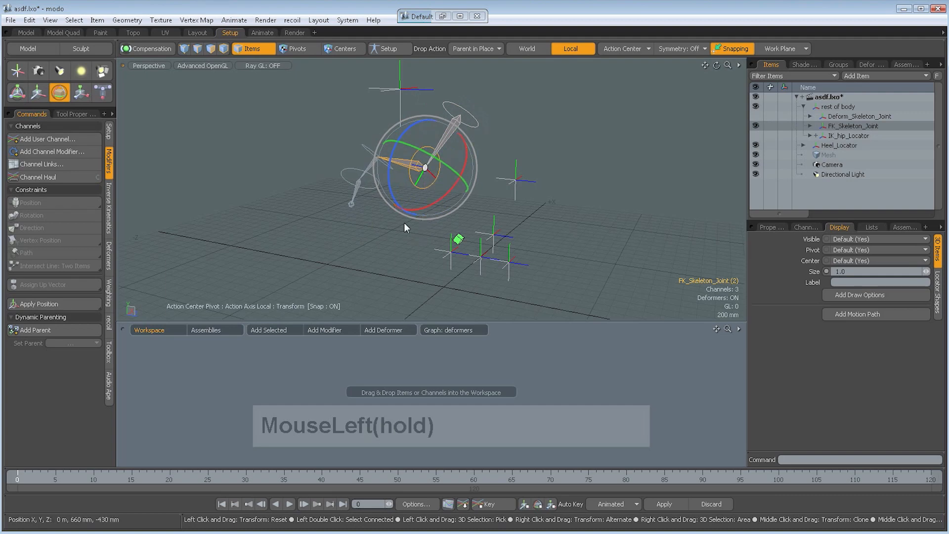
- Rotate the FK ankle joint about its local axis, clear the selection and save the scene
key("space")
left_click(373, 165)
key("e")
left_click_drag(396, 179, 377, 196)
key("space")
left_click(608, 192)
left_click_drag(605, 191, 558, 169, "alt")
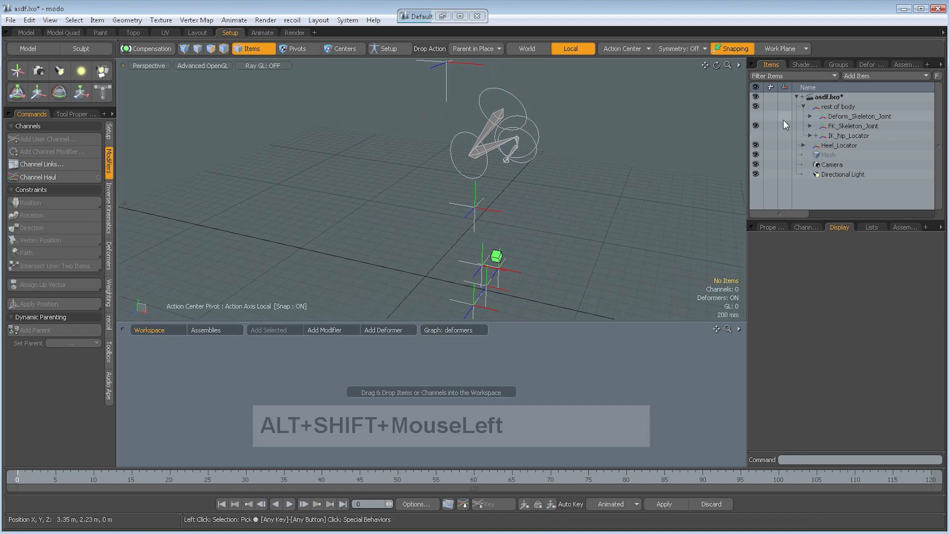
key("ctrl+s")
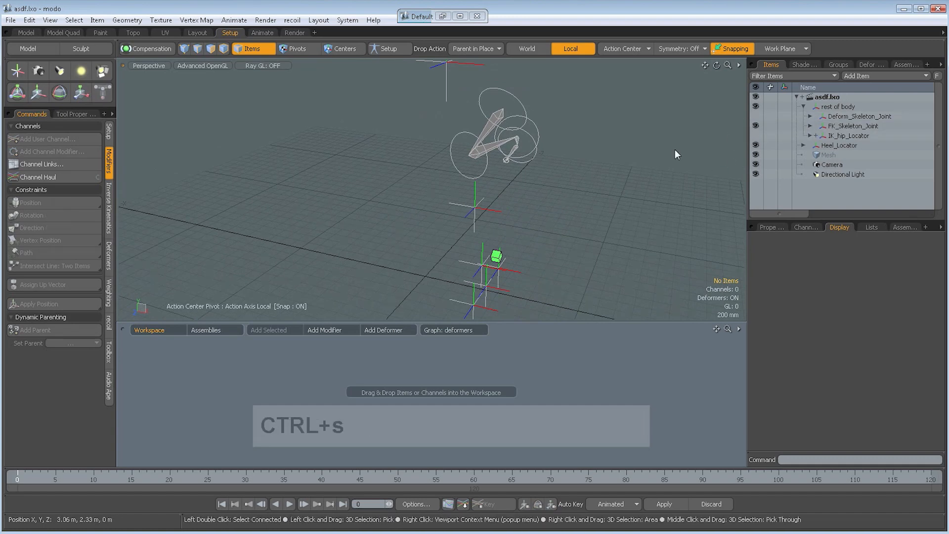
- Hide the FK_Skeleton_Joint chain and show the IK_hip_Locator chain
left_click_drag(676, 154, 518, 184, "alt")
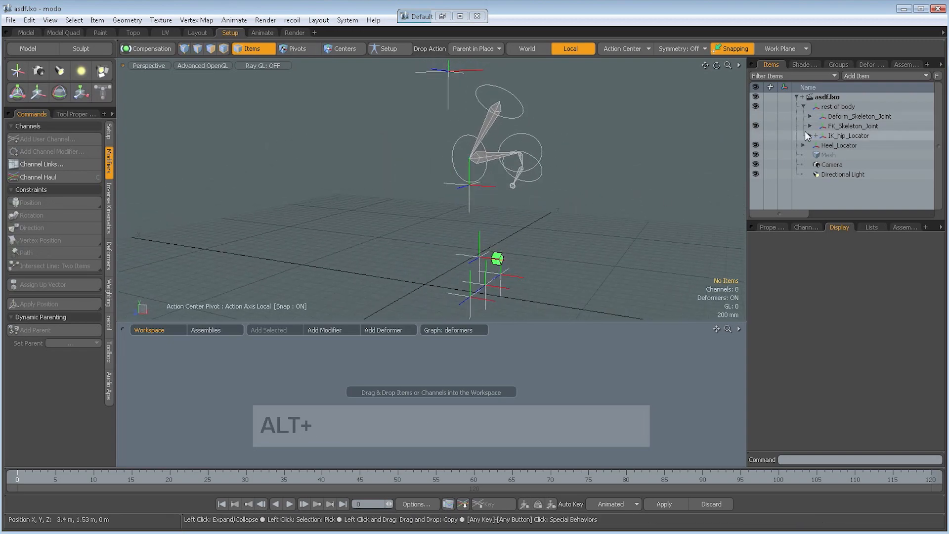
left_click(758, 127)
left_click(756, 136)
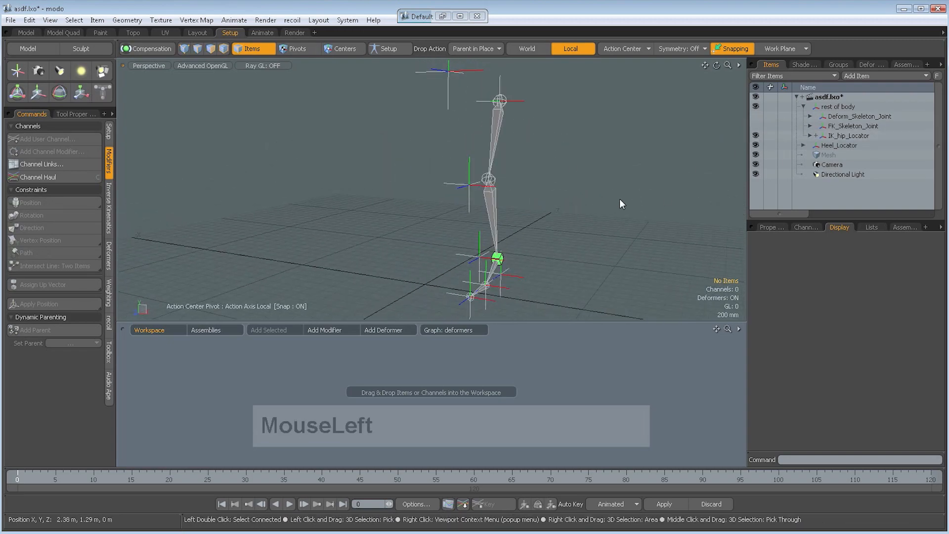
- Raise the Heel_Locator so the IK leg bends, and rotate it to tilt the foot
left_click_drag(618, 199, 634, 180, "alt")
left_click(540, 245)
key("w")
key("e")
key("w")
left_click_drag(627, 217, 627, 174, "alt")
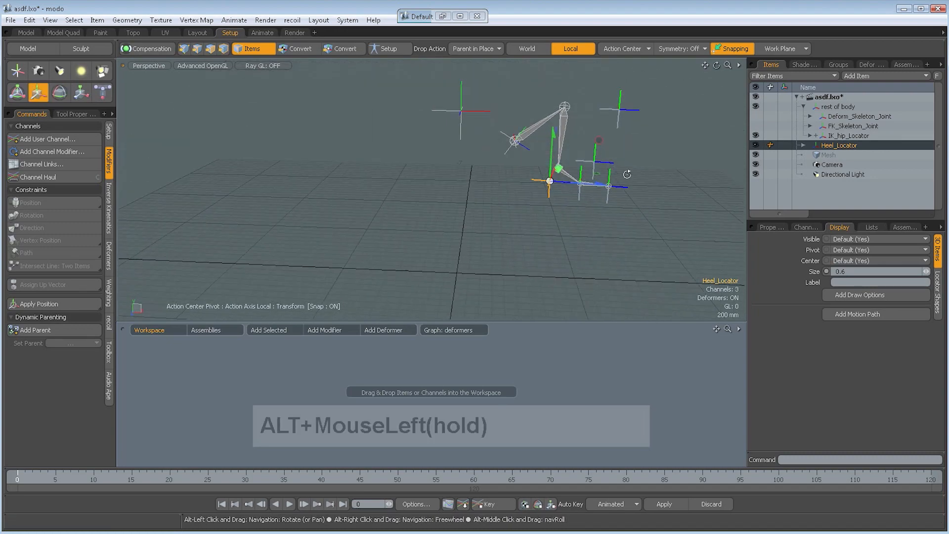
left_click_drag(599, 141, 544, 168)
key("e")
key("w")
left_click_drag(593, 188, 671, 134)
- Adjust the position of the knee_pointer in front of the IK knee and clear the selection
left_click(587, 199)
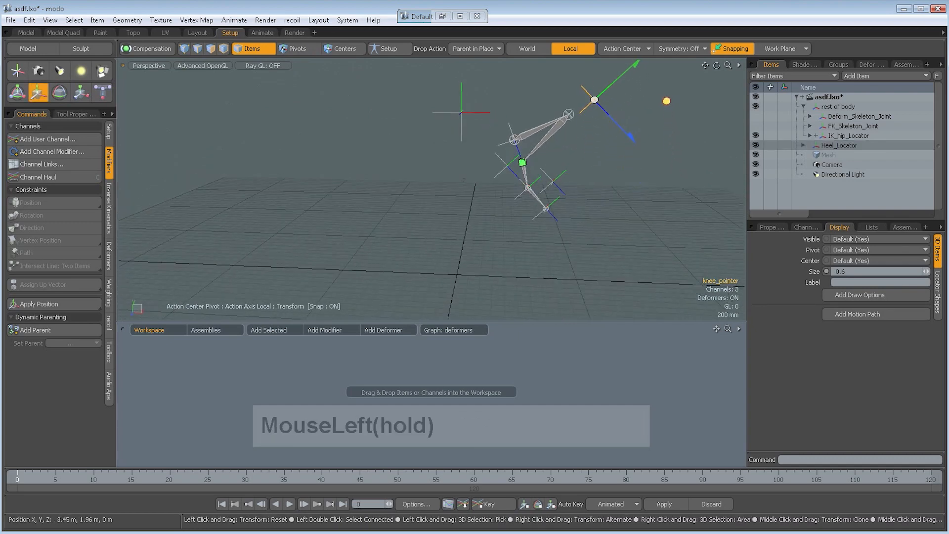
left_click_drag(670, 102, 670, 103)
left_click(646, 176)
left_click_drag(646, 176, 626, 177, "alt")
- Rotate the Heel_Locator further about its local axis so the IK foot points more steeply downward
left_click(505, 170)
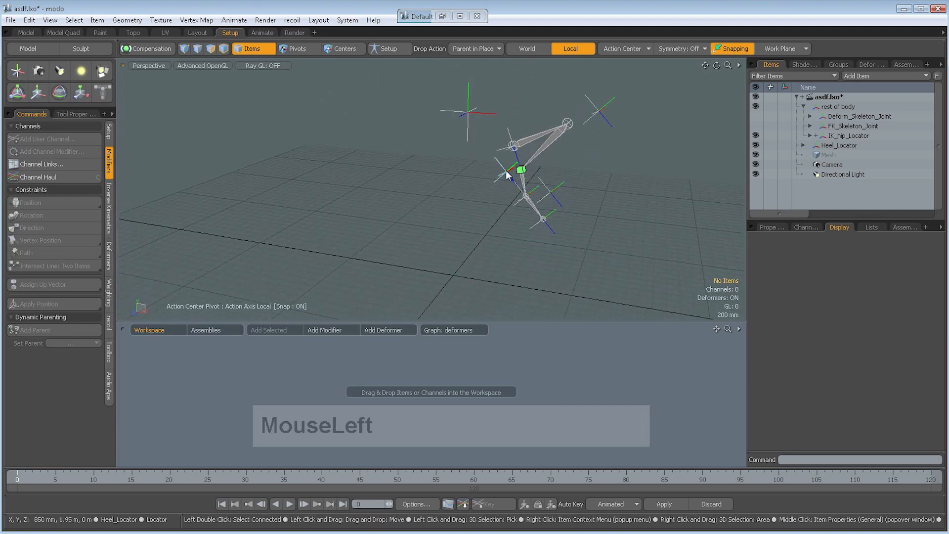
key("e")
left_click_drag(555, 204, 539, 219)
key("space")
- Rotate the Ball_Locator by about -8.5° around its local axis and clear the selection
left_click(511, 207)
key("e")
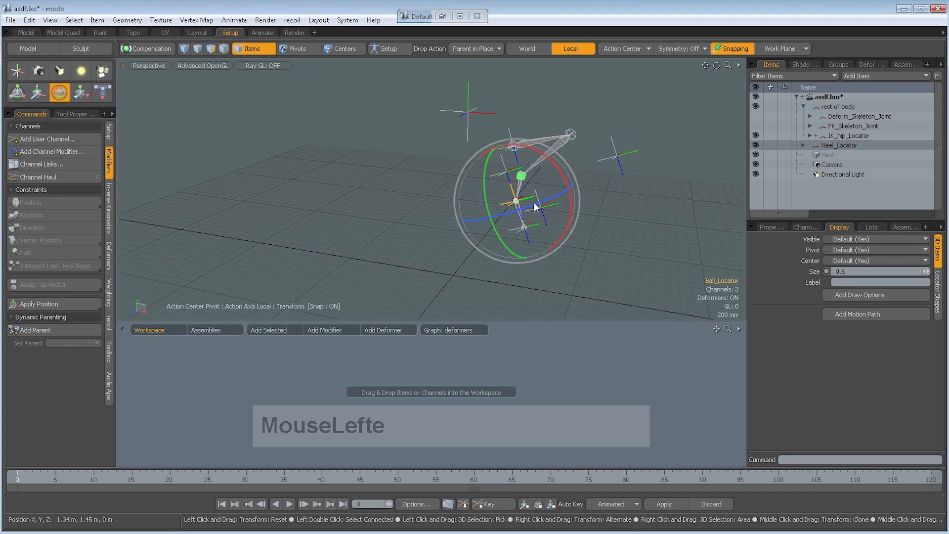
left_click_drag(569, 207, 567, 199)
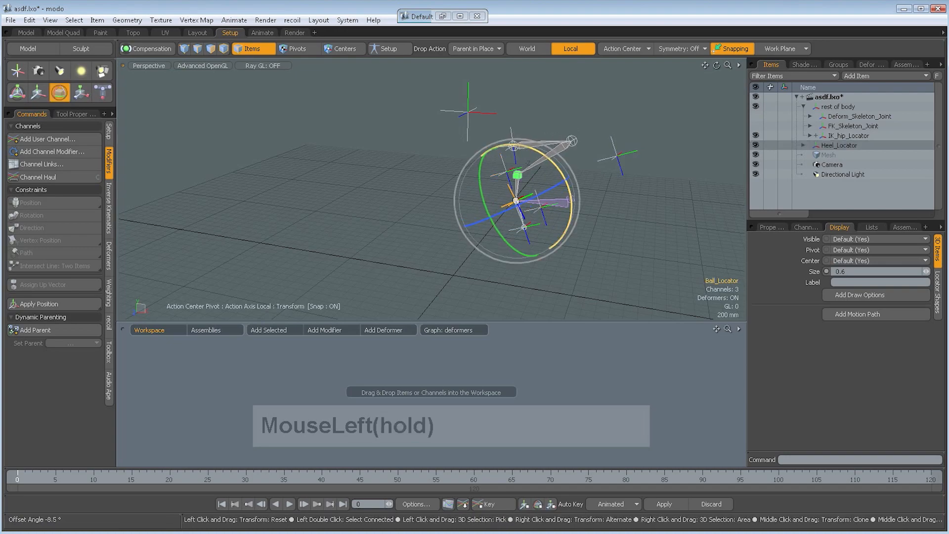
key("space")
left_click(615, 219)
left_click_drag(615, 218, 533, 221, "alt")
- Activate rotation on the toe control, leave it again, clear the selection and save the scene
left_click(535, 205)
key("e")
key("space")
left_click(582, 211)
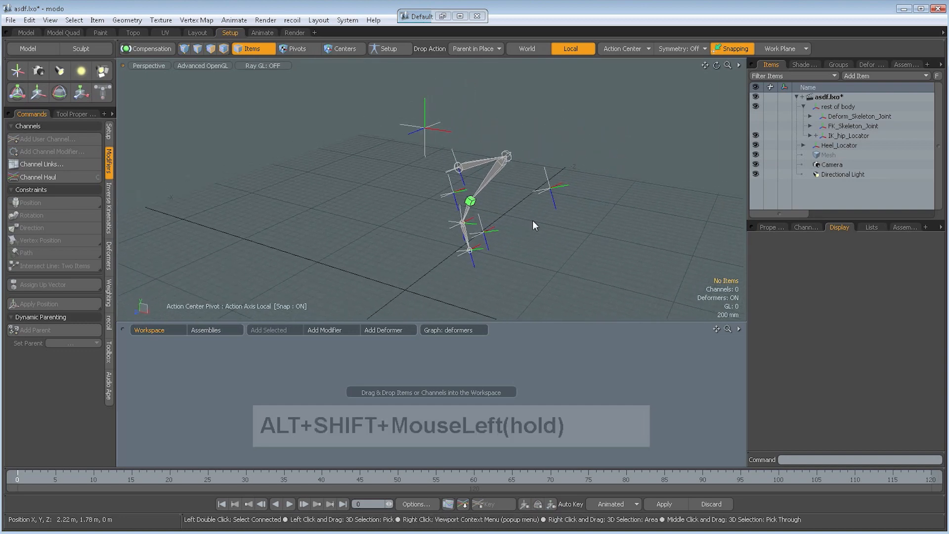
key("ctrl+s")
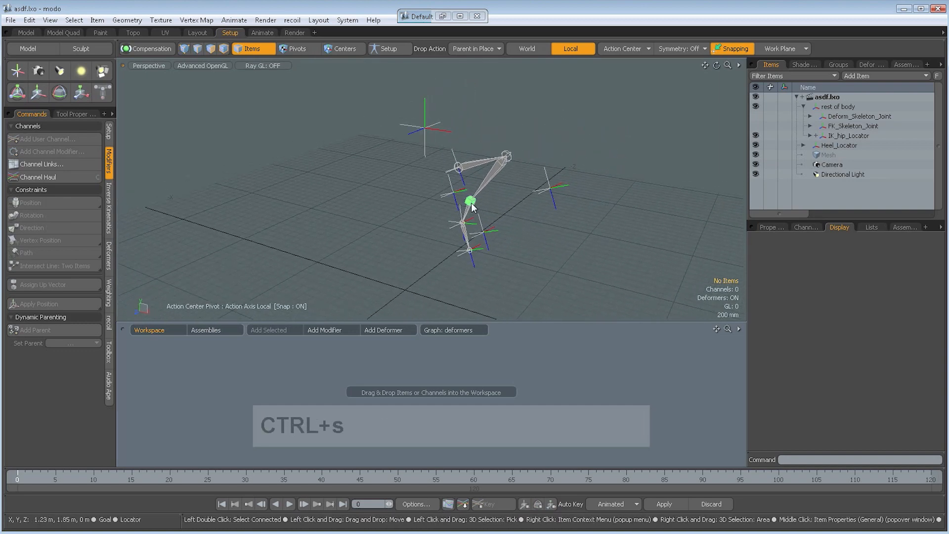
- Examine the solver properties of the FullBodyIK item under IK_hip_Locator, including its IK/FK Blend, and clear the selection
left_click(473, 166)
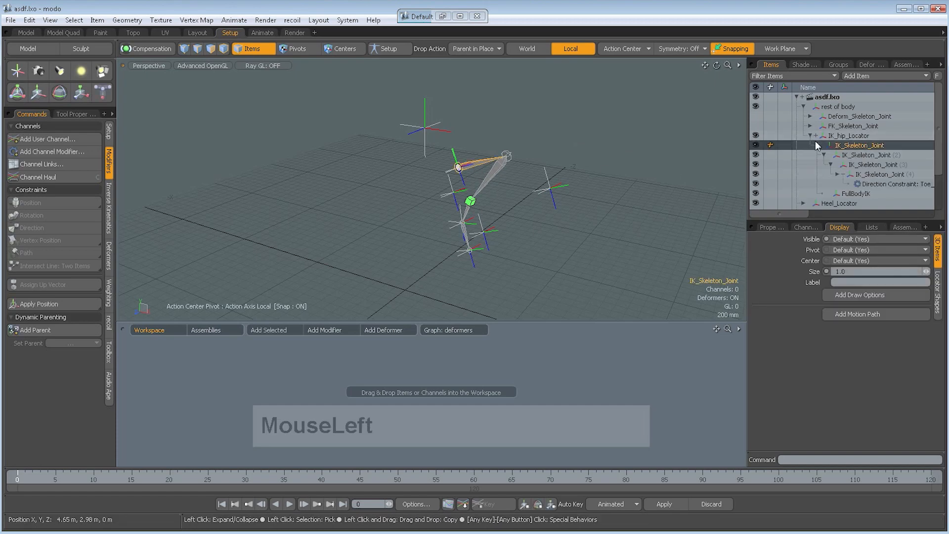
left_click(854, 193)
left_click(761, 228)
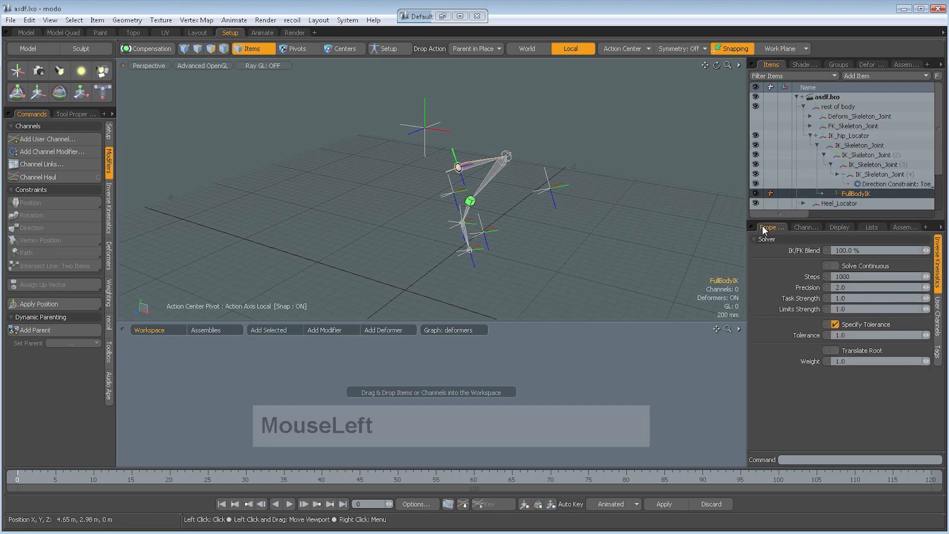
left_click(526, 226)
- Show the Deform chain and add a Rotation constraint linking its hip joint to the IK hip joint
left_click_drag(526, 226, 553, 220, "alt")
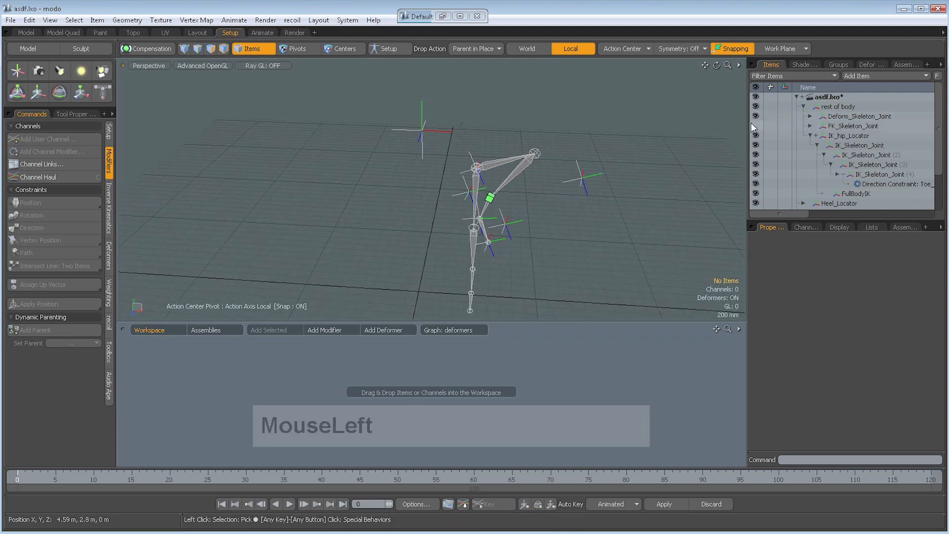
left_click_drag(566, 188, 519, 188, "alt")
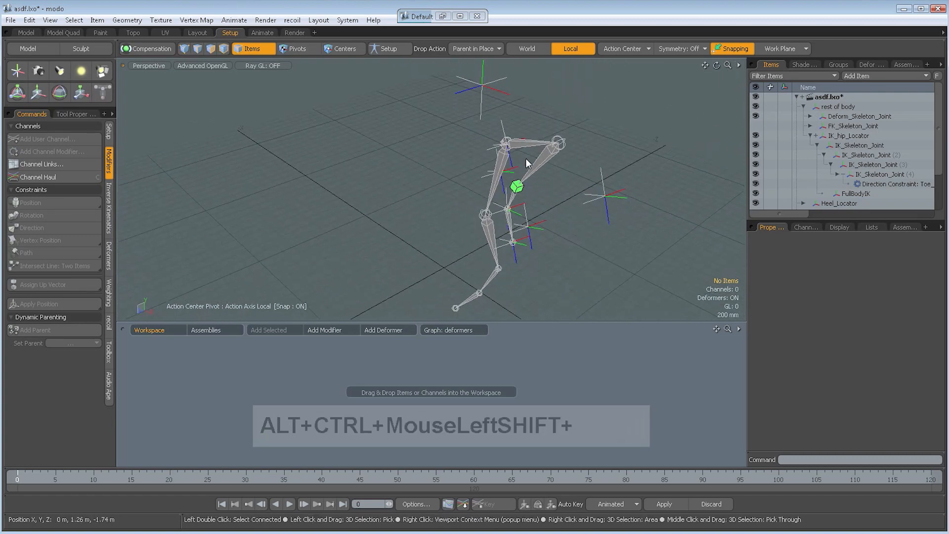
left_click(494, 186)
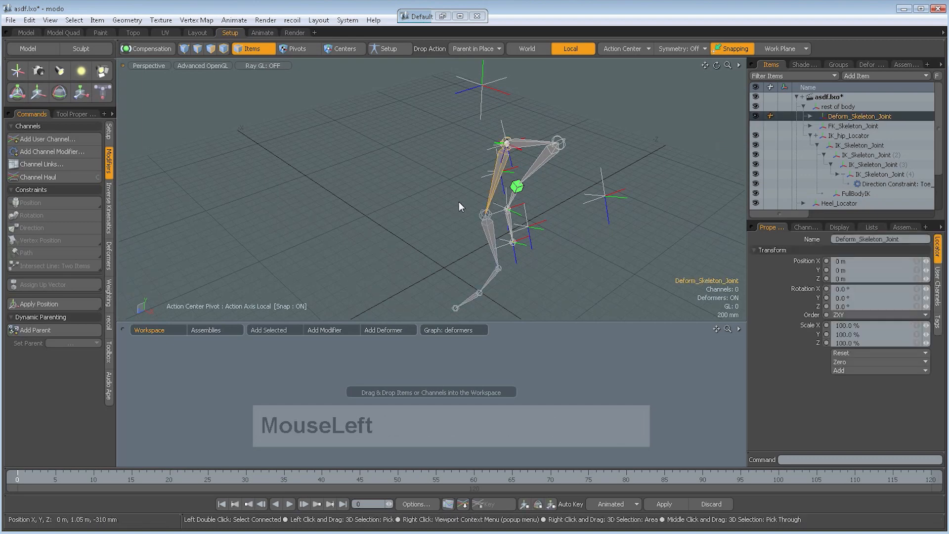
left_click(533, 143, "shift")
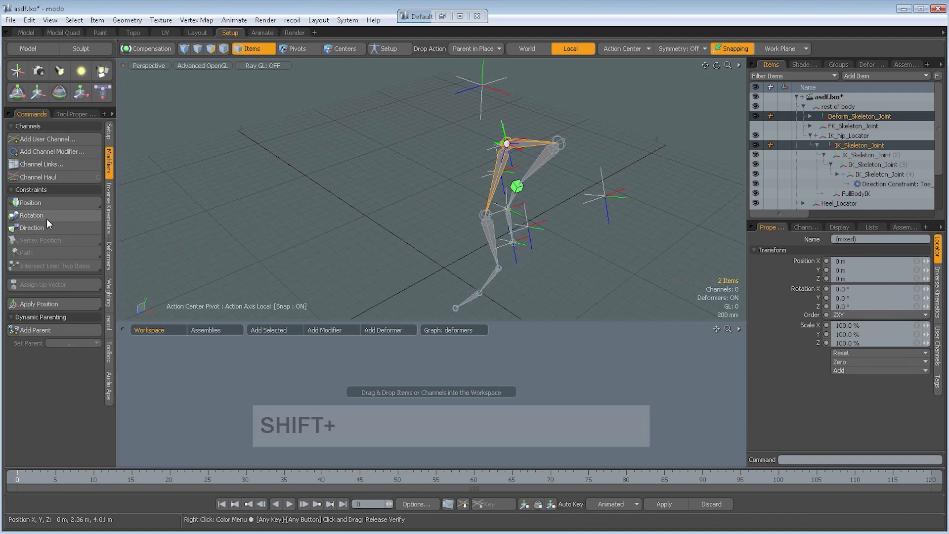
left_click(48, 217)
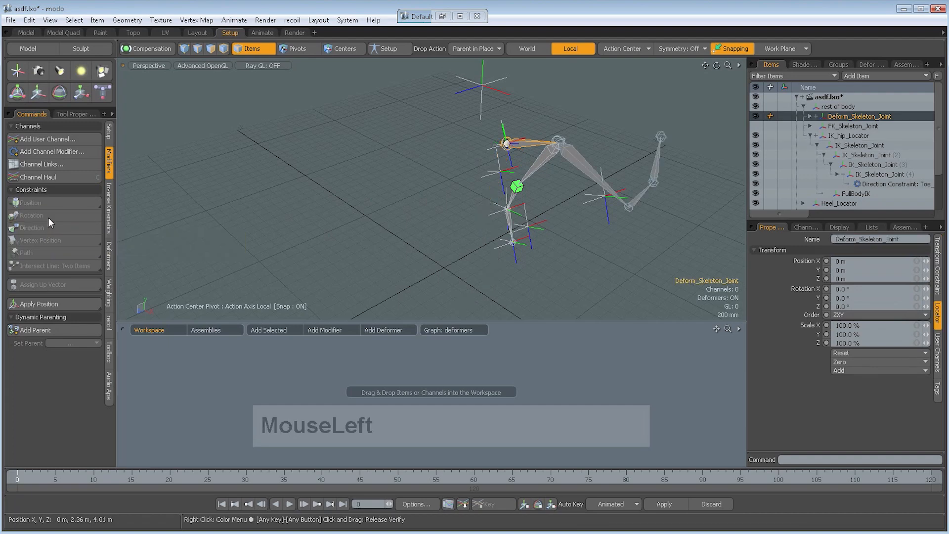
- Add a Rotation constraint linking the Deform knee joint to the IK knee joint
left_click(580, 165)
left_click(541, 162, "shift")
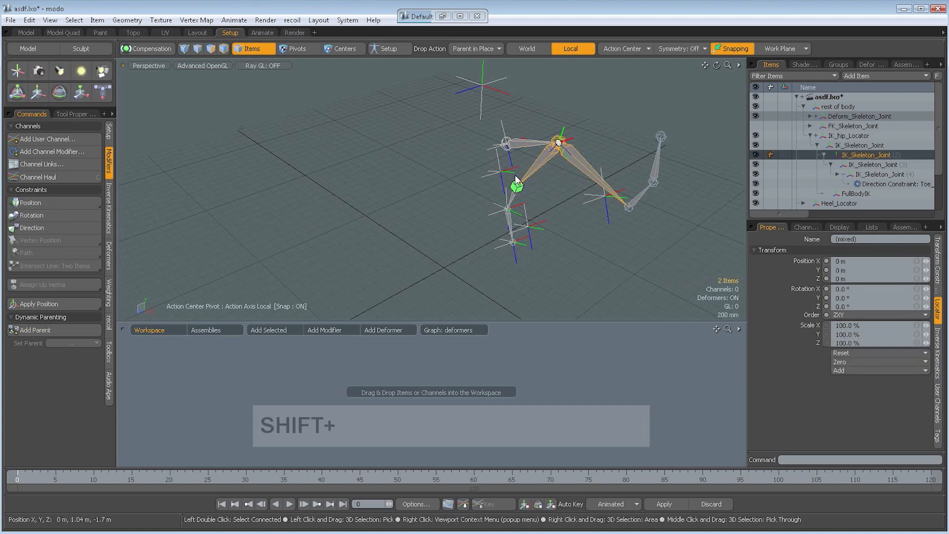
left_click(55, 216)
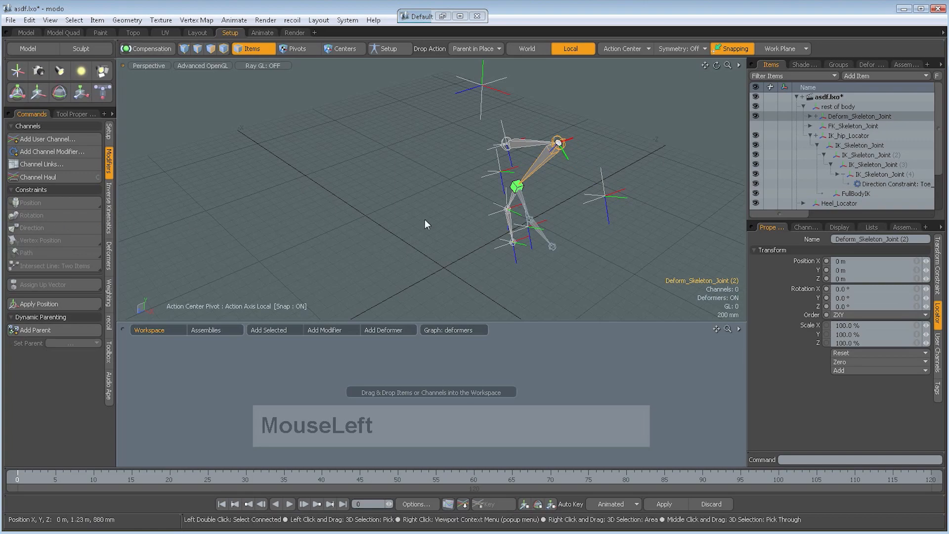
- Add a Rotation constraint linking the Deform ball joint to the IK ball joint
left_click_drag(425, 218, 573, 180, "alt")
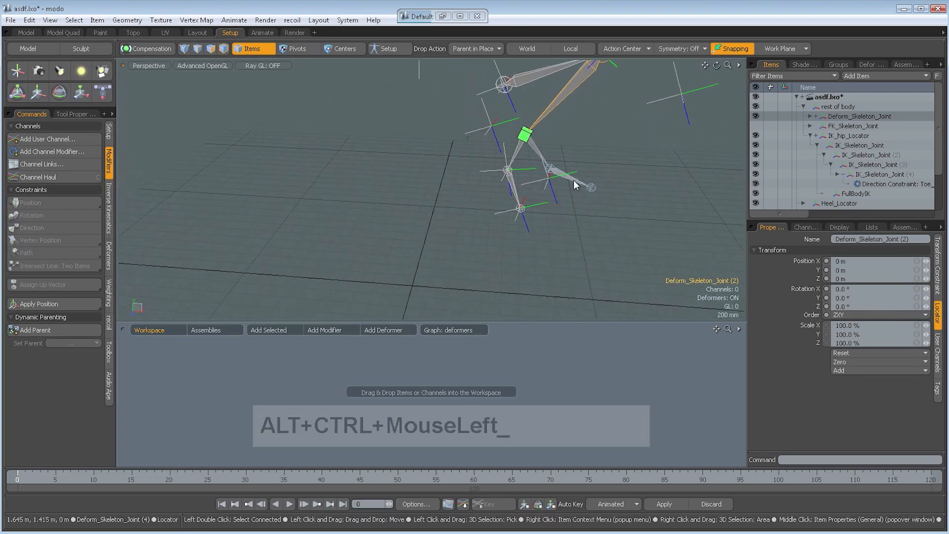
left_click(574, 180)
left_click(515, 194, "shift")
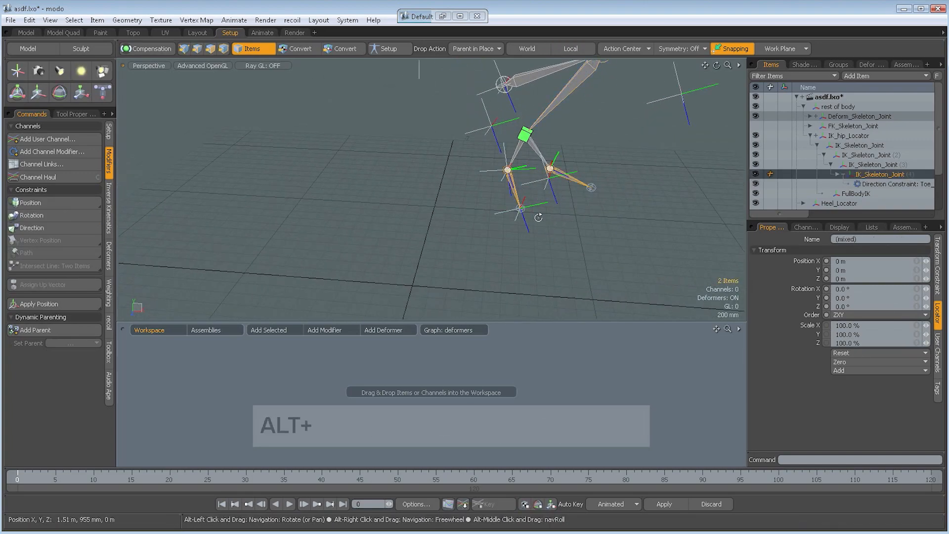
left_click_drag(538, 218, 558, 218, "ctrl+alt")
left_click(53, 215)
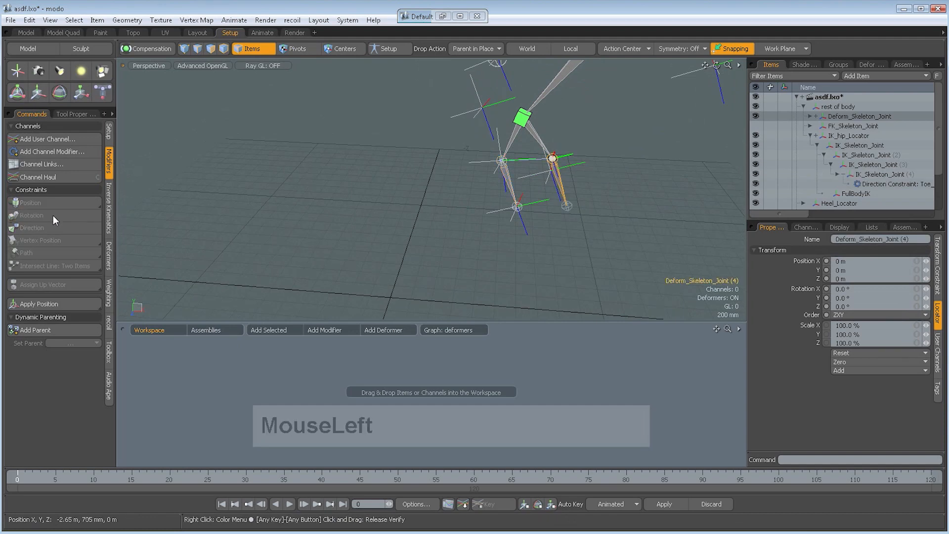
- Add a Rotation constraint linking the Deform ankle joint to the IK ankle joint and clear the selection
left_click(538, 138)
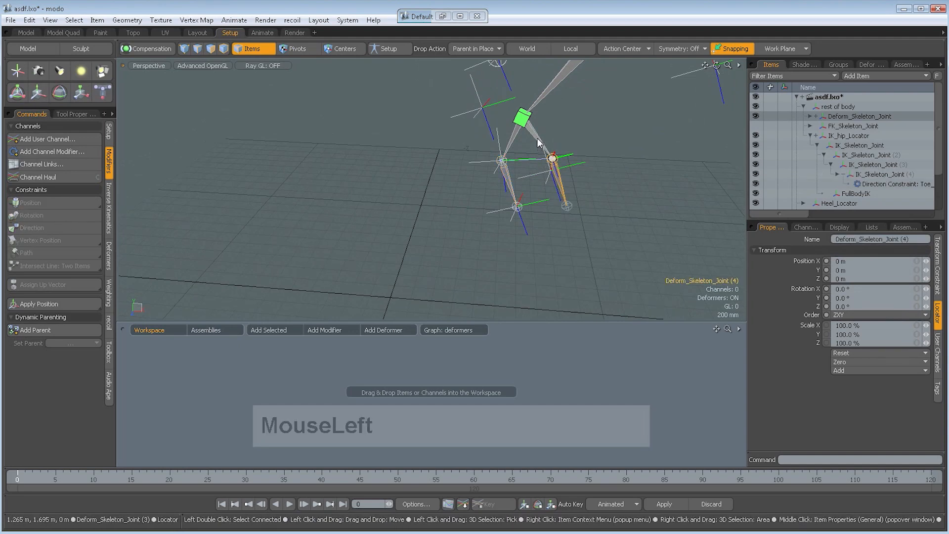
left_click(511, 140, "shift")
left_click(53, 215)
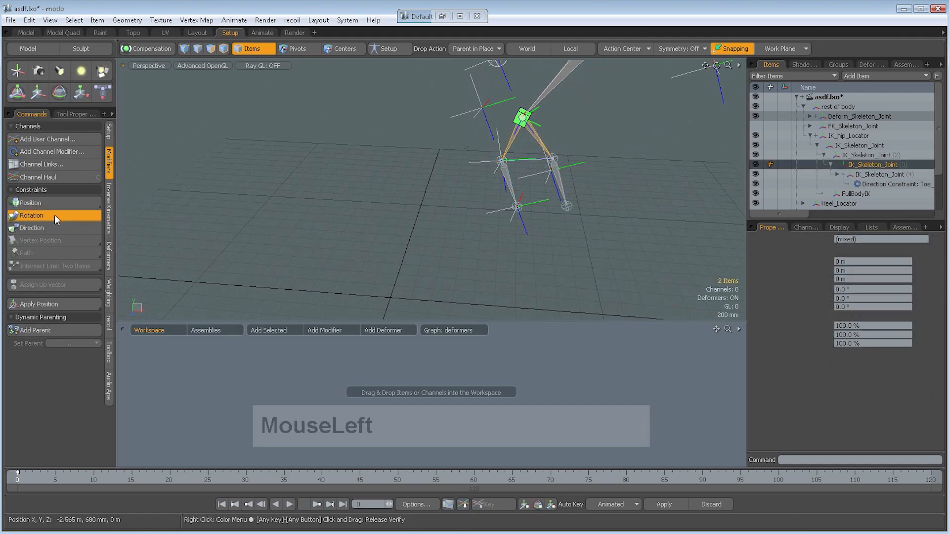
left_click(584, 228)
- Check the alignment of the constrained Deform chain with the IK chain and save the scene
left_click_drag(588, 229, 573, 185, "alt")
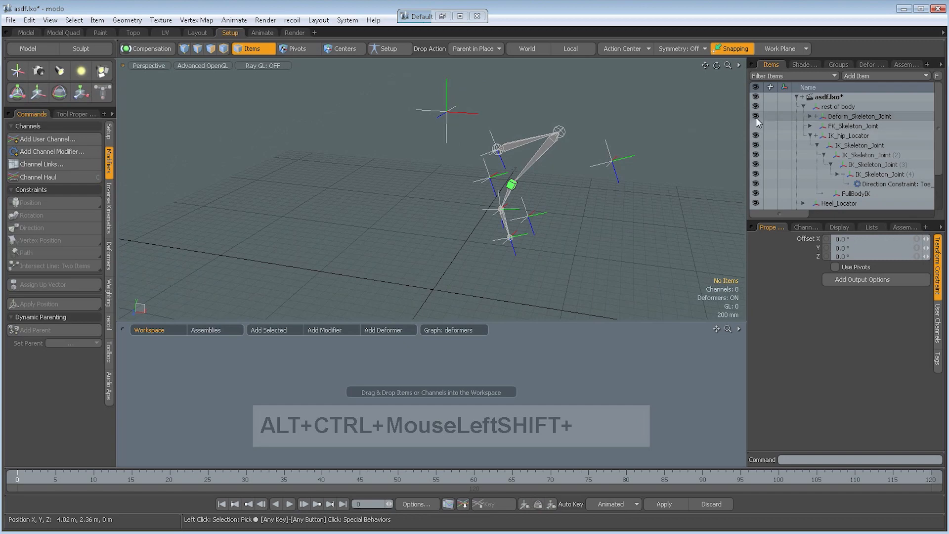
left_click_drag(668, 199, 762, 165, "alt")
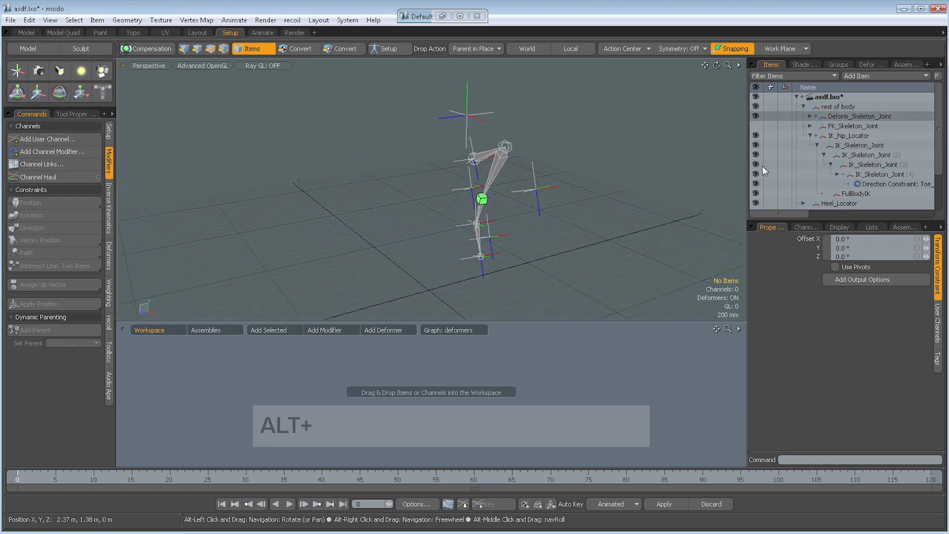
mouse_move(531, 170)
left_mouse_down("alt")
mouse_move(490, 187)
mouse_move(546, 175)
left_mouse_up("alt")
left_click_drag(618, 203, 585, 196, "alt")
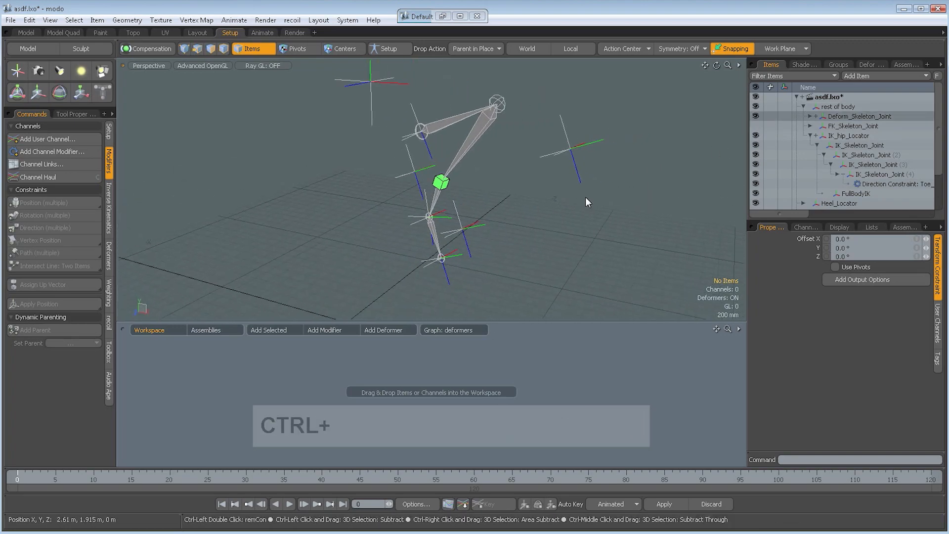
key("ctrl+s")
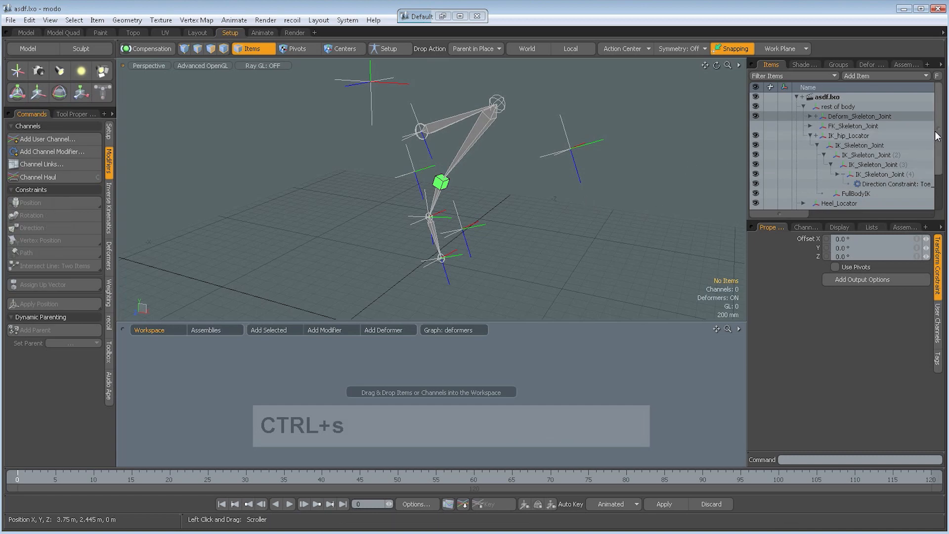
- Set the IK/FK Blend of the FullBodyIK solver to 90% and compare the Deform and IK chains around the knee
left_click(857, 194)
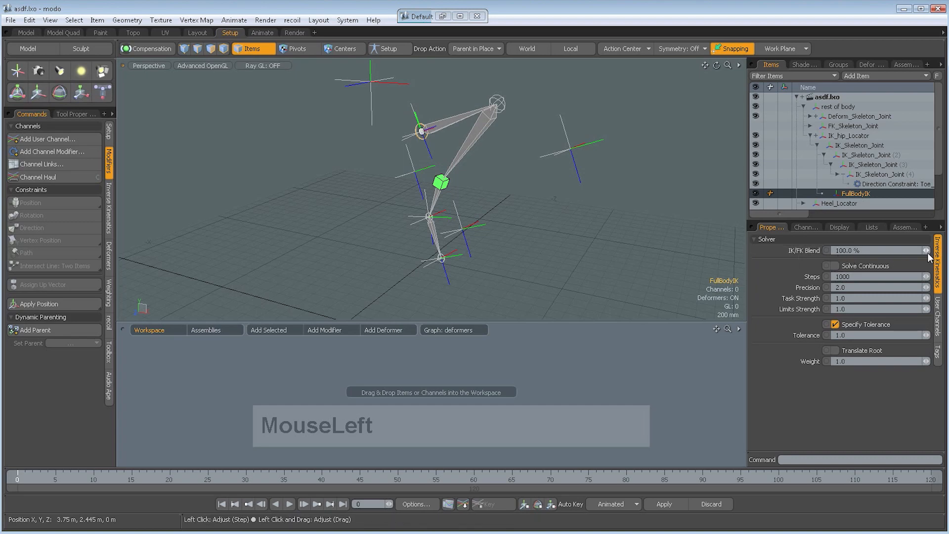
mouse_move(926, 251)
left_mouse_down()
mouse_move(899, 251)
mouse_move(926, 251)
left_mouse_up()
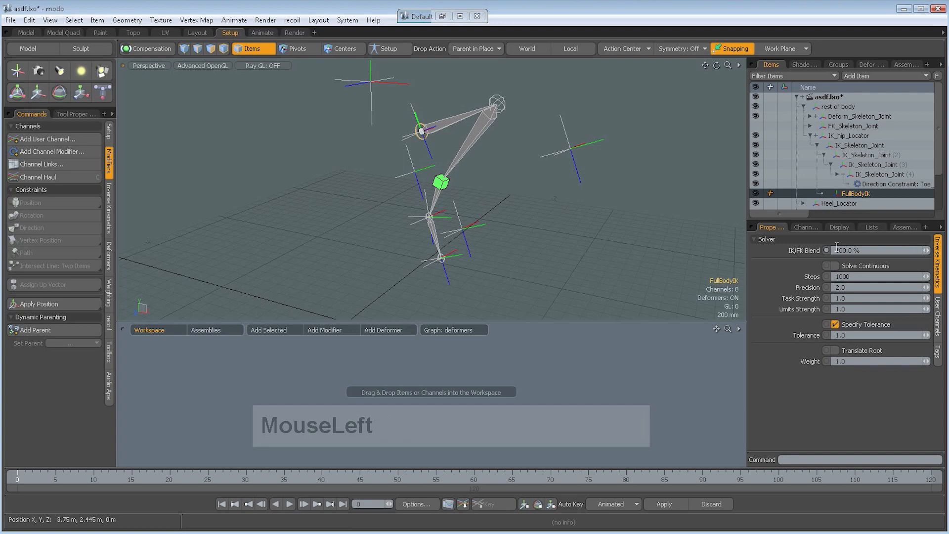
left_click_drag(462, 148, 463, 211, "alt+shift")
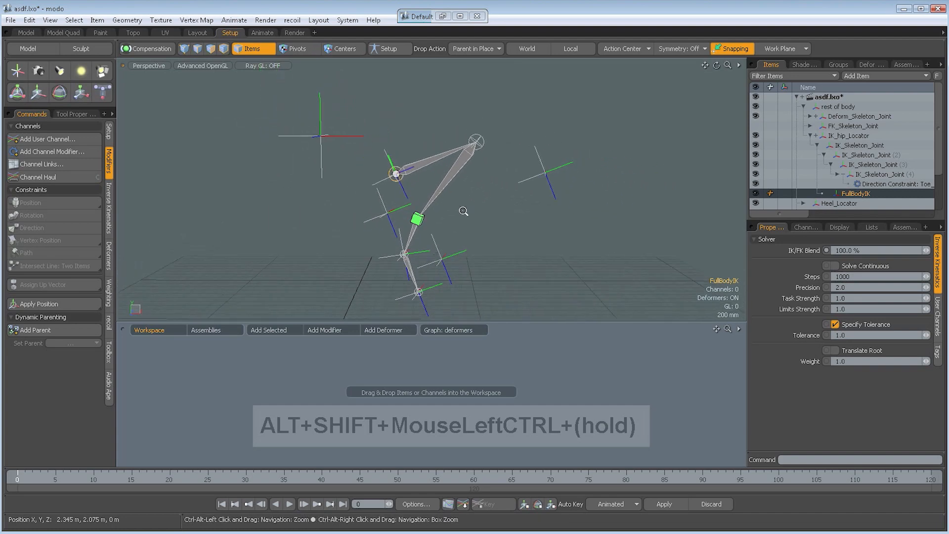
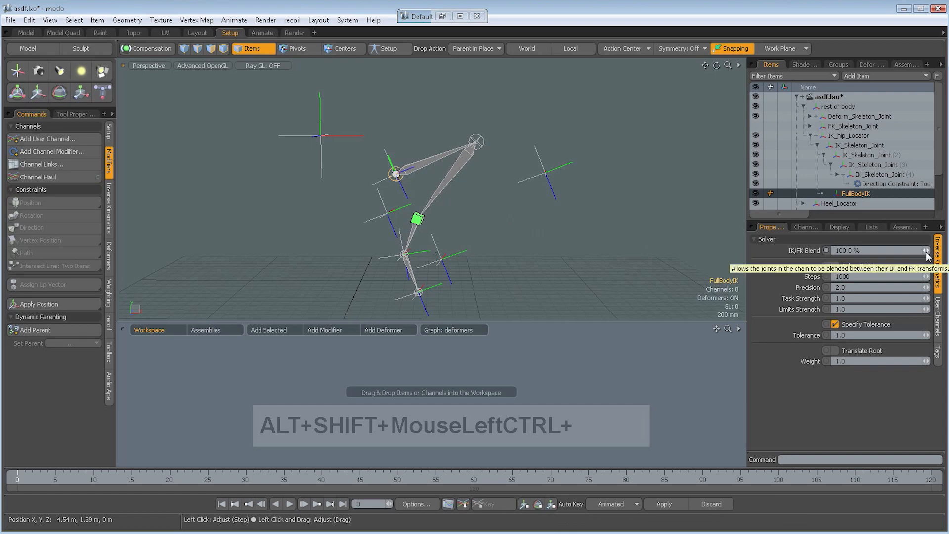
left_click_drag(926, 254, 918, 251)
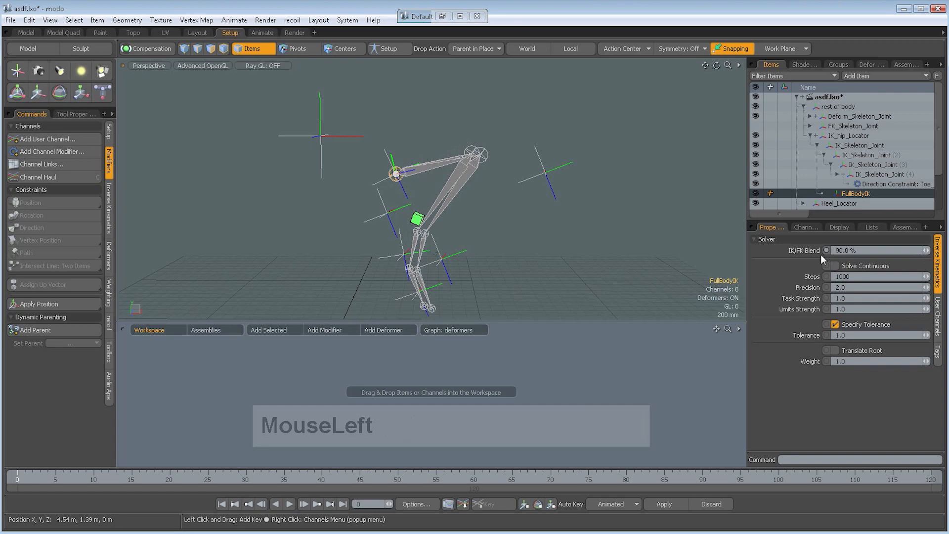
left_click_drag(435, 208, 527, 163, "ctrl+alt")
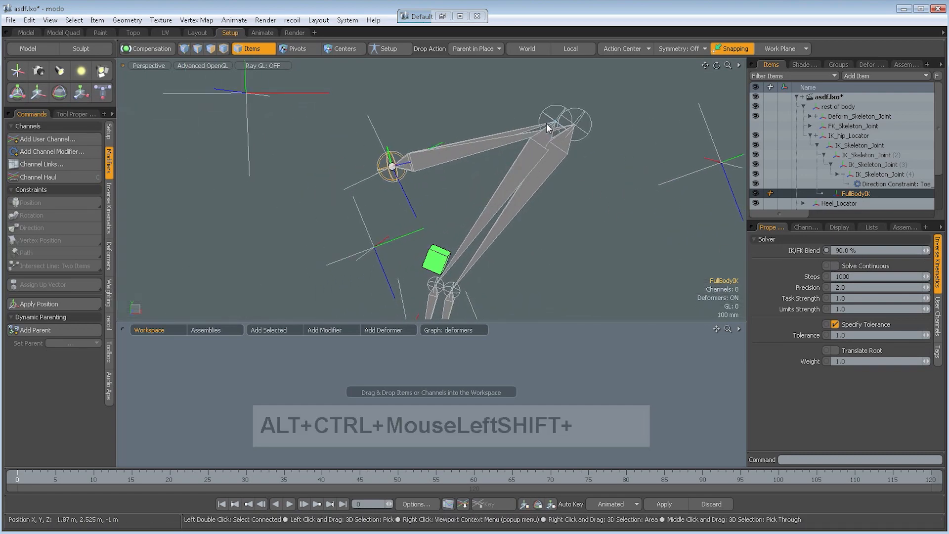
- Lower the FullBodyIK solver's IK/FK Blend to 0% to check the chains, and raise it back to 100%
left_click_drag(547, 123, 558, 131, "alt")
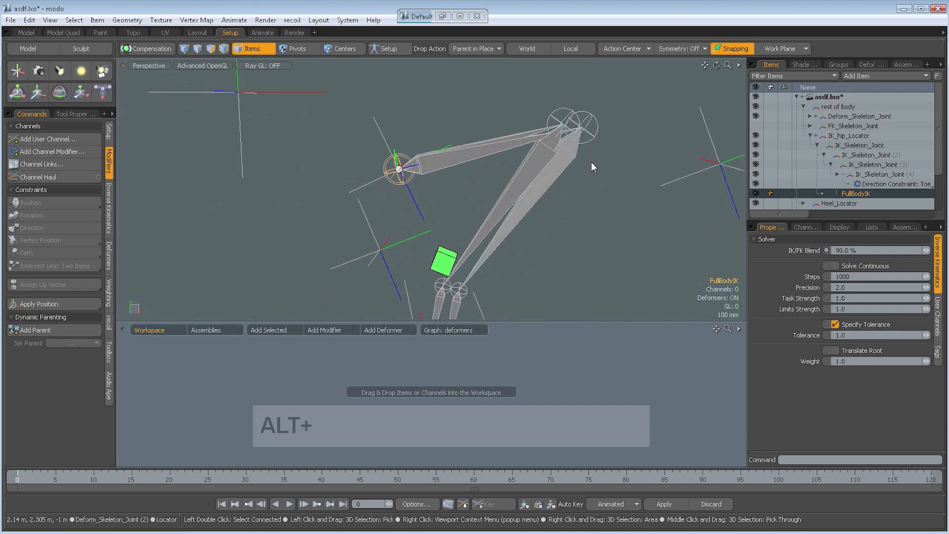
left_click_drag(925, 251, 905, 251)
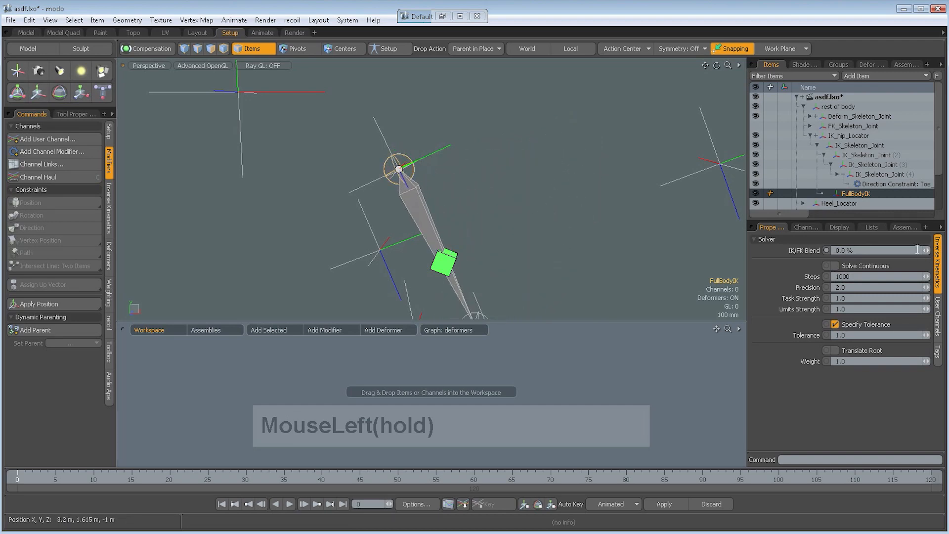
left_click_drag(543, 206, 475, 207, "ctrl+alt")
left_click_drag(550, 262, 632, 229, "alt+shift")
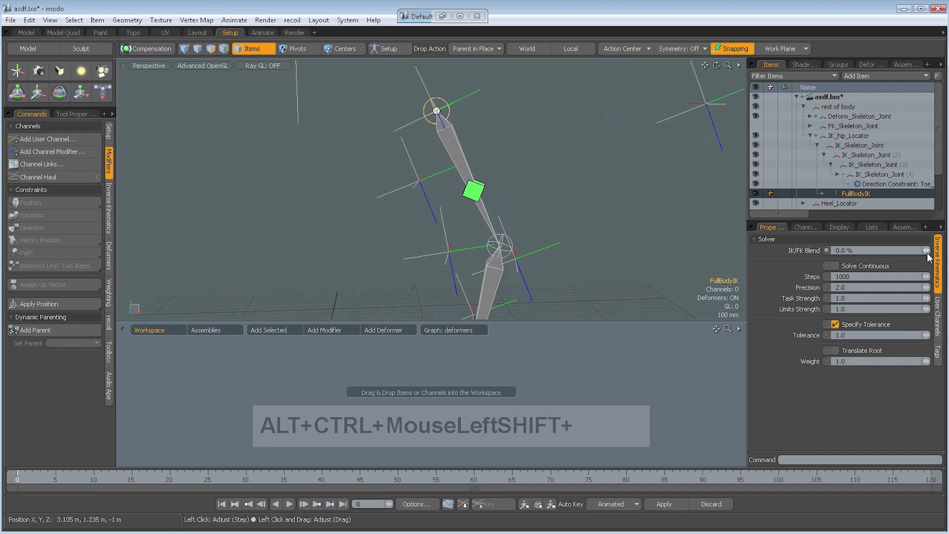
mouse_move(926, 252)
left_mouse_down()
mouse_move(935, 252)
mouse_move(909, 253)
mouse_move(934, 252)
left_mouse_up()
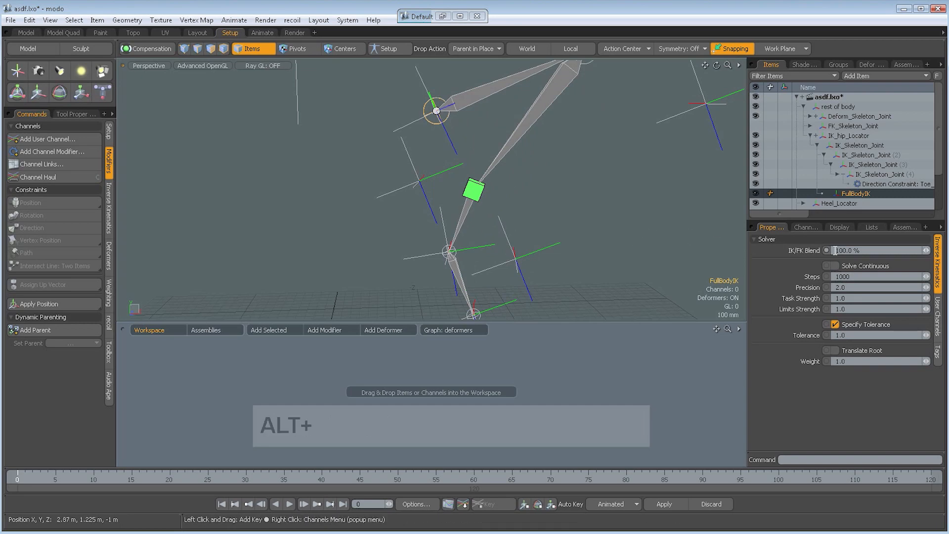
- Test the IK/FK Blend at 0% and 39.5% while comparing the Deform and IK feet, and return it to 100%
left_click_drag(925, 253, 905, 252)
left_click_drag(656, 240, 489, 171, "alt+shift")
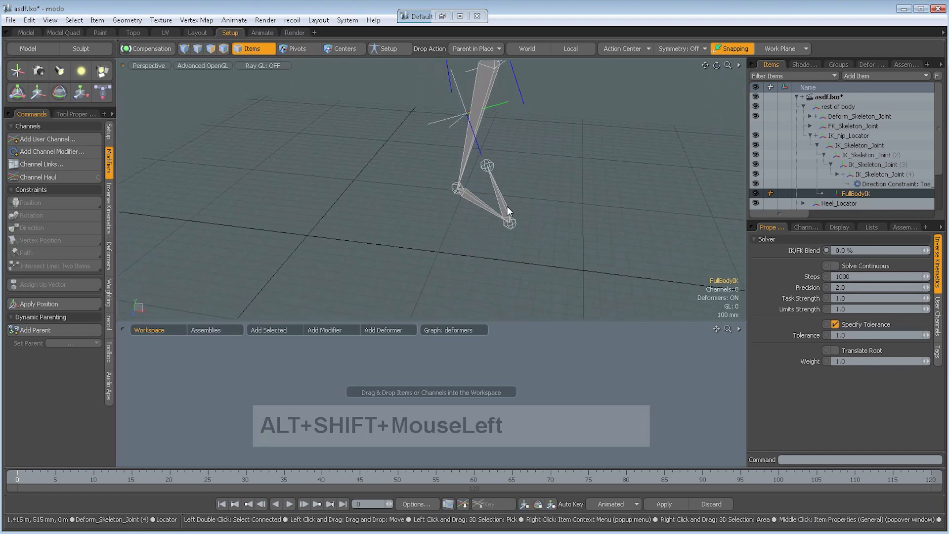
left_click_drag(926, 250, 944, 251)
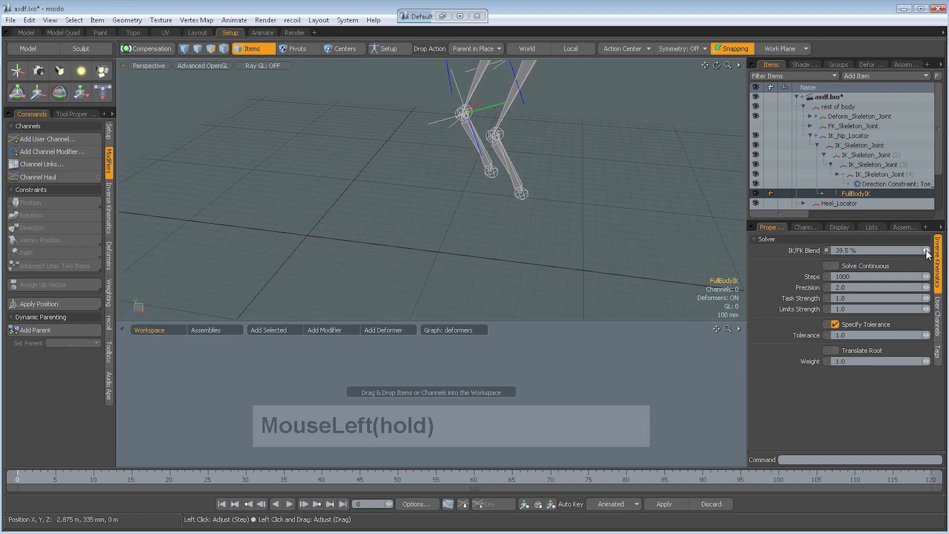
left_click_drag(499, 164, 501, 192, "alt+shift")
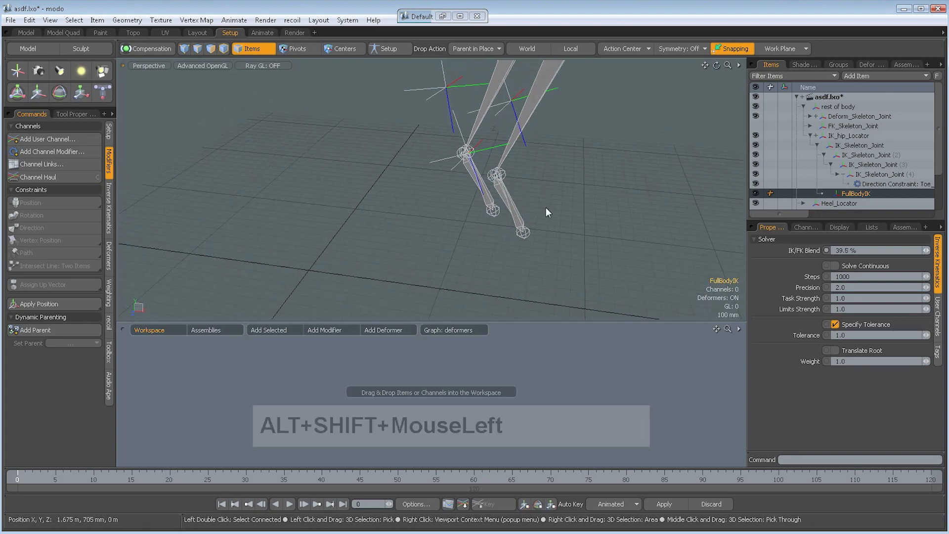
left_click_drag(602, 213, 632, 238, "alt+shift")
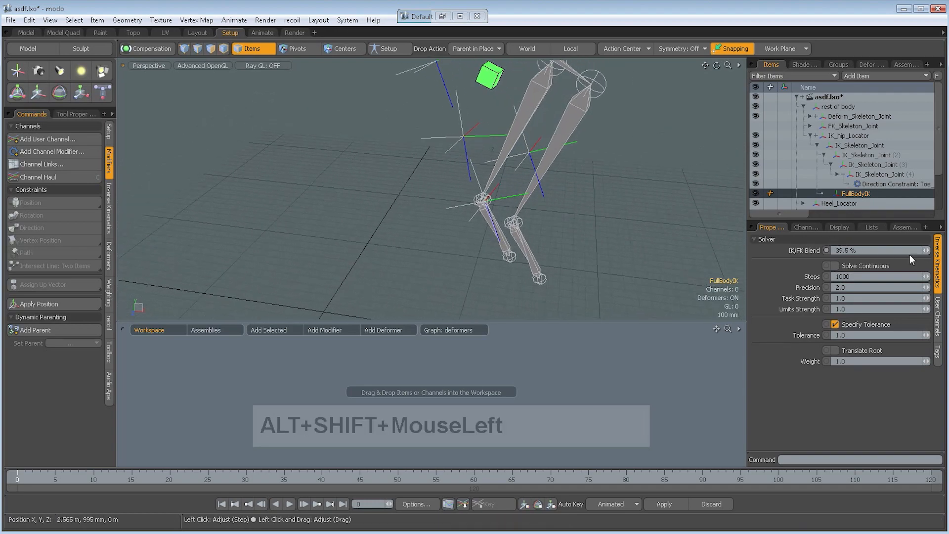
left_click_drag(927, 254, 945, 251)
left_click_drag(553, 129, 528, 190, "alt+shift")
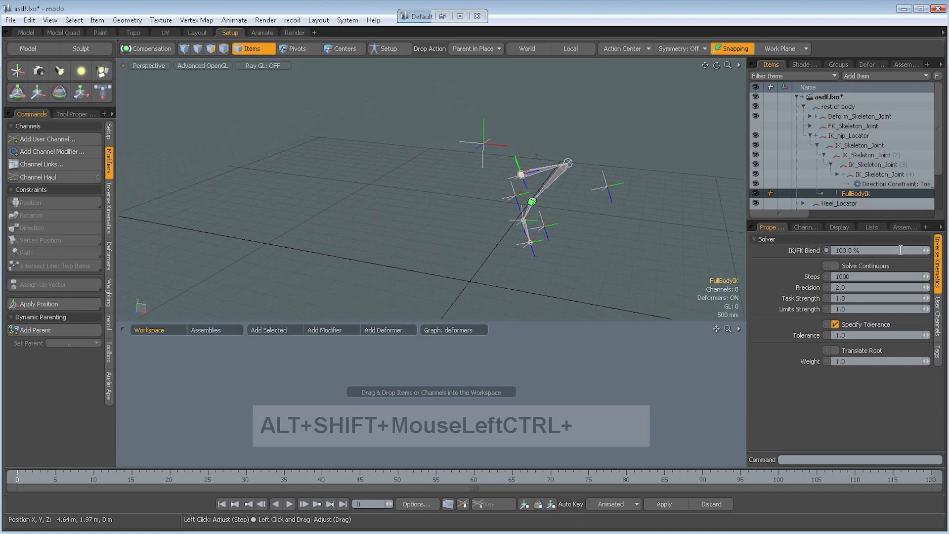
left_click_drag(927, 254, 922, 254)
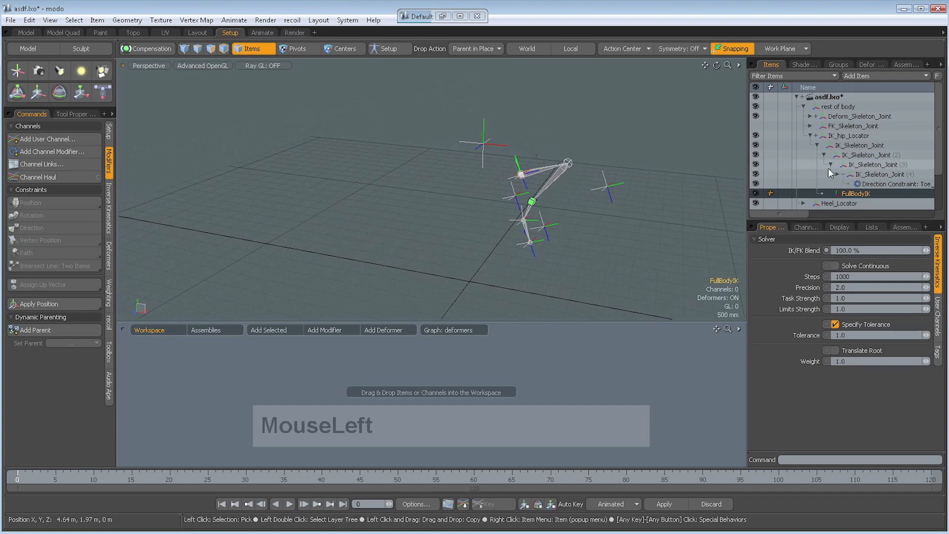
- Collapse the IK_hip_Locator hierarchy and make the FK_Skeleton_Joint chain visible
left_click(810, 135)
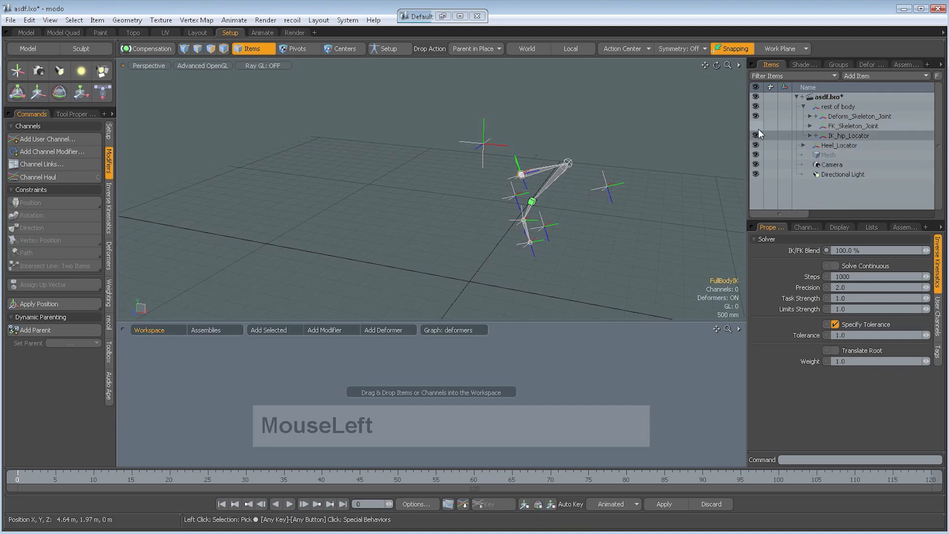
left_click(756, 127)
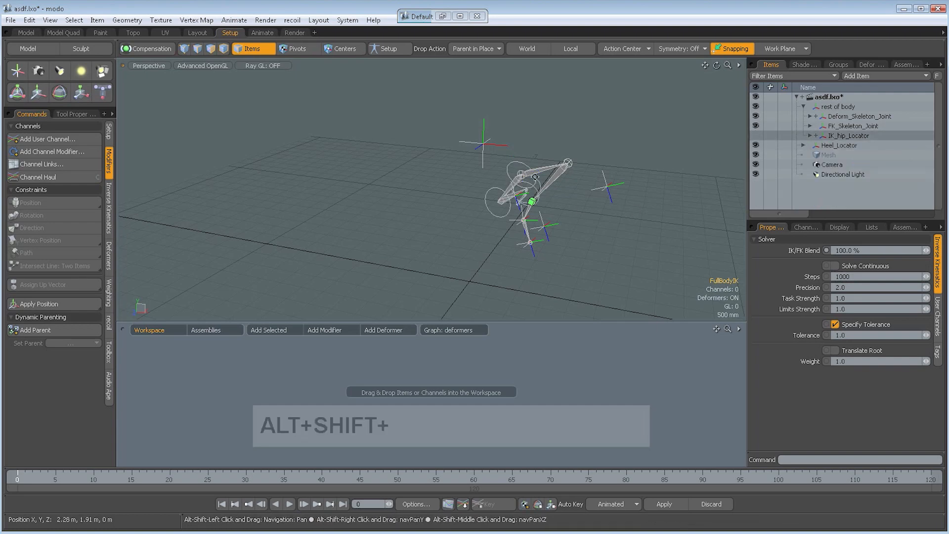
left_click_drag(527, 180, 620, 201, "alt+shift")
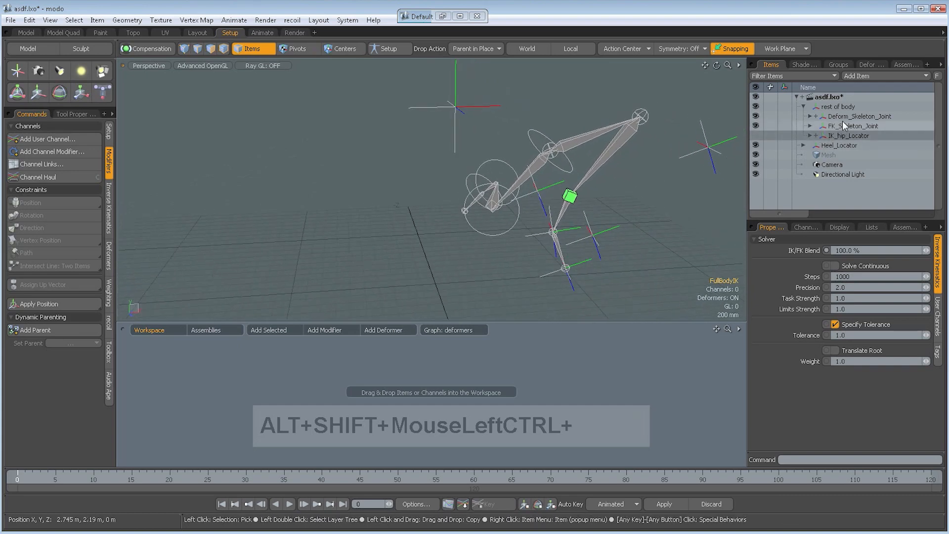
- Add a Rotation constraint linking the top Deform joint at the hip to the matching FK joint
left_click(580, 139)
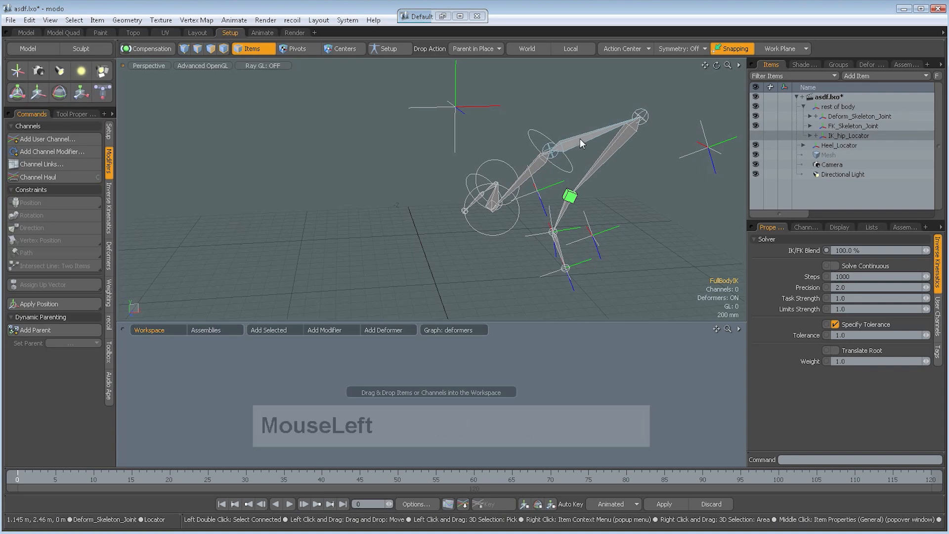
left_click(520, 181, "shift")
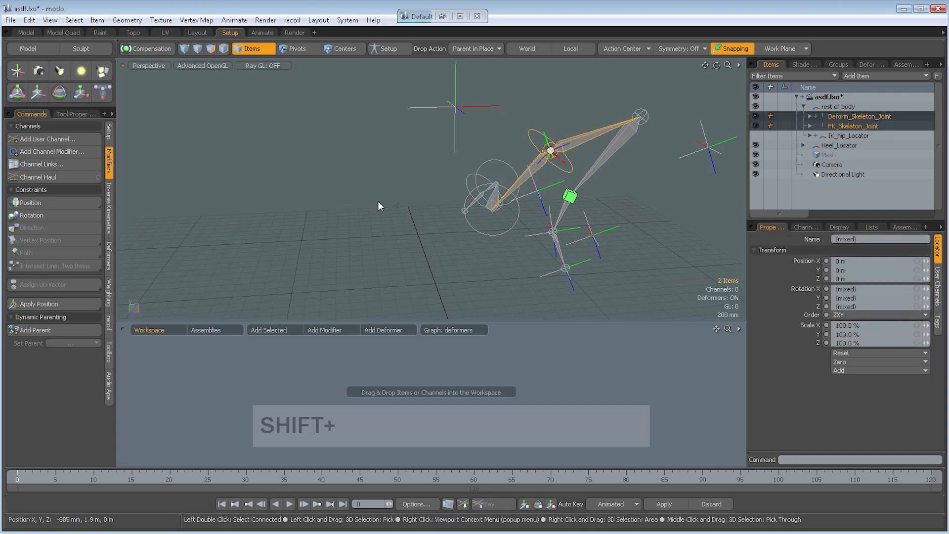
left_click(31, 216)
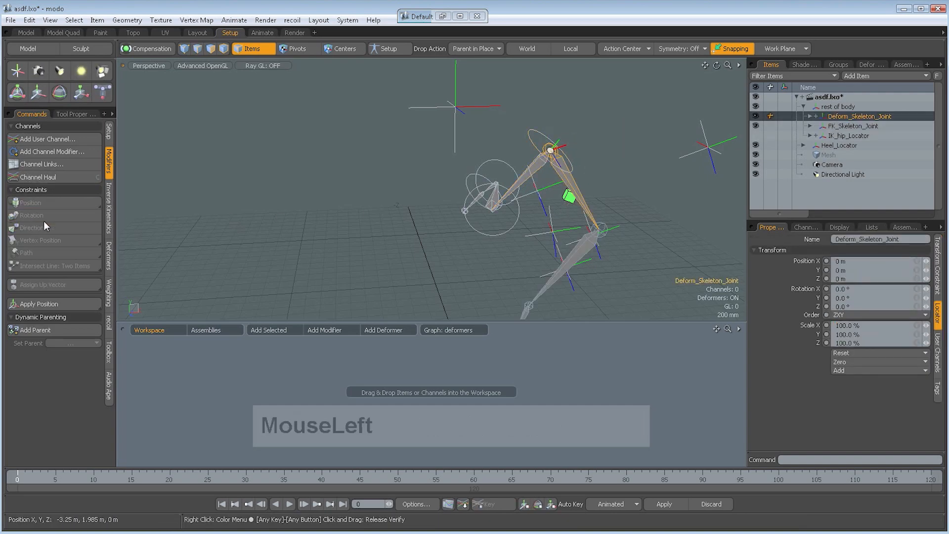
- Add a Rotation constraint linking the Deform knee joint to the FK knee joint
left_click_drag(519, 207, 463, 203, "alt")
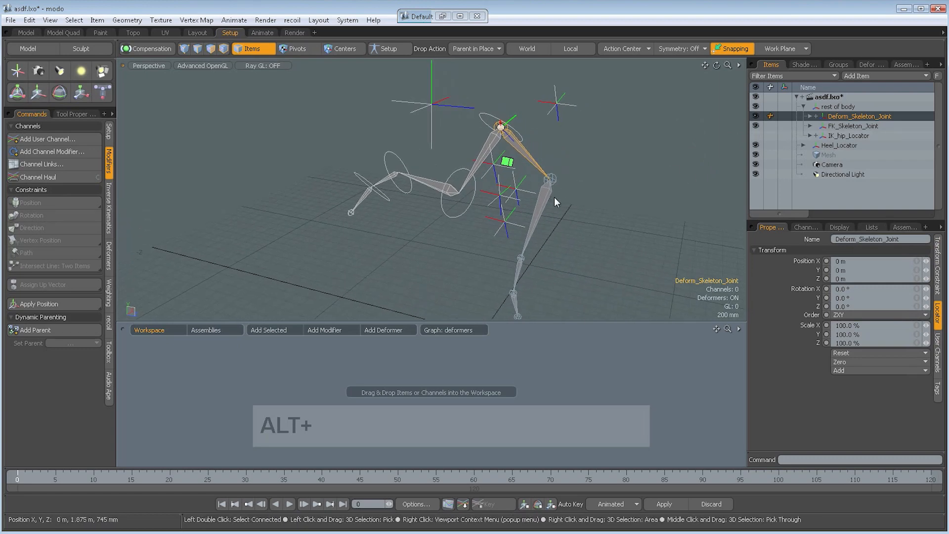
left_click(541, 203)
left_click(429, 182, "shift")
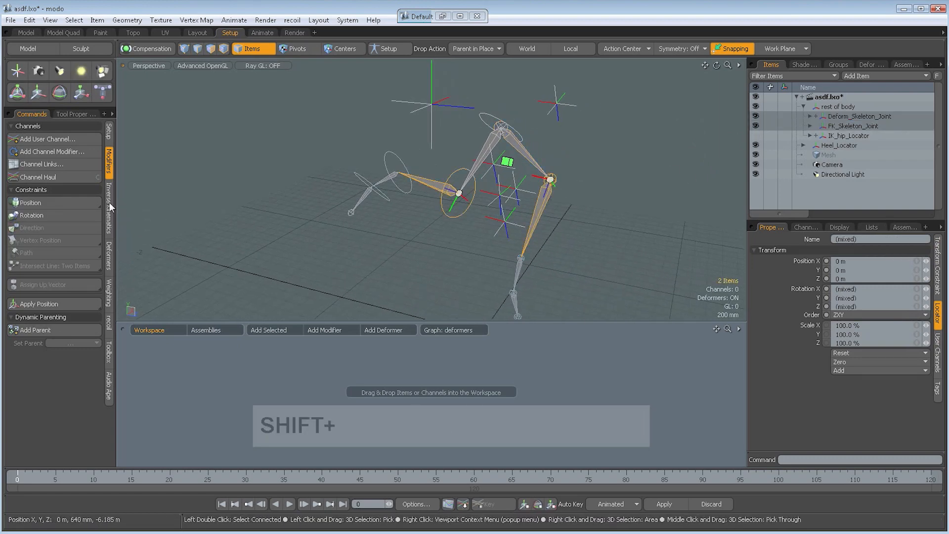
left_click(53, 215)
- Add a Rotation constraint linking Deform_Skeleton_Joint (3) at the ankle to the FK ankle joint
left_click_drag(323, 222, 353, 197, "alt+shift")
left_click(486, 220)
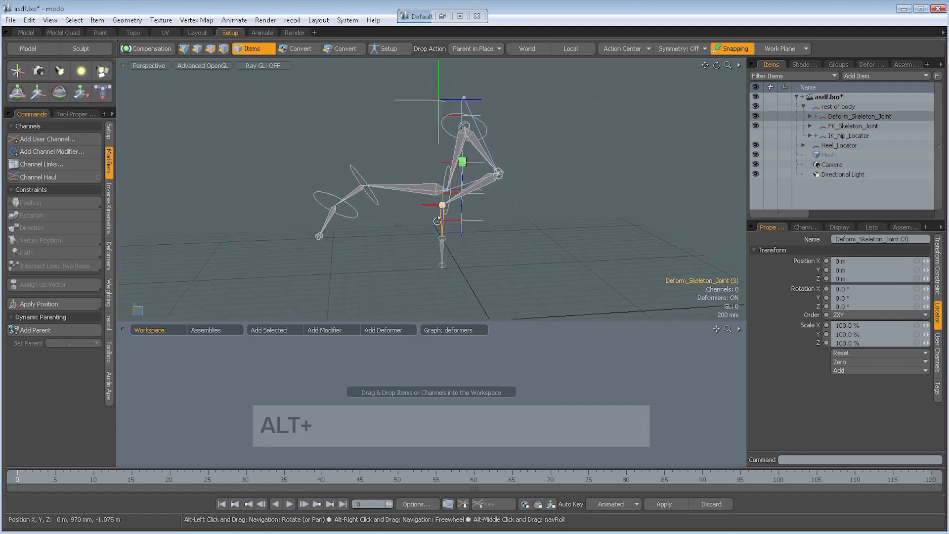
left_click(353, 194, "shift")
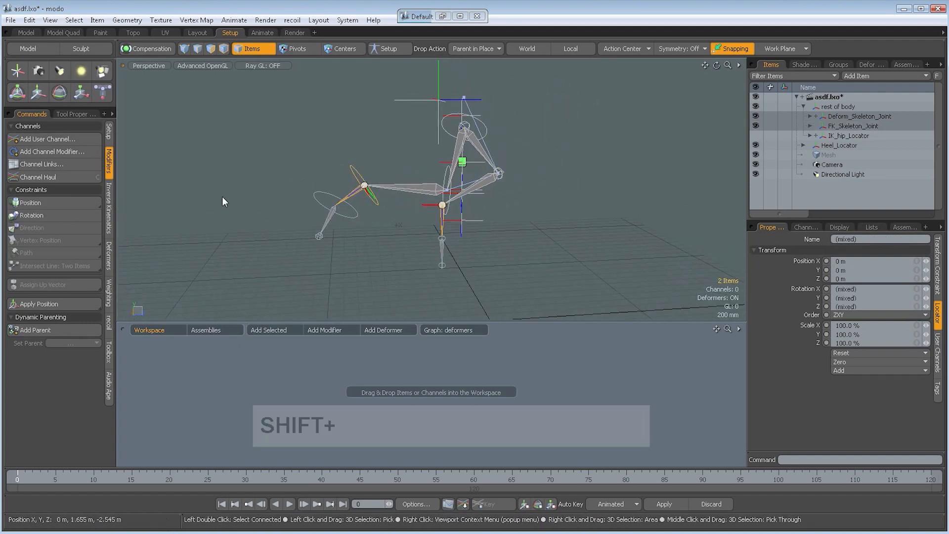
left_click(60, 216)
- Add a Rotation constraint linking Deform_Skeleton_Joint (4) at the ball of the foot to the matching FK joint
left_click_drag(390, 250, 447, 250, "alt")
left_click(468, 251)
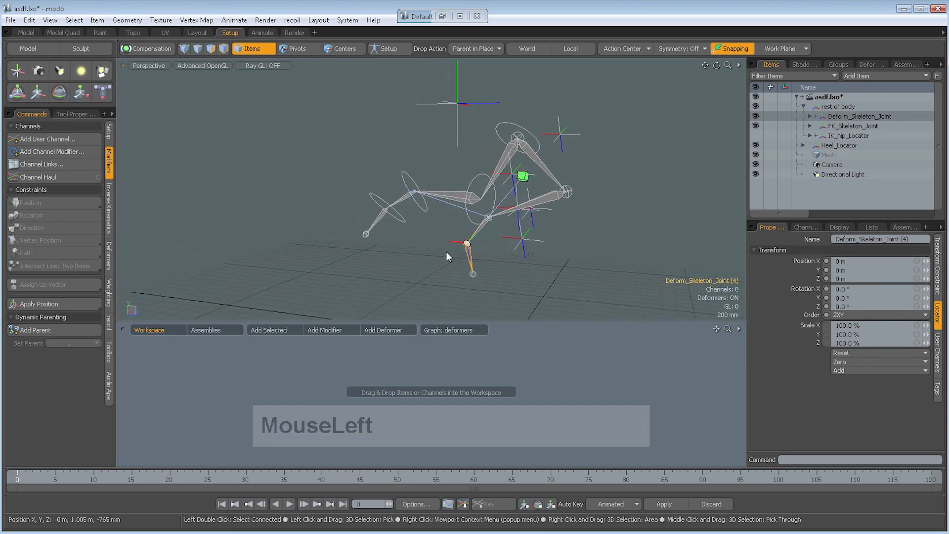
left_click(376, 225, "shift")
left_click(49, 218)
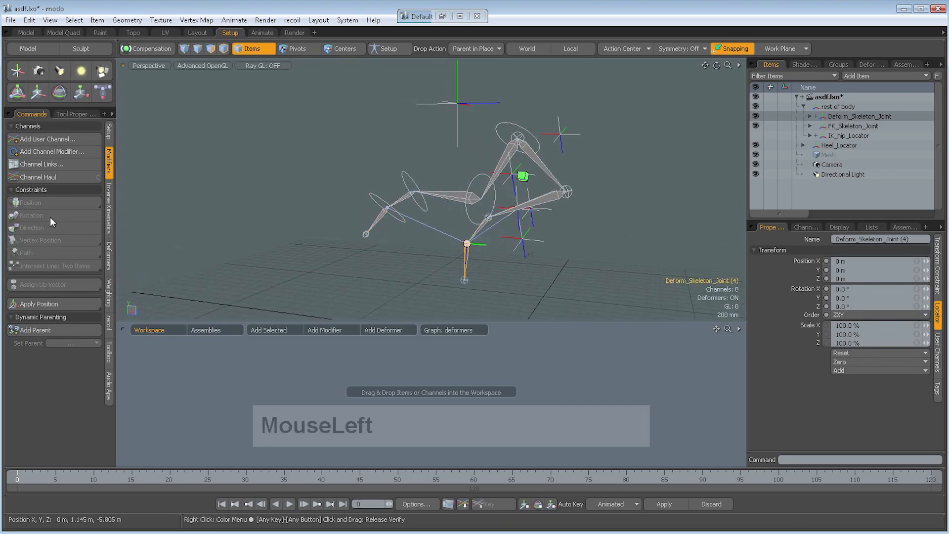
- Inspect the constrained leg, clear the selection and expand the Deform_Skeleton_Joint hierarchy down to its last joint
left_click_drag(447, 232, 432, 224, "alt+shift")
left_click_drag(507, 230, 445, 220, "alt")
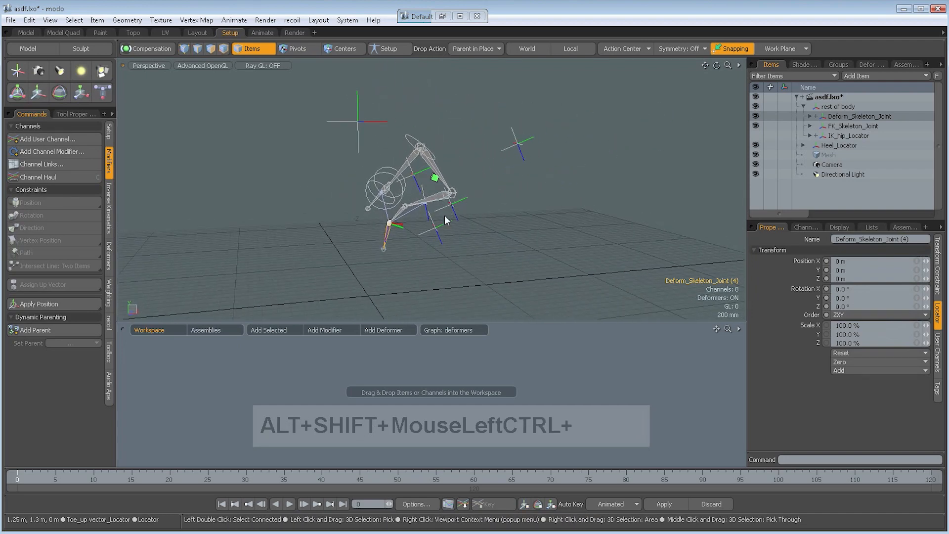
left_click_drag(516, 254, 568, 222, "alt")
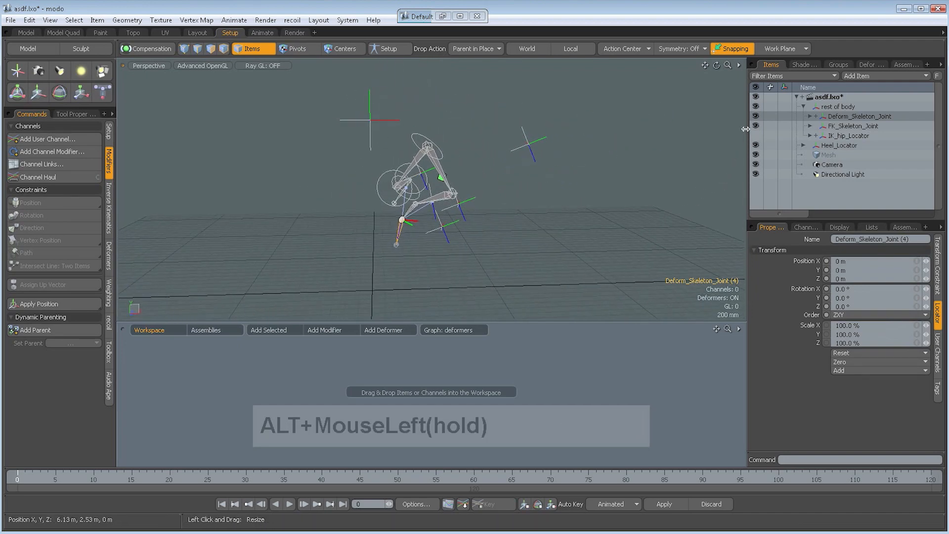
left_click_drag(610, 195, 512, 265, "alt")
left_click(559, 211)
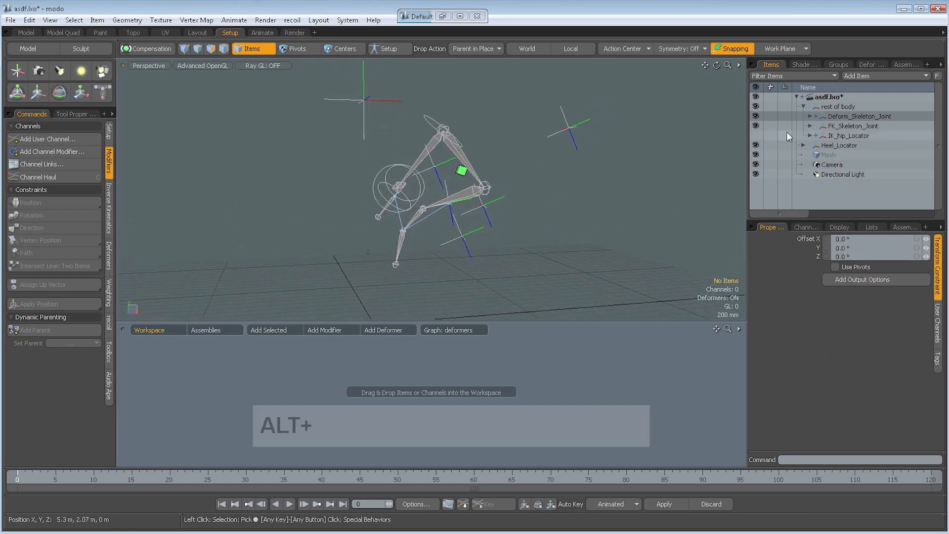
left_click(810, 117)
left_click(816, 127)
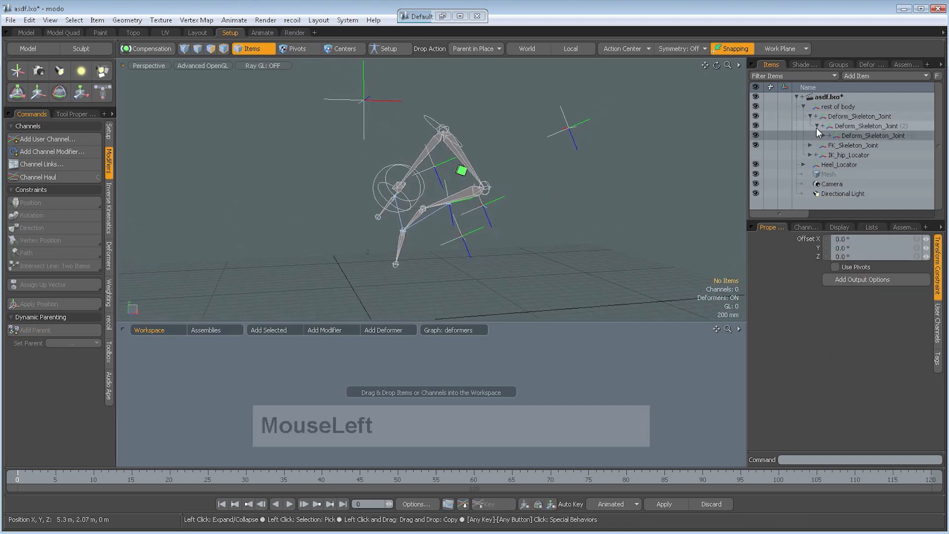
left_click(823, 134)
left_click(830, 145)
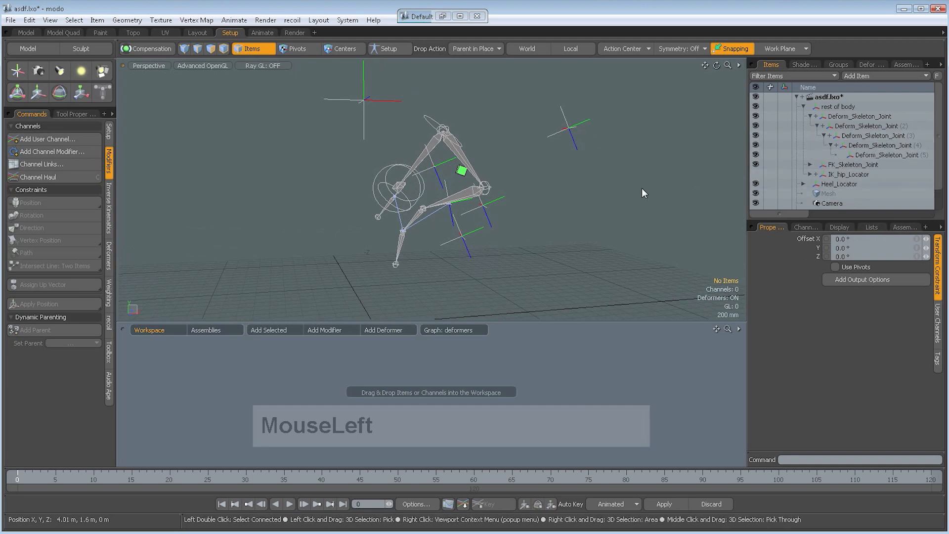
- Add a locator under rest of body and move it beside the leg to about X 1.74 m, Y -140 mm, Z 660 mm
left_click_drag(641, 188, 564, 209, "alt")
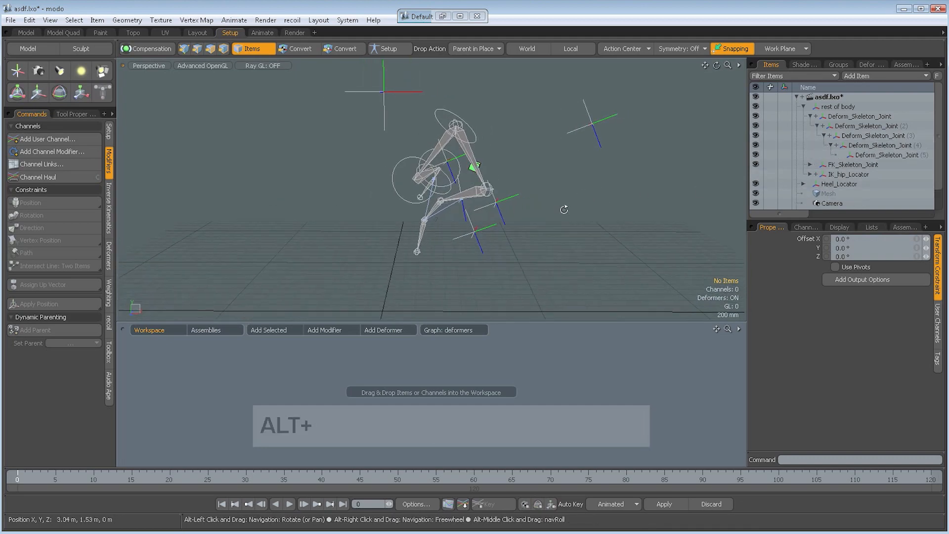
left_click(17, 71)
left_click_drag(463, 272, 537, 54, "alt+shift")
key("w")
left_click_drag(547, 148, 524, 208, "alt+shift")
left_click_drag(479, 98, 378, 101, "alt")
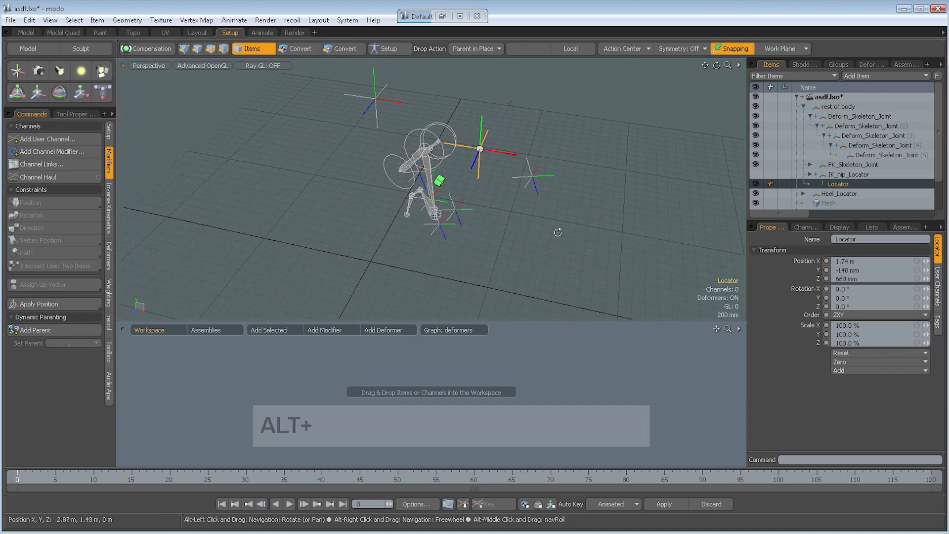
left_click_drag(557, 230, 581, 208, "alt")
- Rename the new locator as ik fk blend control
double_click(837, 184)
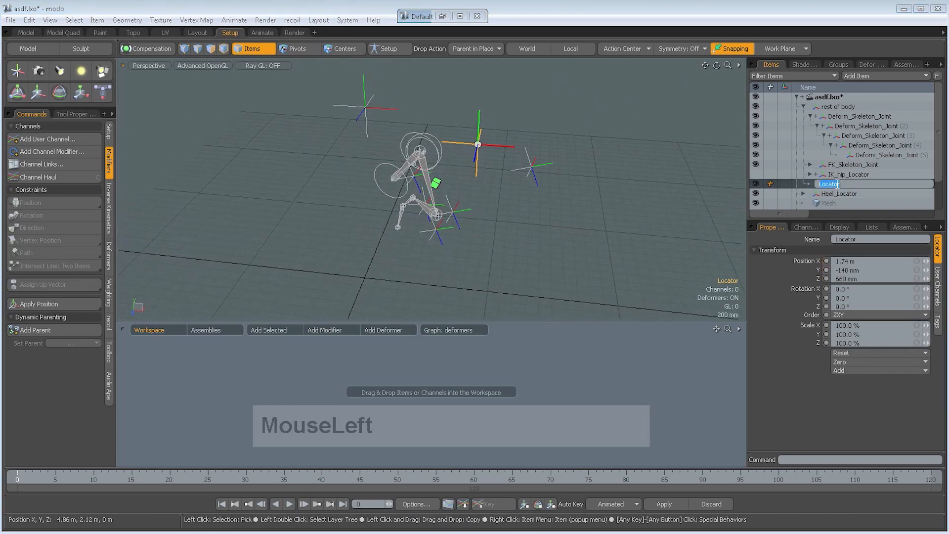
type("ik_f")
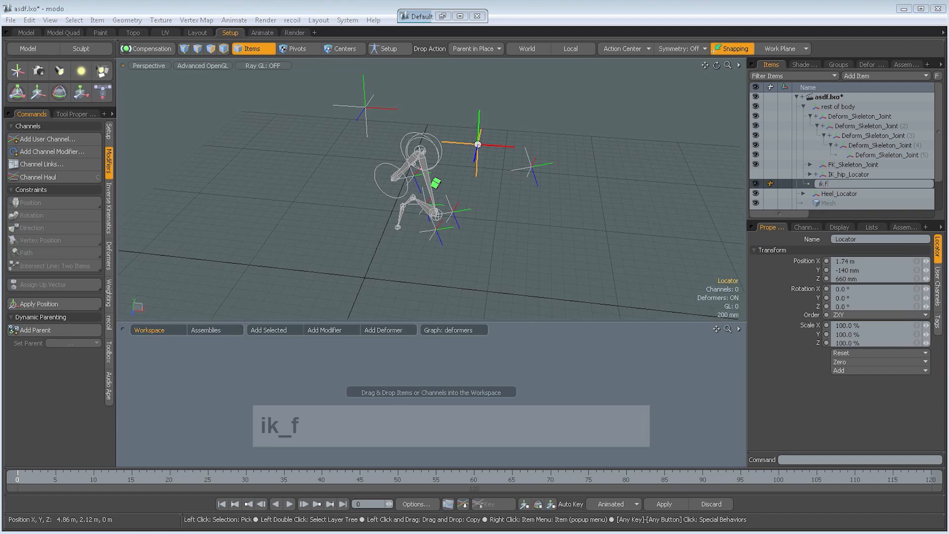
type("k fk blend c")
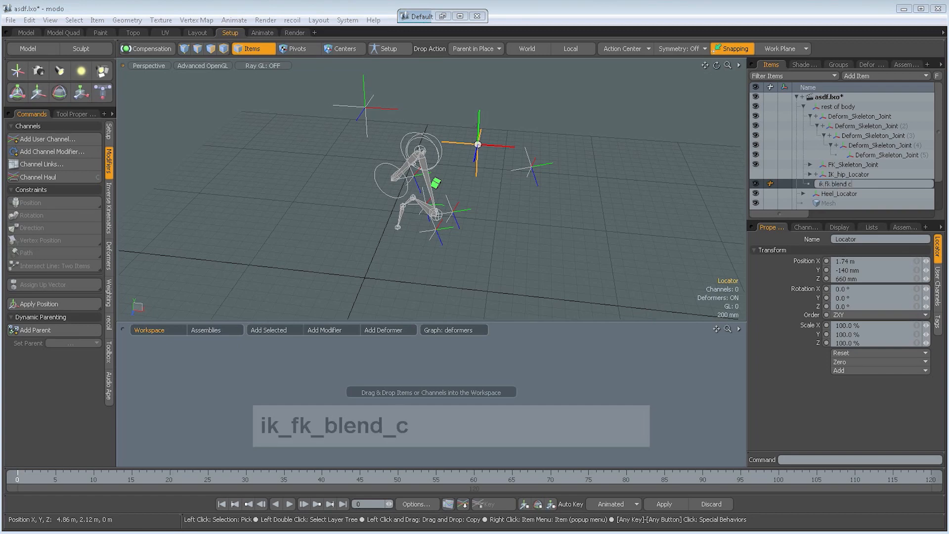
type("ontrol")
key("Return")
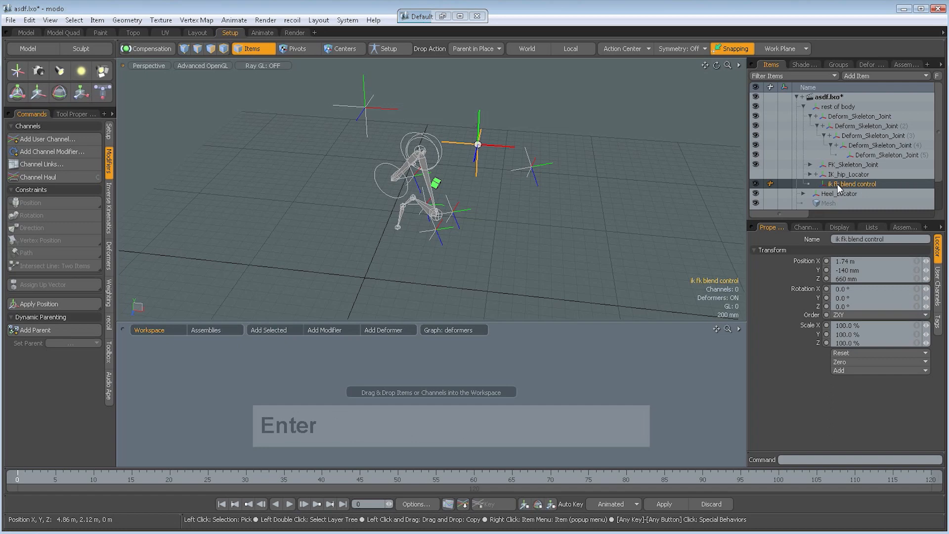
- Create a Percentage user channel named ik_fk_blend on the blend control locator and save the scene
left_click(937, 286)
left_click(840, 241)
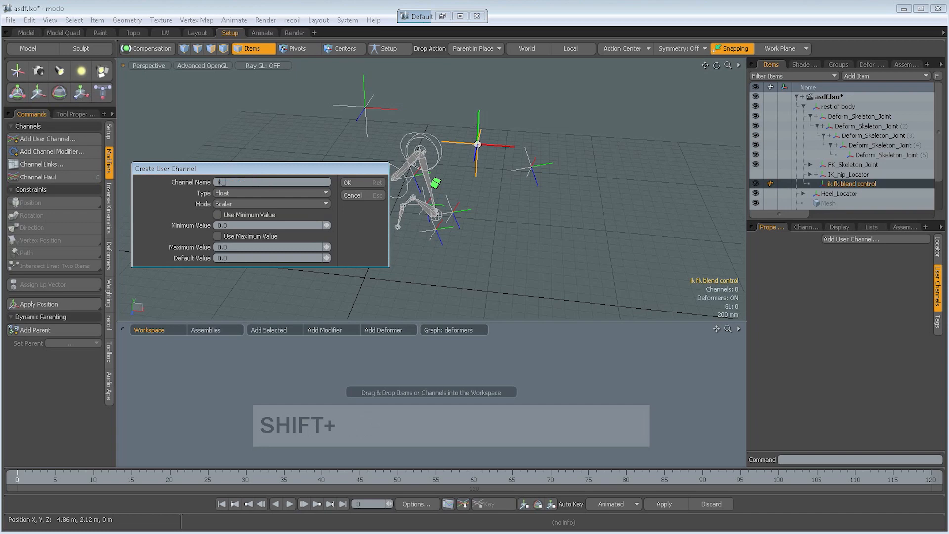
type("ik_f")
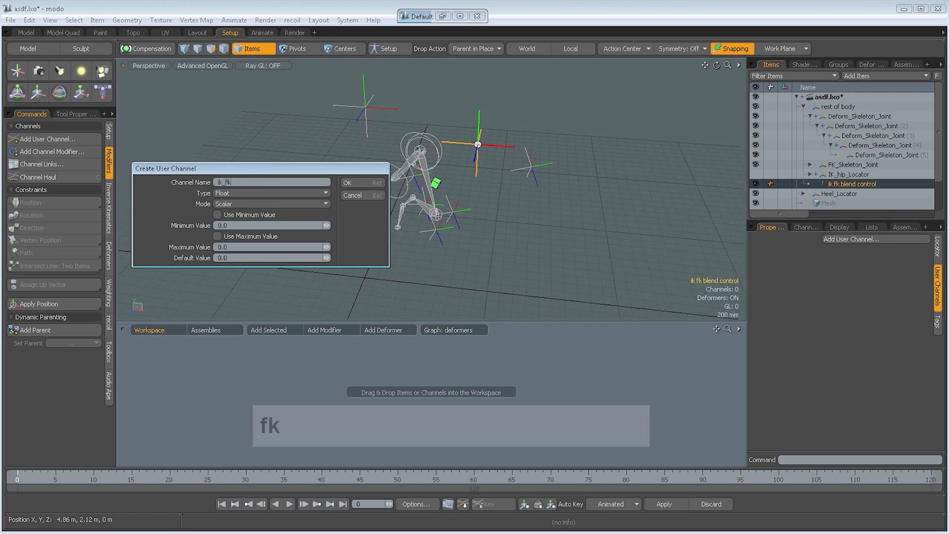
type("k")
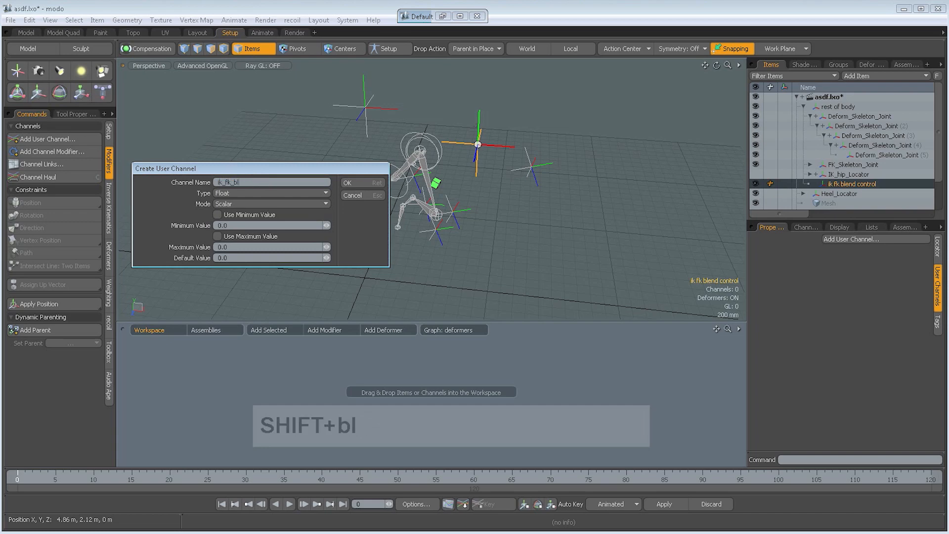
left_click(236, 193)
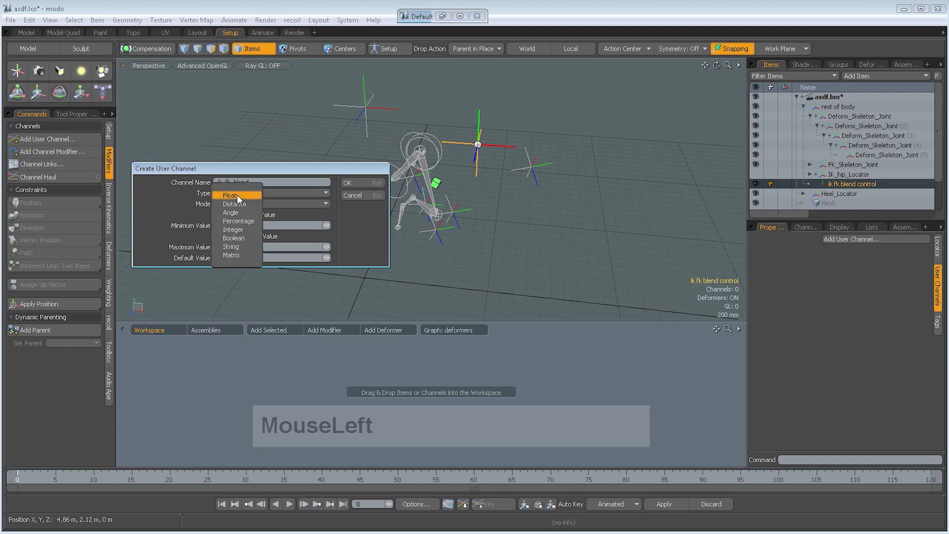
left_click(240, 221)
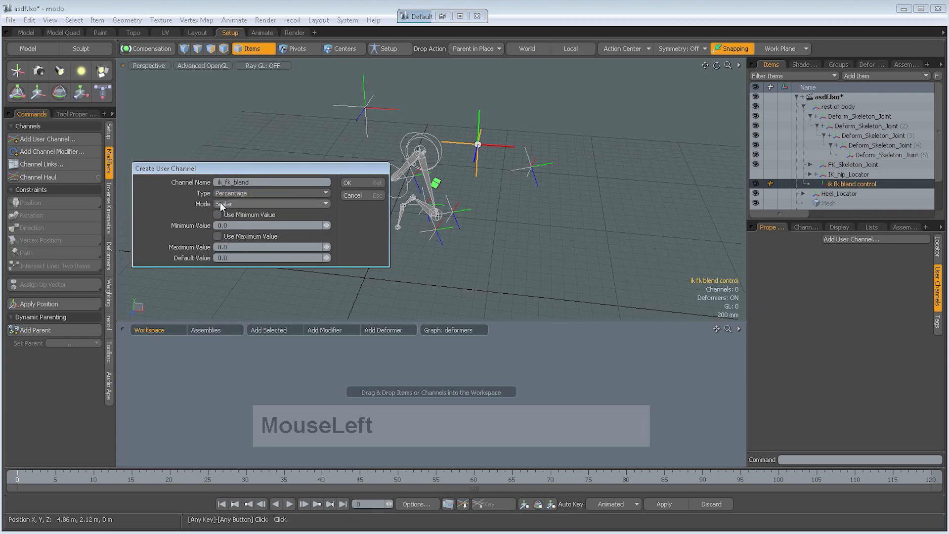
left_click(370, 182)
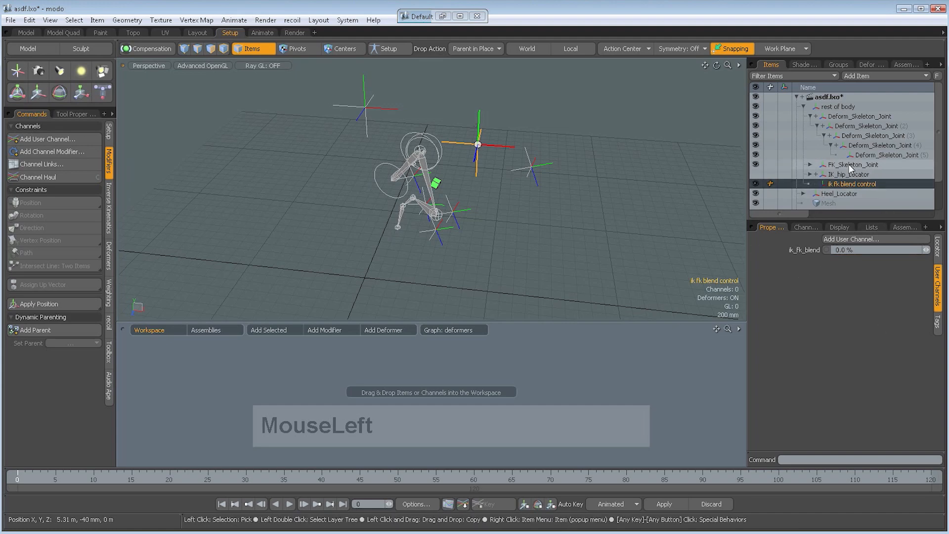
key("ctrl+s")
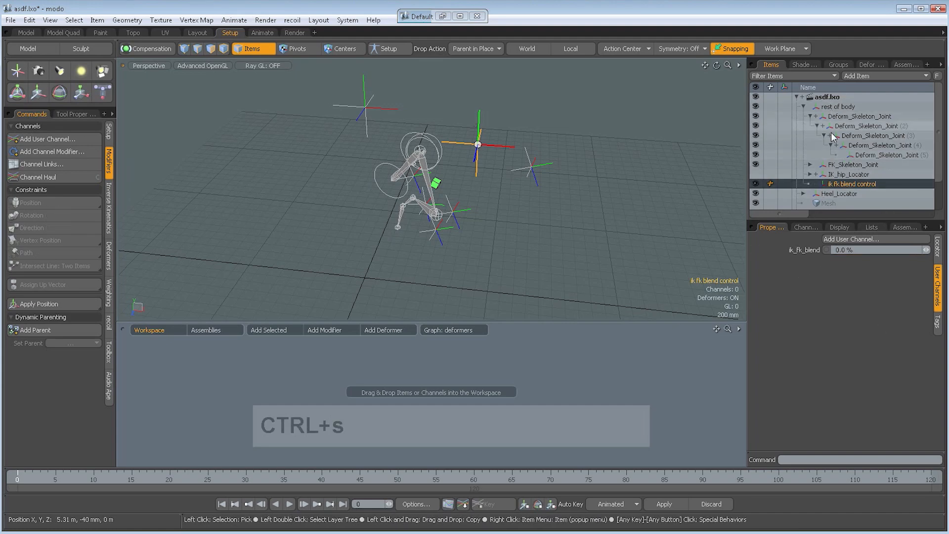
- Add the locator's ik_fk_blend channel to the schematic workspace, enlarge the workspace and place the node at its upper-left corner
left_click(832, 186)
left_click(806, 226)
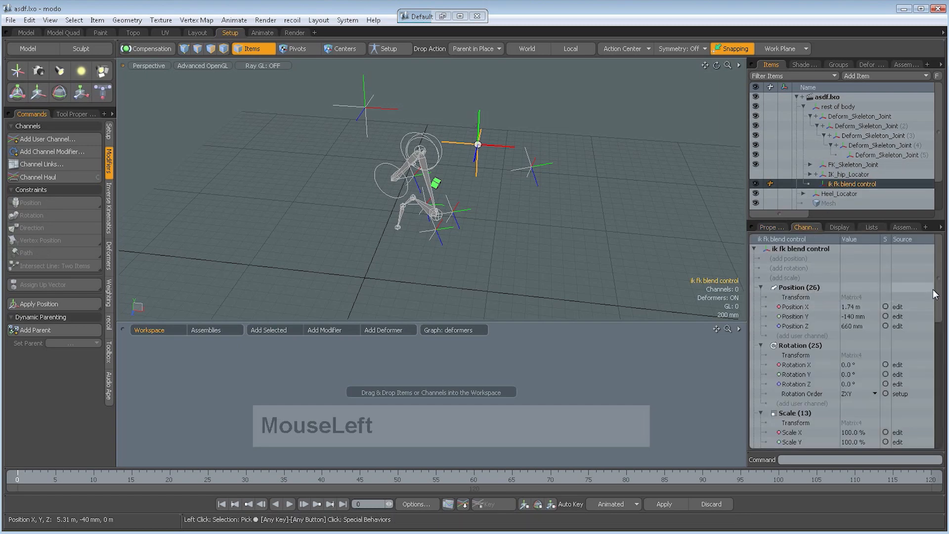
left_click_drag(934, 295, 934, 422)
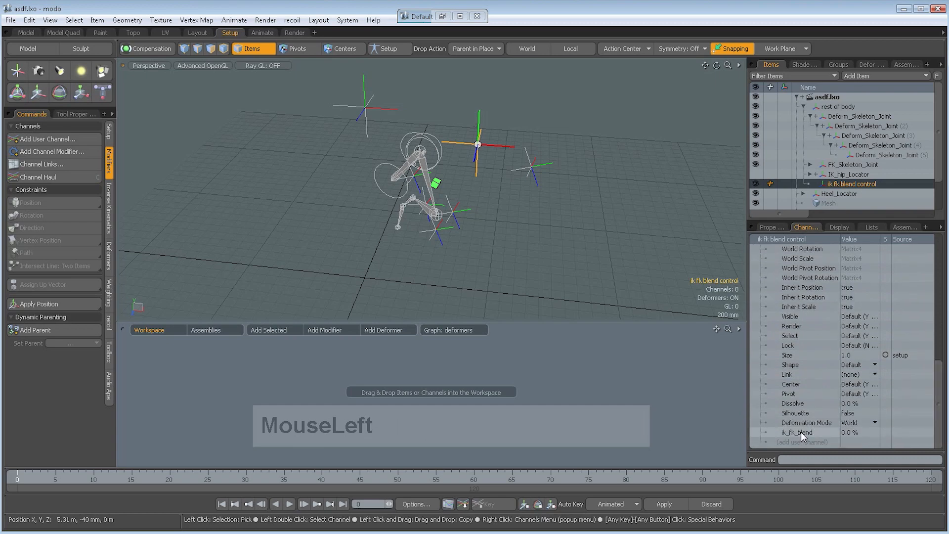
left_click_drag(800, 431, 509, 370)
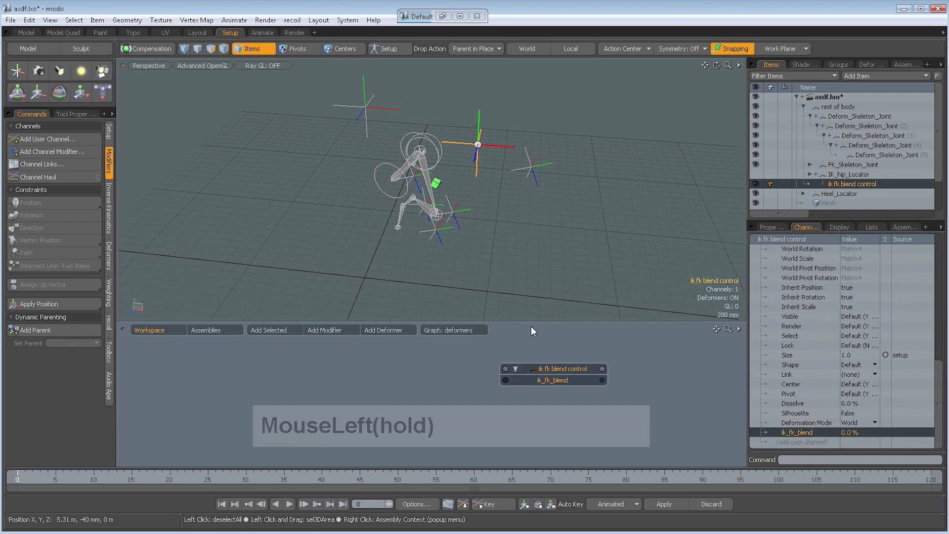
left_click_drag(530, 326, 528, 282)
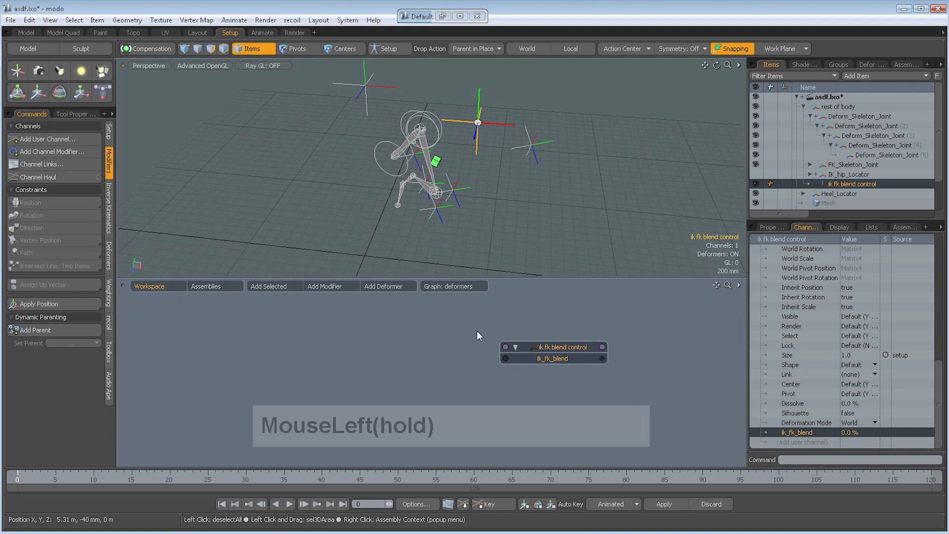
left_click_drag(543, 345, 212, 307)
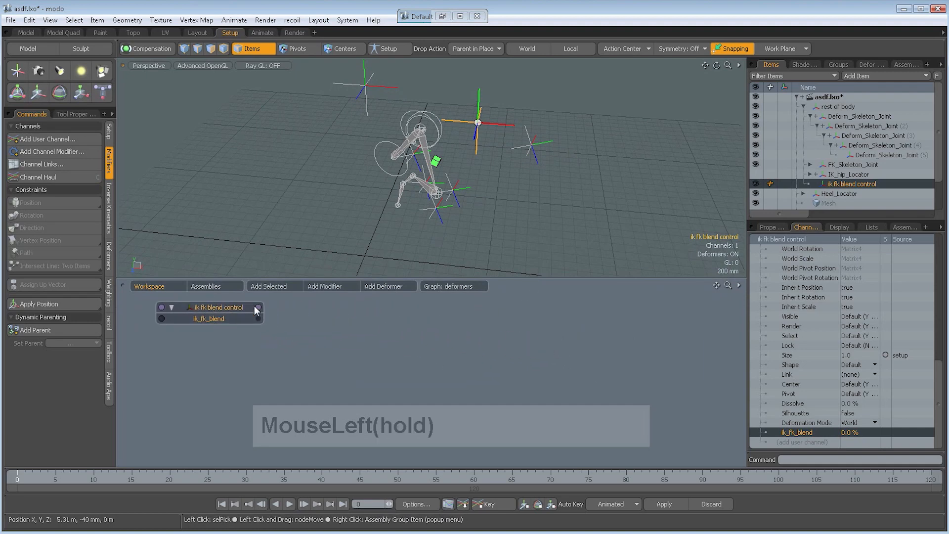
- Expand the first four Deform_Skeleton_Joint items to list the Rotation Constraint attached to each
left_click_drag(481, 206, 532, 178, "alt")
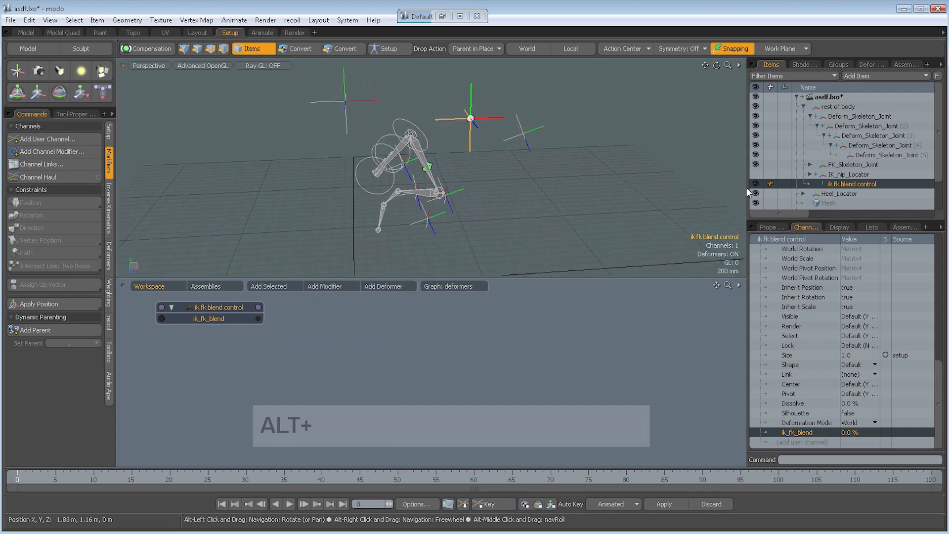
left_click(815, 115)
left_click(823, 136)
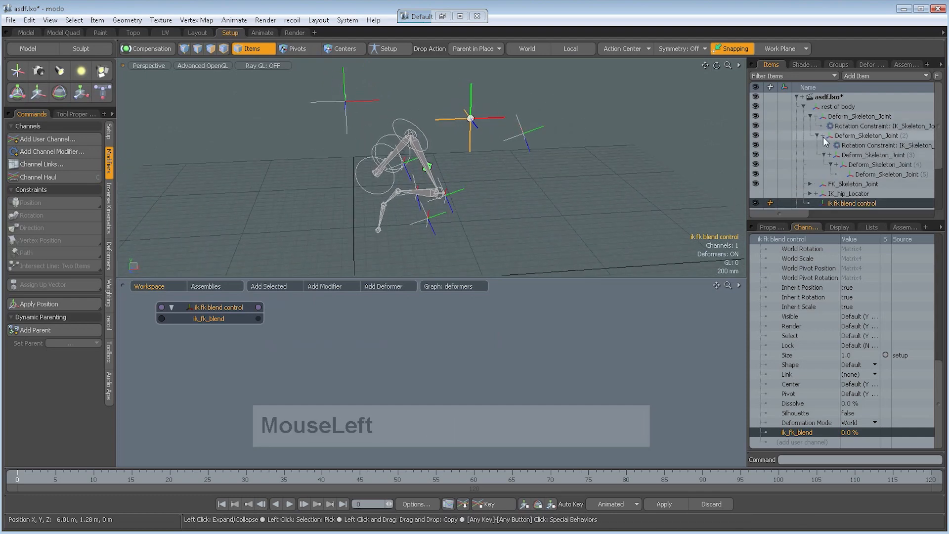
left_click(830, 155)
left_click(837, 174)
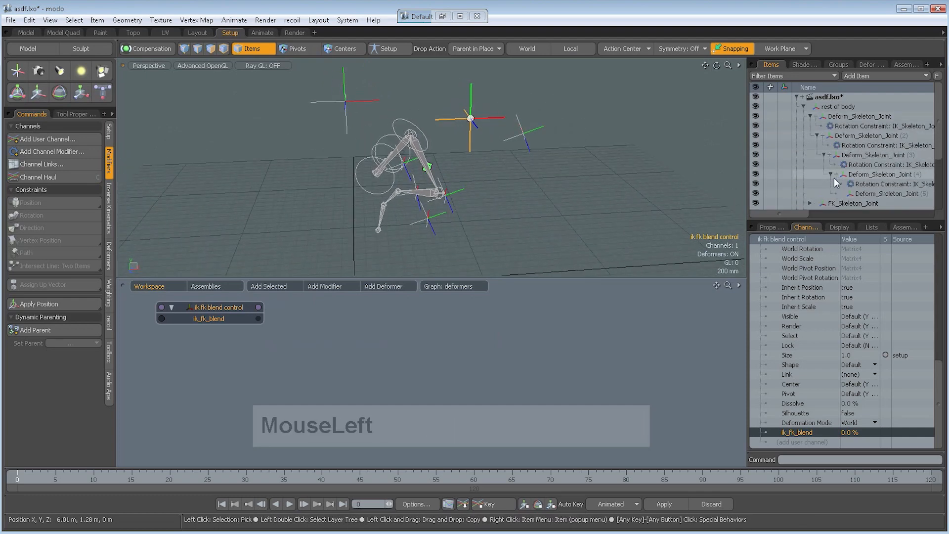
- Add the first Deform joint's Rotation Constraint with its IK weight channel to the schematic and place it beside the blend control node
left_click(846, 126)
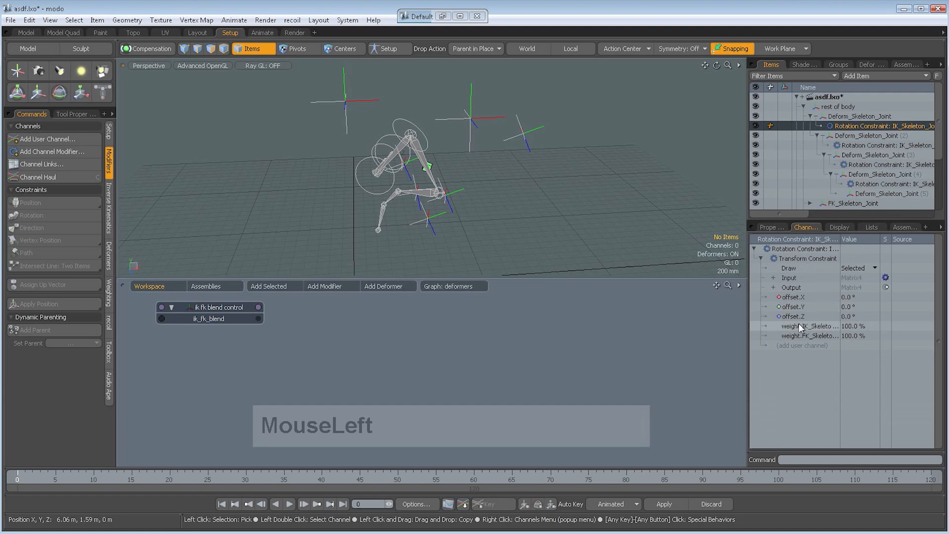
left_click_drag(806, 325, 315, 339)
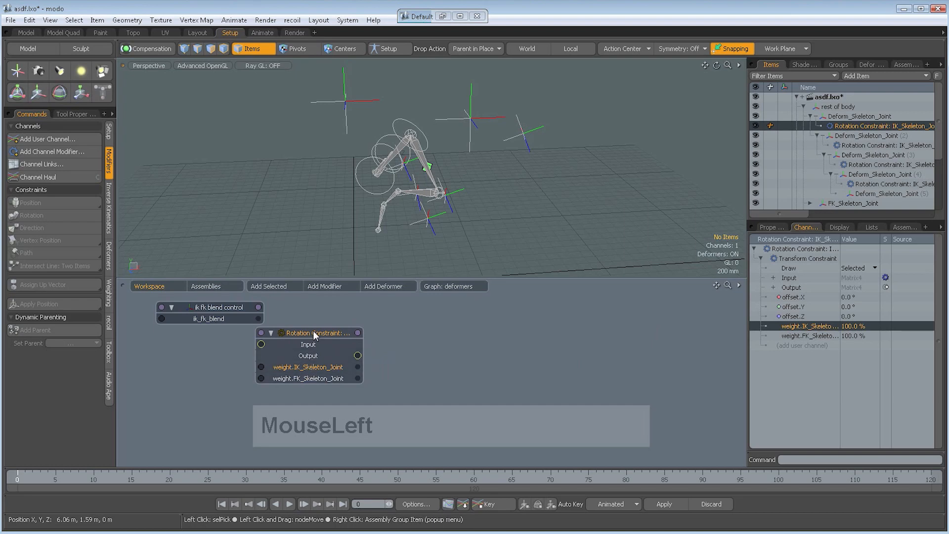
left_click(849, 115)
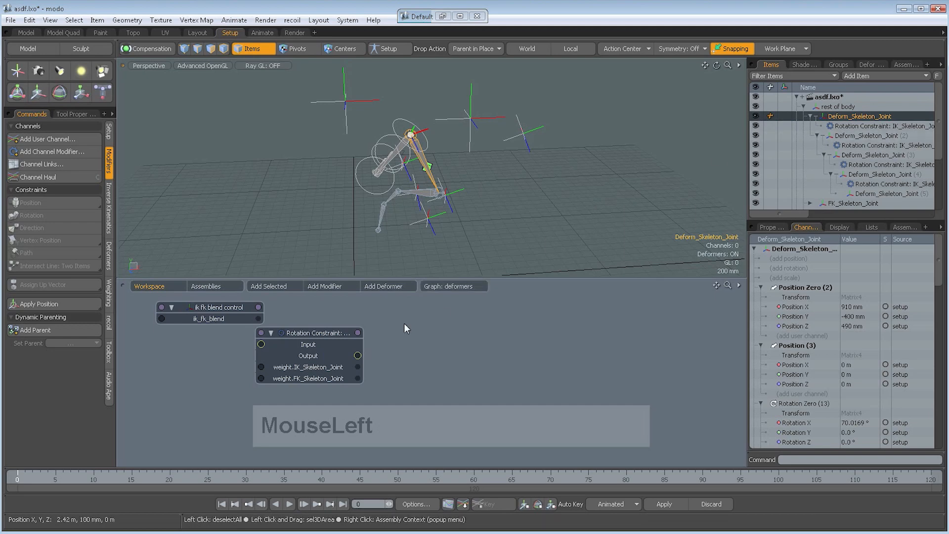
left_click_drag(316, 334, 307, 336)
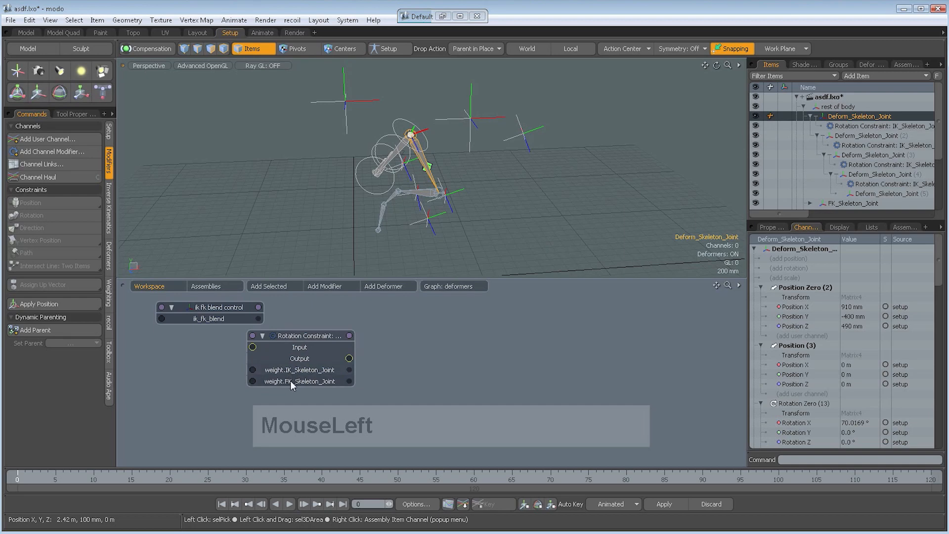
left_click_drag(310, 337, 407, 326)
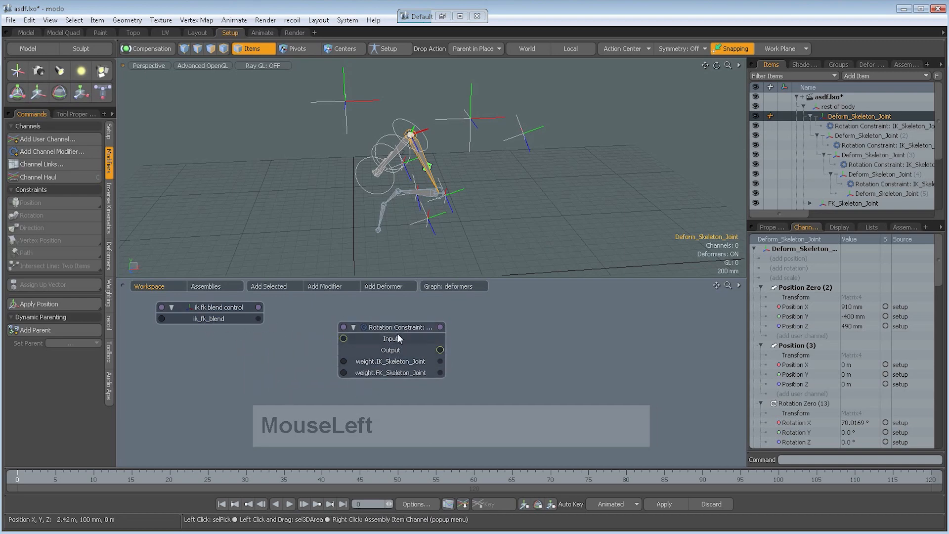
mouse_move(394, 328)
left_mouse_down()
mouse_move(458, 331)
mouse_move(425, 349)
mouse_move(386, 334)
mouse_move(386, 320)
left_mouse_up()
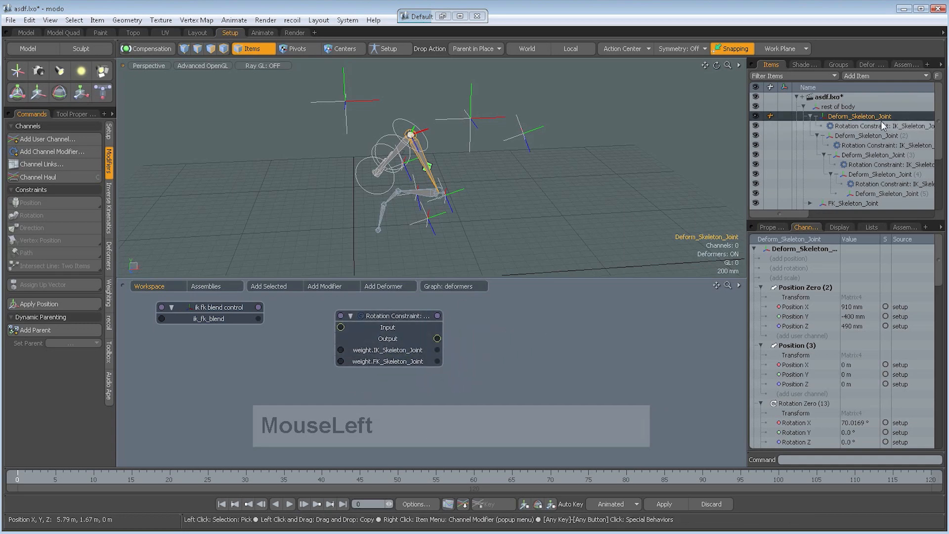
- Add the Rotation Constraint of Deform_Skeleton_Joint (2) to the schematic, enlarge the workspace and stack the node below the first constraint
left_click(853, 145)
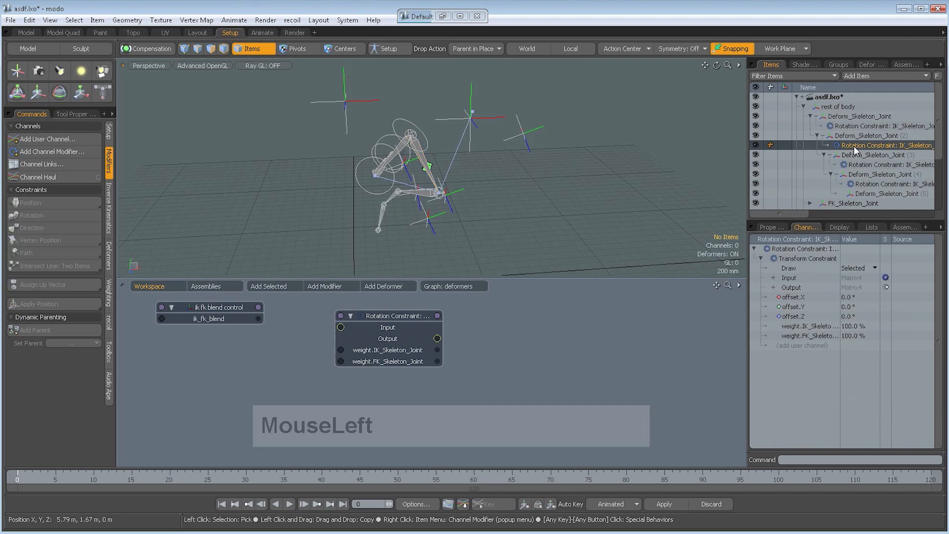
left_click(809, 335)
left_click_drag(808, 336, 339, 396)
left_click_drag(377, 316, 354, 308)
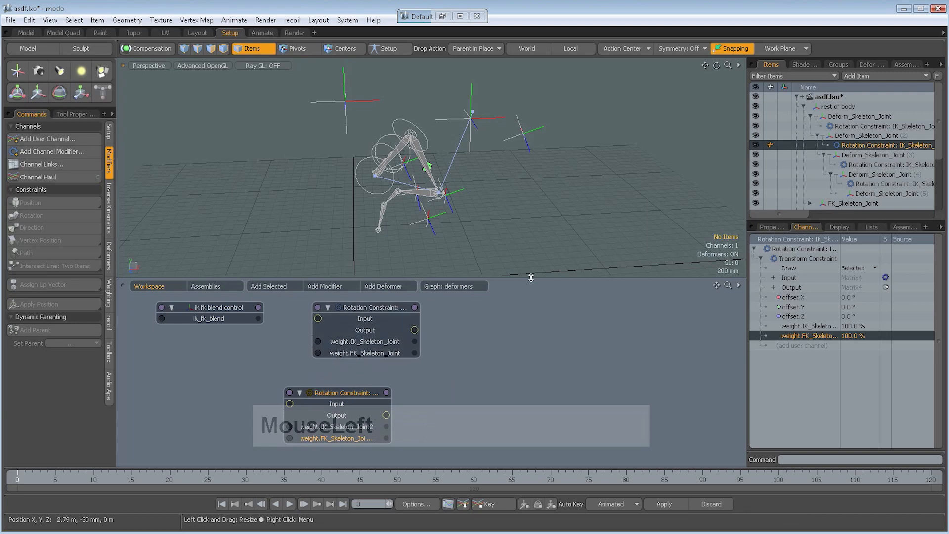
left_click_drag(534, 277, 534, 203)
left_click_drag(387, 272, 375, 248)
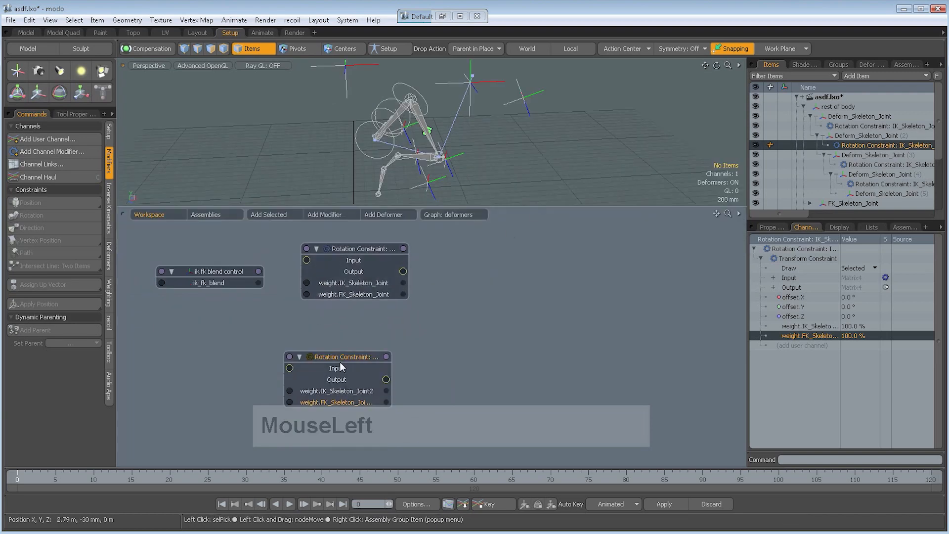
left_click_drag(345, 357, 357, 324)
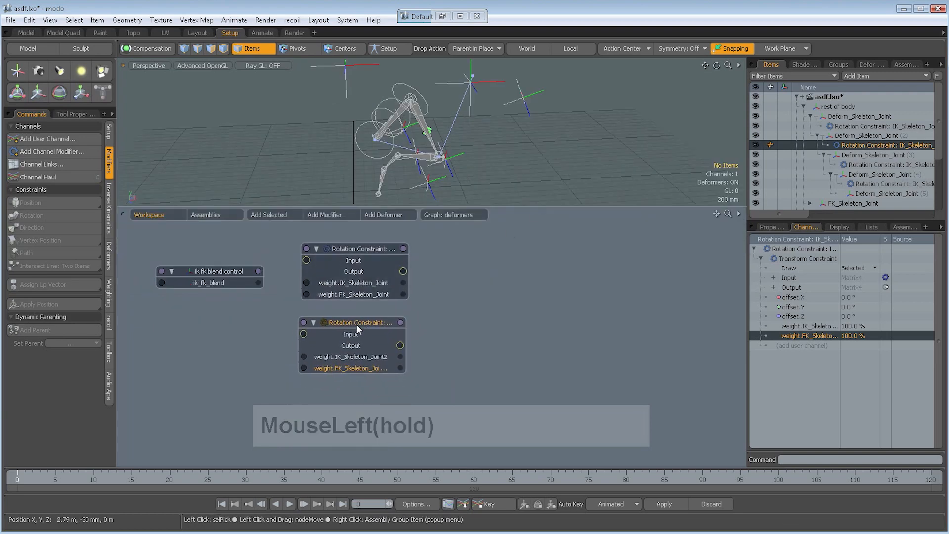
- Add the Rotation Constraints of Deform_Skeleton_Joint (3) and (4) to the schematic as a second column and tidy the node layout
left_click(849, 165)
left_click_drag(846, 176, 505, 250)
left_click(887, 165)
left_click_drag(888, 166, 509, 319)
left_click_drag(213, 283, 187, 265)
mouse_move(257, 266)
left_mouse_down("alt")
mouse_move(274, 269)
mouse_move(265, 262)
left_mouse_up("alt")
- Link ik_fk_blend to the IK weight channel of all four Rotation Constraints and set the blend to 100%
left_click(768, 227)
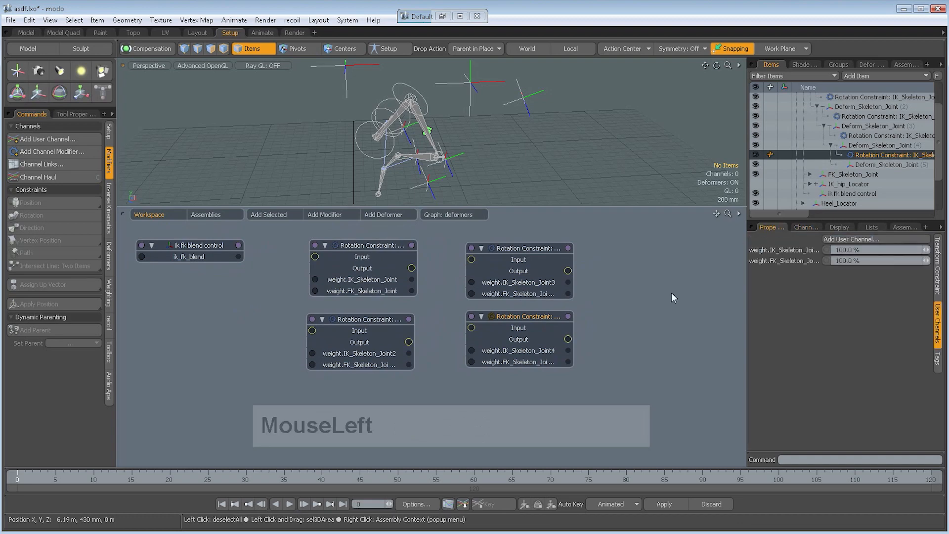
left_click(228, 254)
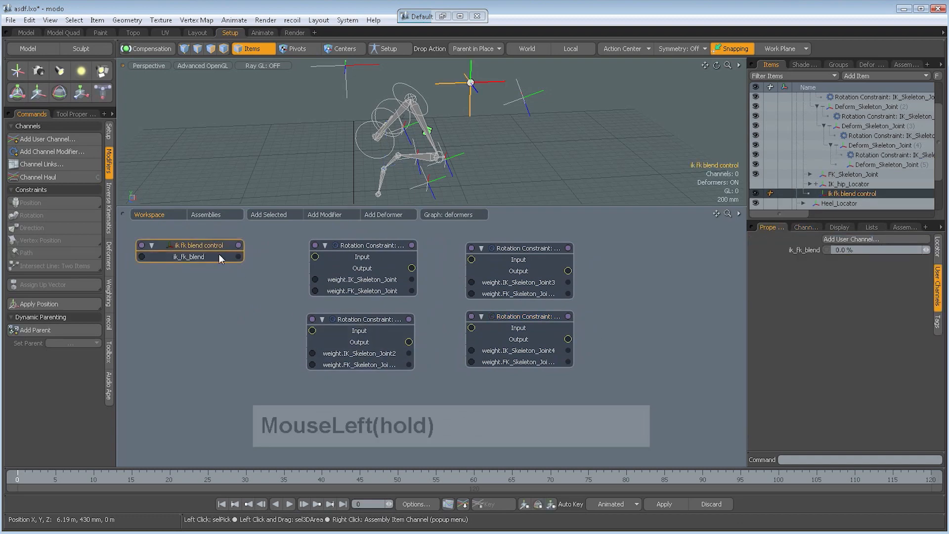
mouse_move(215, 249)
left_mouse_down()
mouse_move(202, 248)
mouse_move(210, 249)
left_mouse_up()
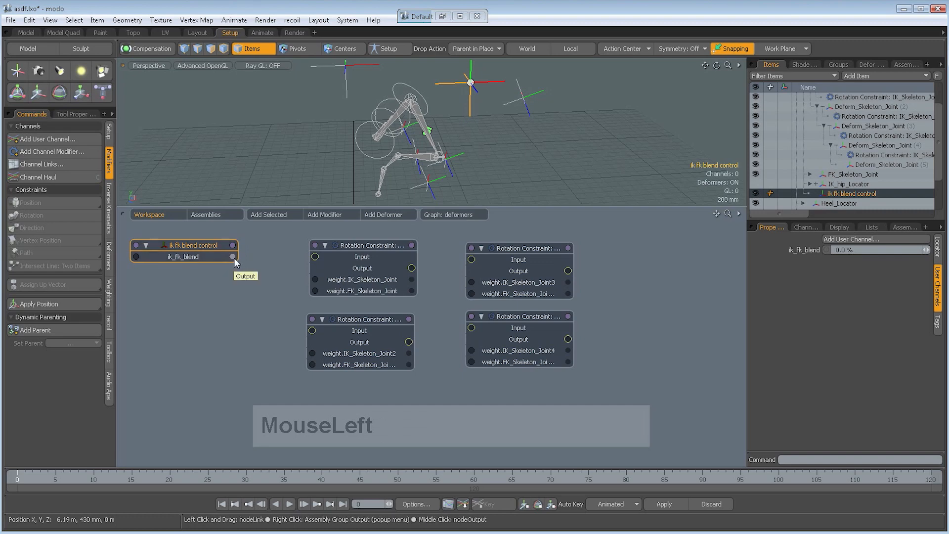
left_click_drag(232, 257, 314, 284)
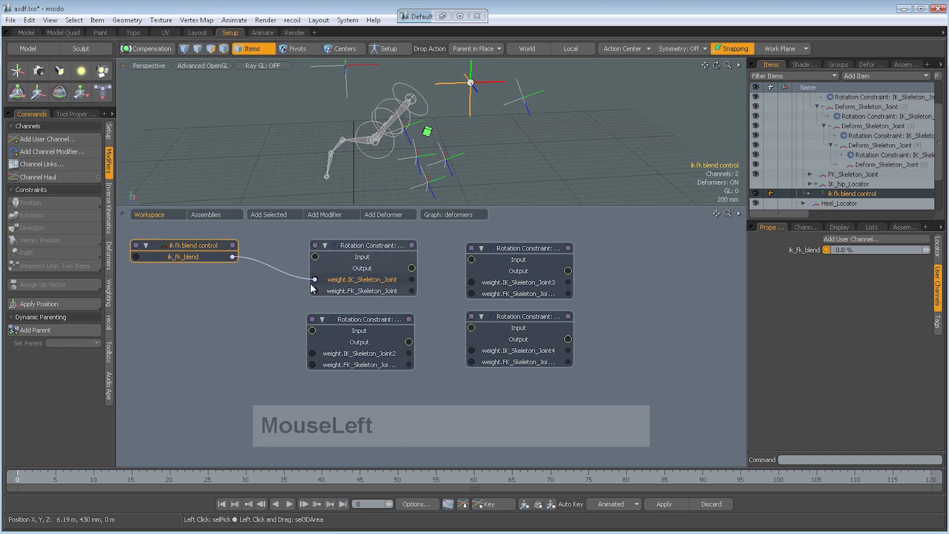
left_click_drag(233, 257, 471, 282)
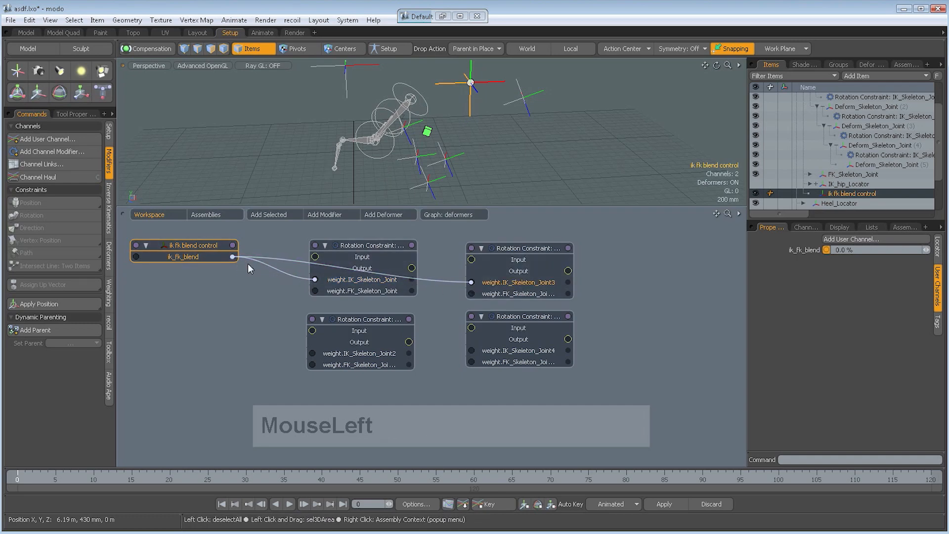
left_click_drag(232, 257, 312, 354)
left_click_drag(233, 256, 472, 352)
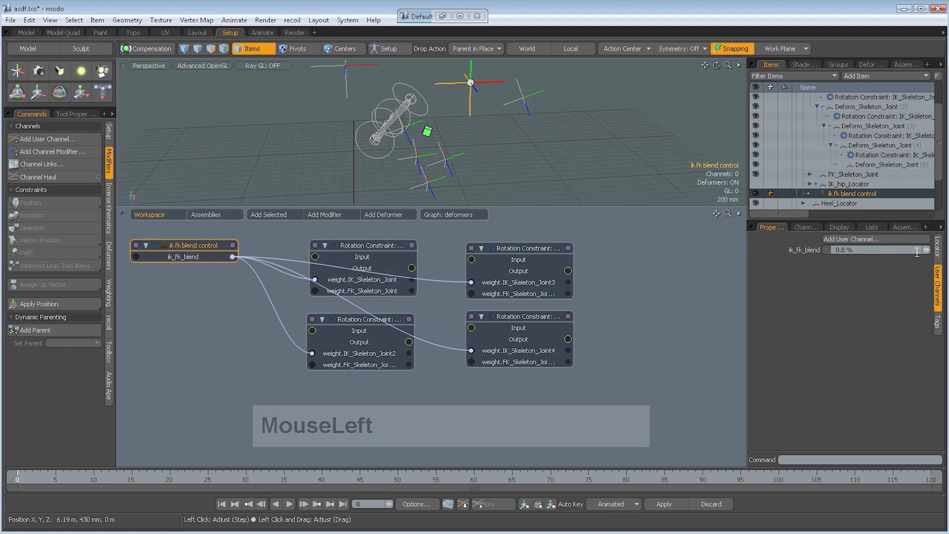
left_click_drag(926, 252, 907, 260)
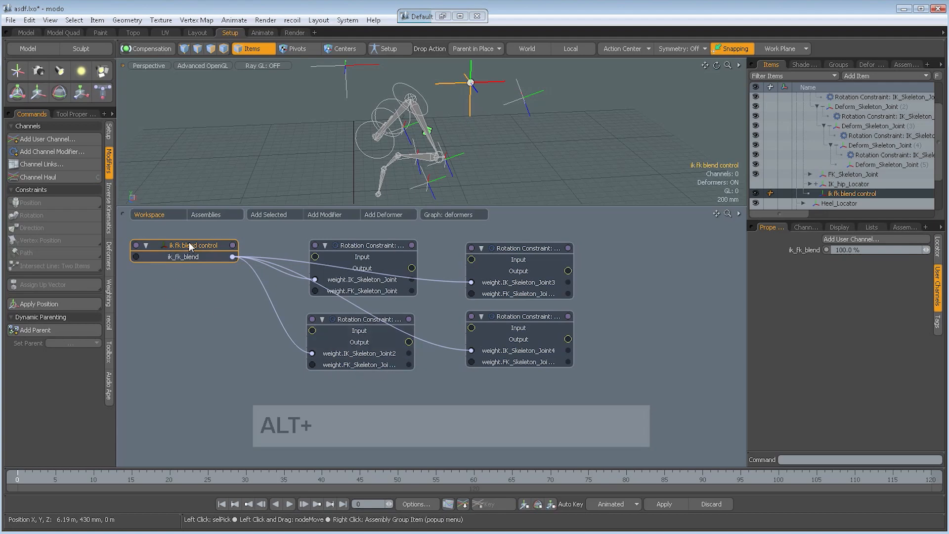
- Add a Basic Math Subtract modifier to the schematic and place it below the ik fk blend control node
left_click(343, 216)
mouse_move(343, 262)
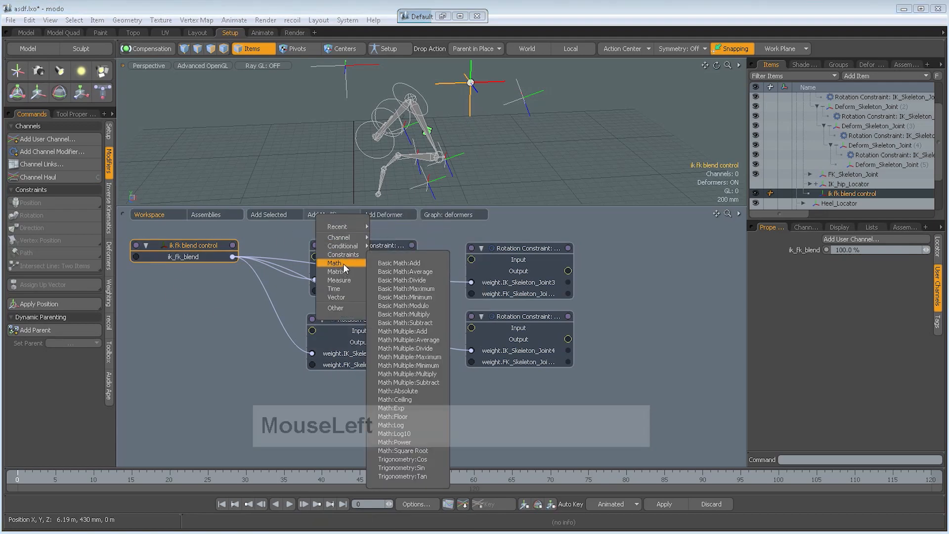
left_click(413, 323)
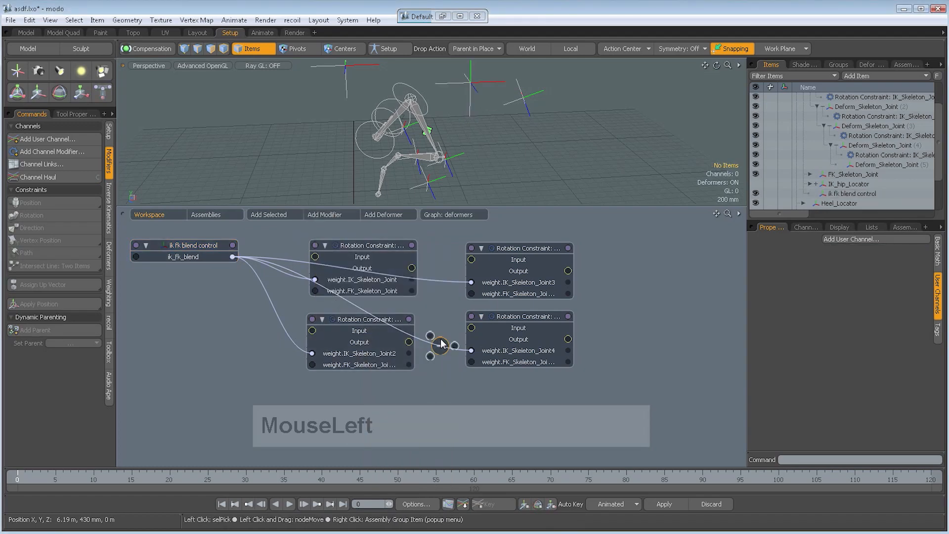
left_click_drag(440, 343, 228, 300)
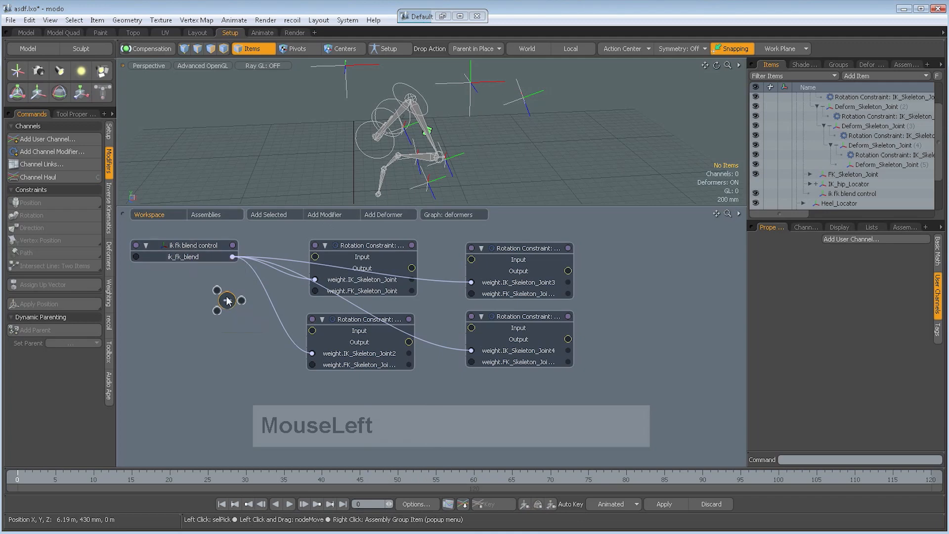
- Reposition the Subtract node slightly and set its Value B to 1.0
left_click(196, 245)
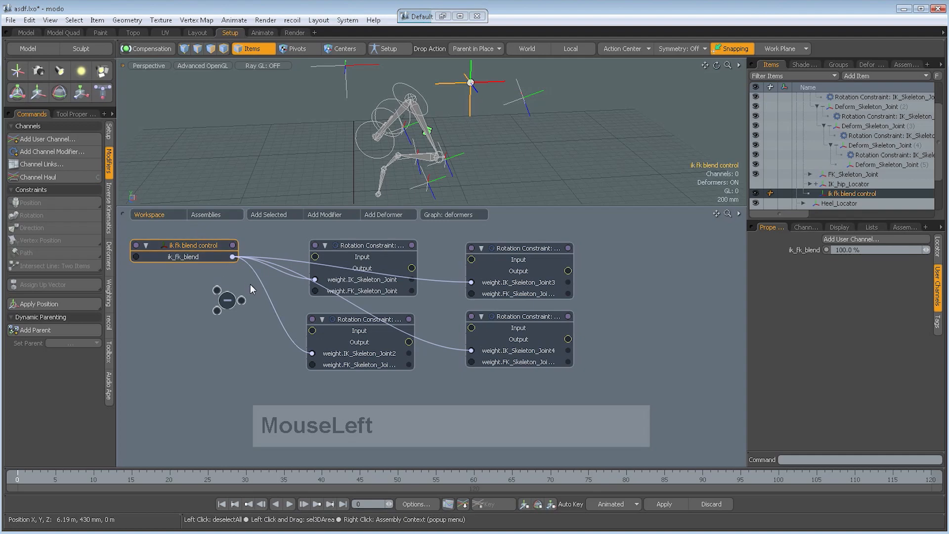
left_click_drag(227, 300, 236, 300)
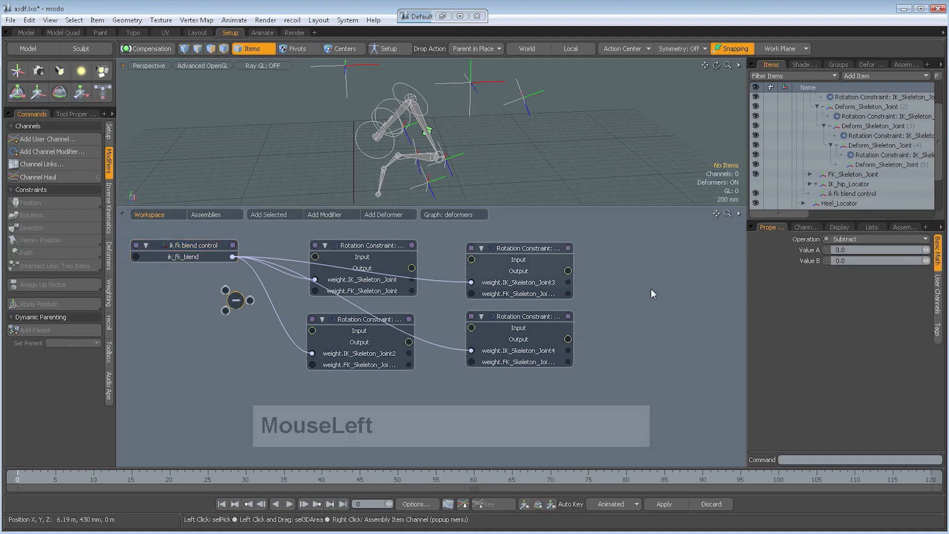
left_click(862, 261)
type("1")
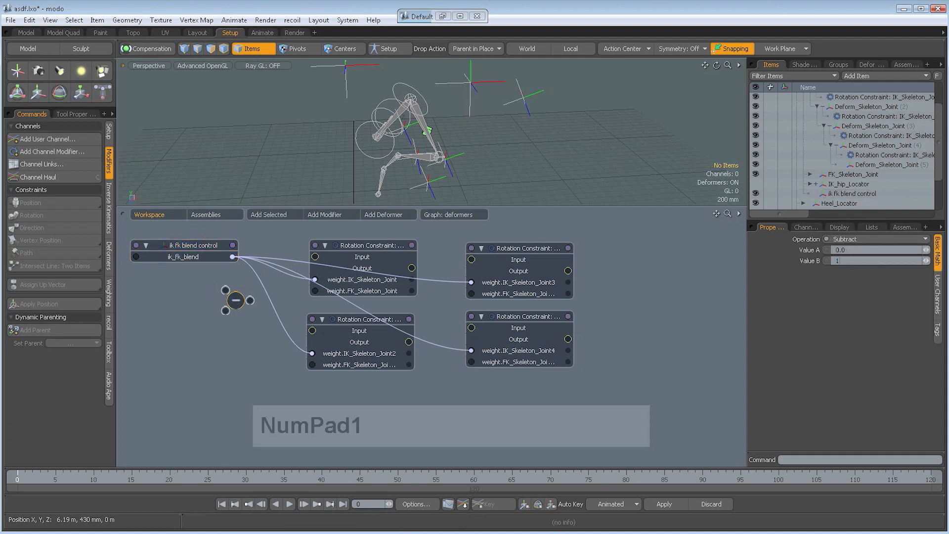
key("Return")
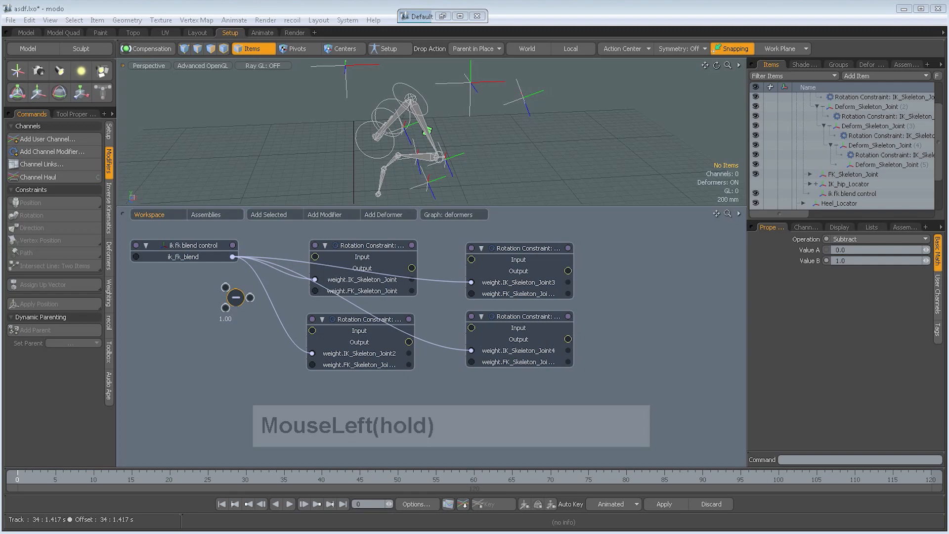
- Link the ik_fk_blend channel to the Value A input of the Subtract node and tidy the node's position
left_click_drag(244, 302, 256, 307)
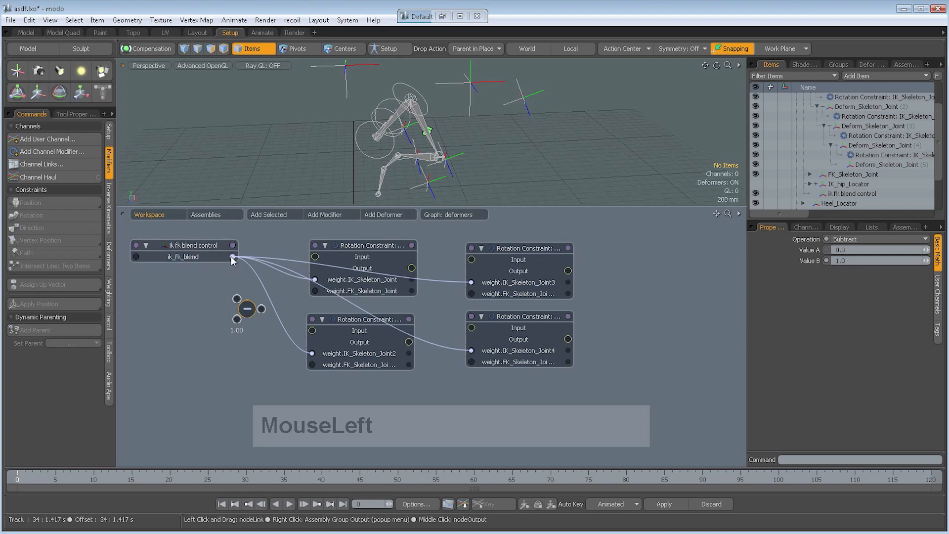
left_click_drag(232, 257, 308, 365)
left_click_drag(269, 351, 247, 312)
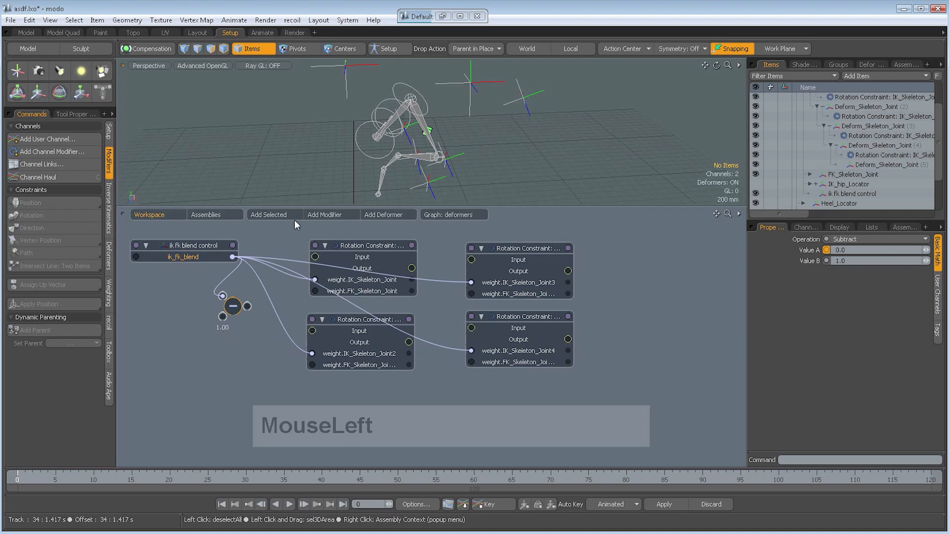
- Add a Math Absolute modifier below the Subtract node and link the Subtract output to its Input
left_click(320, 214)
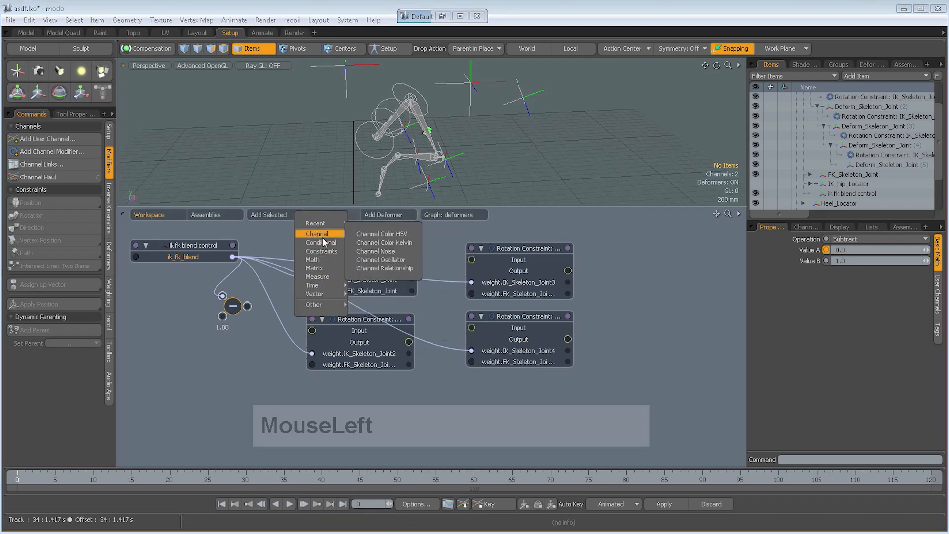
mouse_move(322, 242)
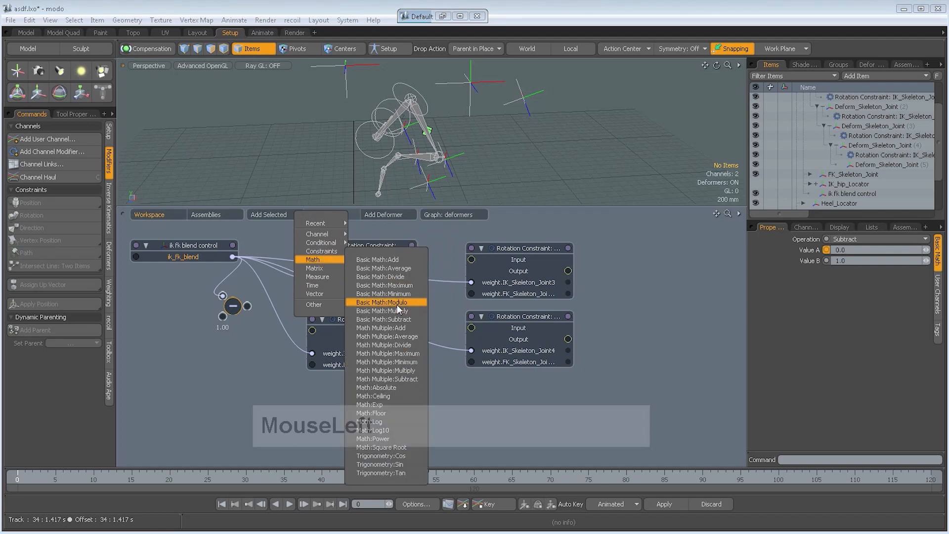
left_click(392, 388)
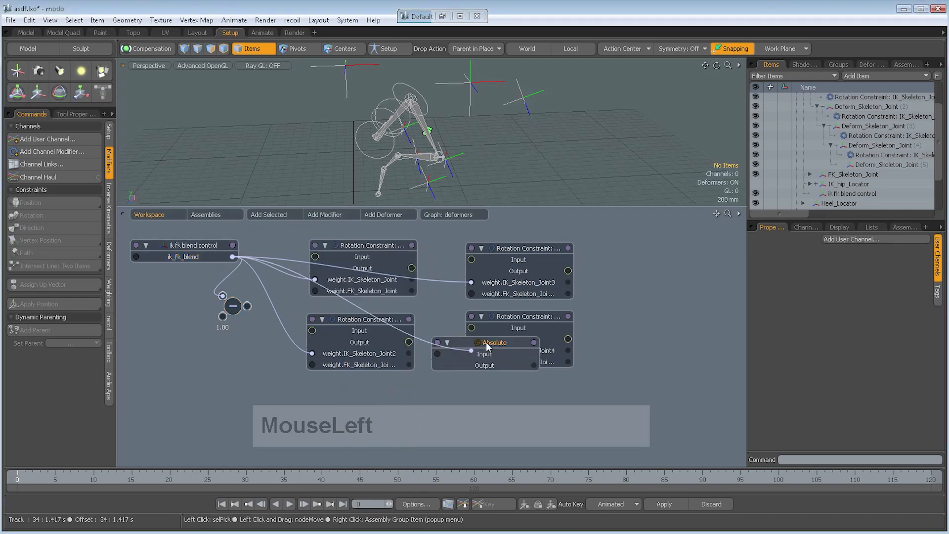
left_click_drag(486, 343, 231, 356)
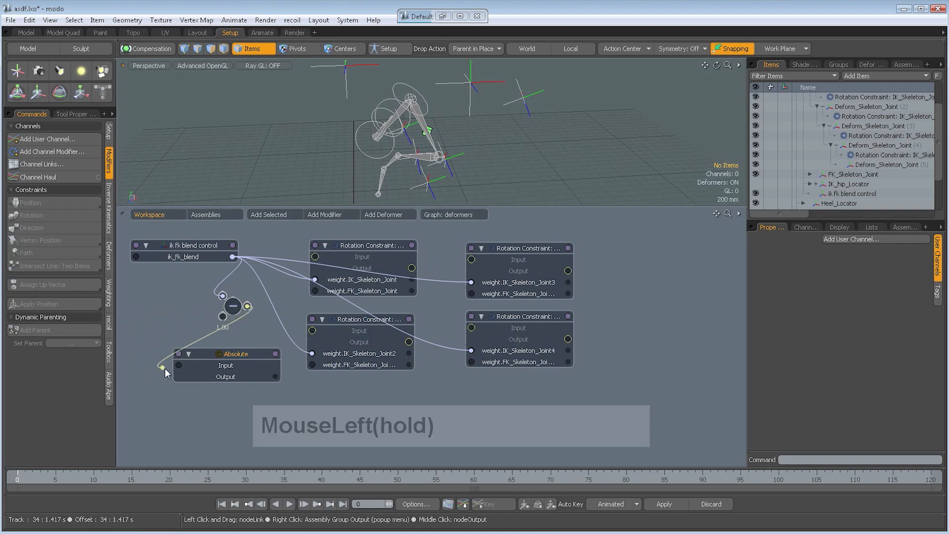
left_click_drag(178, 369, 223, 352)
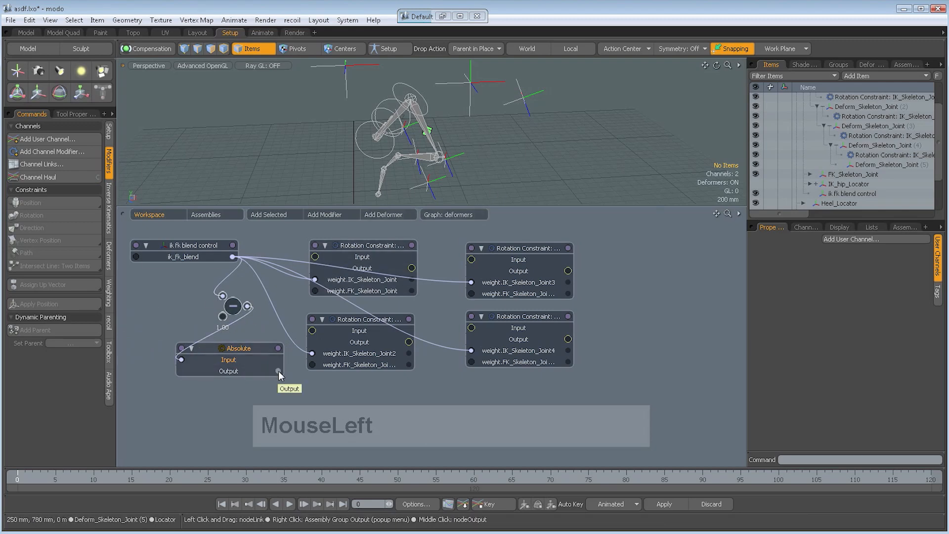
- Link the Absolute node's Output to the FK weight channels of all four Rotation Constraints
left_click_drag(278, 371, 315, 290)
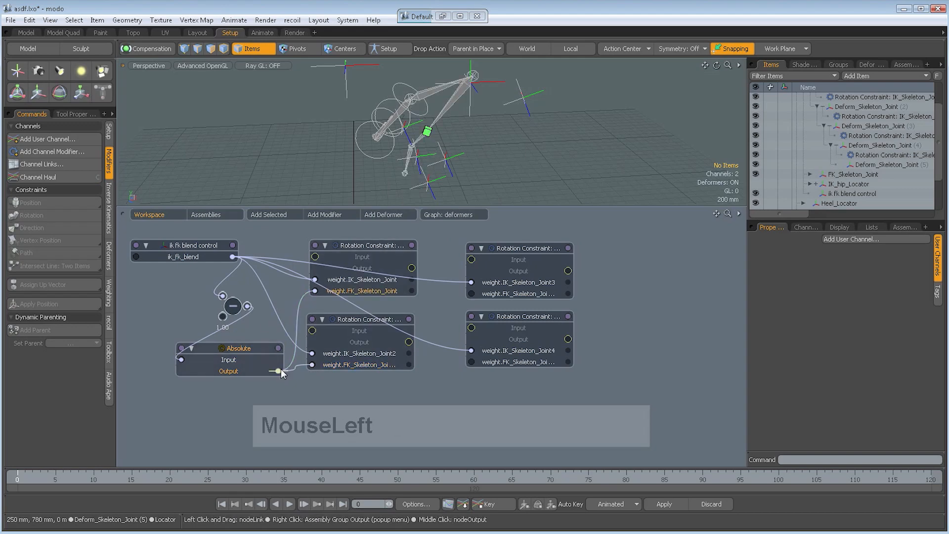
left_click_drag(279, 370, 471, 294)
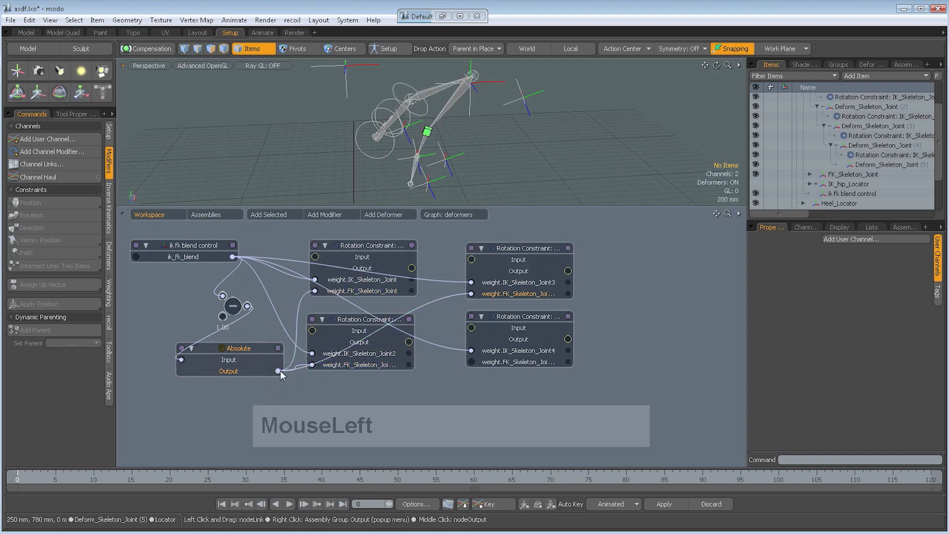
left_click_drag(278, 370, 472, 362)
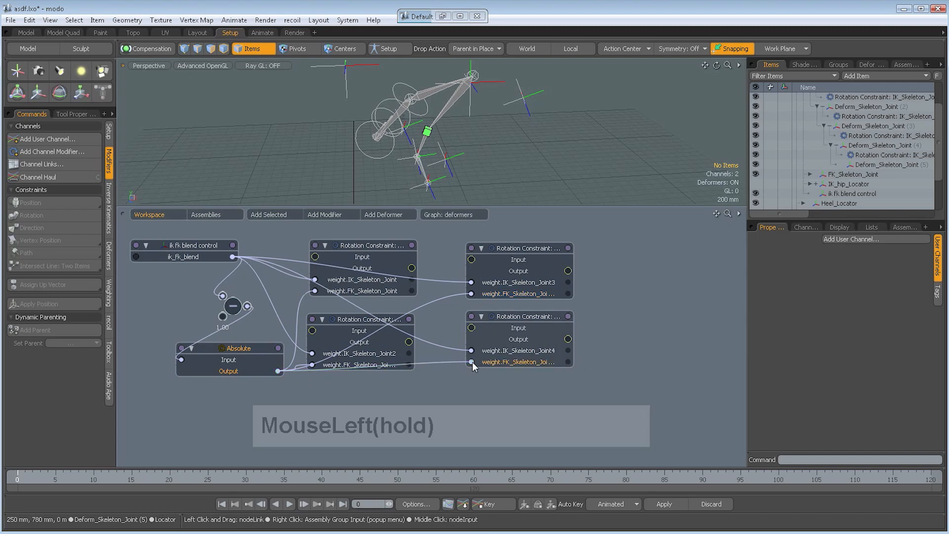
- Enlarge the 3D view and test the leg with ik_fk_blend at 0%, about 72% and 100%
left_click_drag(523, 207, 527, 258)
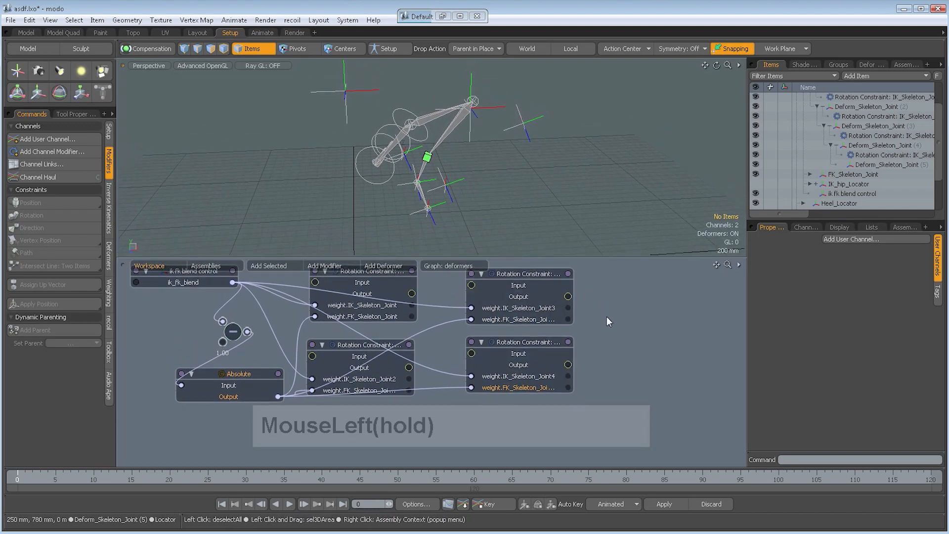
mouse_move(604, 313)
left_mouse_down("alt")
mouse_move(598, 345)
mouse_move(602, 330)
left_mouse_up("alt")
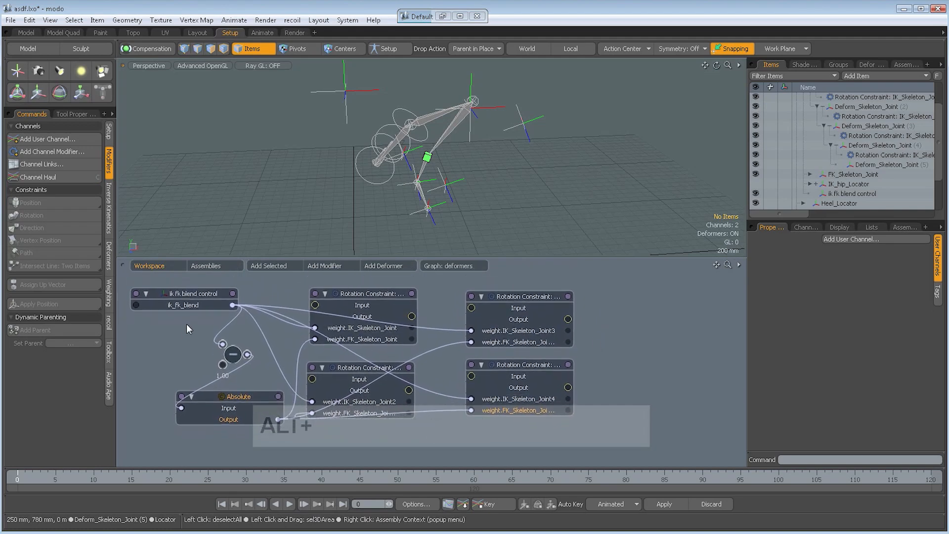
left_click(198, 293)
left_click_drag(435, 144, 480, 102, "alt")
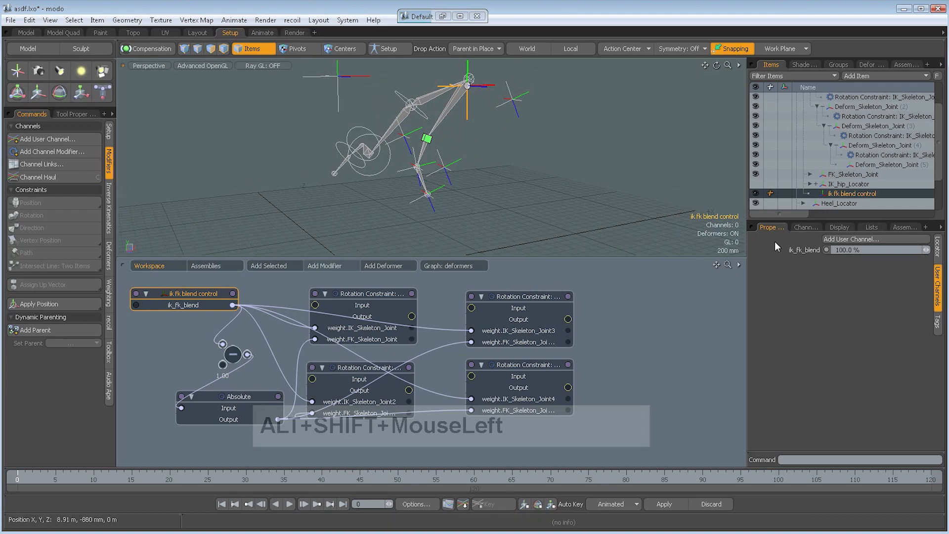
left_click_drag(926, 251, 890, 251)
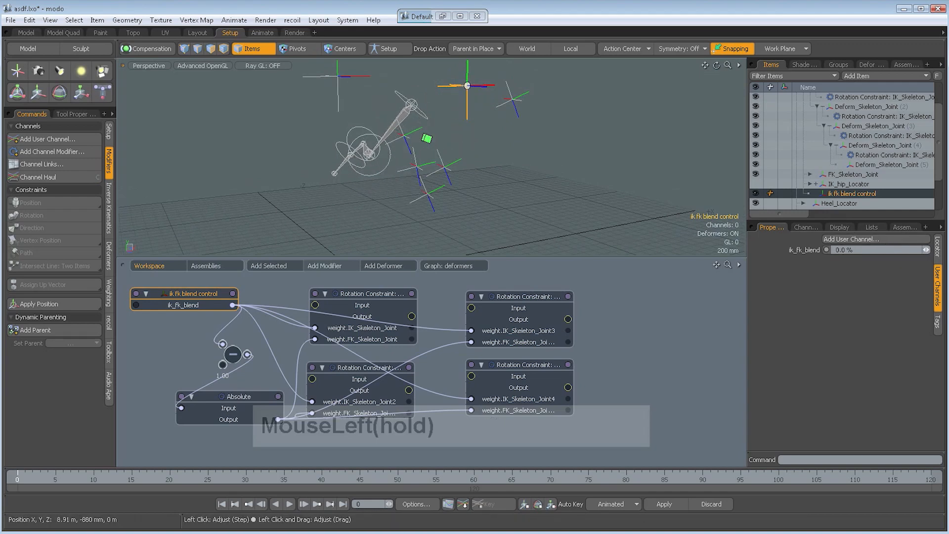
left_click_drag(528, 200, 446, 181, "alt")
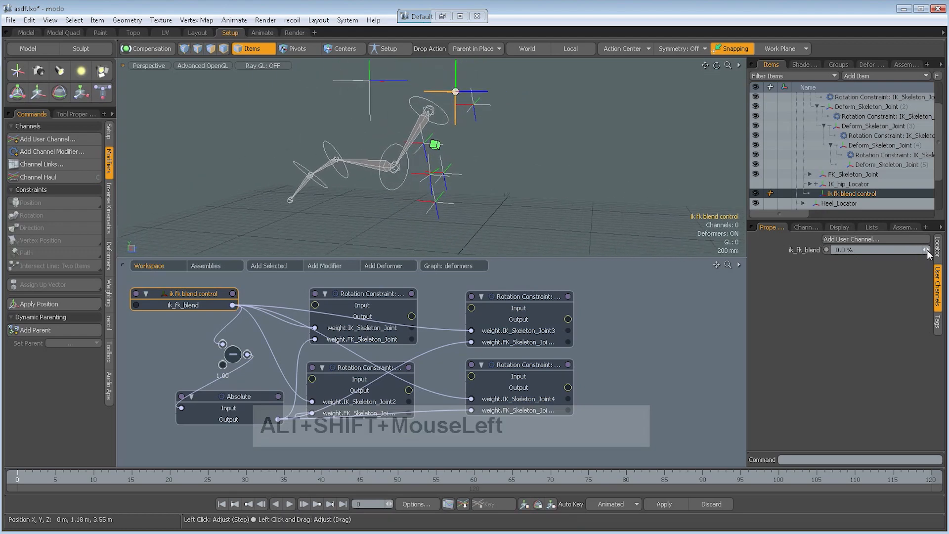
left_click_drag(927, 252, 947, 252)
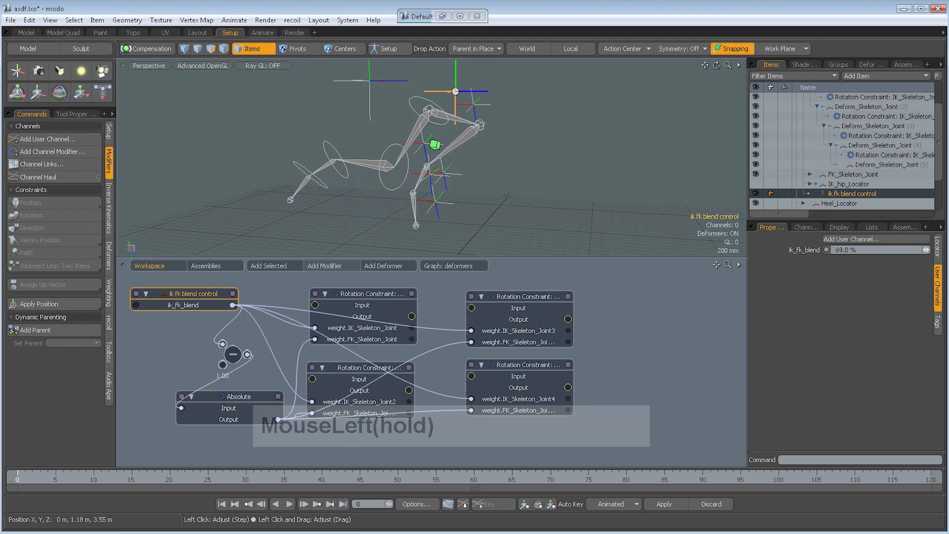
left_click_drag(634, 175, 578, 193, "alt")
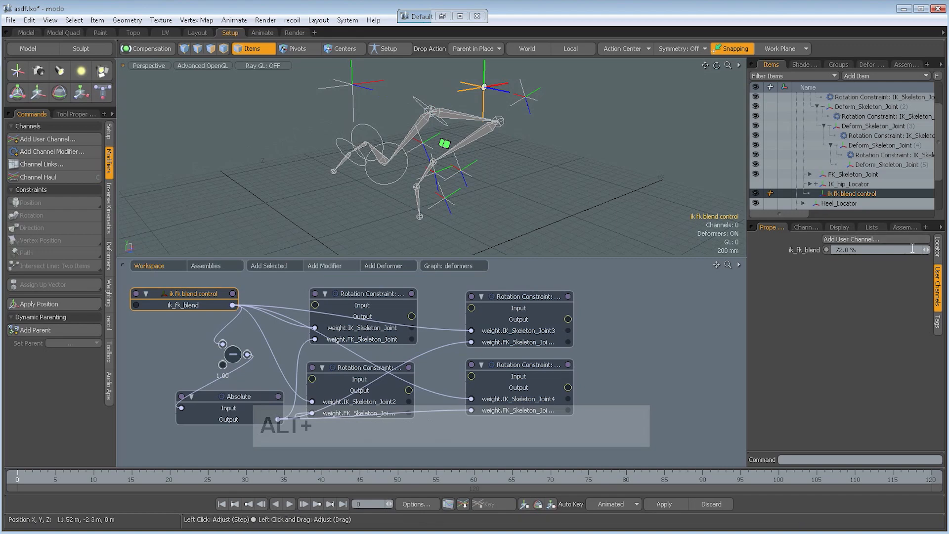
left_click_drag(926, 250, 928, 250)
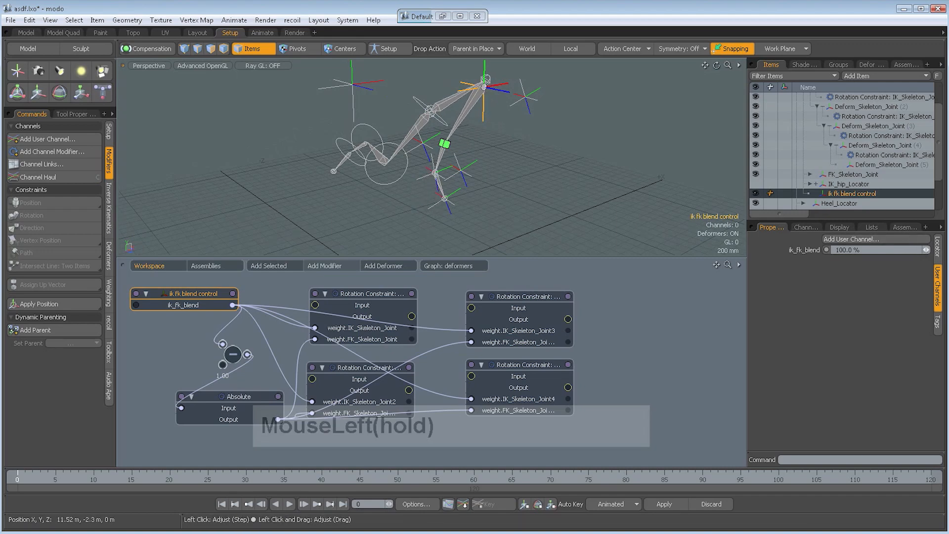
- Move the ik fk blend control locator sideways from the leg to a Z position of -550 mm
left_click_drag(588, 178, 467, 146, "alt")
left_click(464, 149)
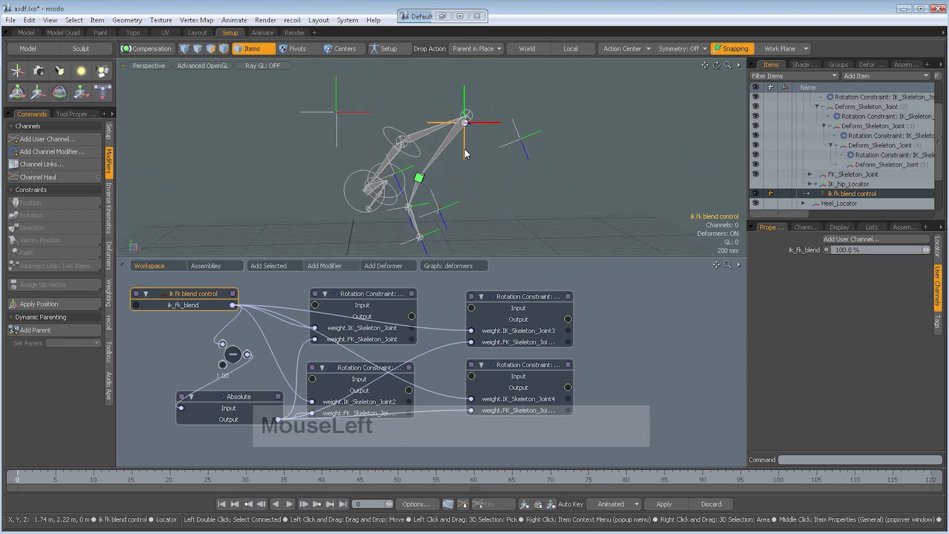
left_click_drag(497, 186, 489, 214, "alt")
key("w")
left_click_drag(497, 161, 476, 199, "alt")
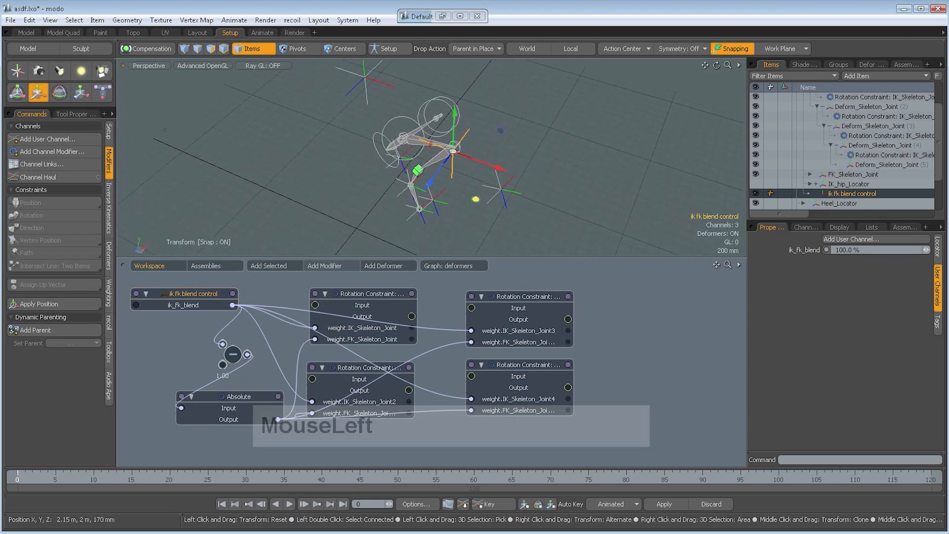
left_click(602, 176)
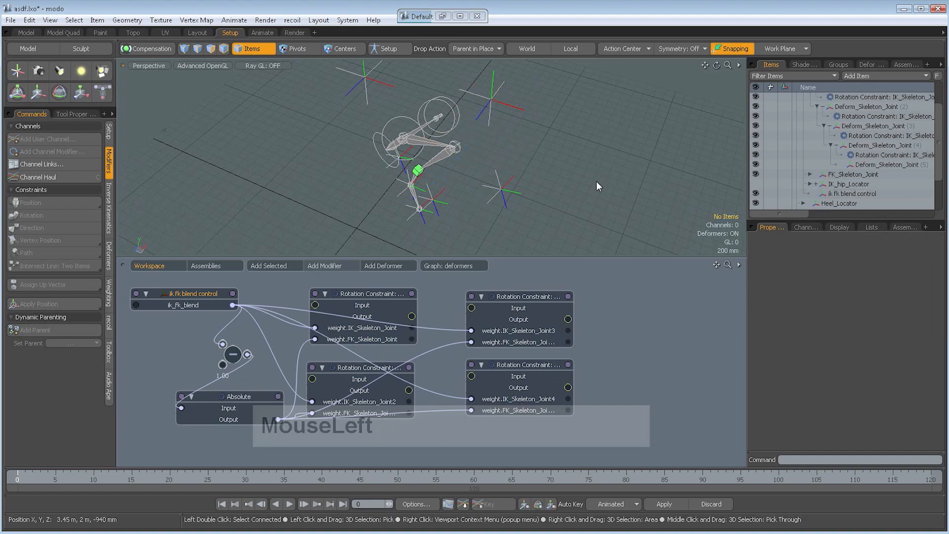
left_click_drag(596, 181, 596, 140, "alt")
left_click(480, 118)
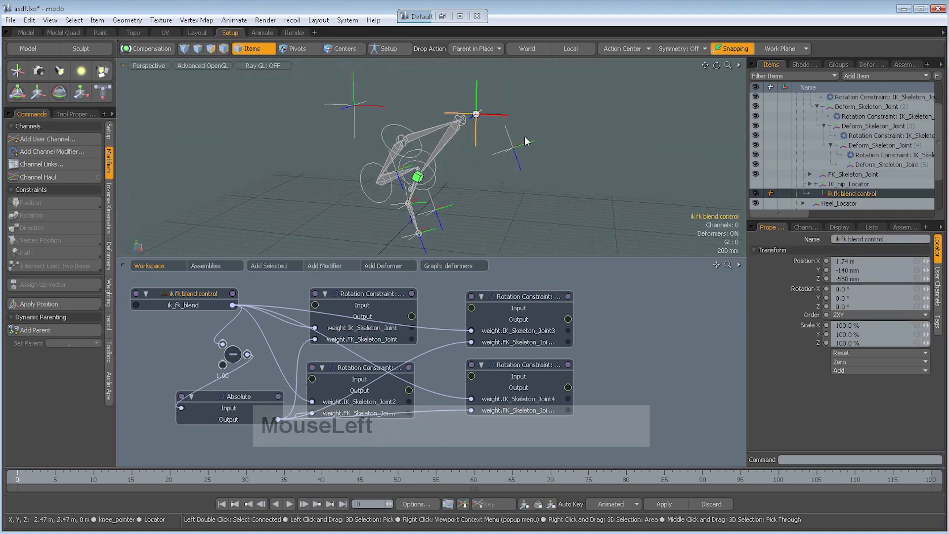
- Move the rest of body locator up and down with the transform tool to test how the rig follows
left_click_drag(524, 136, 330, 151, "alt")
key("w")
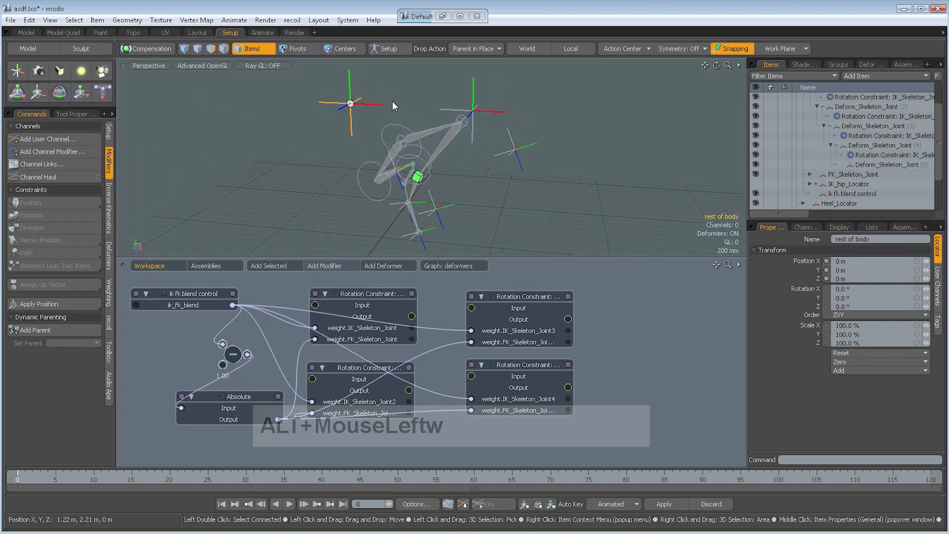
left_click_drag(387, 69, 394, 43)
mouse_move(356, 76)
left_mouse_down()
mouse_move(364, 69)
mouse_move(346, 79)
mouse_move(351, 87)
left_mouse_up()
left_click_drag(462, 112, 564, 155, "ctrl+alt")
key("space")
- Select FK_Skeleton_Joint (2), check the FK leg joints with the Rotate tool, and clear the selection
left_click(382, 193)
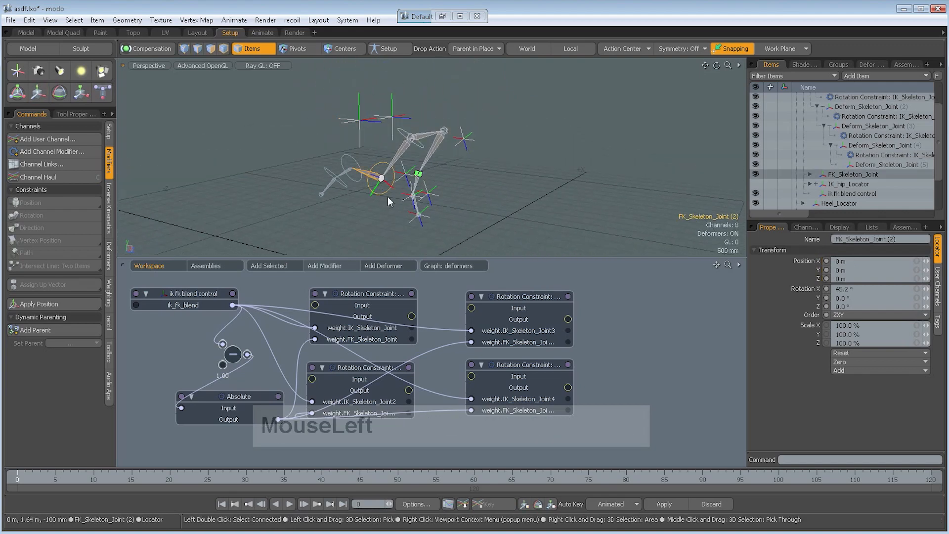
left_click_drag(461, 143, 395, 181, "alt")
left_click(398, 177)
key("e")
key("space")
left_click(526, 206)
- Collapse the Deform_Skeleton_Joint hierarchy under rest of body in the item list
scroll(862, 155, "up", 2)
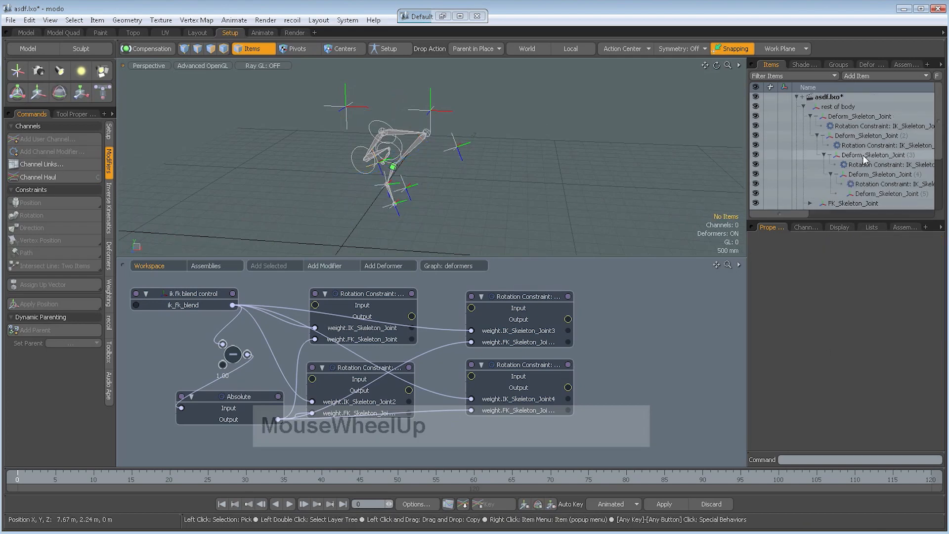
left_click(803, 106)
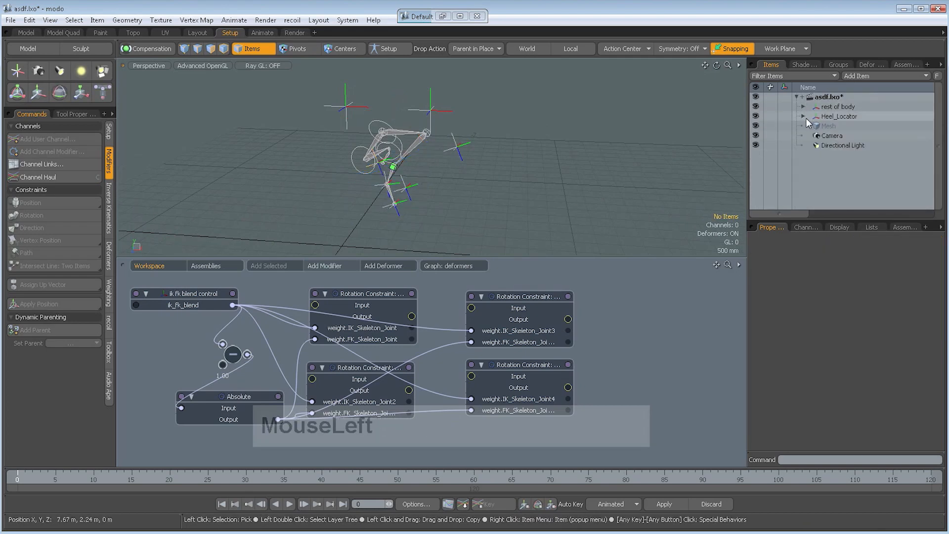
left_click(803, 107)
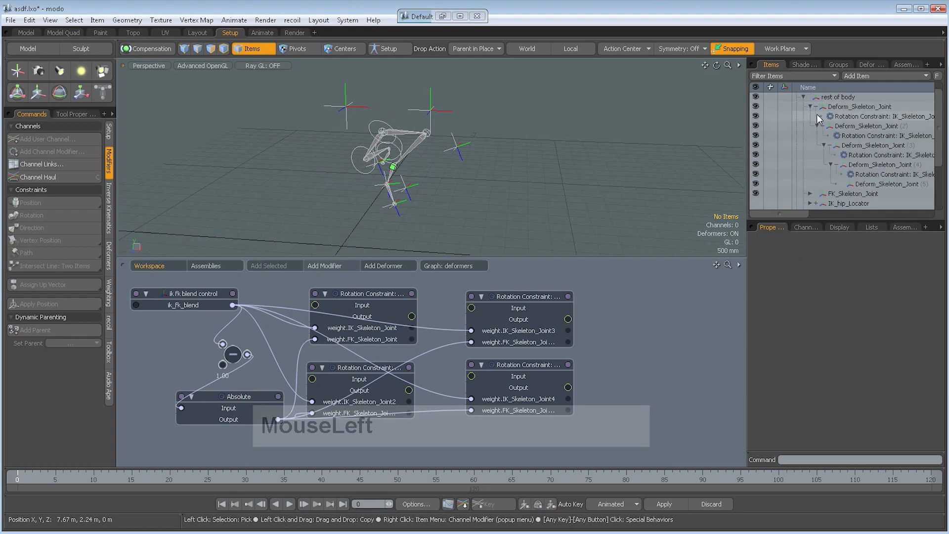
left_click(809, 107)
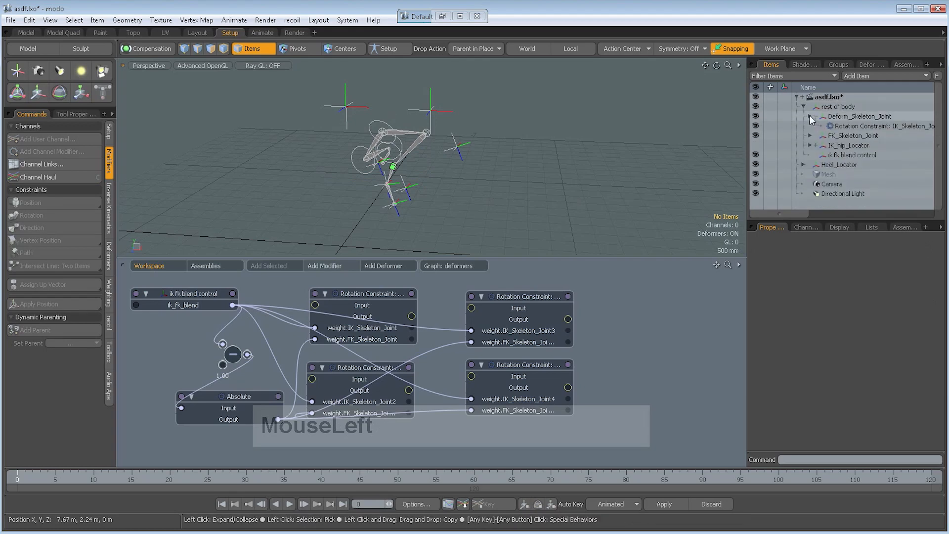
left_click(811, 117)
left_click(811, 115)
left_click(818, 118)
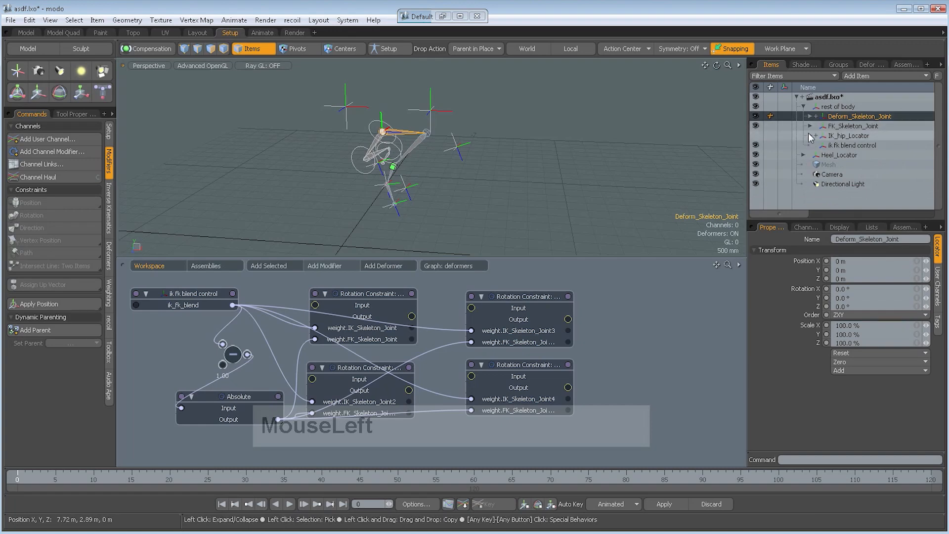
- Expand IK_hip_Locator to inspect the FullBodyIK solver's IK/FK Blend setting, and select the ik fk blend control
left_click(809, 136)
left_click(856, 193)
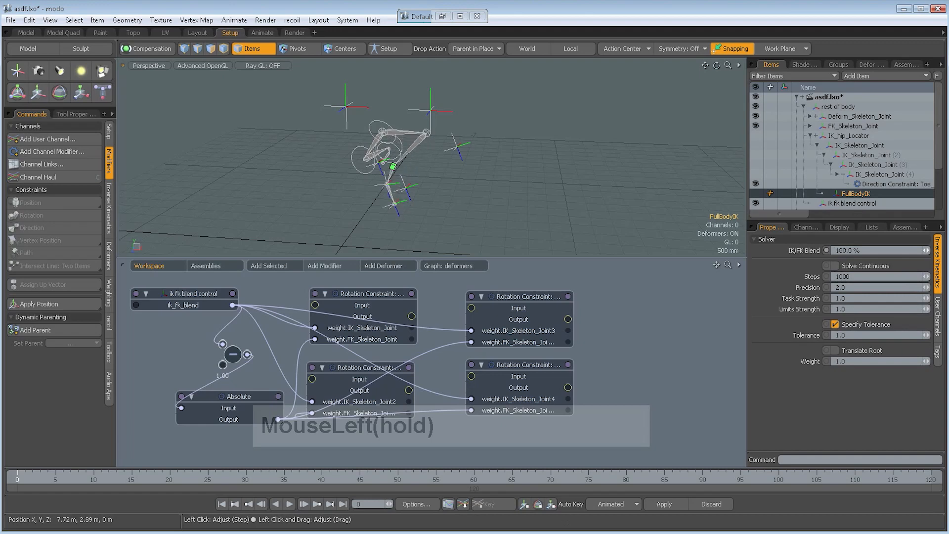
left_click(439, 112)
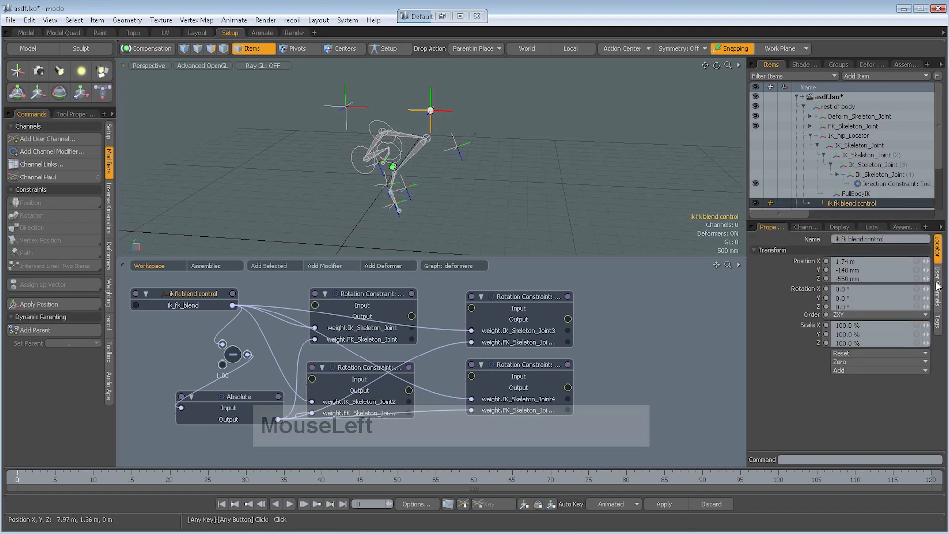
- Turn on viewport visibility for IK_hip_Locator and its IK skeleton joints down to FullBodyIK
left_click(937, 286)
left_click_drag(502, 152, 724, 160, "ctrl+alt")
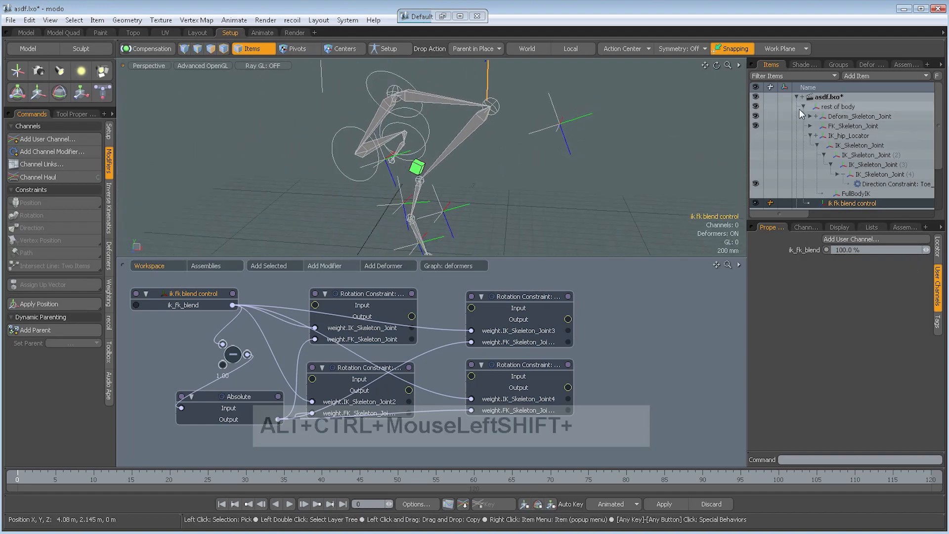
scroll(780, 164, "down", 2)
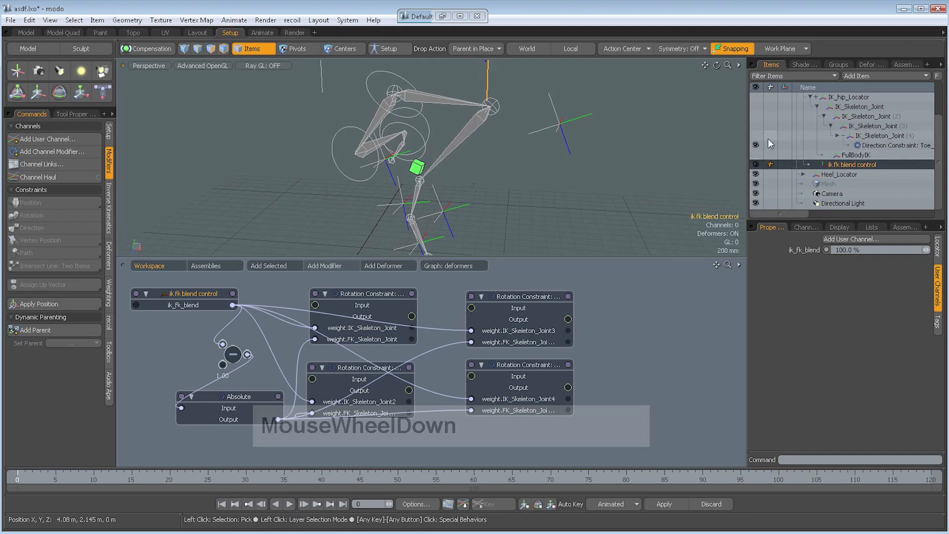
scroll(767, 137, "up", 2)
left_click(754, 126)
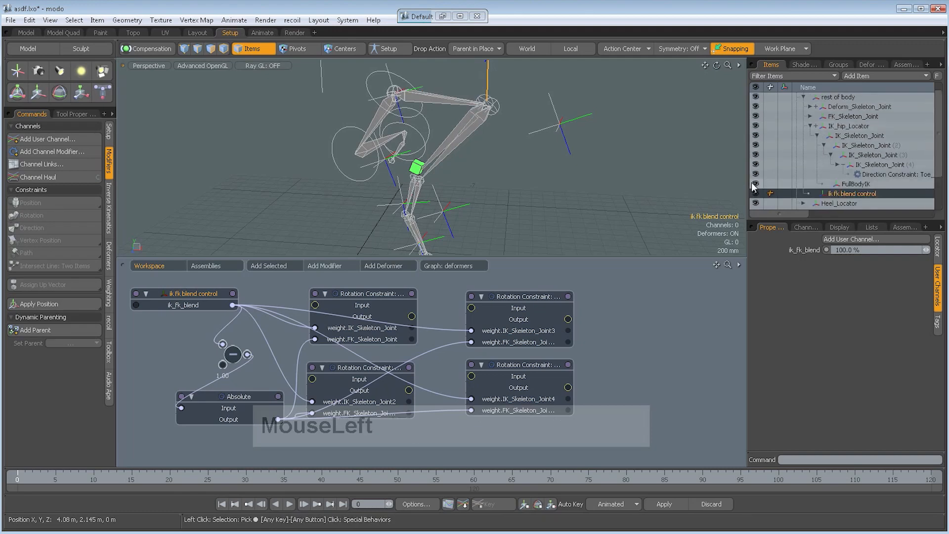
- Select the FullBodyIK solver and lower its IK/FK Blend to 60%
left_click_drag(827, 186, 870, 200)
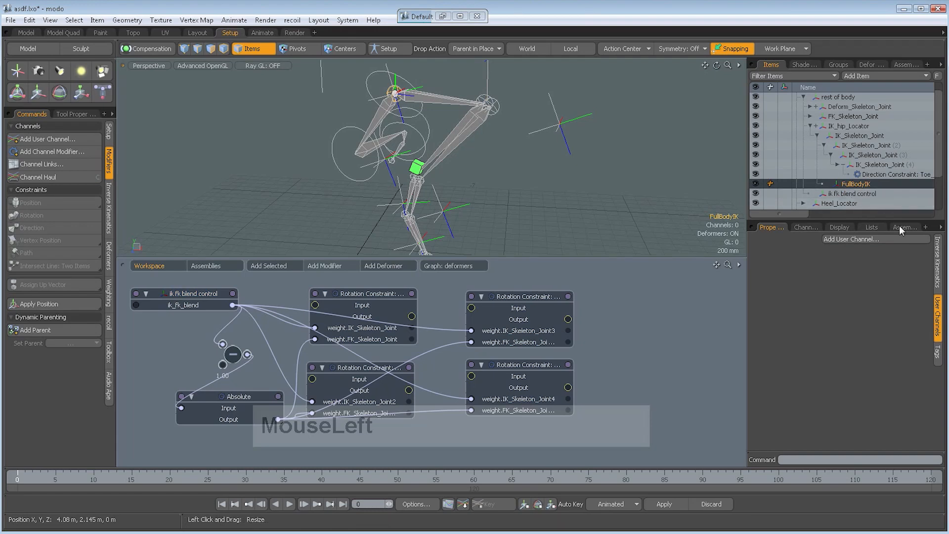
left_click(938, 262)
left_click_drag(926, 251, 911, 252)
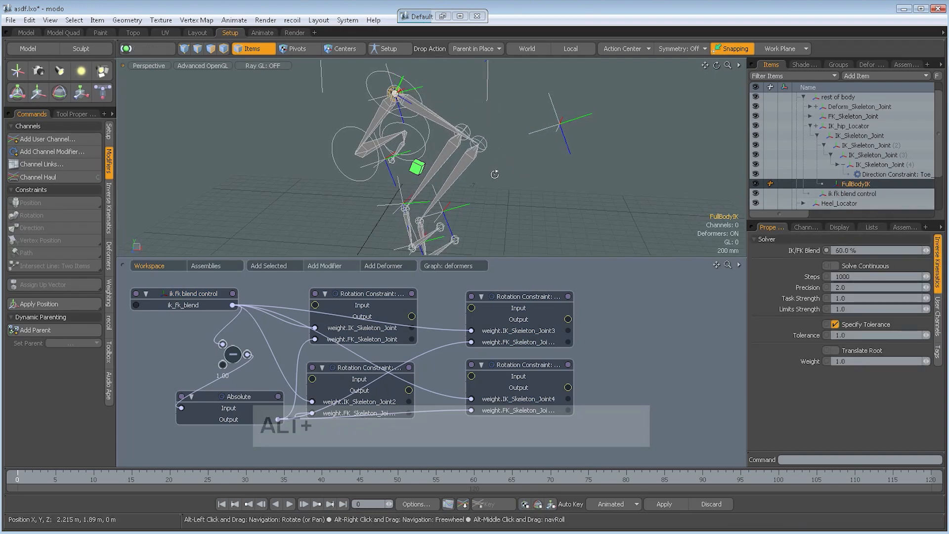
- Set the action axis to Local and rotate FK_Skeleton_Joint to about X 8.8°, Y 61° and Z -53.4°
left_click_drag(424, 114, 305, 165, "alt")
left_click(364, 102)
key("e")
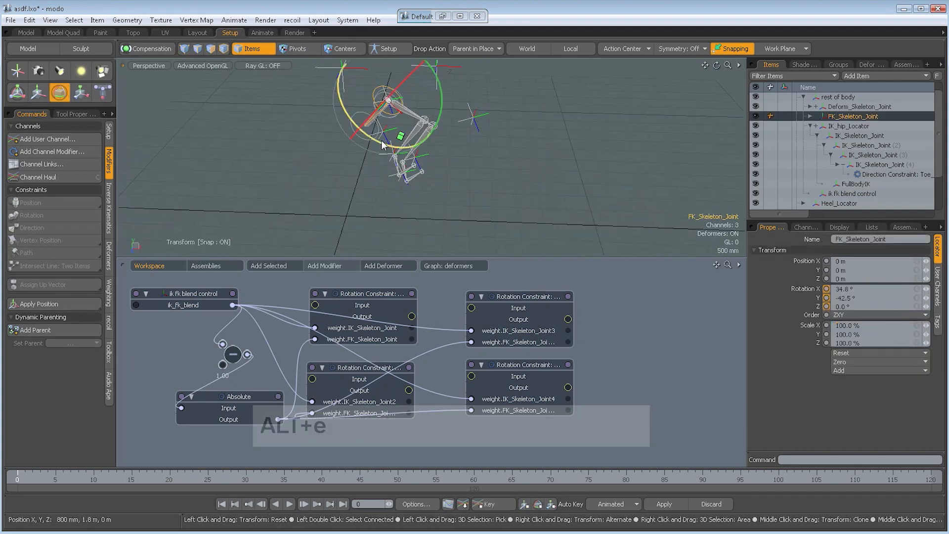
left_click_drag(379, 144, 381, 144)
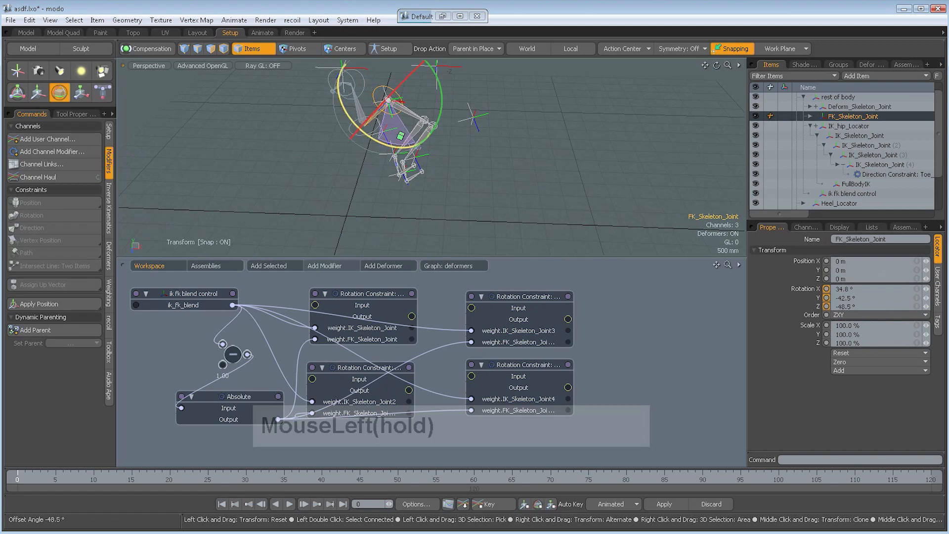
key("ctrl+z")
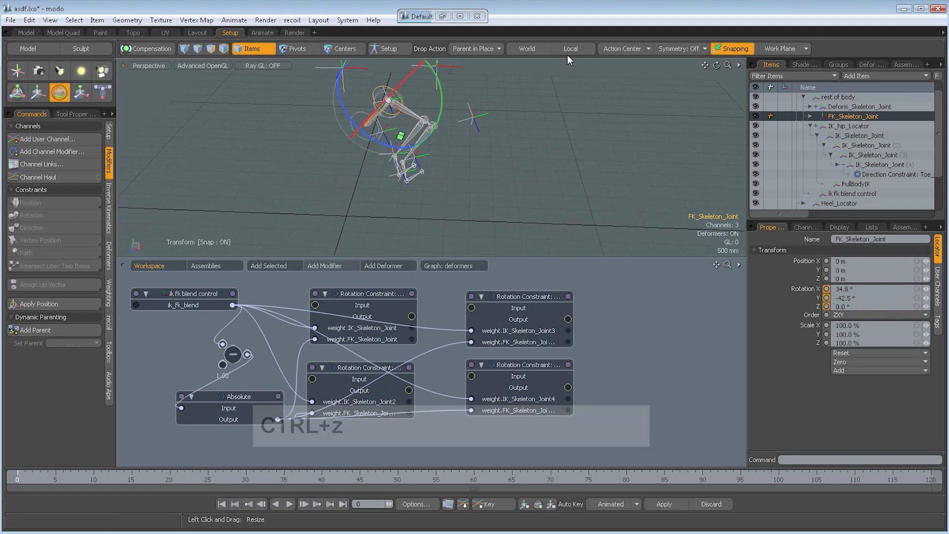
left_click(568, 51)
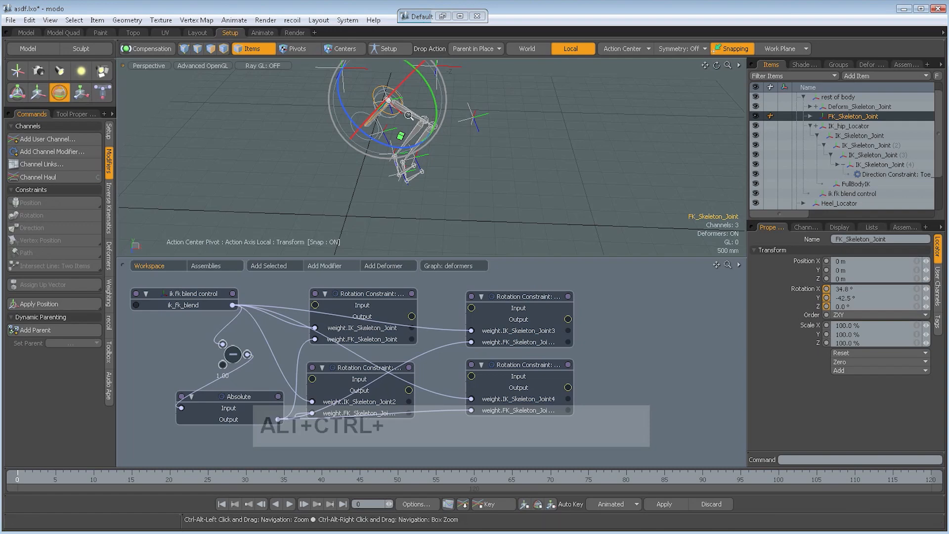
left_click_drag(409, 115, 418, 115, "ctrl+alt")
left_click_drag(383, 142, 423, 138)
left_click_drag(435, 96, 370, 67)
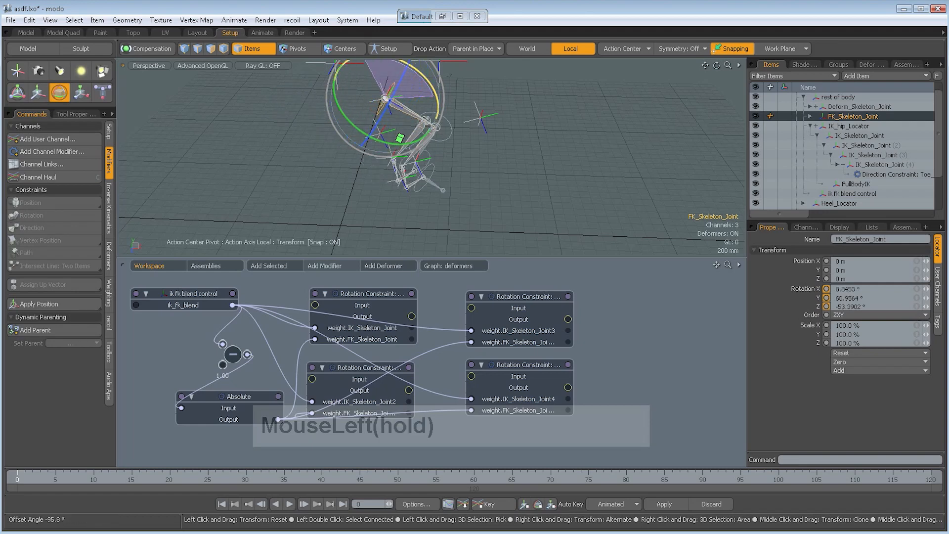
- Rotate FK_Skeleton_Joint (2) to 58.2° on X to bend the FK knee
left_click_drag(451, 155, 434, 139, "ctrl+alt")
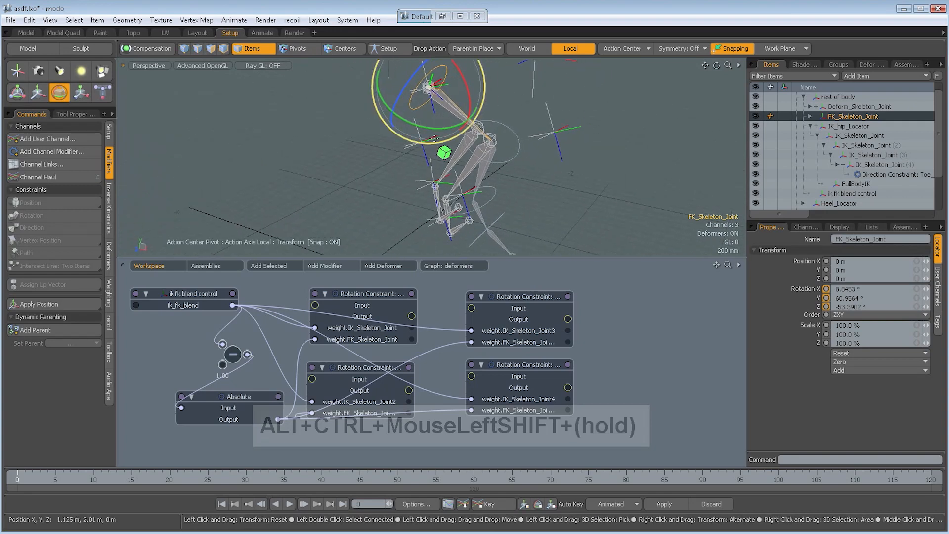
left_click(512, 159)
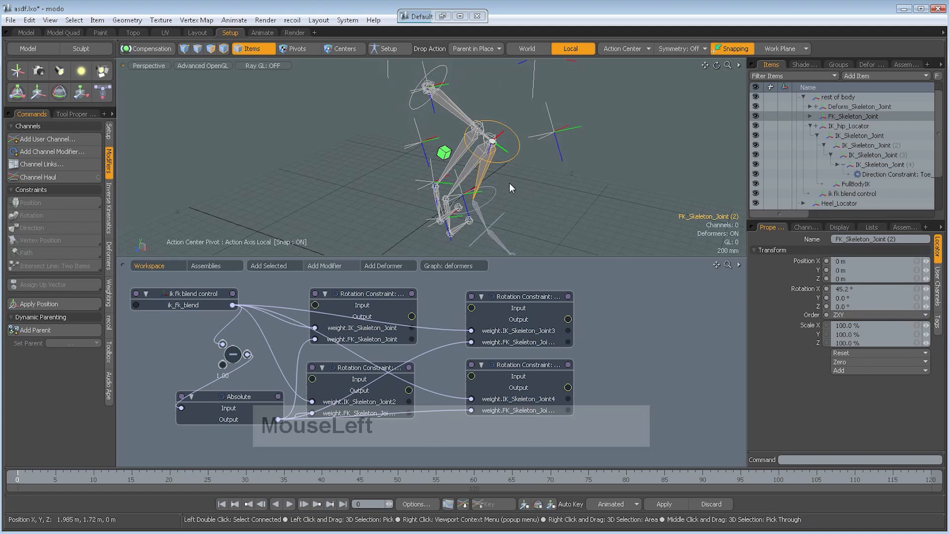
key("e")
left_click_drag(538, 154, 536, 165)
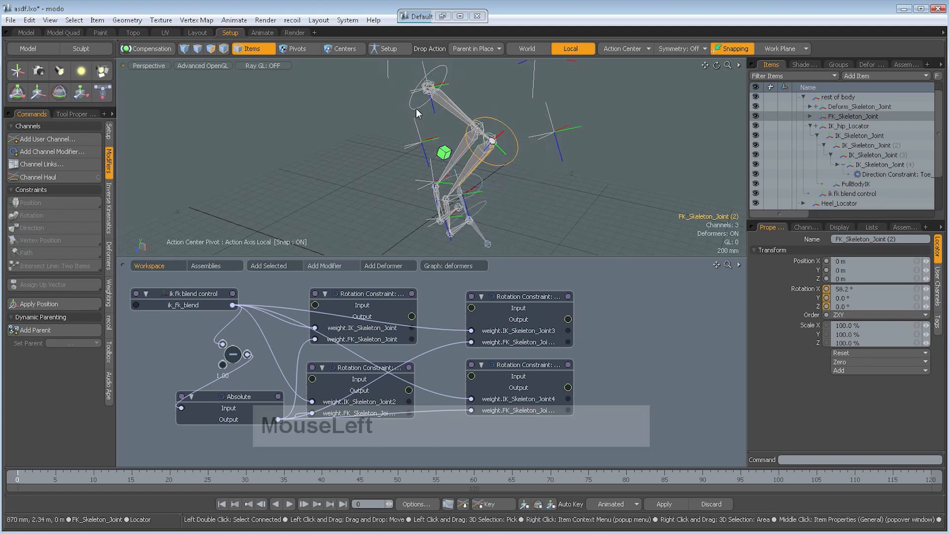
- Swing the FK leg to a new pose by rotating the root FK_Skeleton_Joint at the hip
left_click(427, 88)
key("e")
left_click_drag(404, 99, 406, 190)
key("space")
- Rotate FK_Skeleton_Joint (3) on X to pose the lower FK leg, and clear the selection
left_click(428, 172)
key("alt+e")
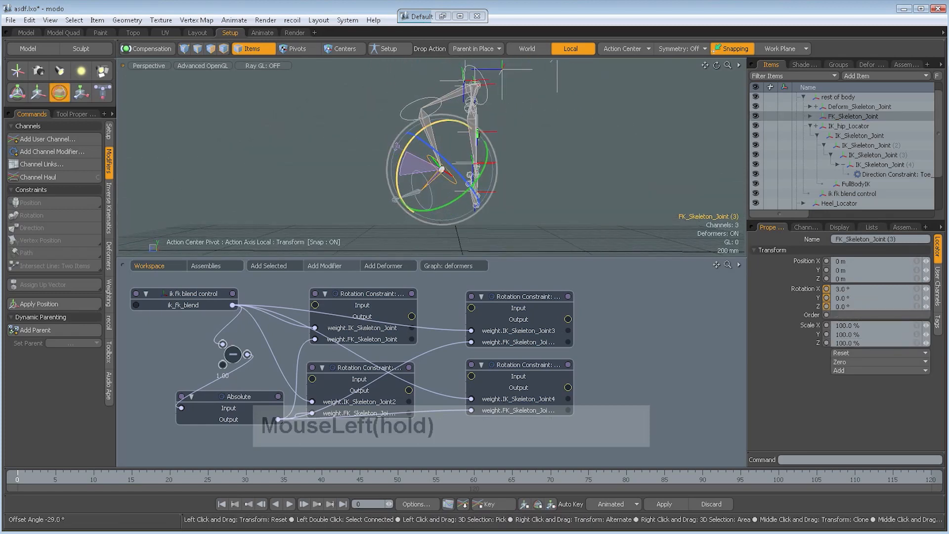
key("space")
left_click(356, 155)
- Collapse the IK_hip_Locator hierarchy and set ik_fk_blend on the ik fk blend control to 0%
left_click_drag(356, 154, 426, 121, "alt")
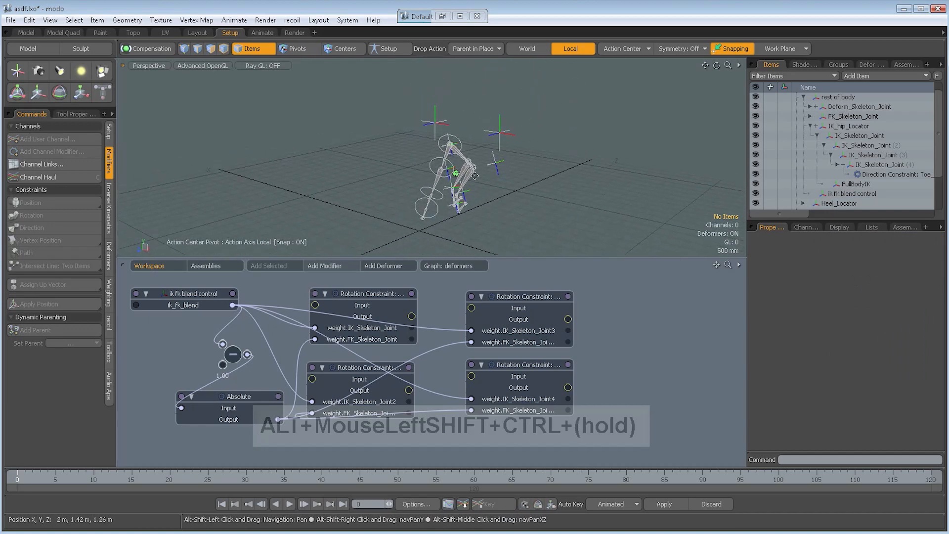
left_click(435, 124)
left_click_drag(503, 194, 414, 175, "ctrl+alt+shift")
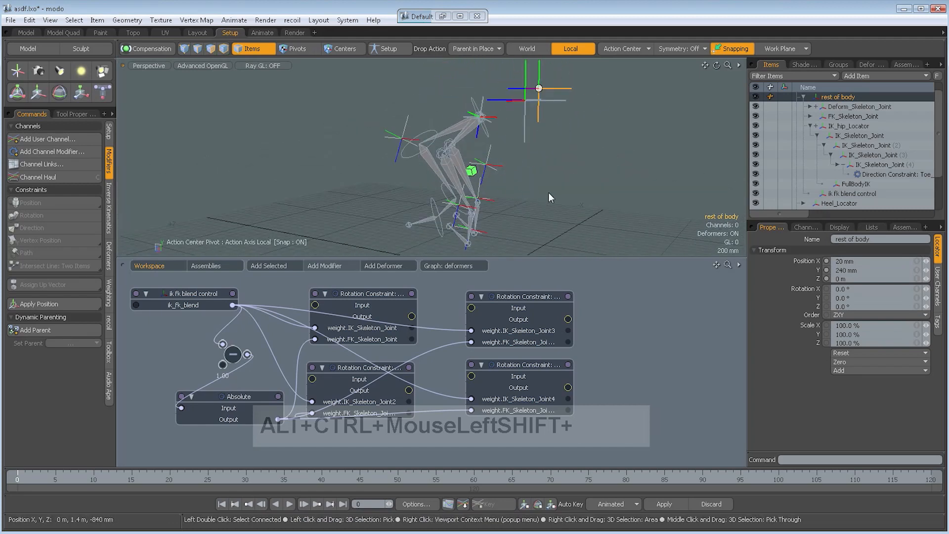
left_click_drag(548, 192, 583, 190, "alt")
left_click(810, 126)
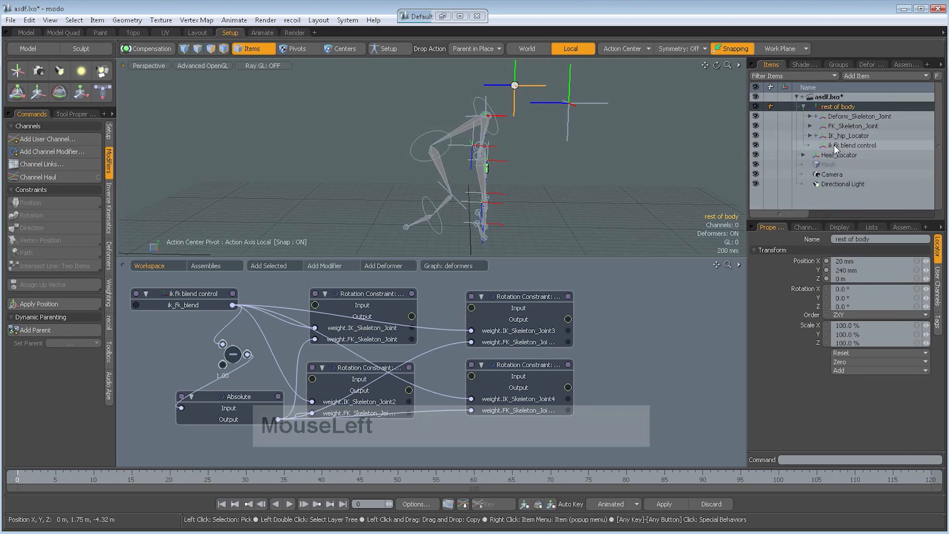
left_click(830, 144)
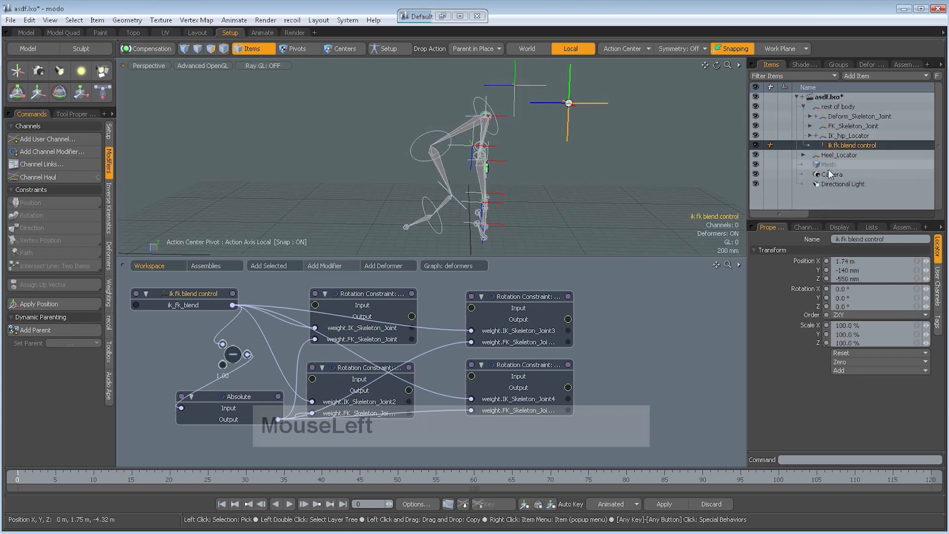
left_click(937, 287)
mouse_move(869, 249)
left_mouse_down()
mouse_move(840, 249)
mouse_move(884, 250)
left_mouse_up()
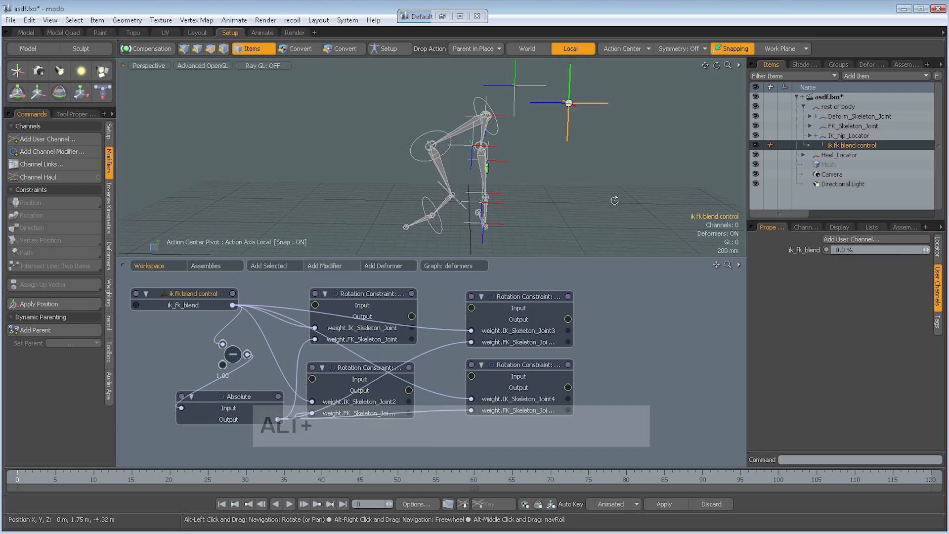
- Set ik_fk_blend to 100% and drop the Local action axis
left_click_drag(614, 202, 586, 198, "ctrl+alt")
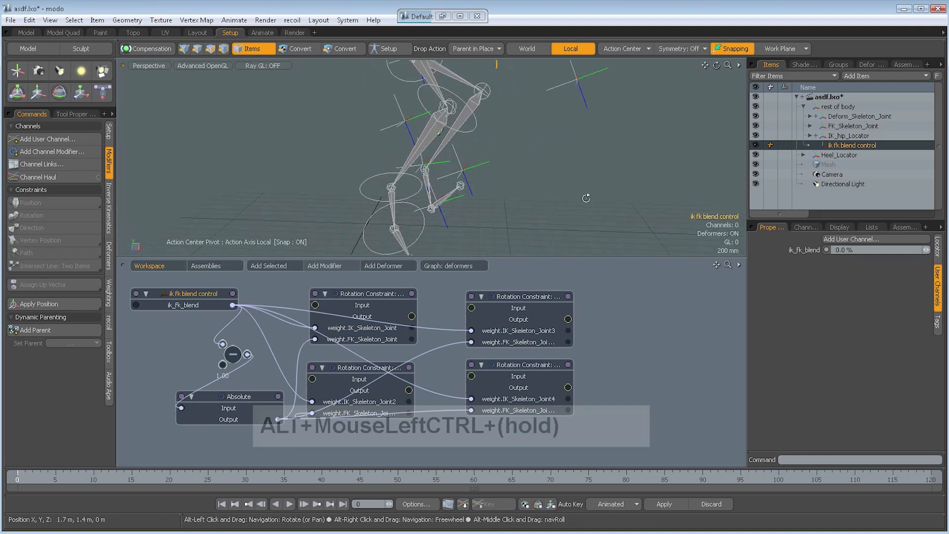
left_click_drag(924, 252, 926, 249)
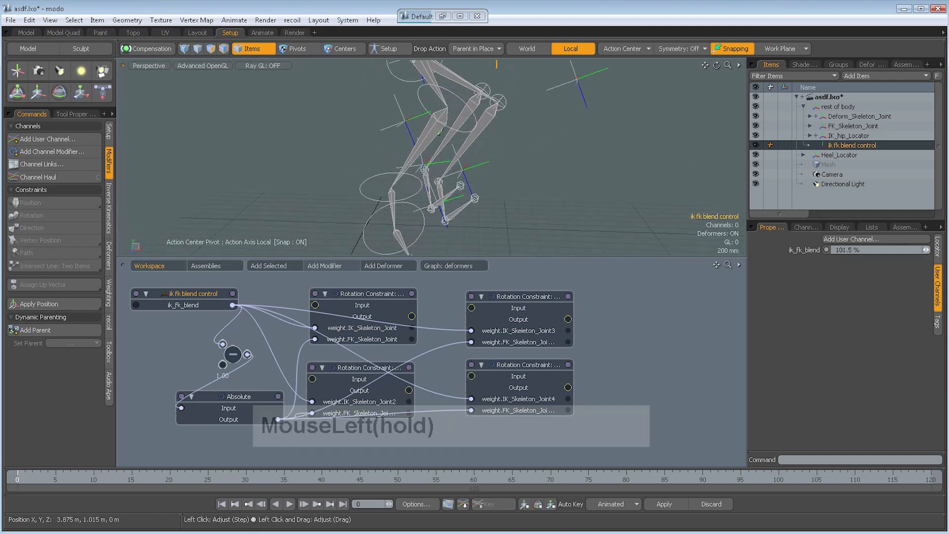
left_click_drag(440, 131, 478, 168, "ctrl+alt")
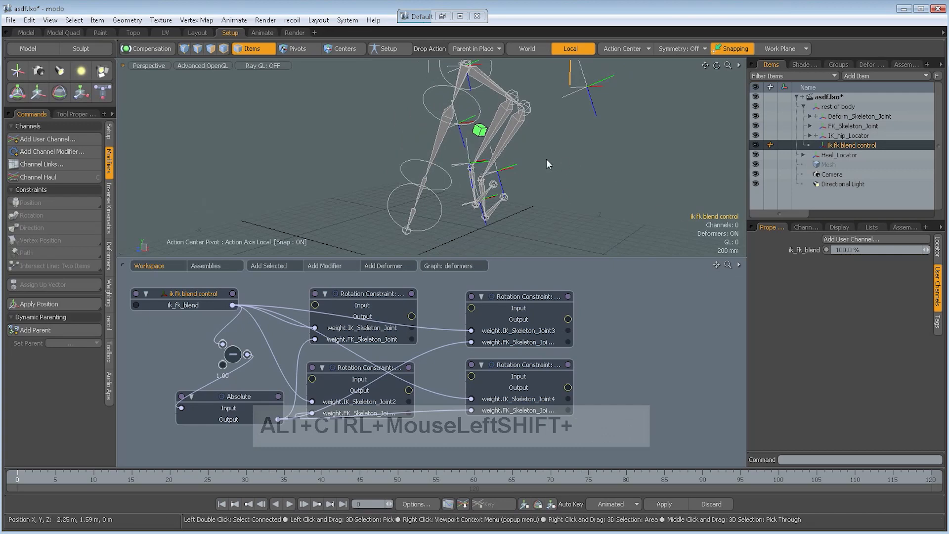
key("space")
- Expand IK_hip_Locator, select FullBodyIK, and set its IK/FK Blend to 100%
left_click(809, 136)
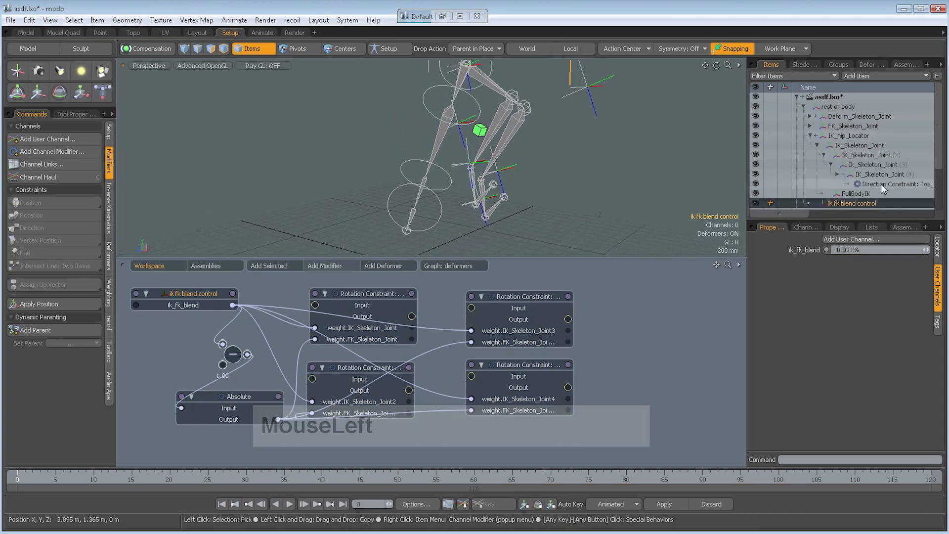
left_click(864, 193)
left_click(933, 261)
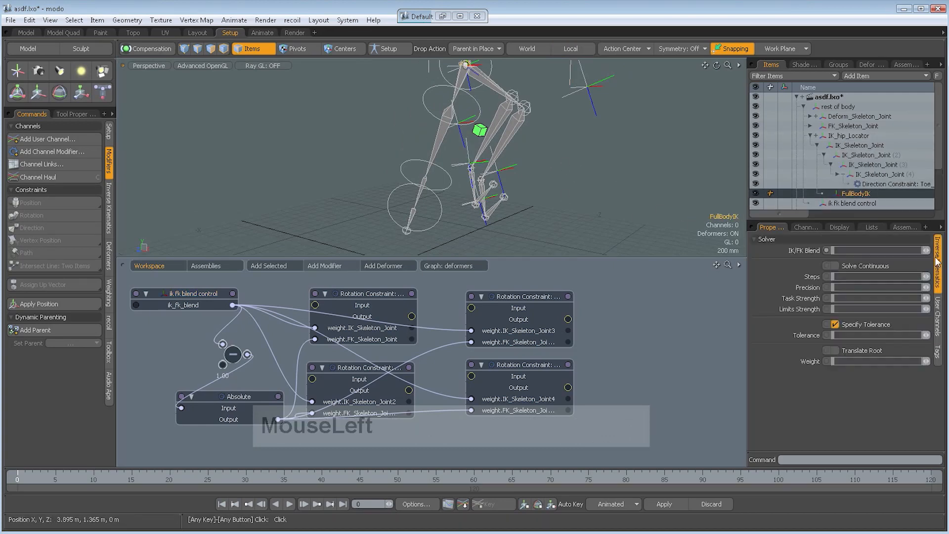
left_click_drag(925, 250, 934, 251)
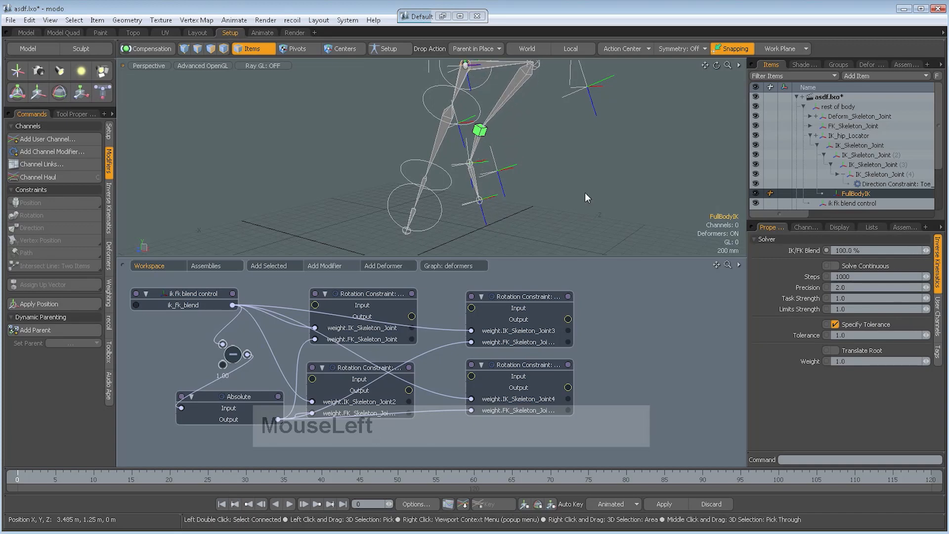
- Rotate Heel_Locator to 31.5° on X, move it down toward the ground to extend the IK leg, and deselect it
left_click_drag(585, 192, 513, 155, "alt")
left_click(465, 135)
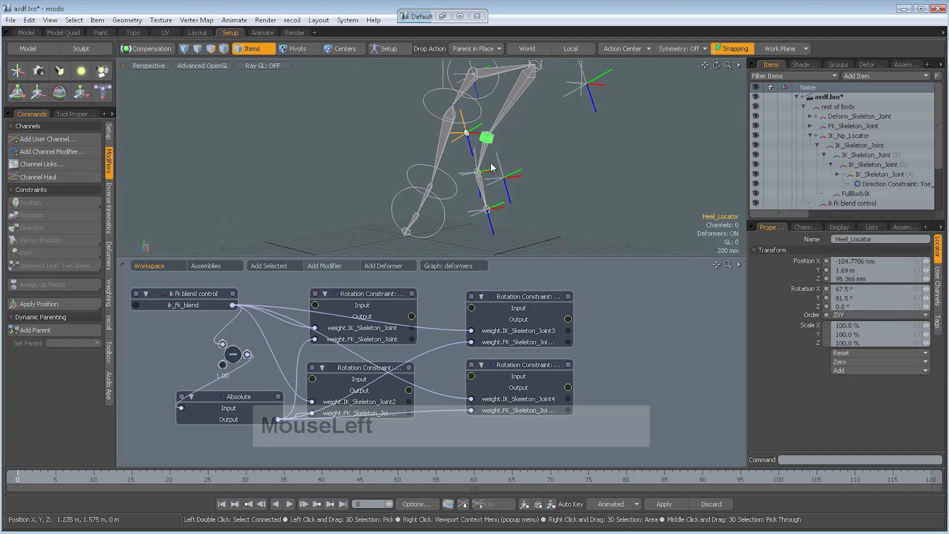
key("e")
left_click_drag(465, 135, 549, 177, "ctrl+alt")
key("w")
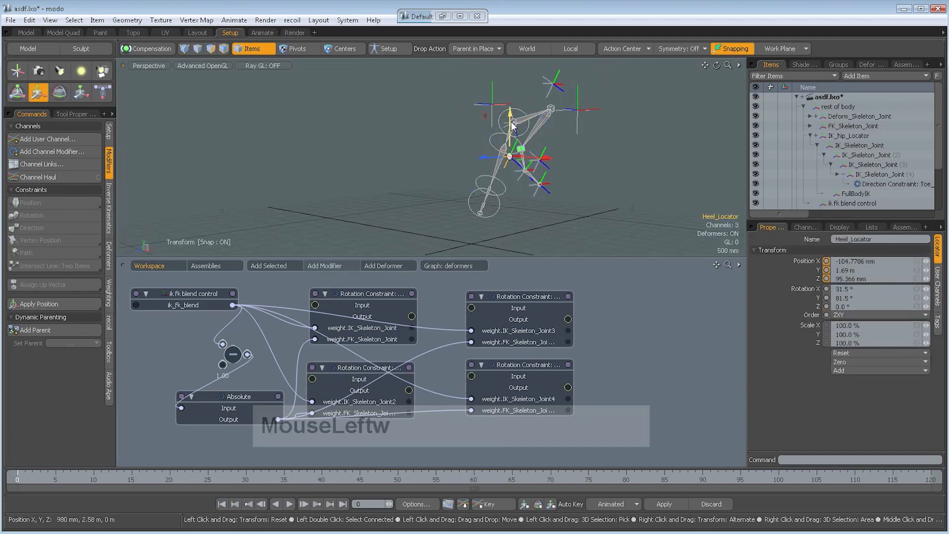
left_click_drag(512, 126, 509, 176)
key("q")
left_click(582, 196)
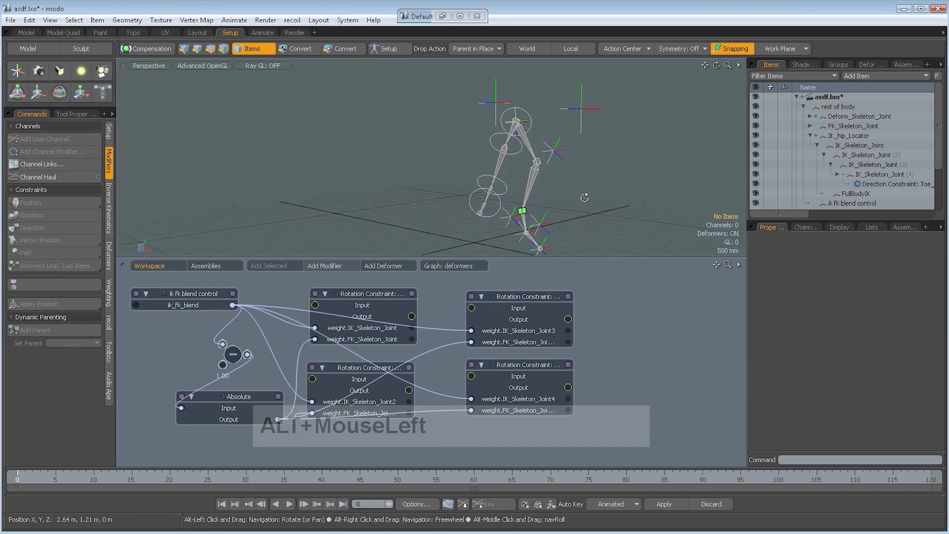
- Select the ik fk blend control and scrub its ik_fk_blend channel down to about 0.5%
left_click_drag(584, 197, 565, 182, "alt")
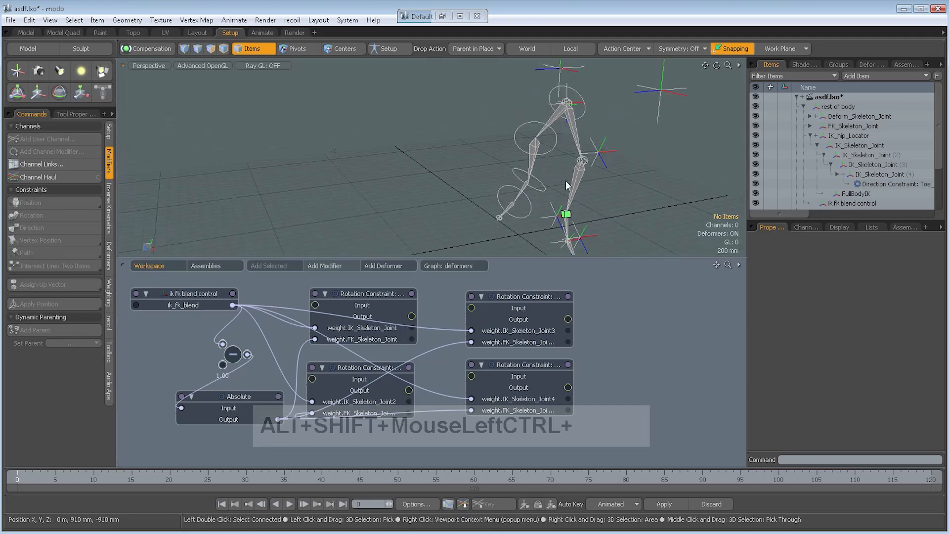
left_click(659, 101)
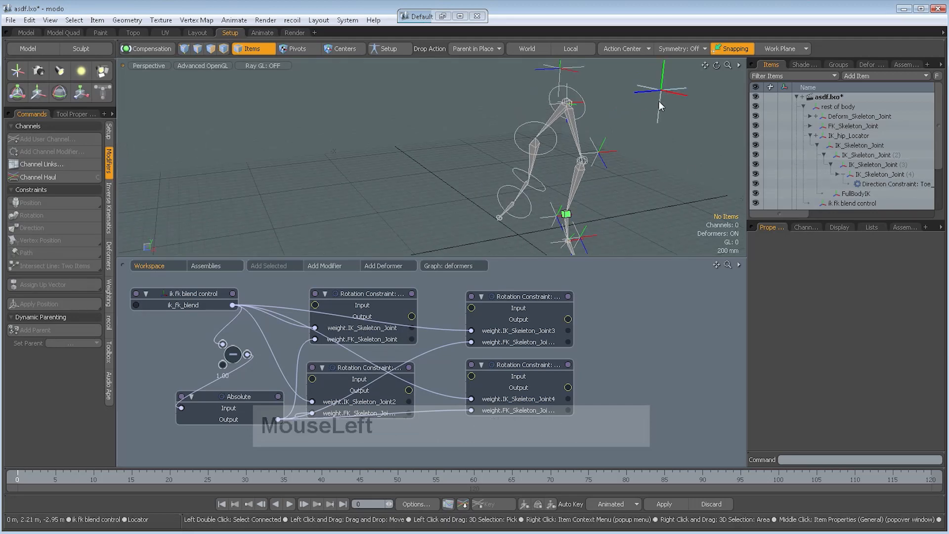
left_click(938, 279)
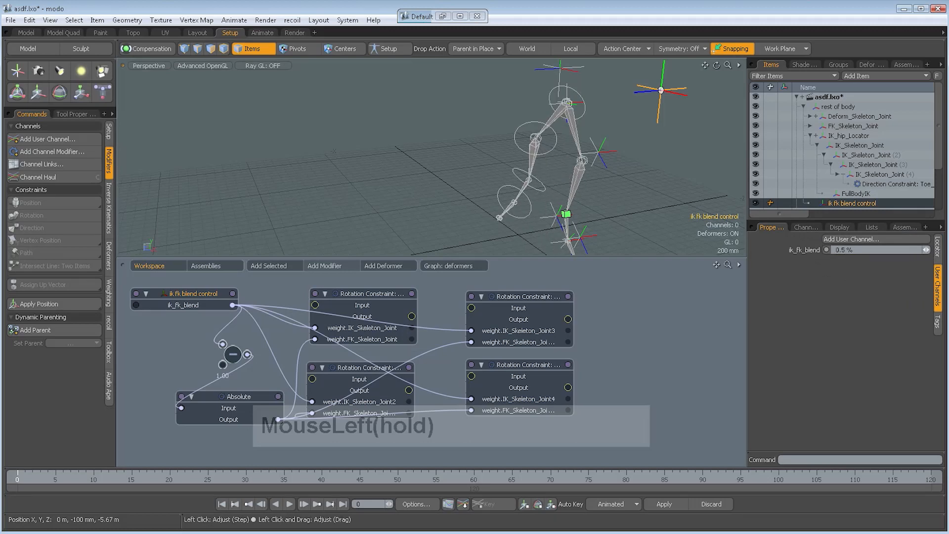
- Check FK_Skeleton_Joint (2) with the Rotate tool, clear the selection, and inspect the blended leg from several angles
left_click(550, 150)
key("e")
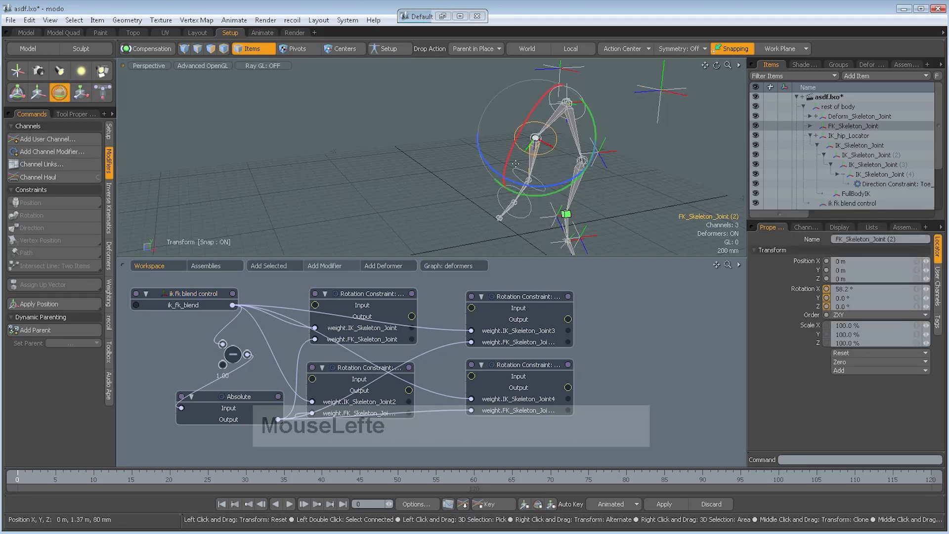
key("space")
left_click(552, 164)
left_click_drag(553, 164, 624, 177, "alt")
left_click_drag(623, 177, 558, 161, "alt+shift")
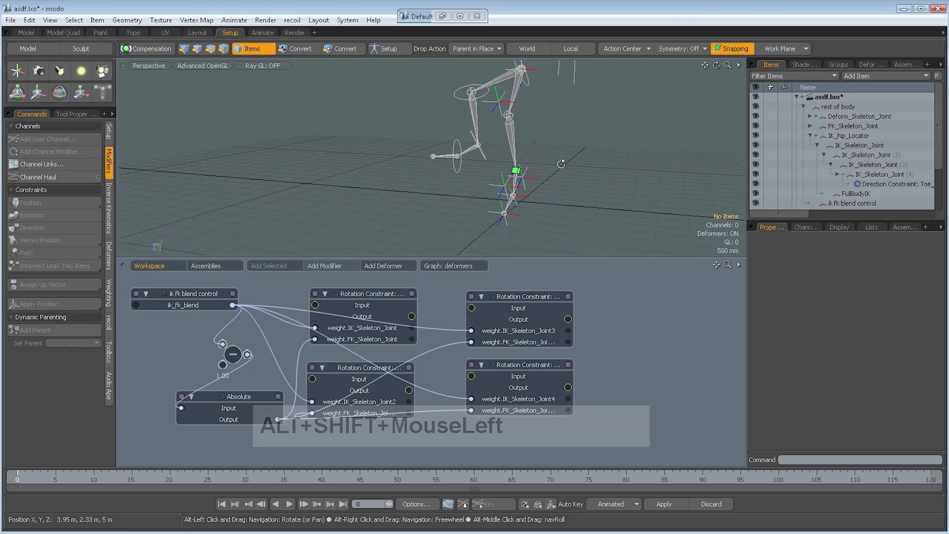
left_click_drag(570, 169, 636, 205, "ctrl+alt")
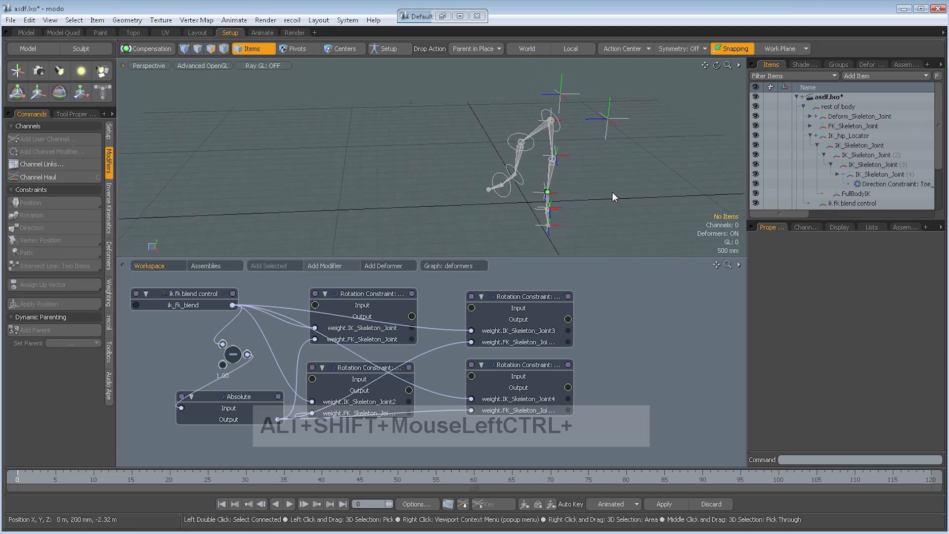